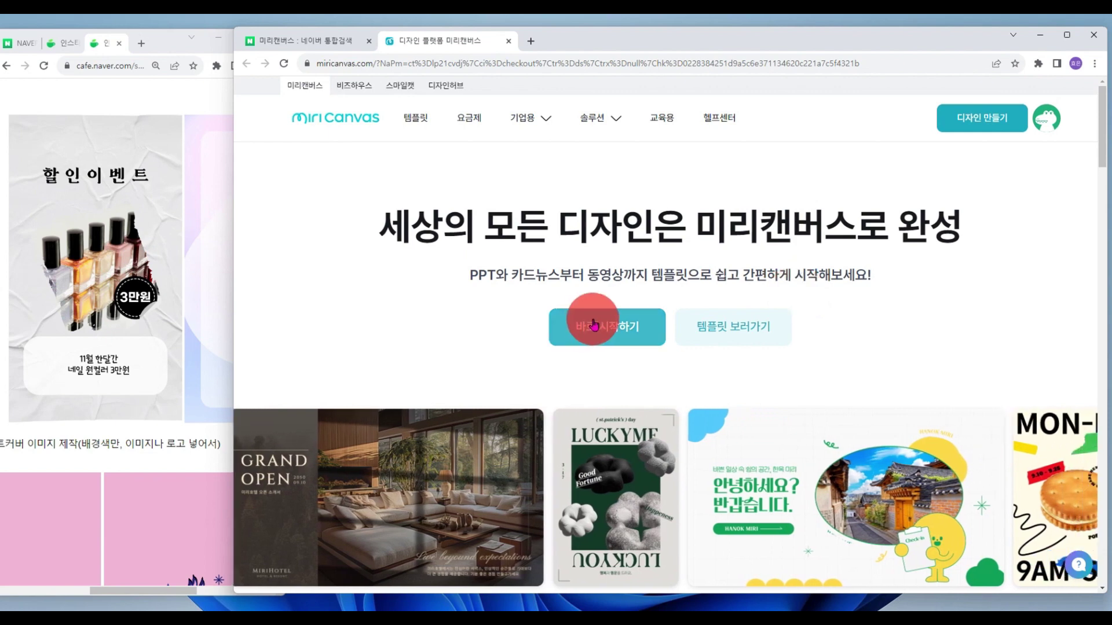
Start a new blank design and set the canvas size to the Instagram story post (스토리 게시물) format
click(624, 328)
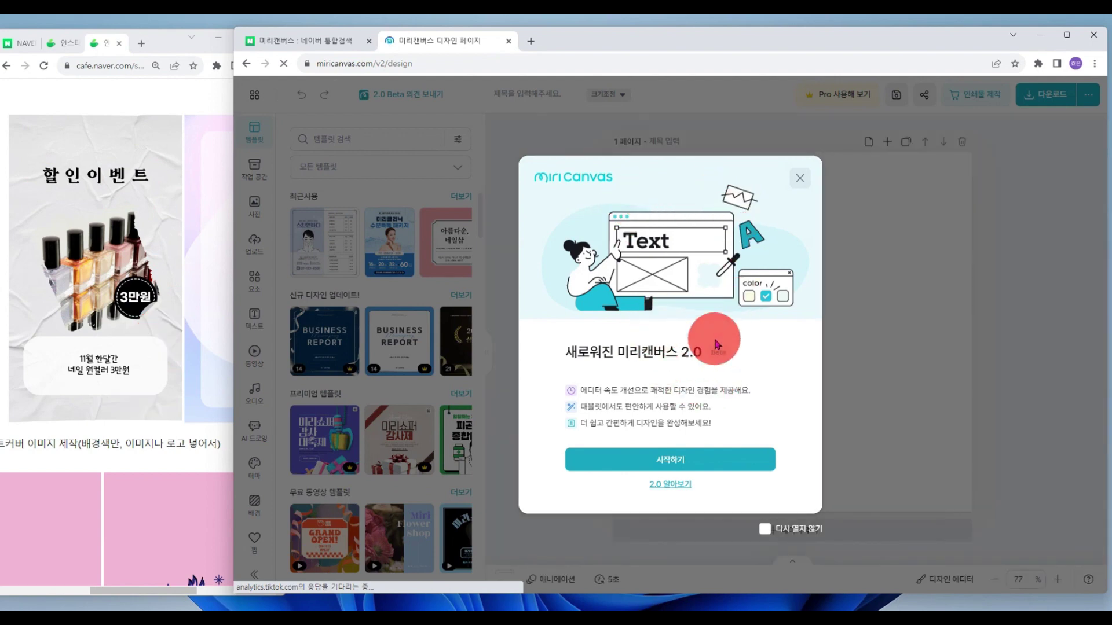
click(799, 180)
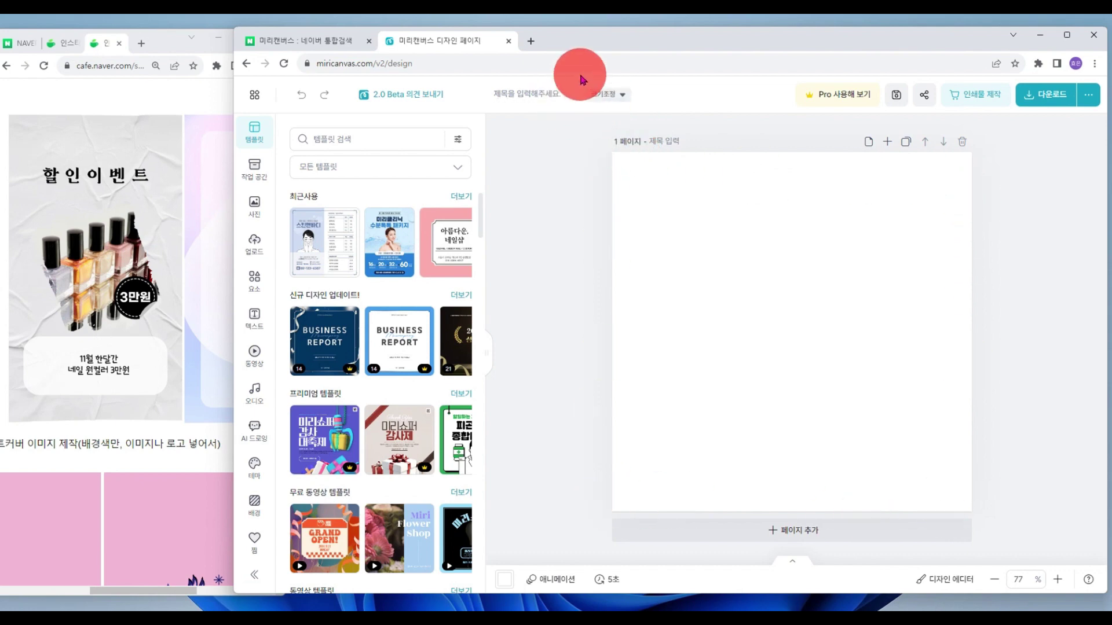
click(623, 96)
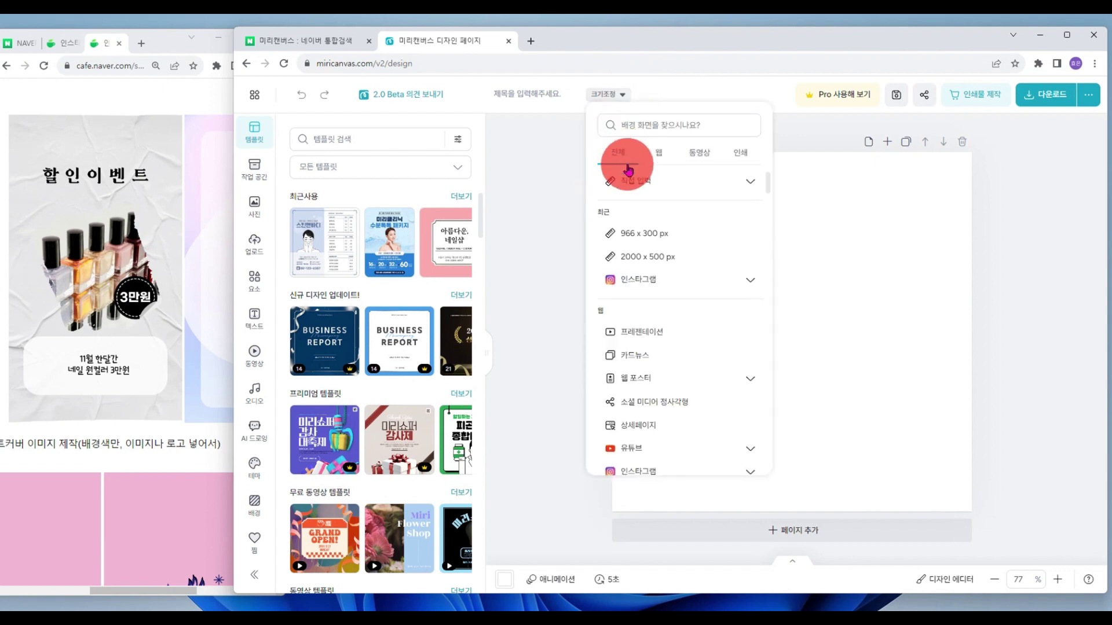
scroll(673, 444, down, 1)
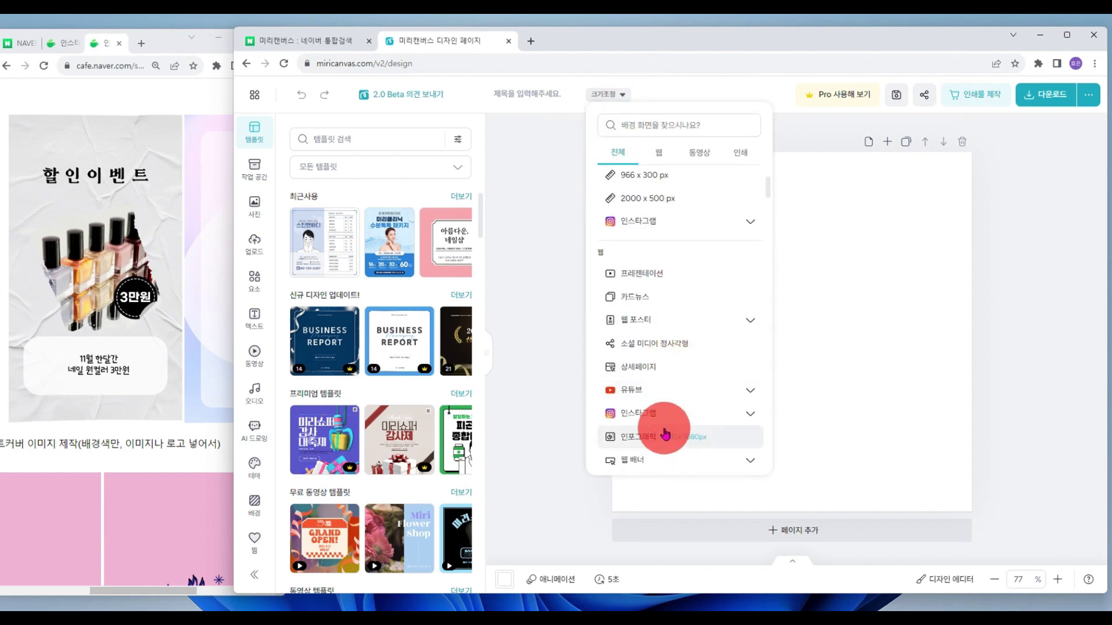
click(752, 416)
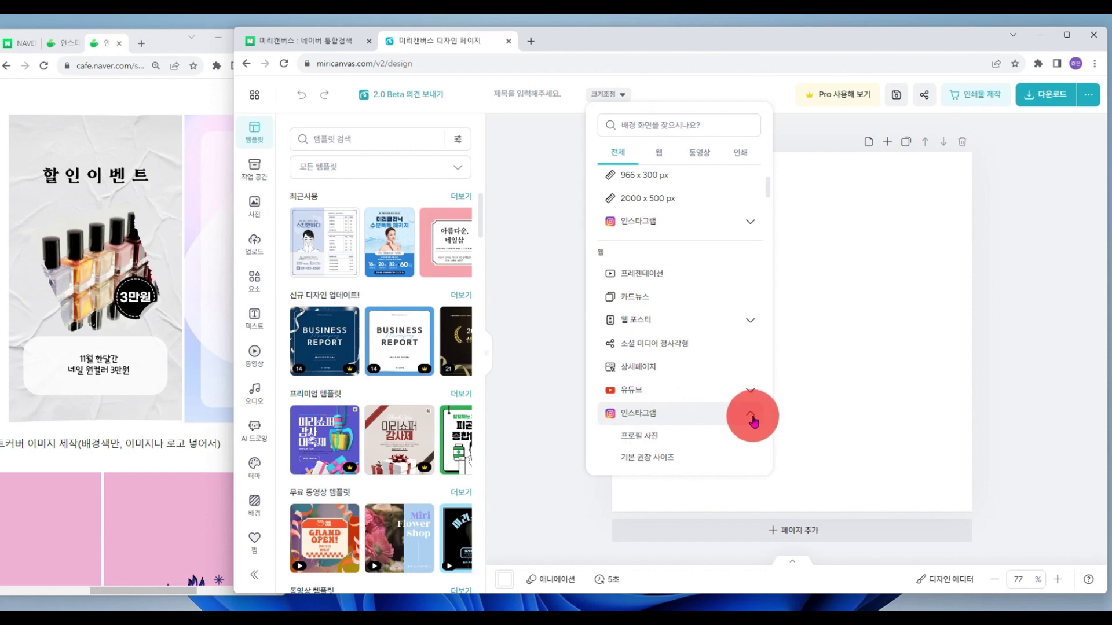
scroll(752, 418, down, 2)
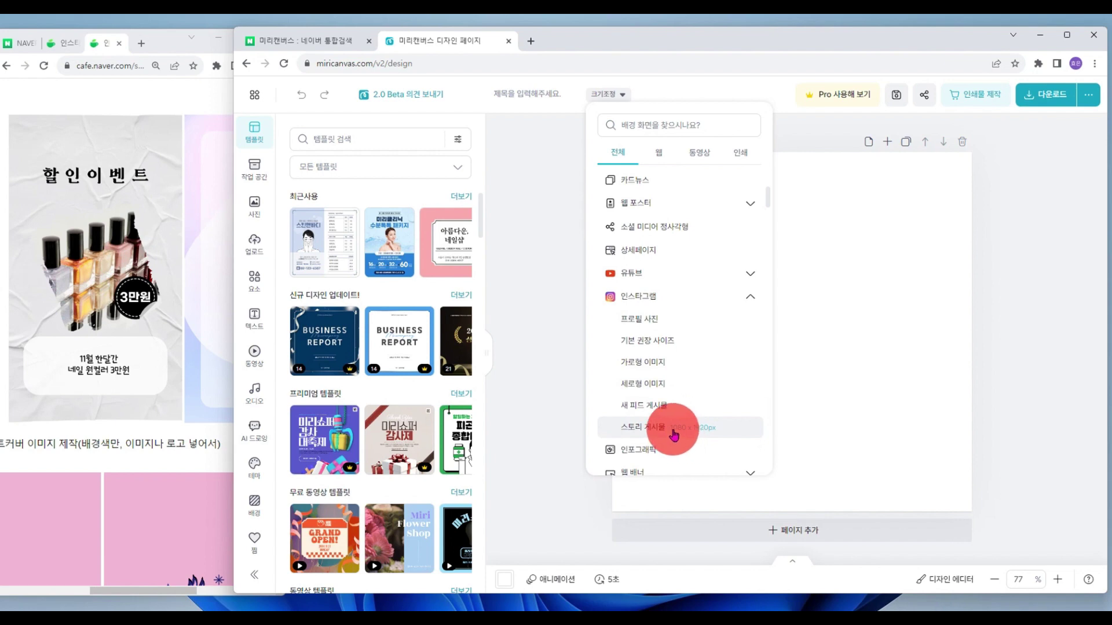
click(644, 427)
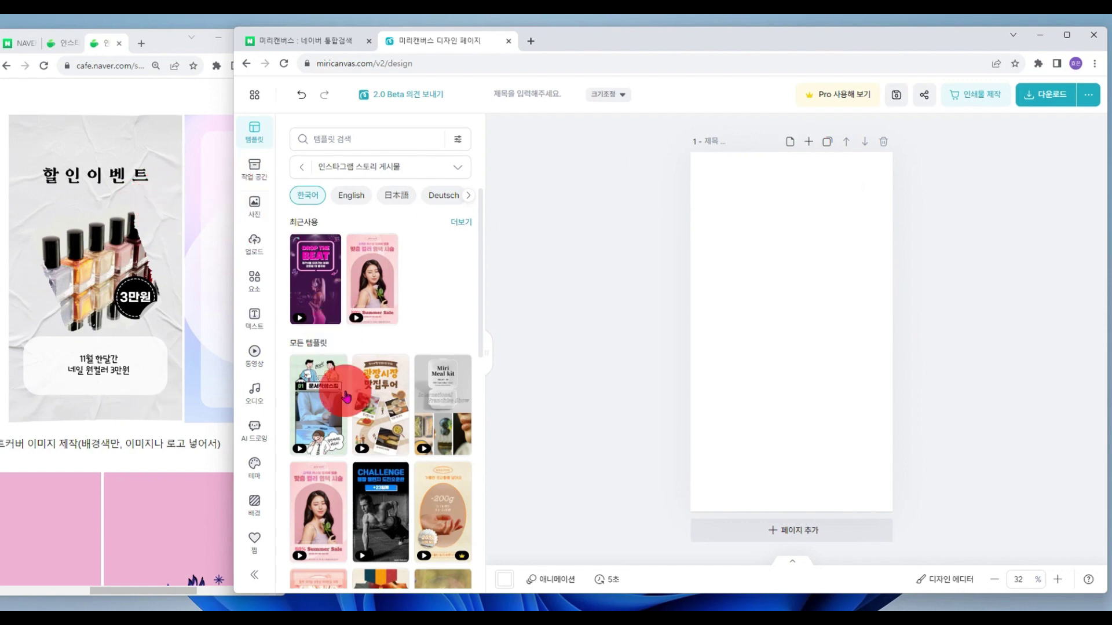
Fill the page background with the white crumpled-paper photo from the texture backgrounds (텍스처 배경)
click(253, 504)
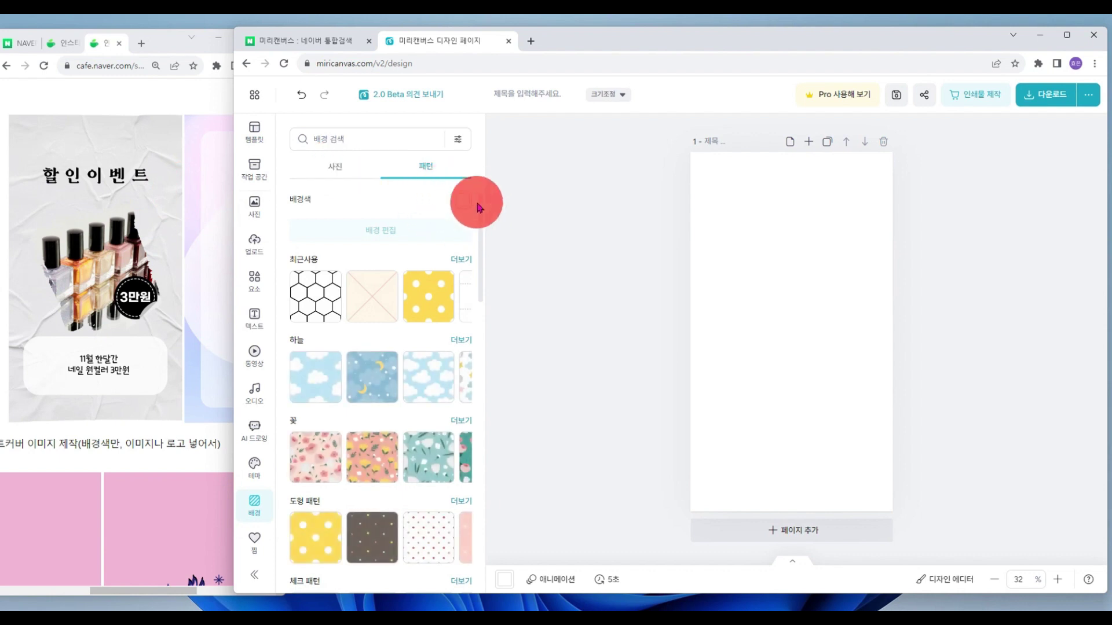
click(337, 167)
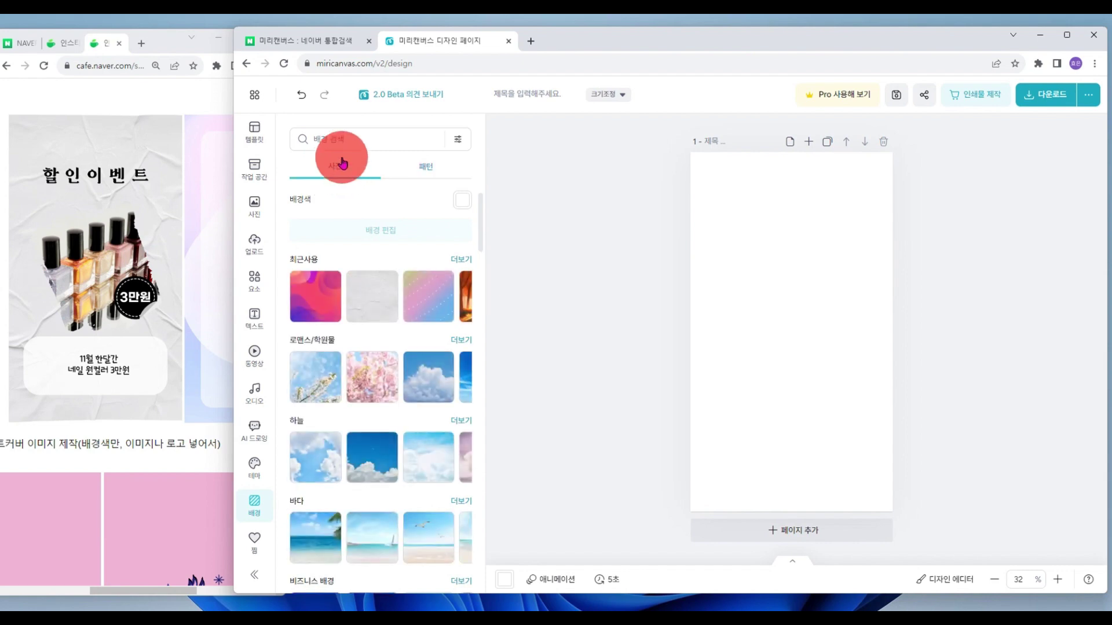
scroll(373, 388, down, 2)
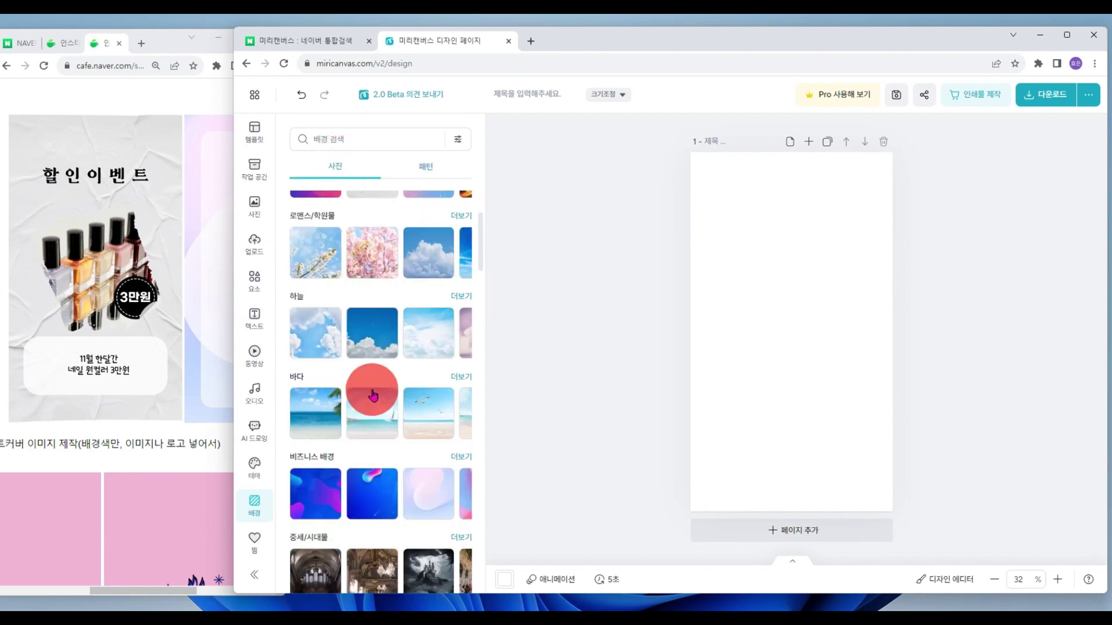
scroll(373, 396, down, 6)
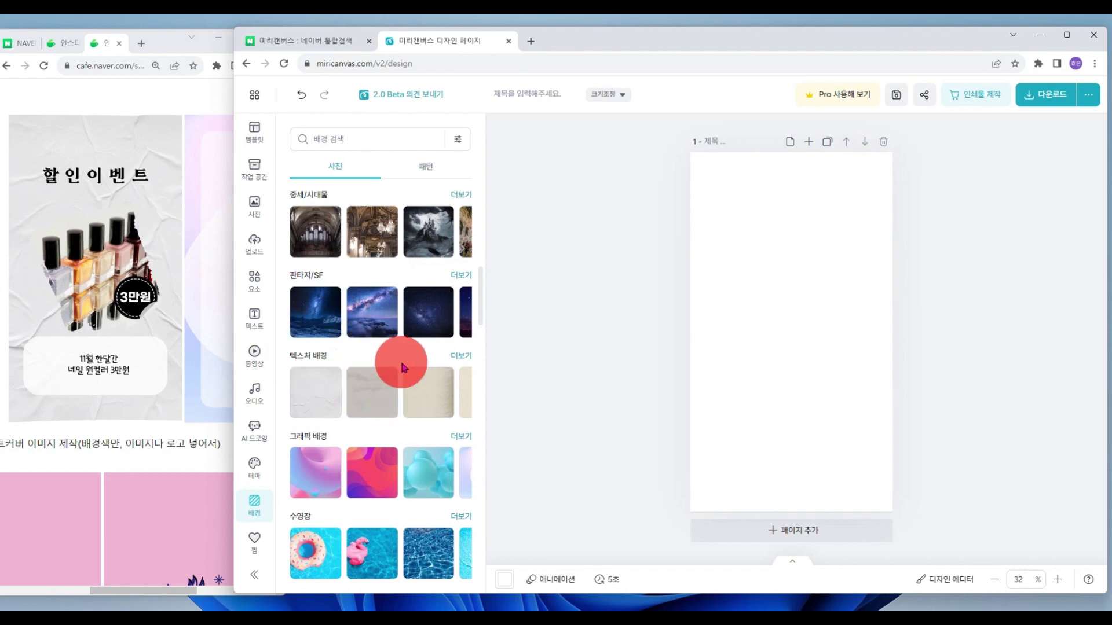
click(313, 406)
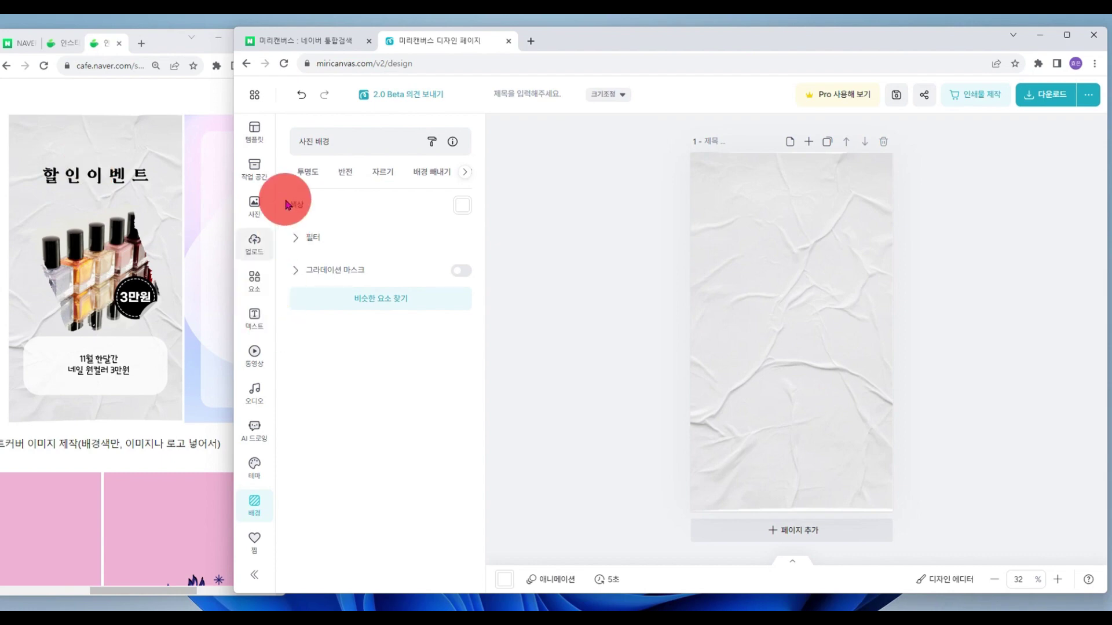
Add a title text to the page and replace its placeholder with "할인이벤트"
click(259, 331)
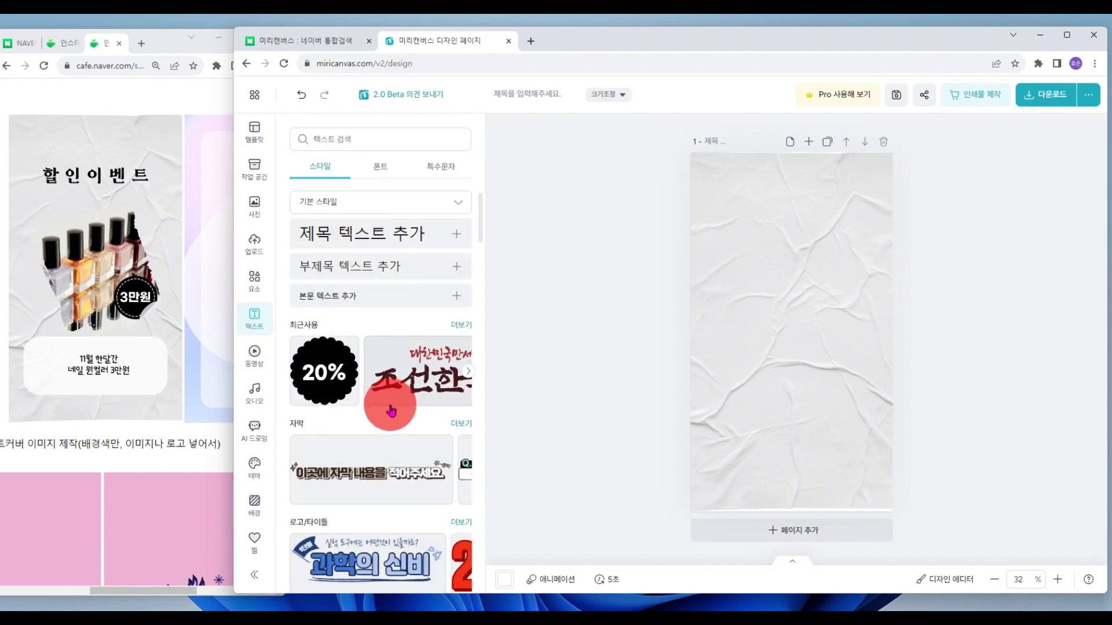
scroll(382, 493, down, 2)
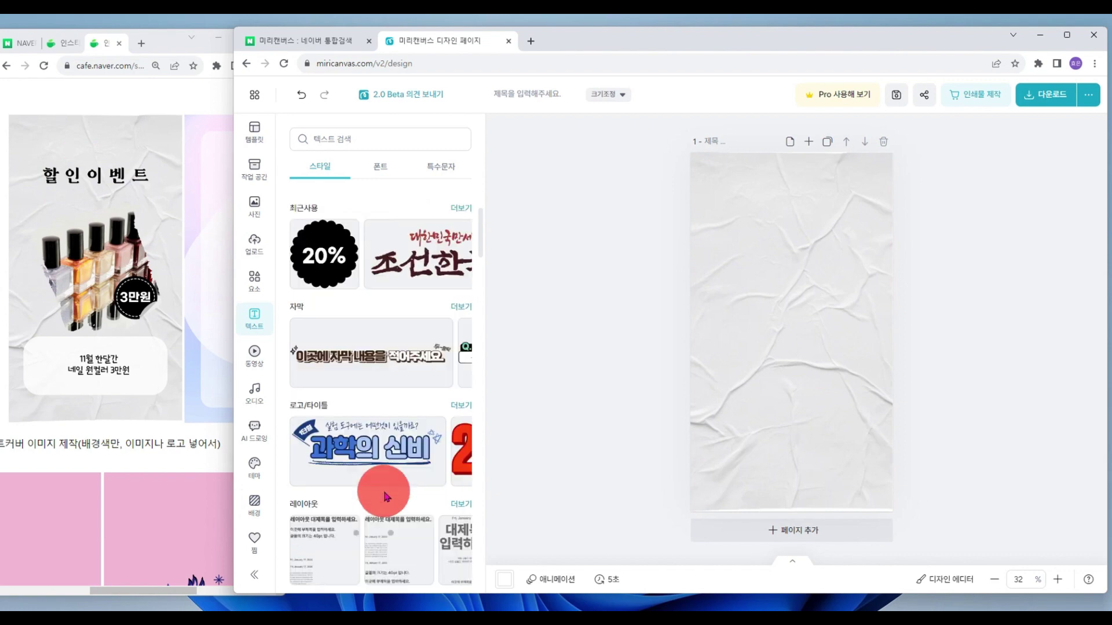
scroll(380, 481, up, 2)
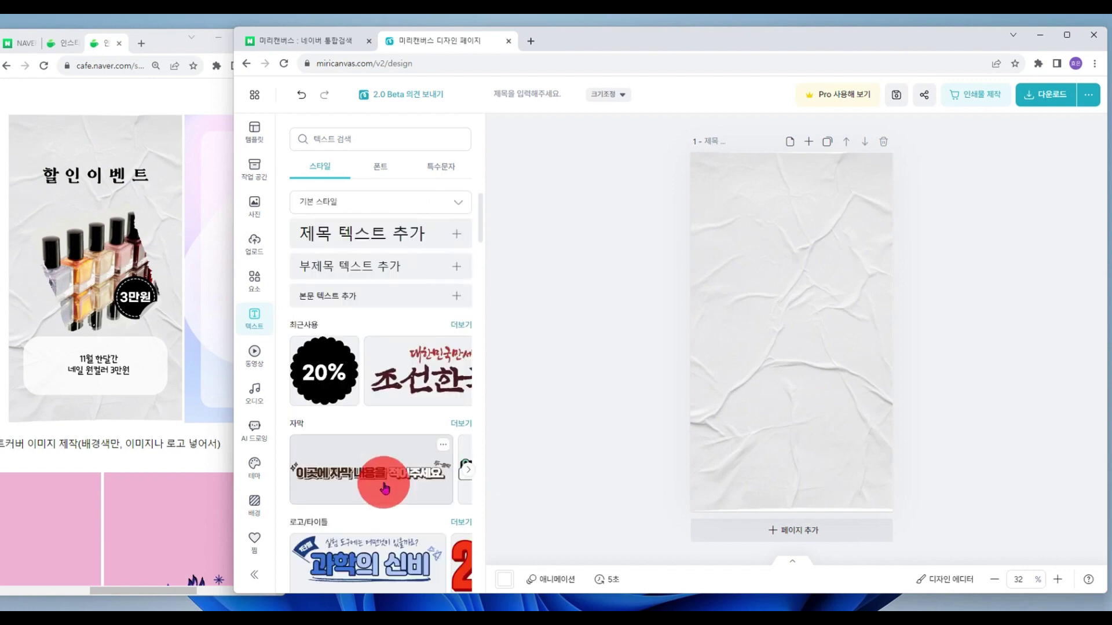
click(355, 235)
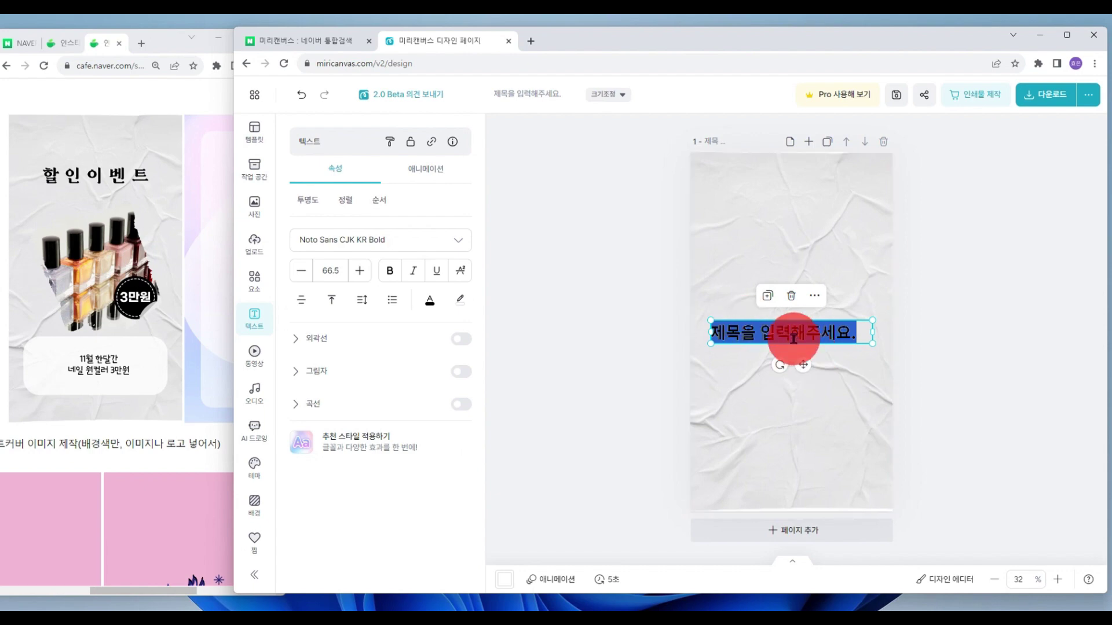
text(ㅎ)
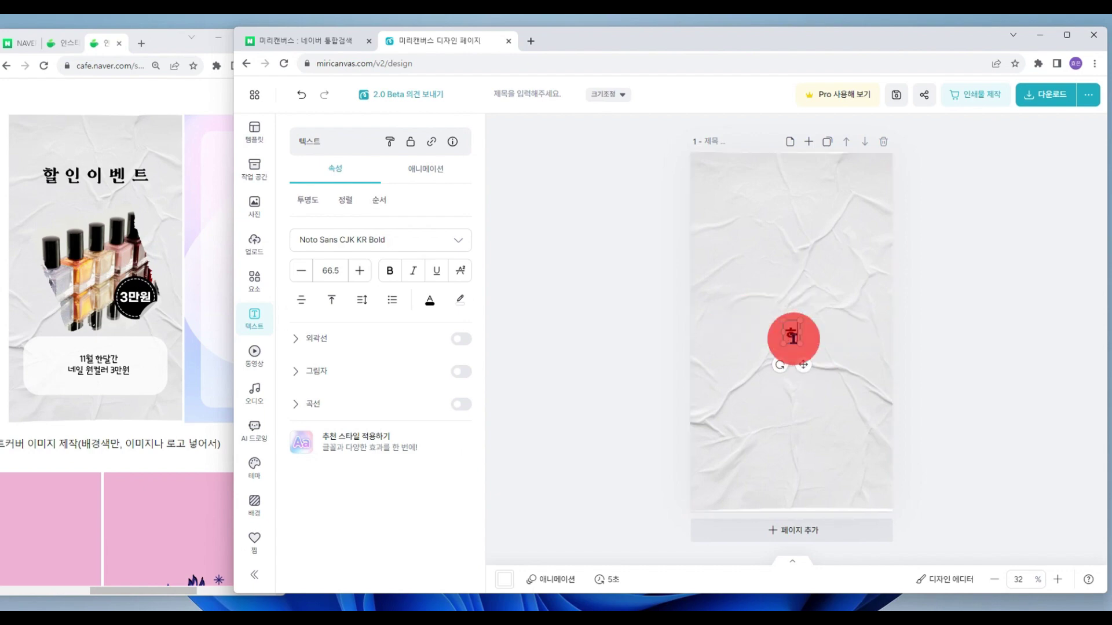
text(인이)
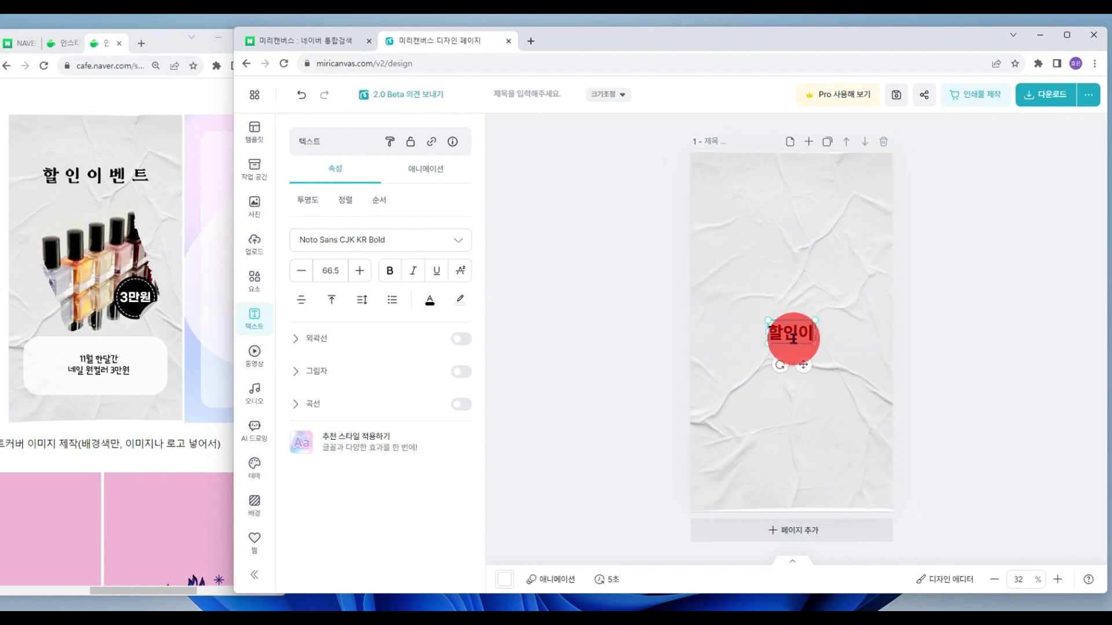
text(베ㄴ)
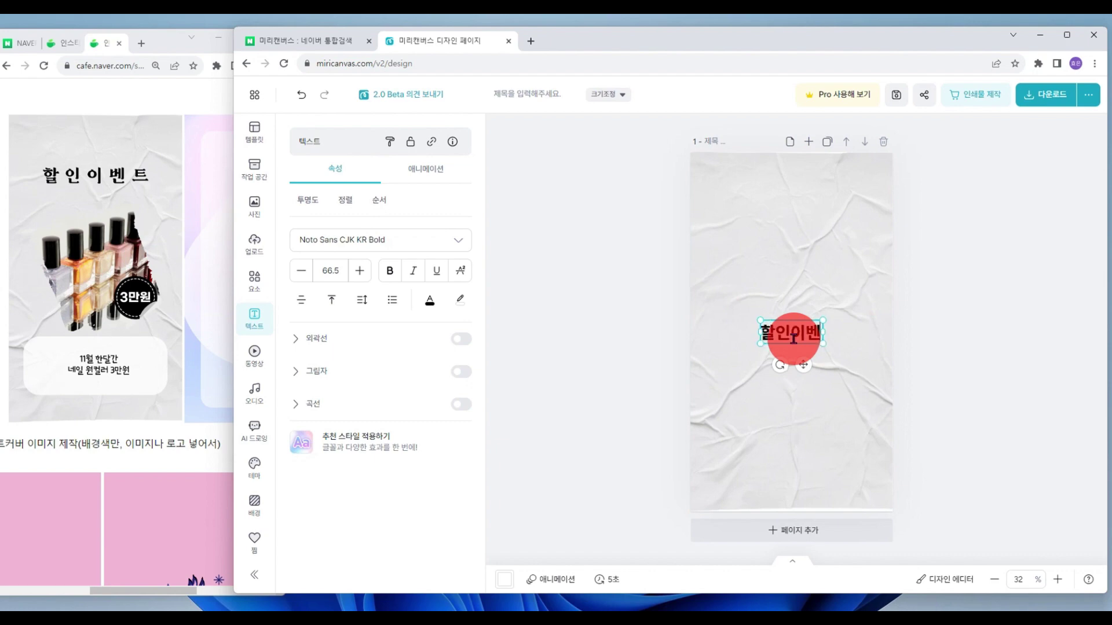
text(트)
drag(795, 339, 821, 333)
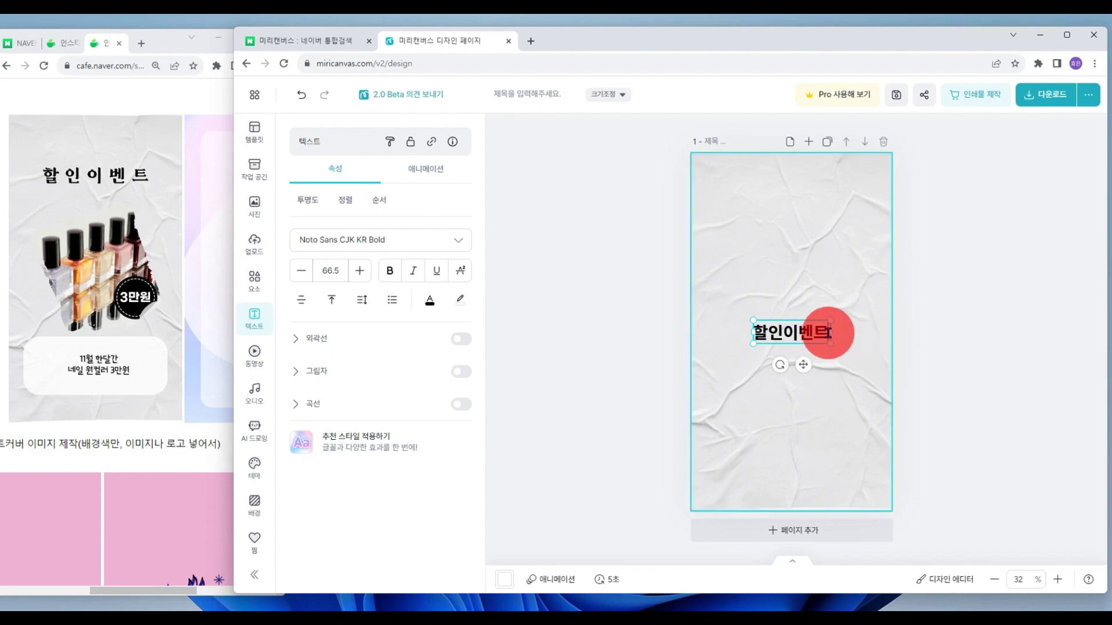
click(959, 366)
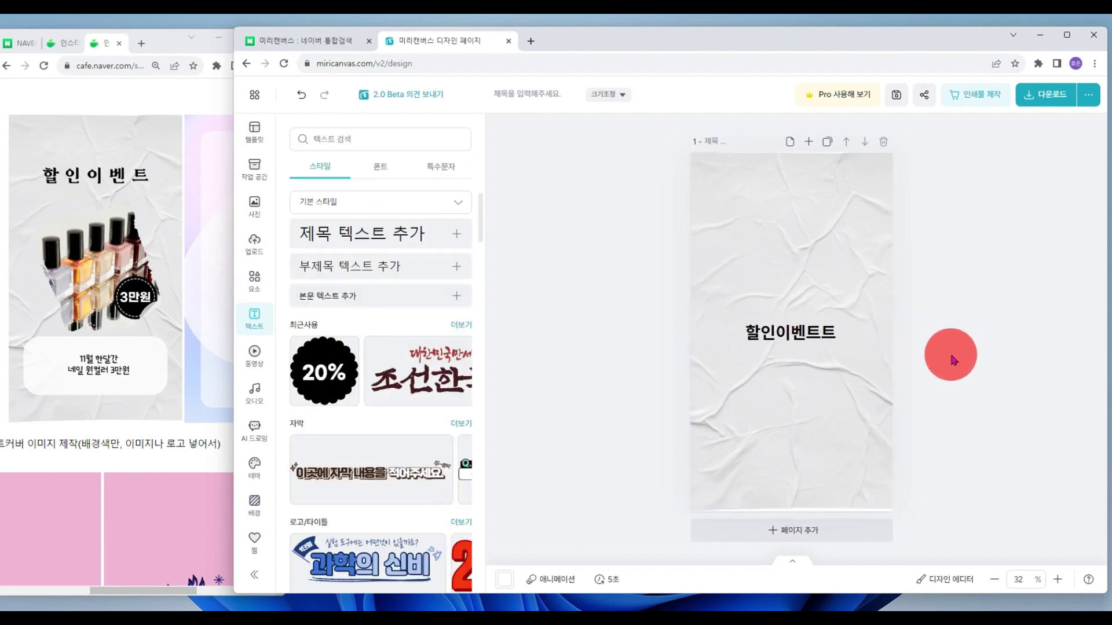
Delete the duplicated final "트" from the title so it reads "할인이벤트"
click(805, 337)
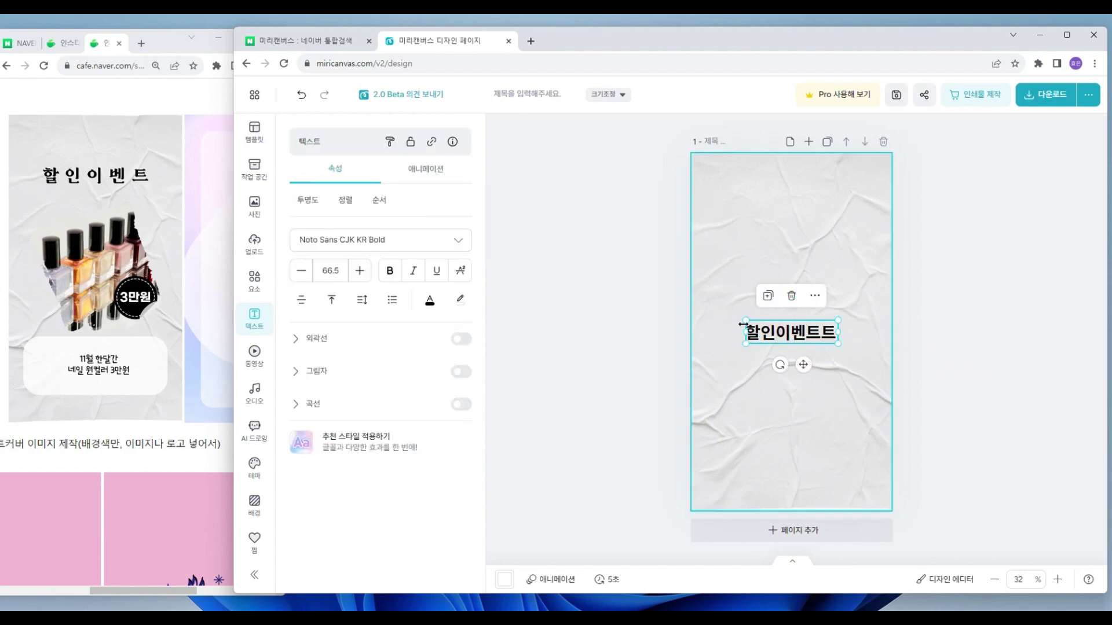
click(805, 331)
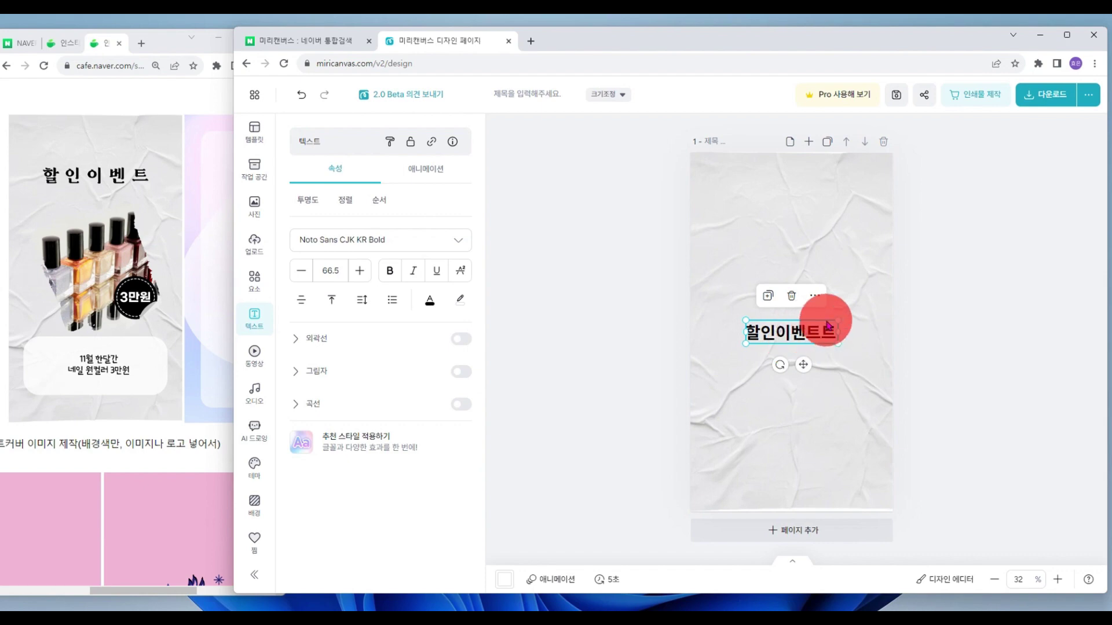
click(775, 334)
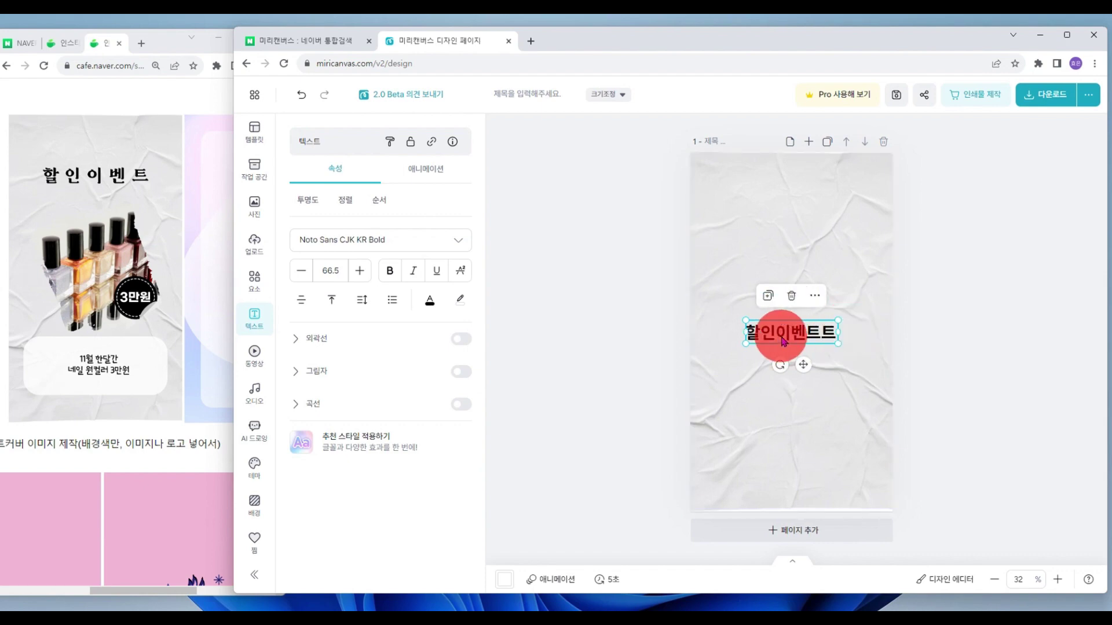
click(822, 342)
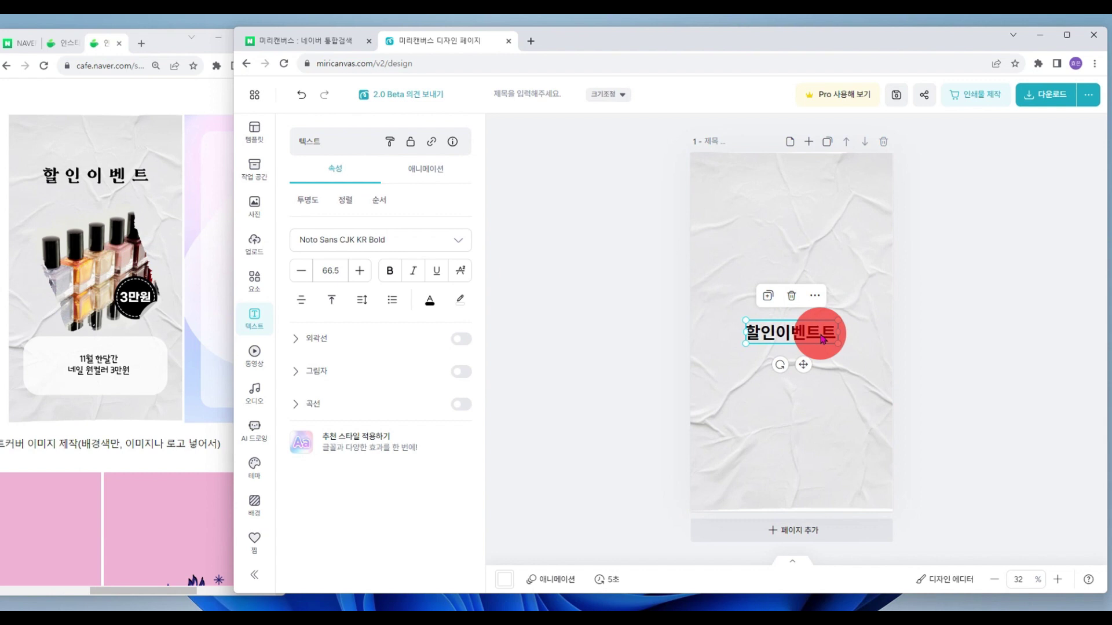
double_click(821, 337)
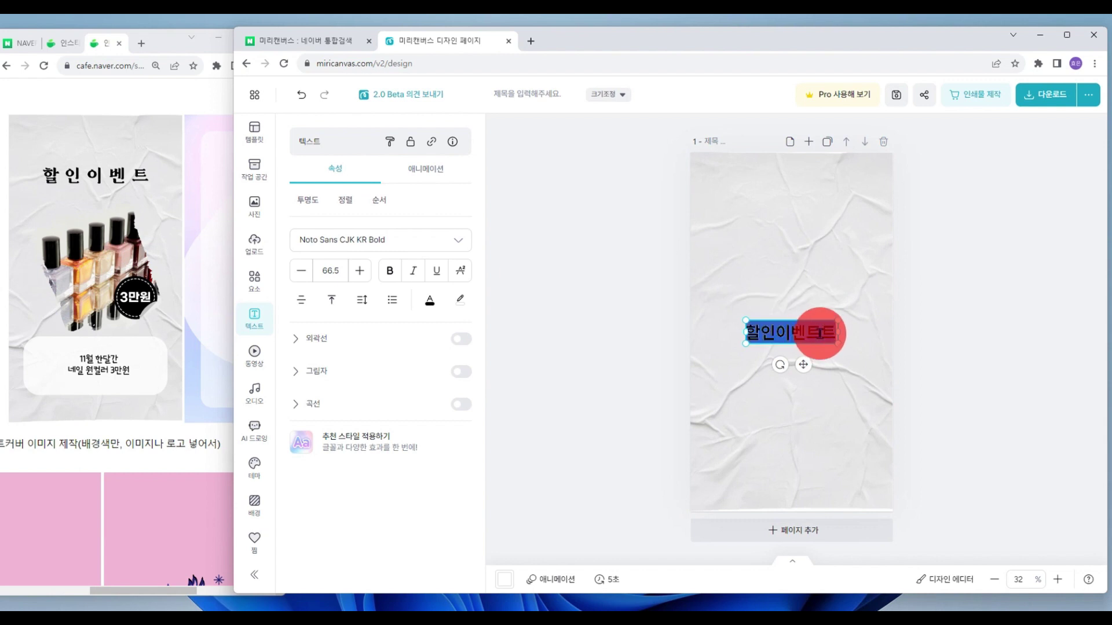
click(841, 332)
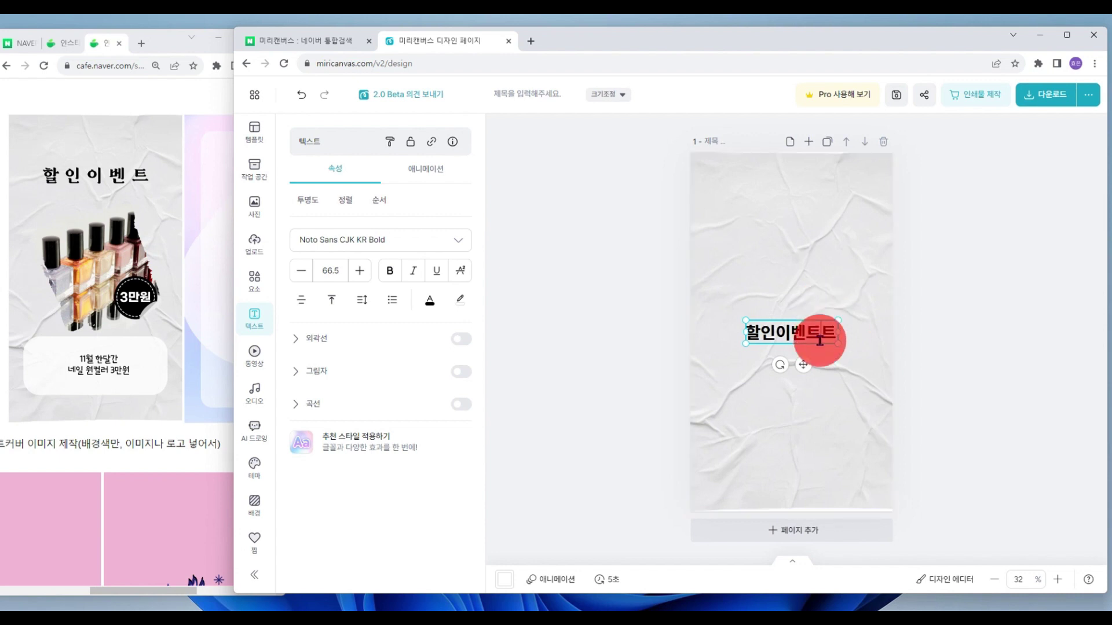
key(Left)
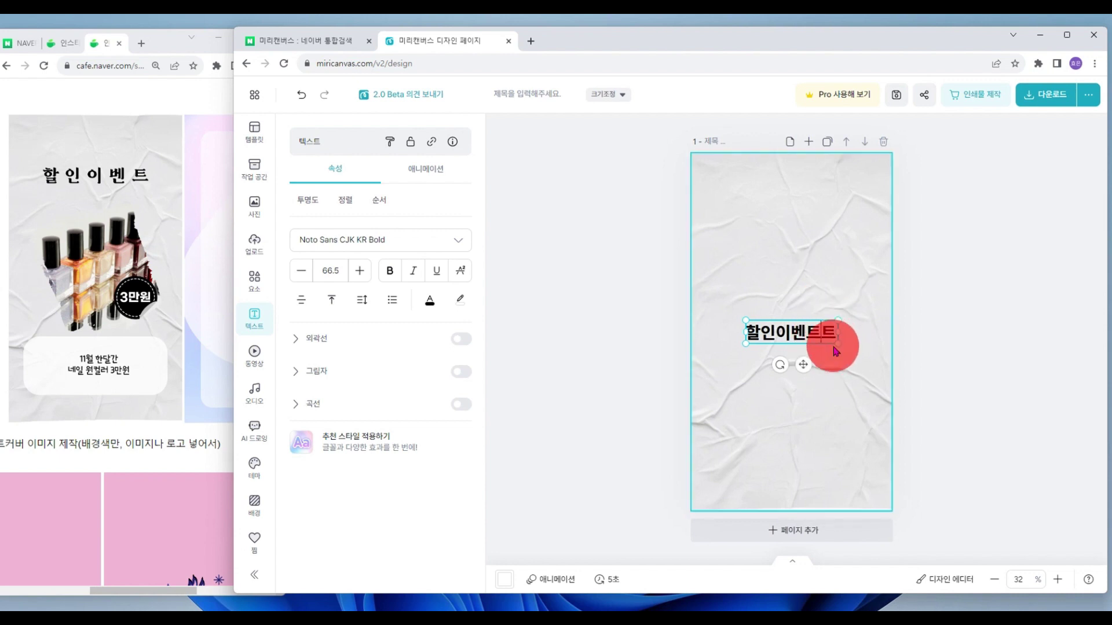
key(BackSpace)
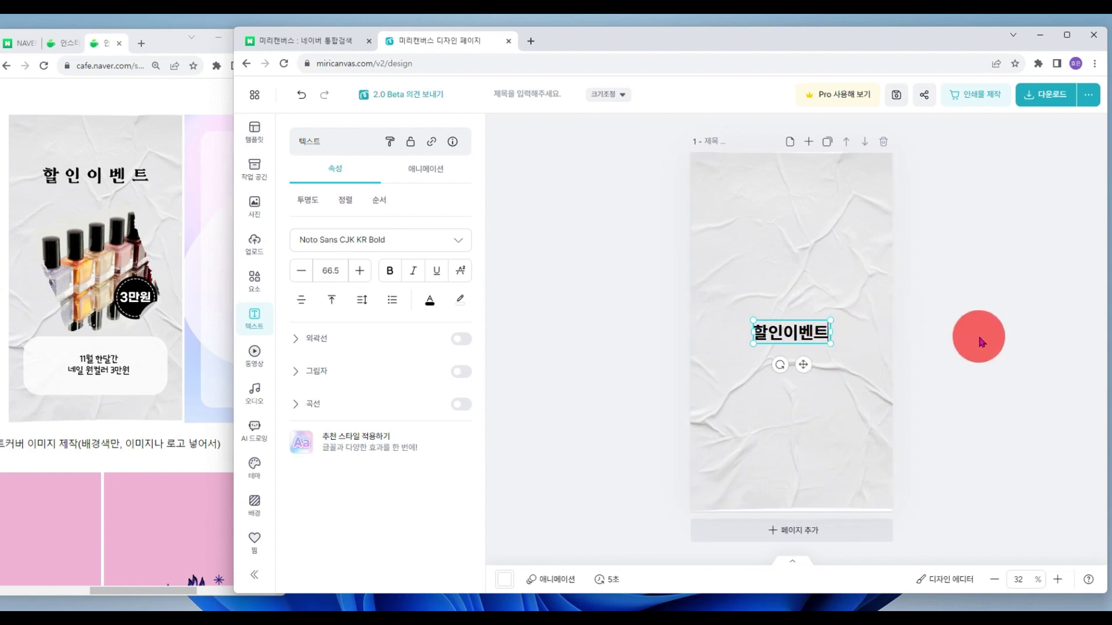
click(985, 350)
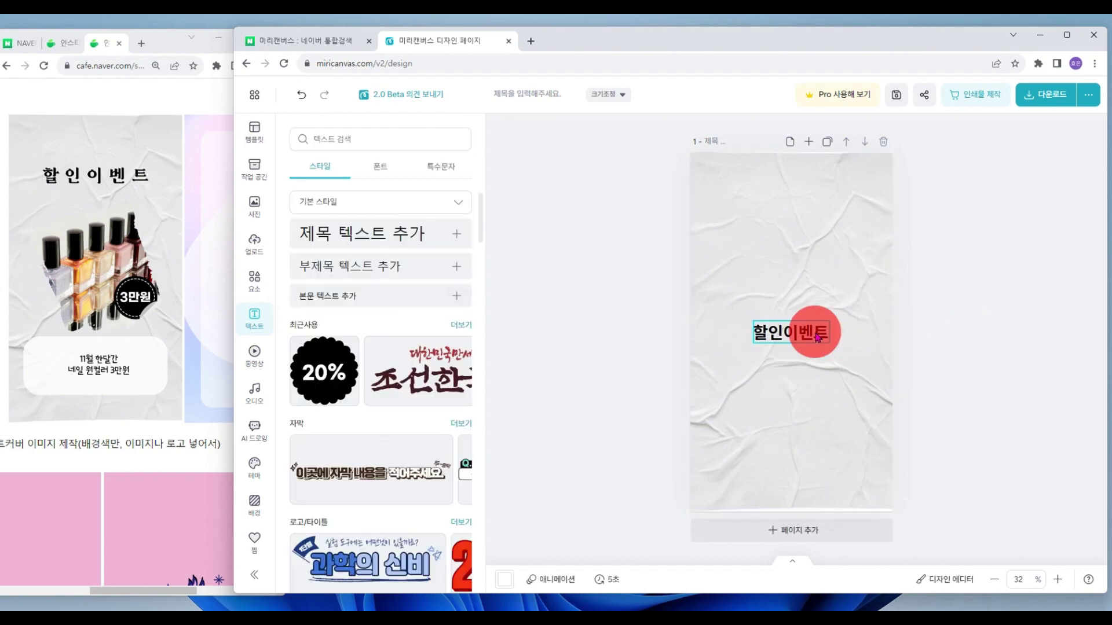
Change the font of the "할인이벤트" title to Tmon몬소리 Black
click(818, 336)
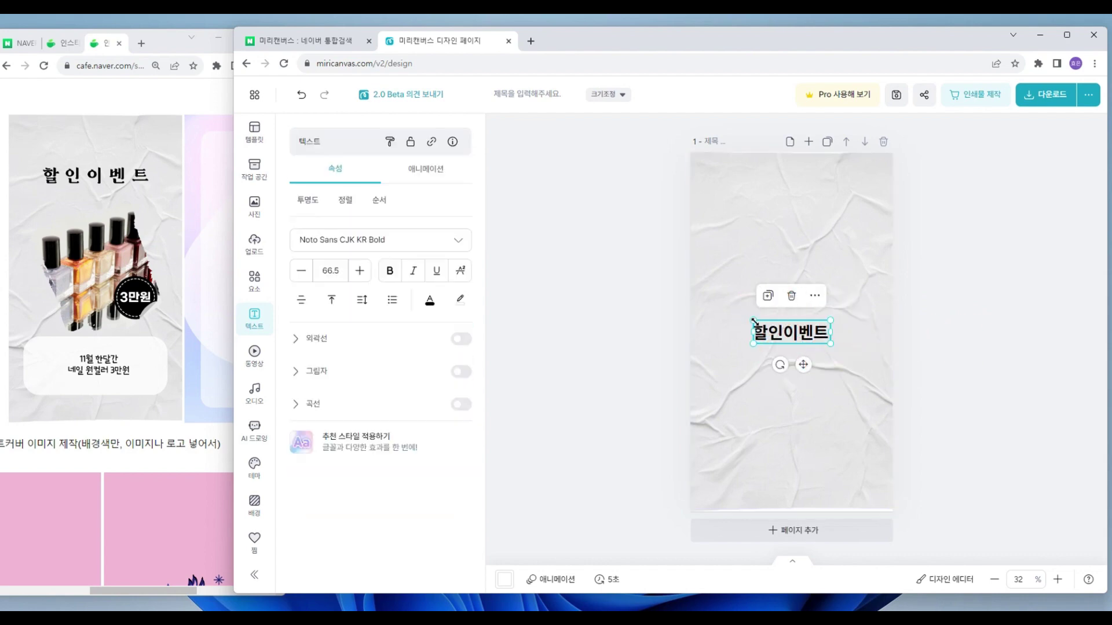
click(459, 243)
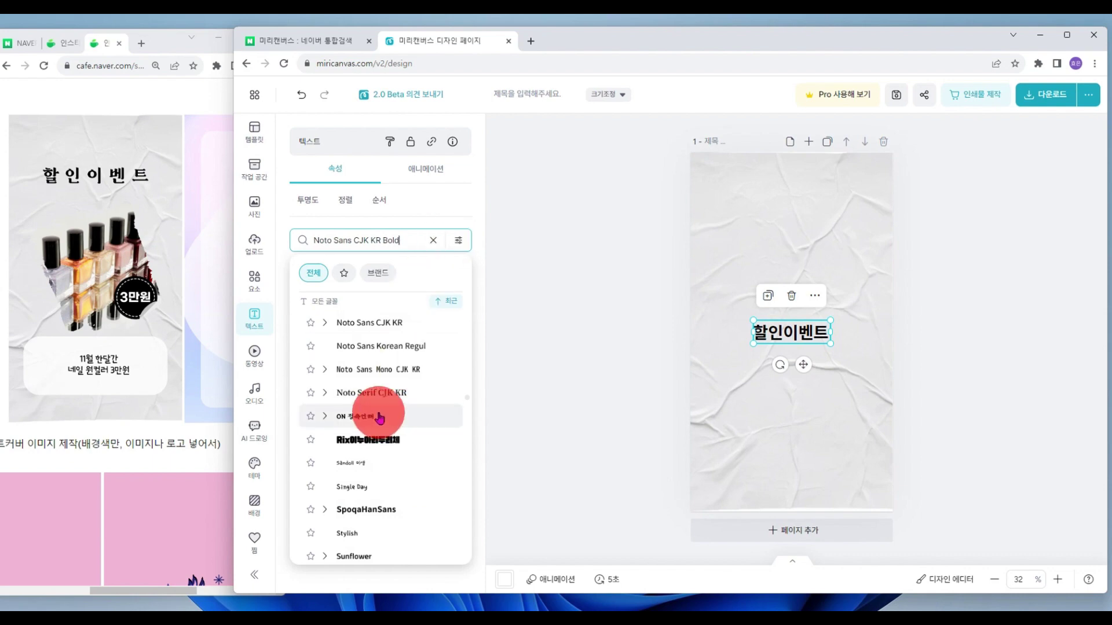
scroll(379, 417, down, 3)
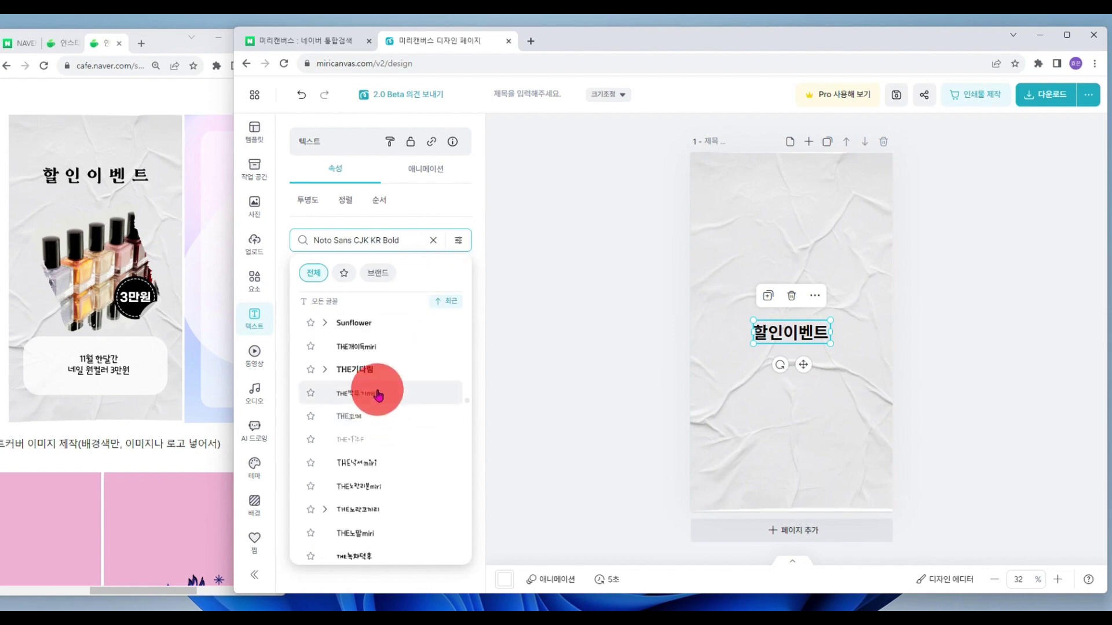
scroll(377, 406, down, 5)
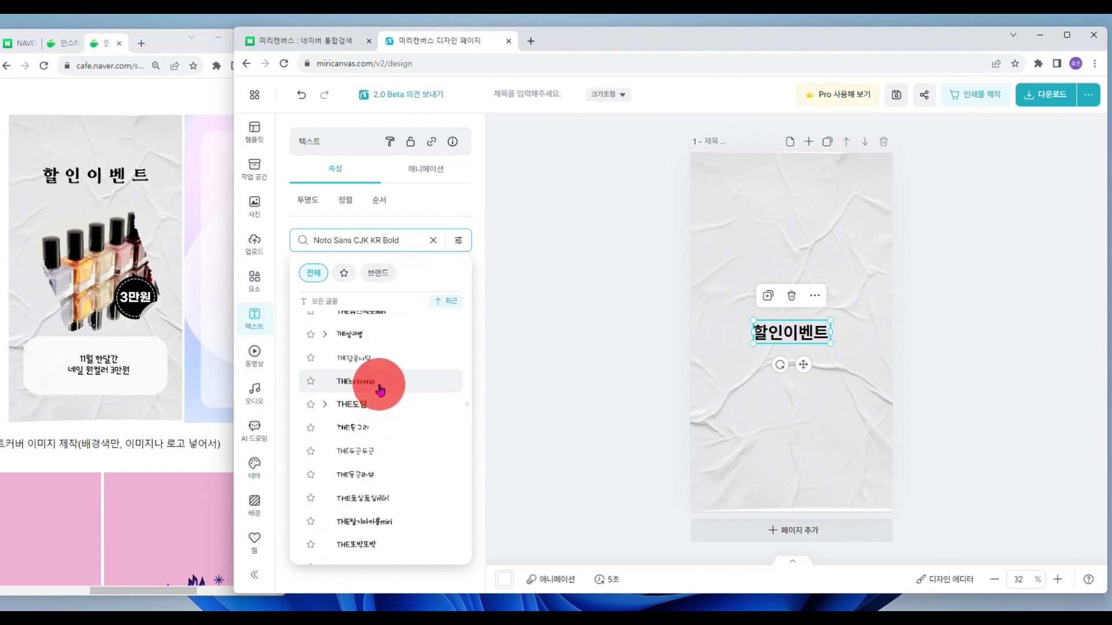
click(1068, 35)
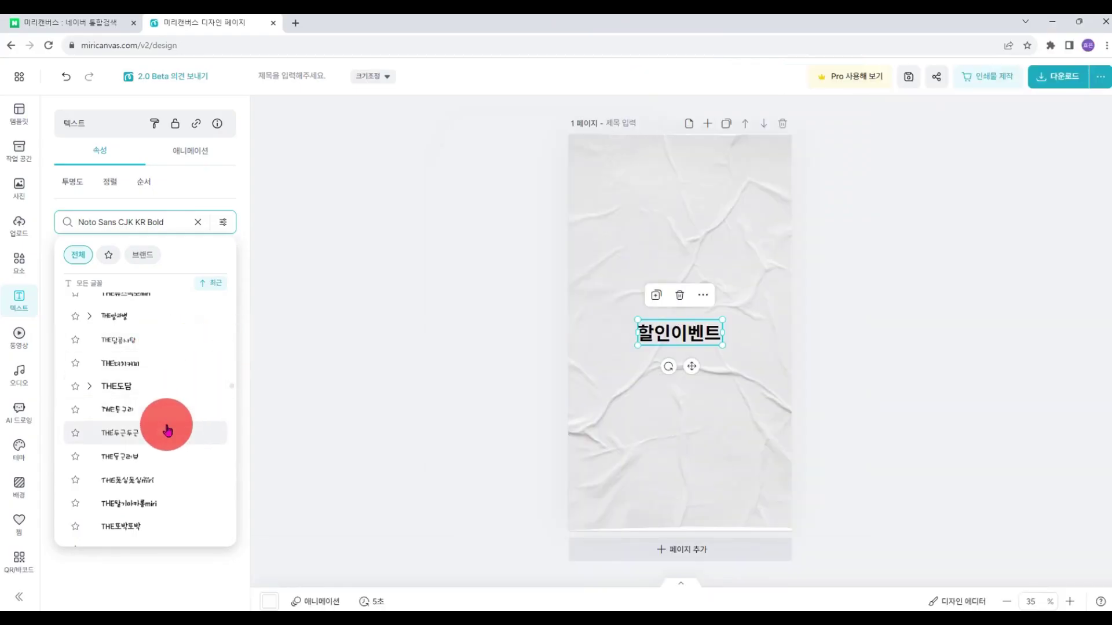
scroll(174, 426, down, 6)
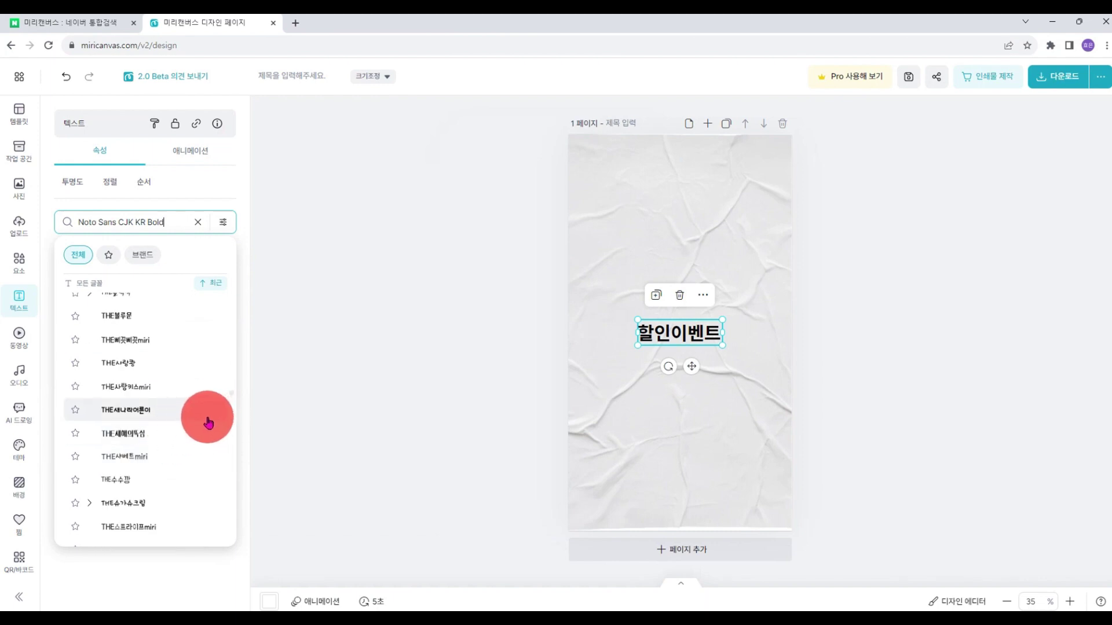
scroll(192, 421, down, 5)
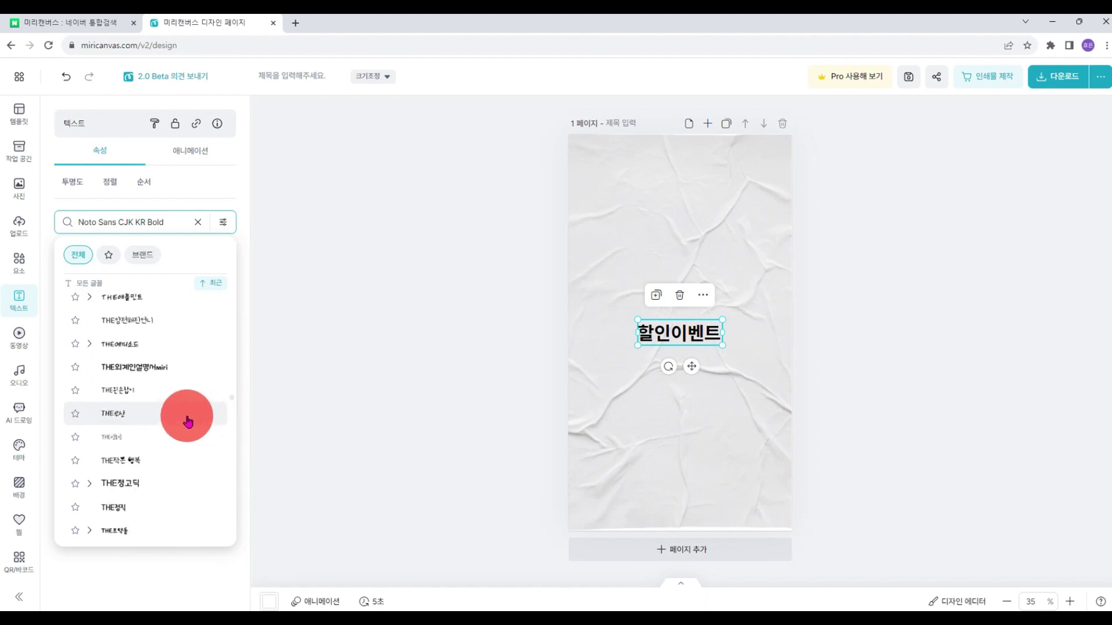
scroll(188, 421, down, 5)
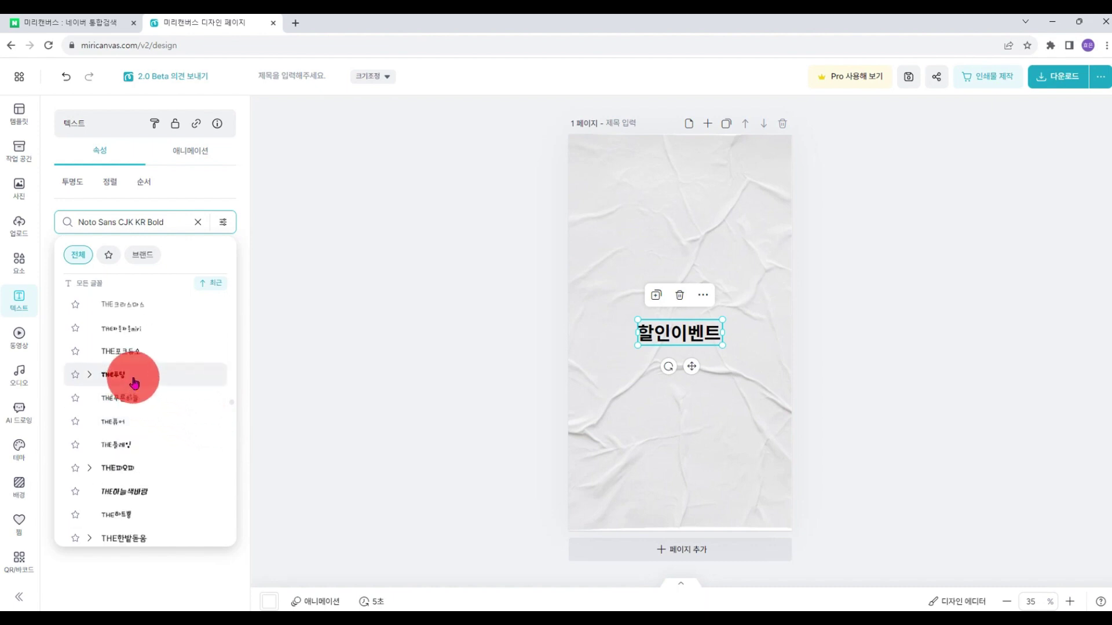
scroll(162, 466, down, 5)
scroll(165, 469, down, 3)
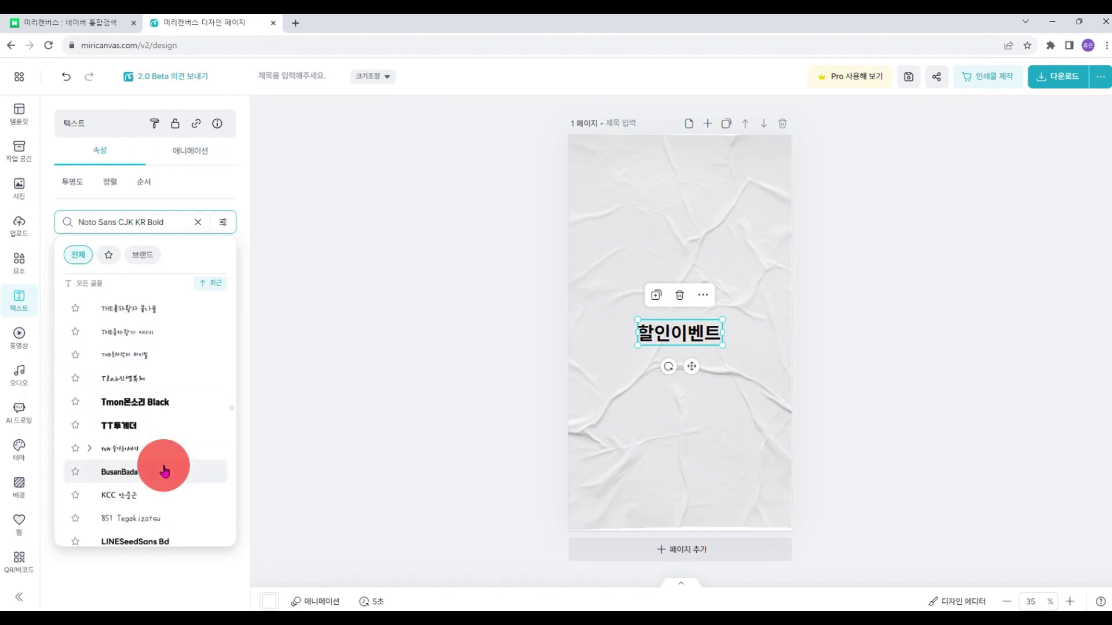
click(167, 409)
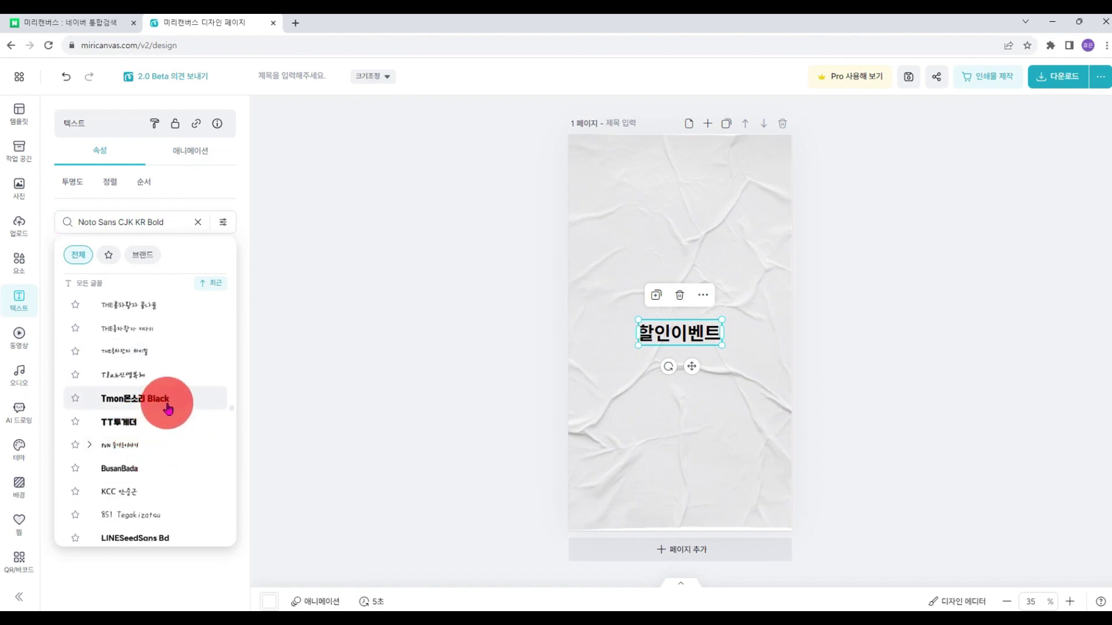
click(1079, 22)
click(913, 249)
click(747, 294)
click(801, 324)
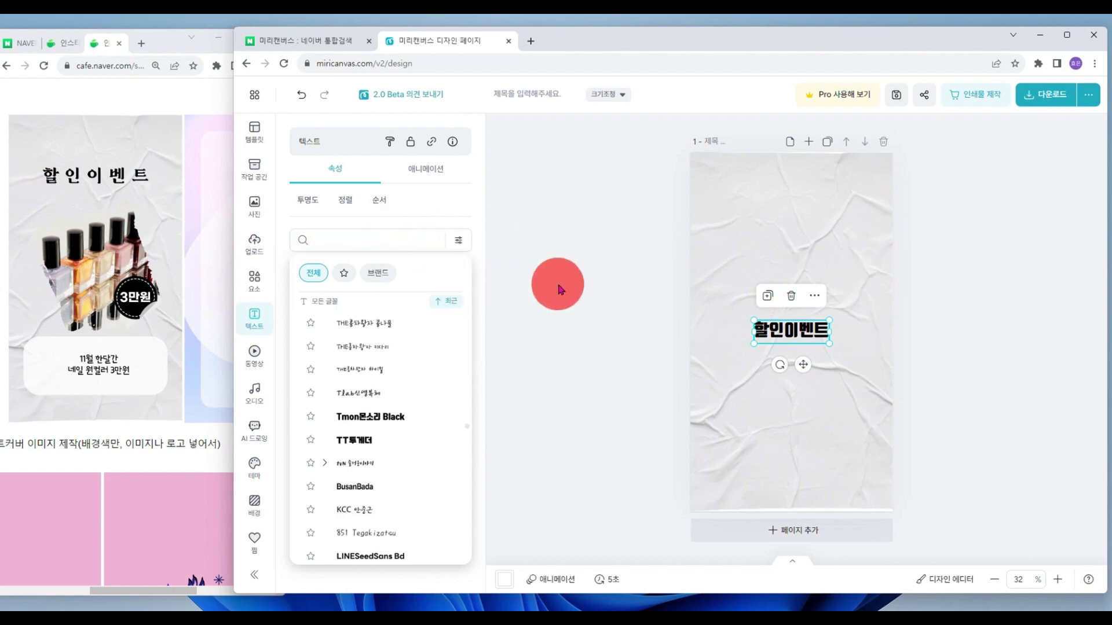
click(587, 278)
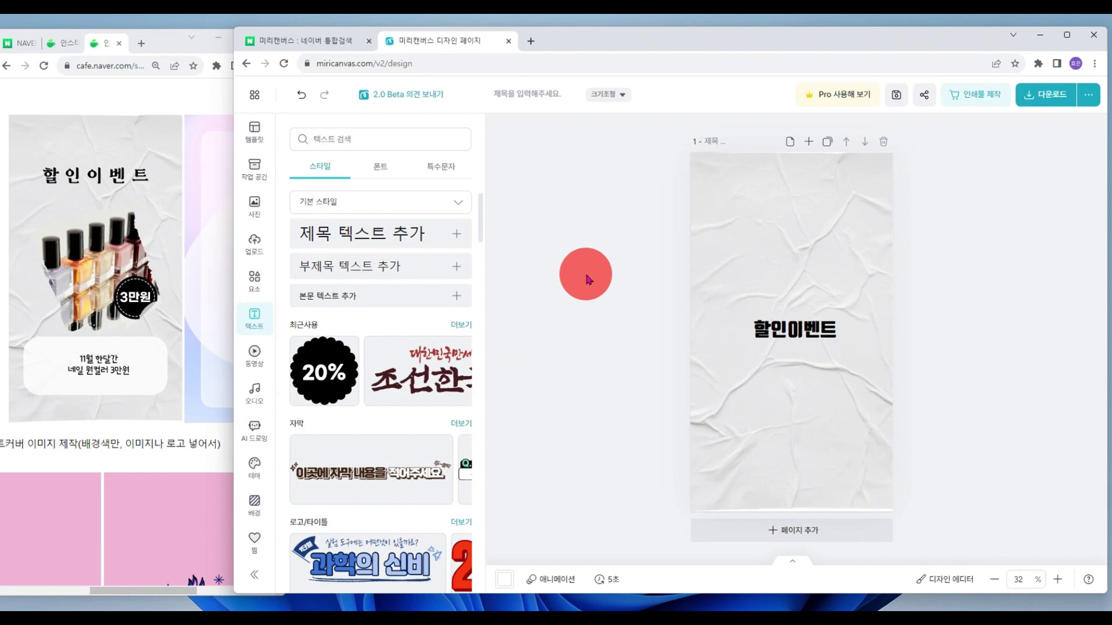
Widen the title's letter spacing and place it on a single line near the top of the page
click(778, 334)
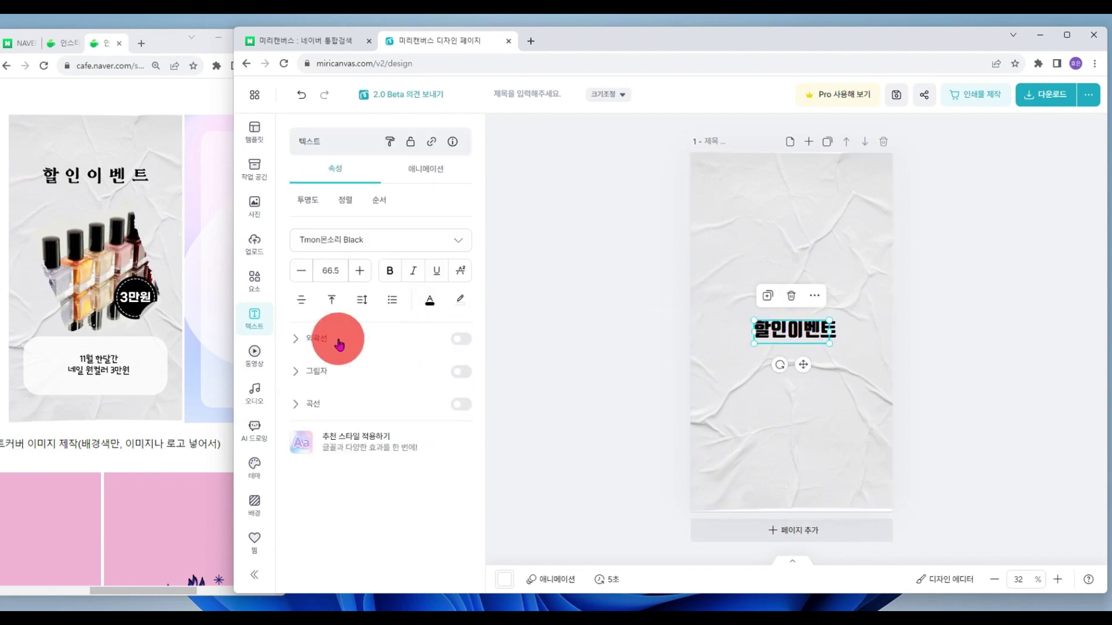
click(362, 311)
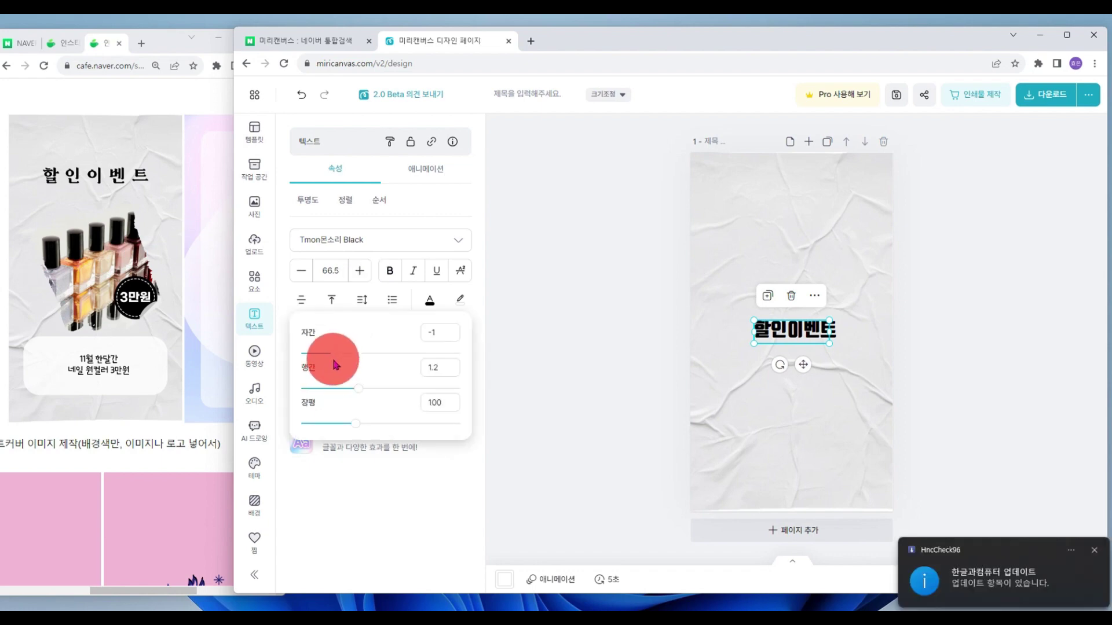
drag(338, 363, 357, 364)
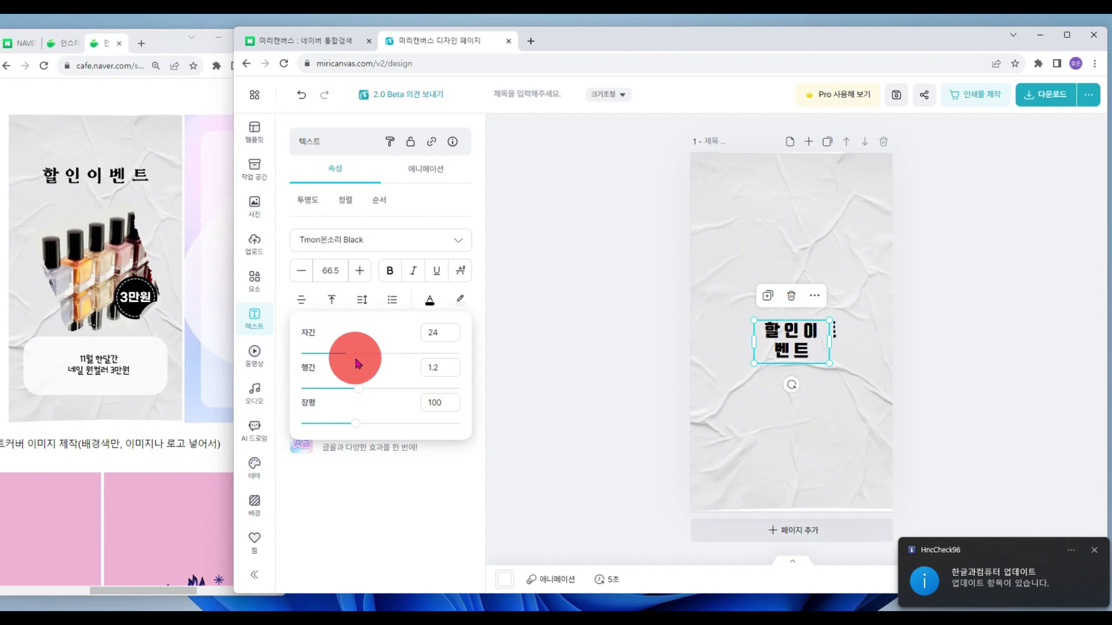
drag(357, 363, 812, 215)
click(843, 340)
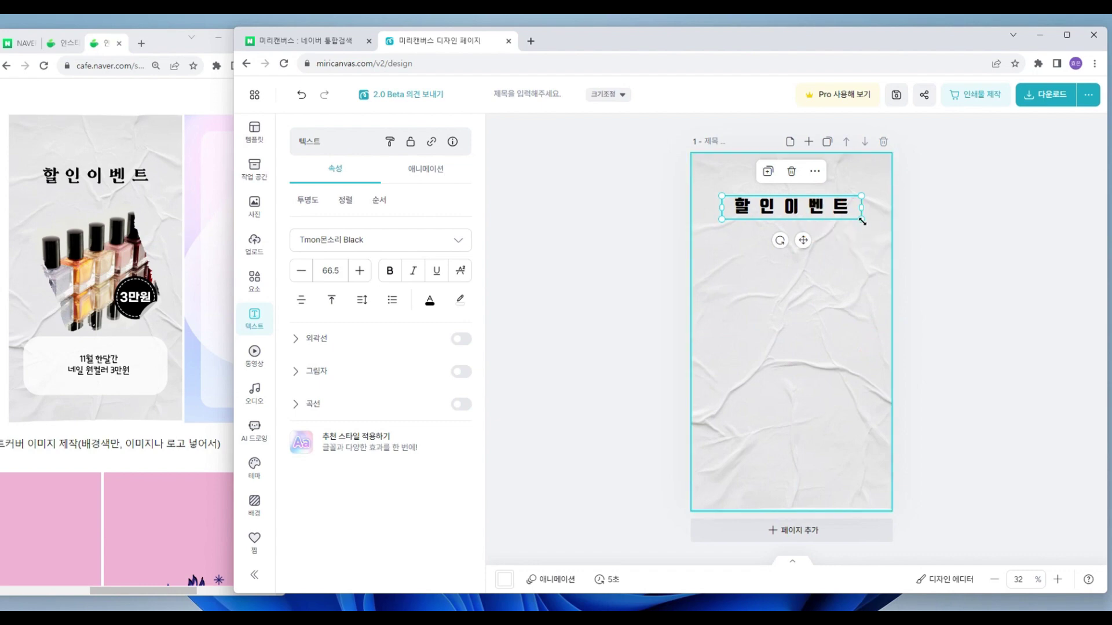
Enlarge the title to font size 79.1 and adjust its position near the top of the page
drag(862, 221, 877, 246)
drag(834, 213, 829, 219)
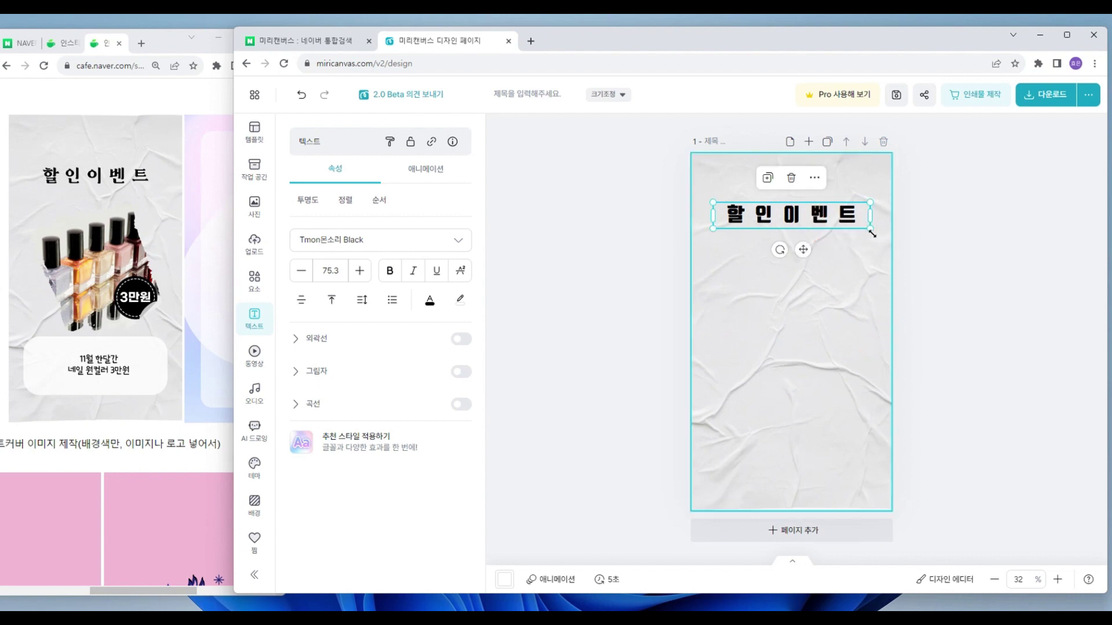
click(291, 268)
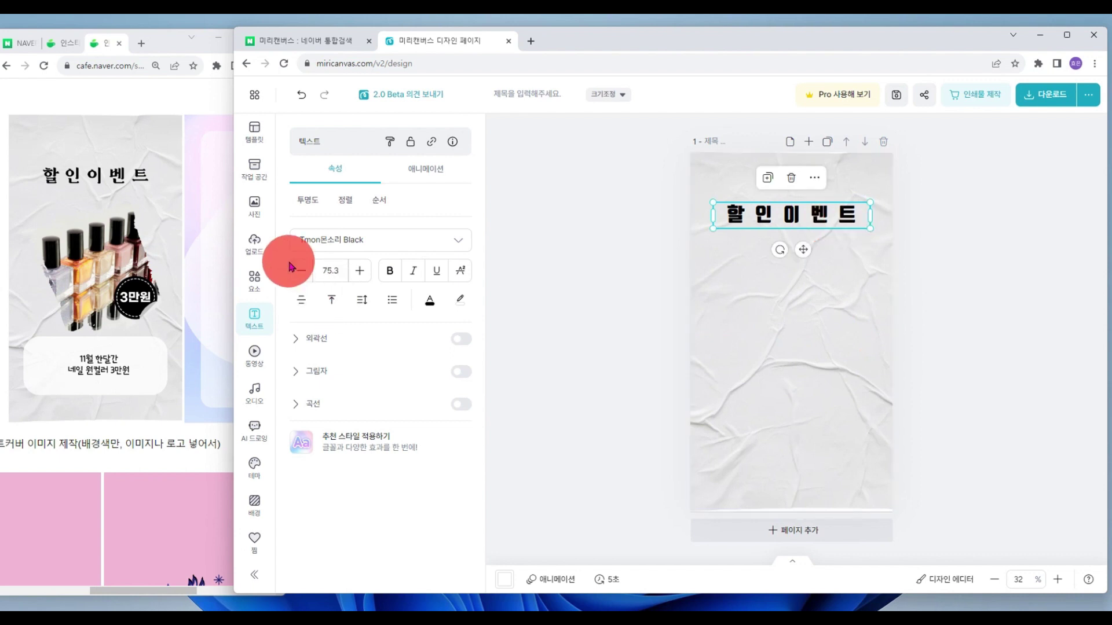
click(360, 271)
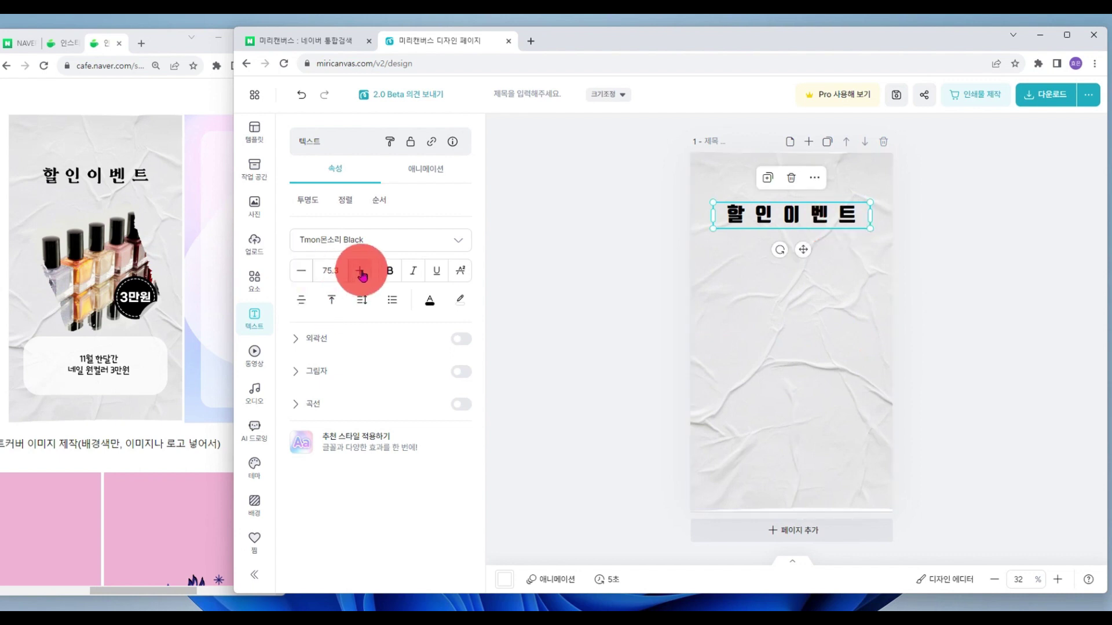
click(359, 271)
click(825, 223)
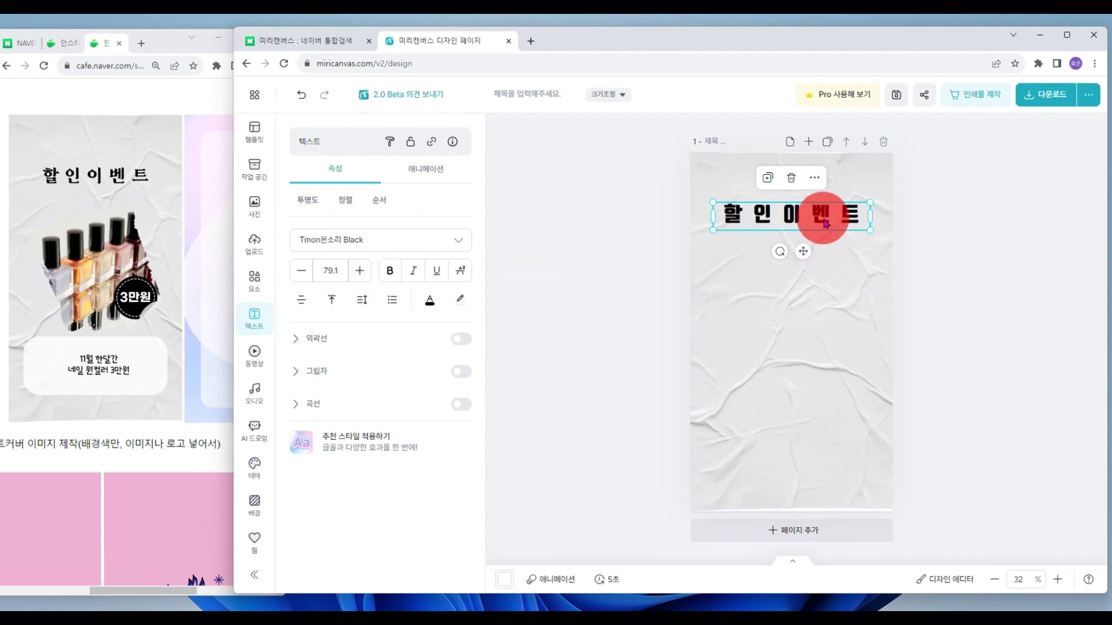
mouse_move(825, 223)
mouse_down()
mouse_move(825, 235)
mouse_move(824, 221)
mouse_up()
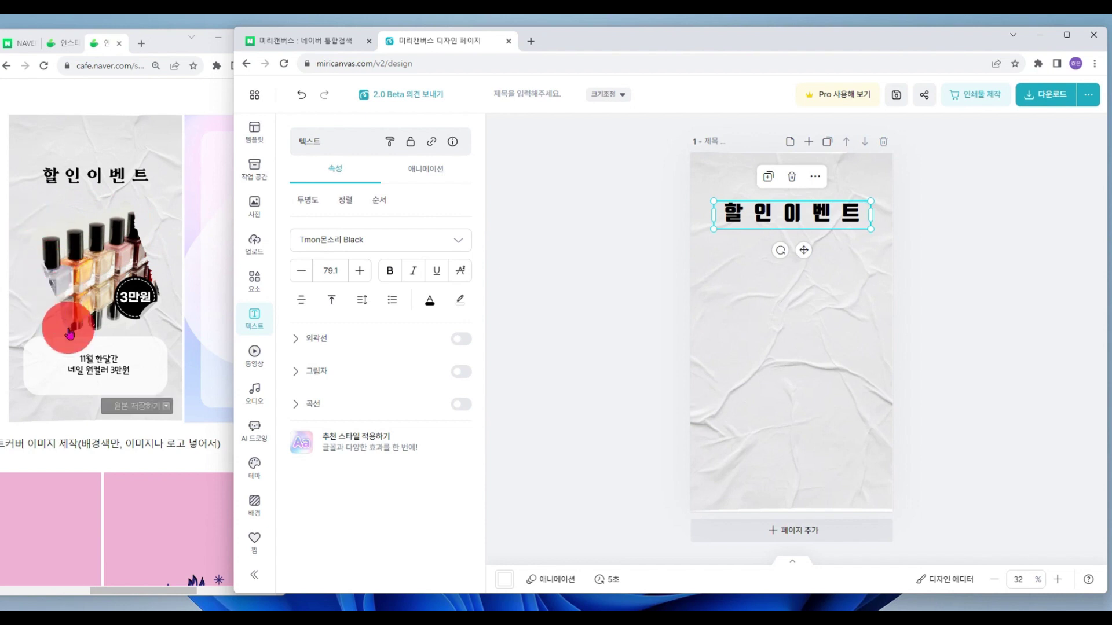
Add the brush-edged frame from the irregular-shape frames (불규칙도형 프레임) below the title
click(264, 287)
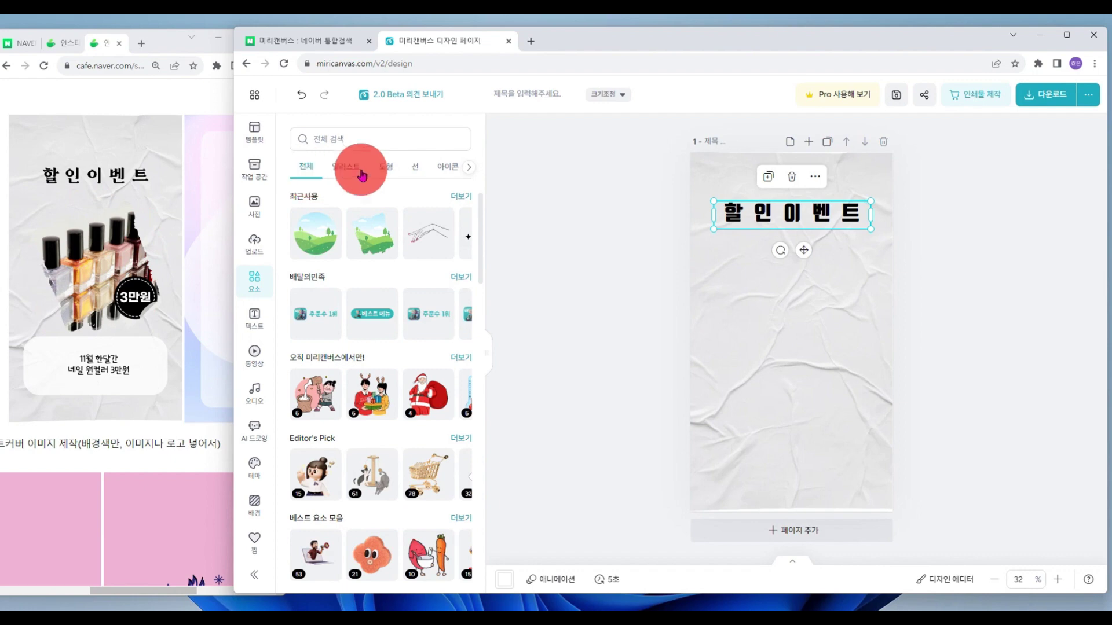
click(470, 168)
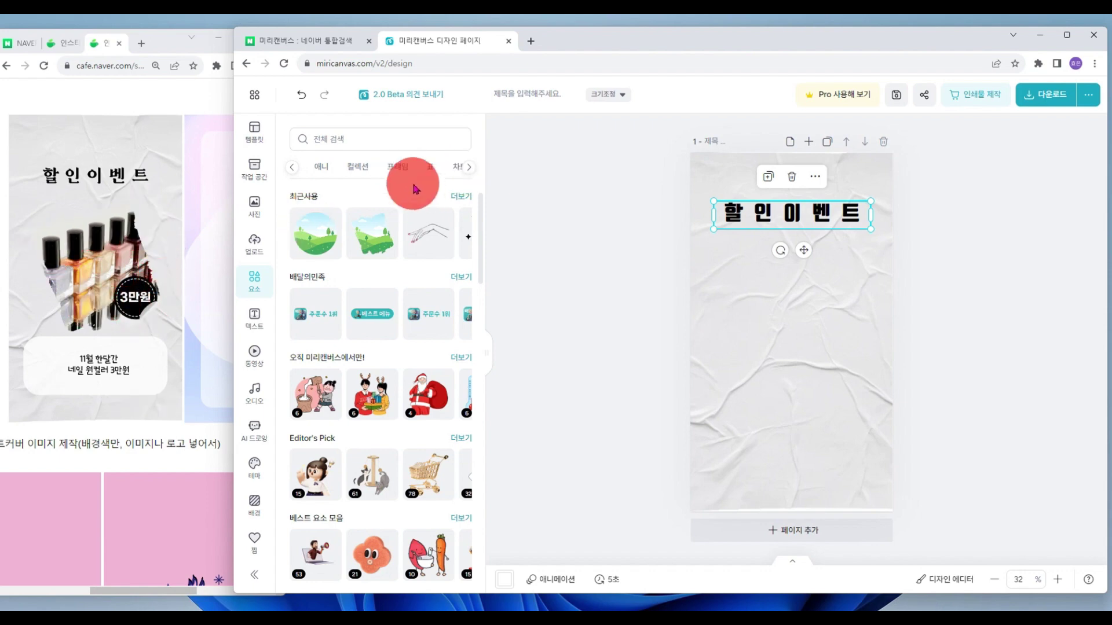
click(399, 168)
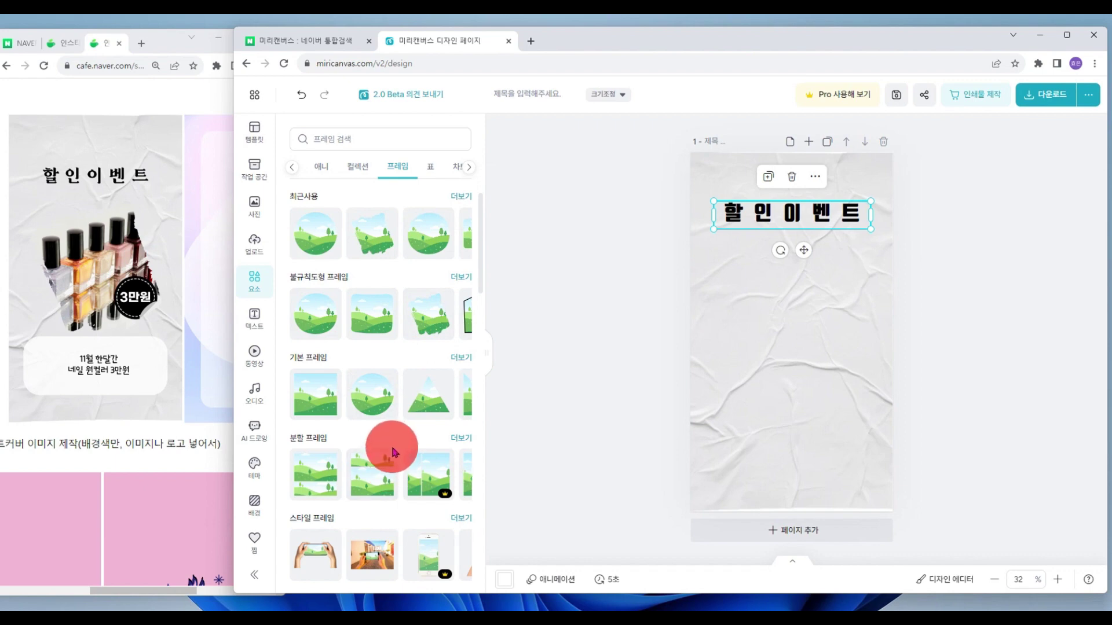
click(429, 321)
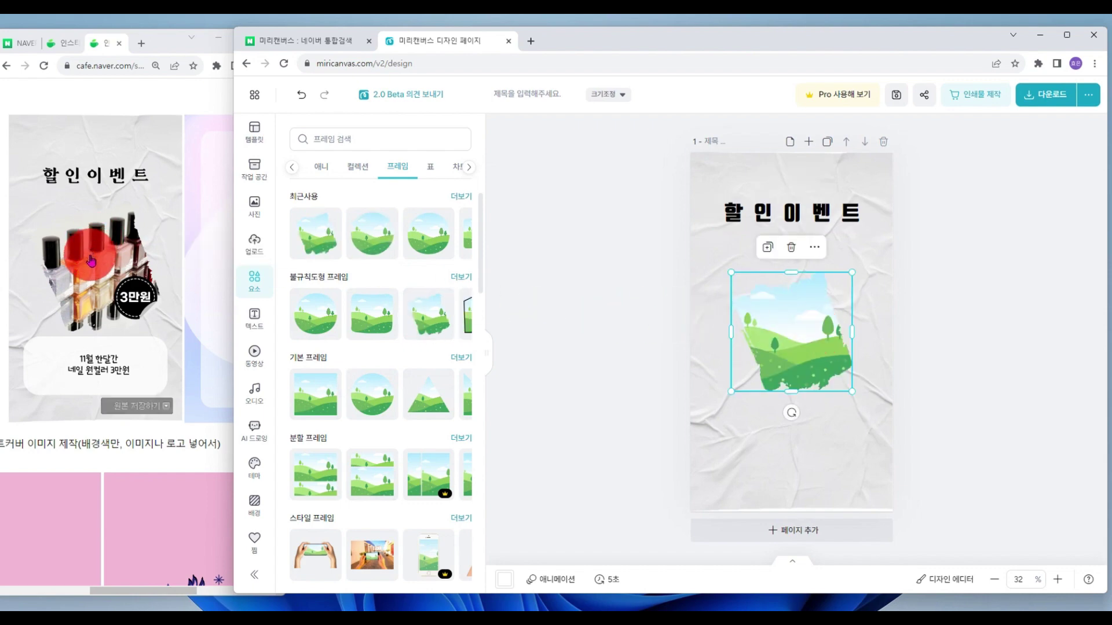
drag(91, 261, 782, 314)
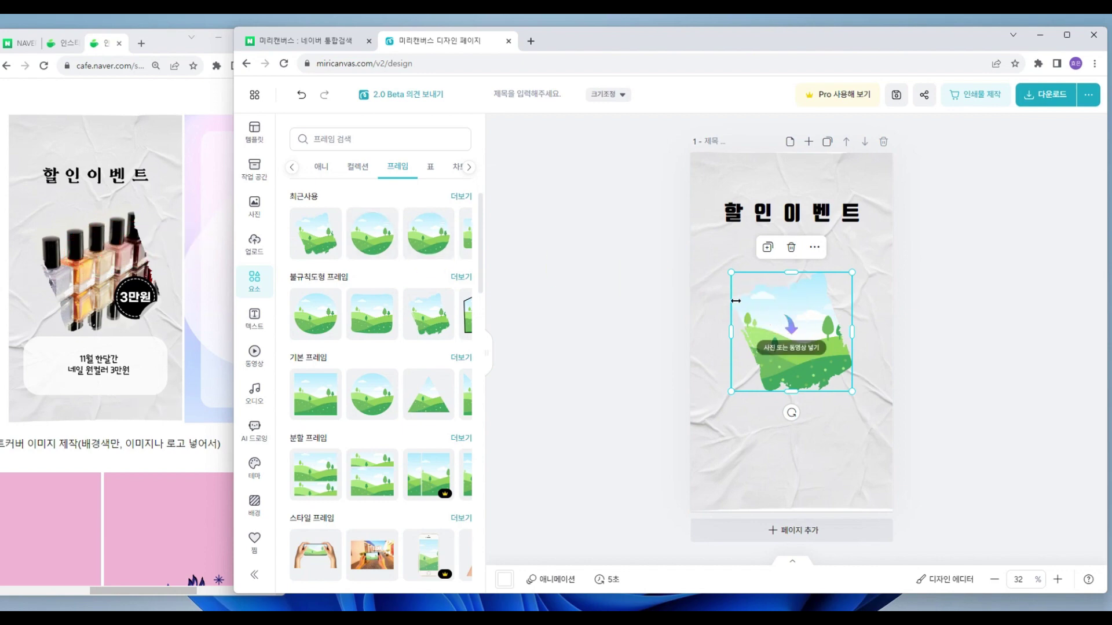
Search the photos for "네일" and fill the frame with the picture of the nail-polish bottle row
click(255, 207)
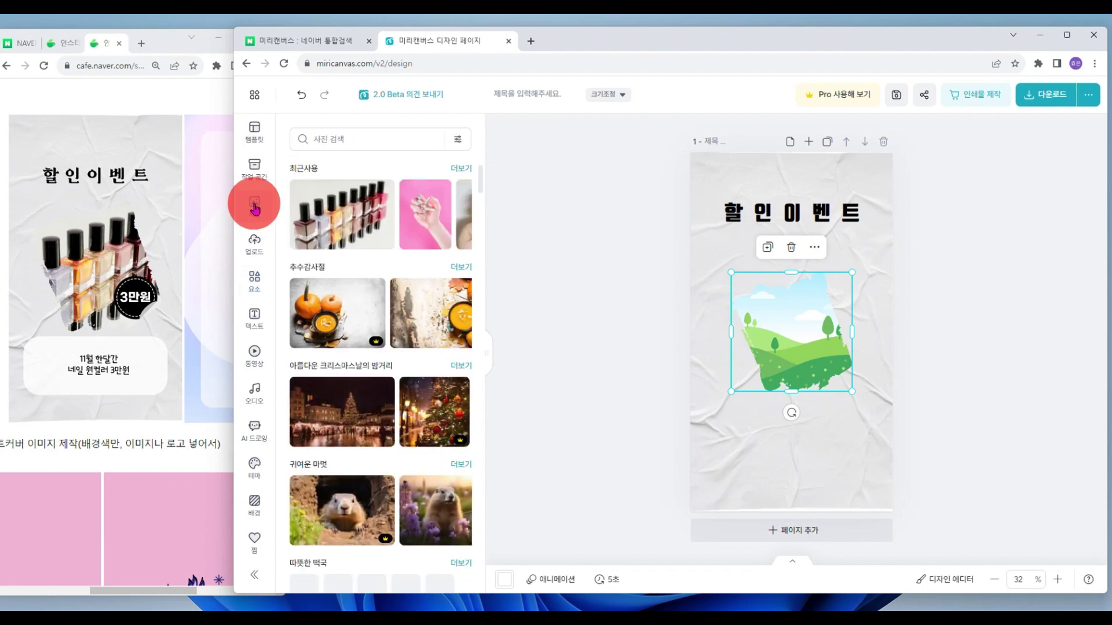
click(353, 137)
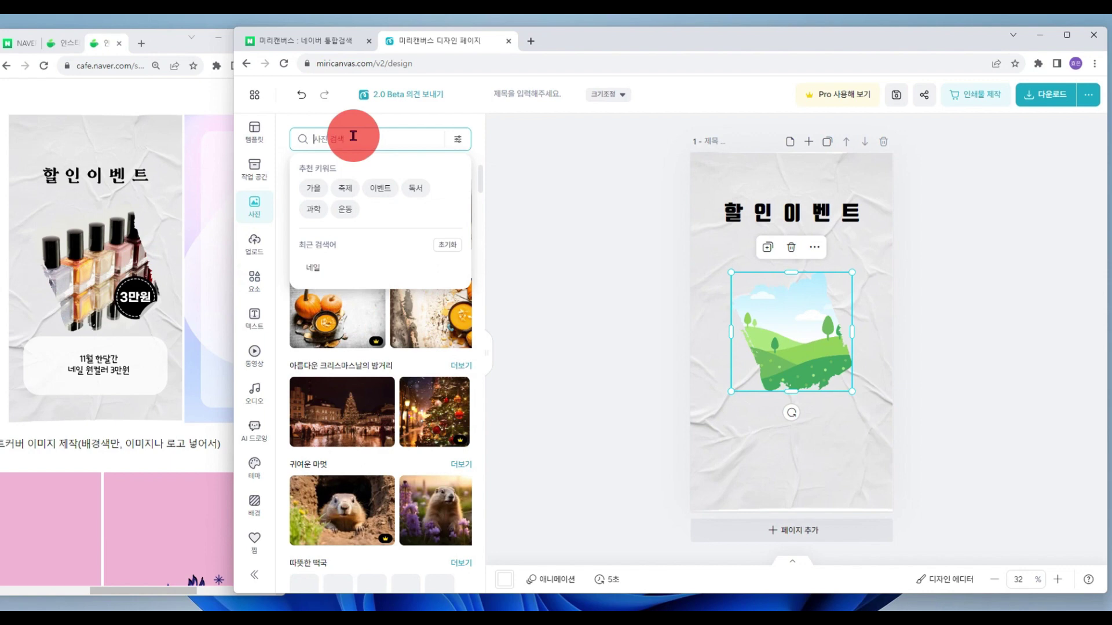
text(네일)
key(Return)
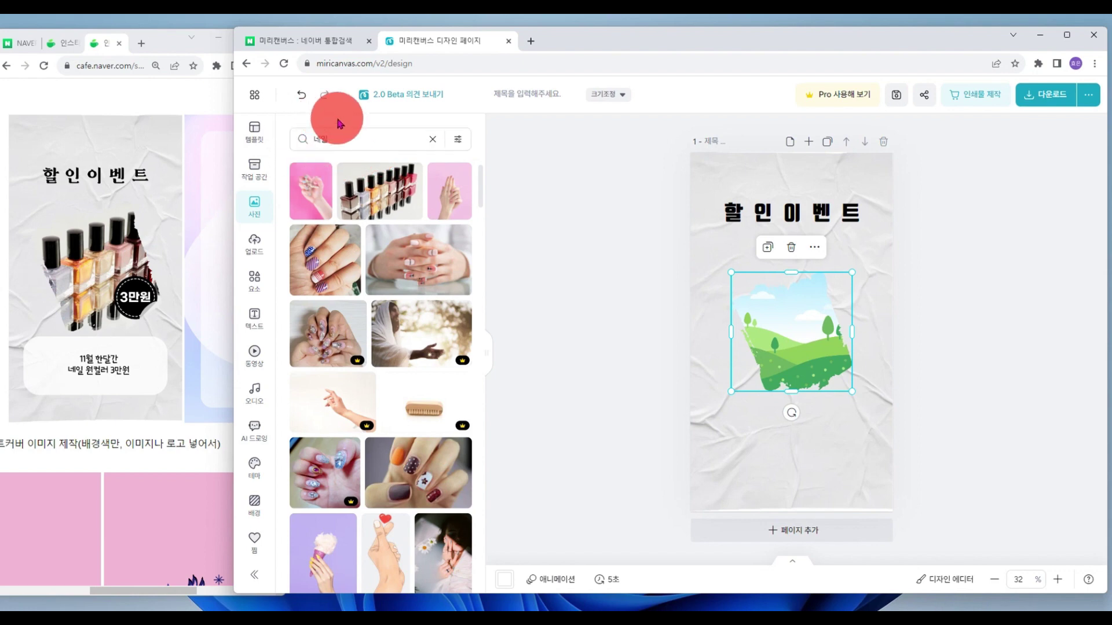
drag(351, 201, 814, 345)
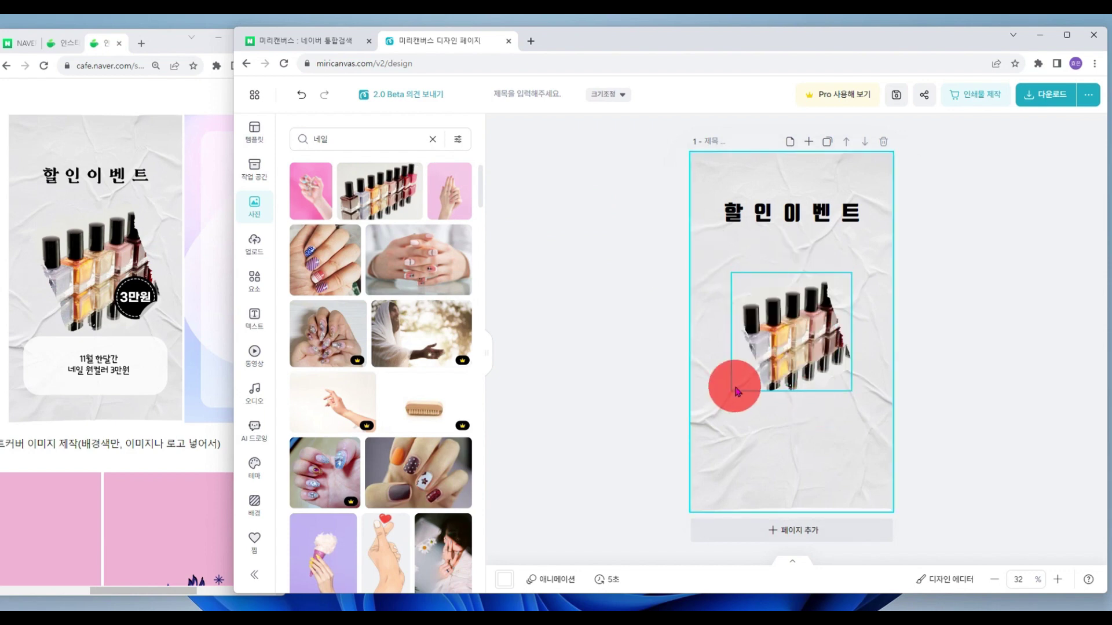
Enlarge the nail-polish frame to about 873 × 859 px and center it just below the title
click(797, 336)
drag(846, 388, 902, 424)
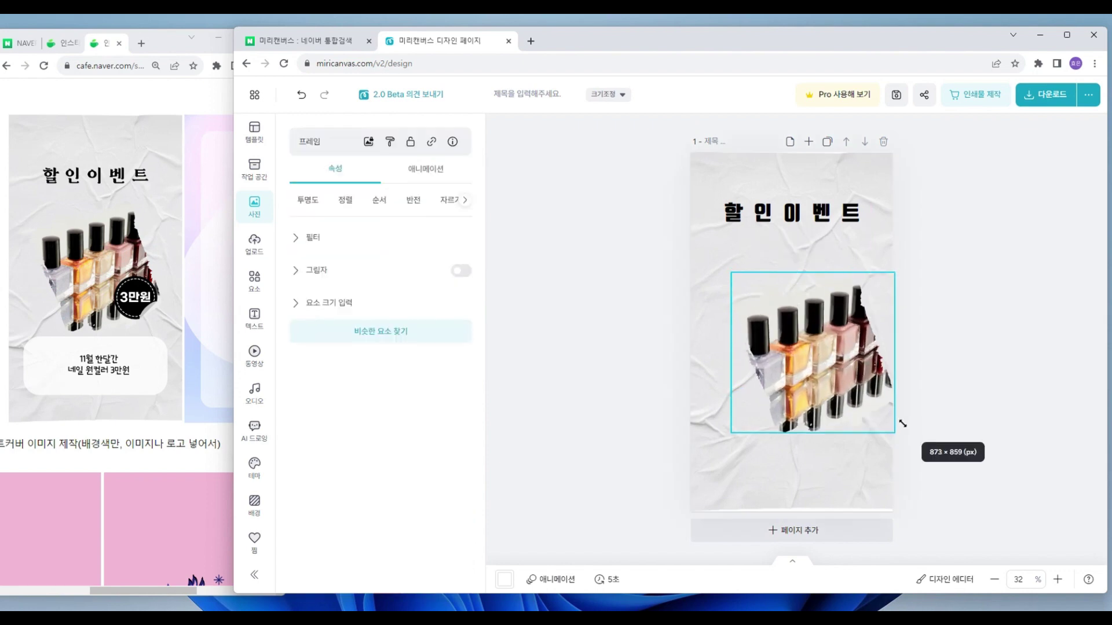
drag(826, 367, 815, 341)
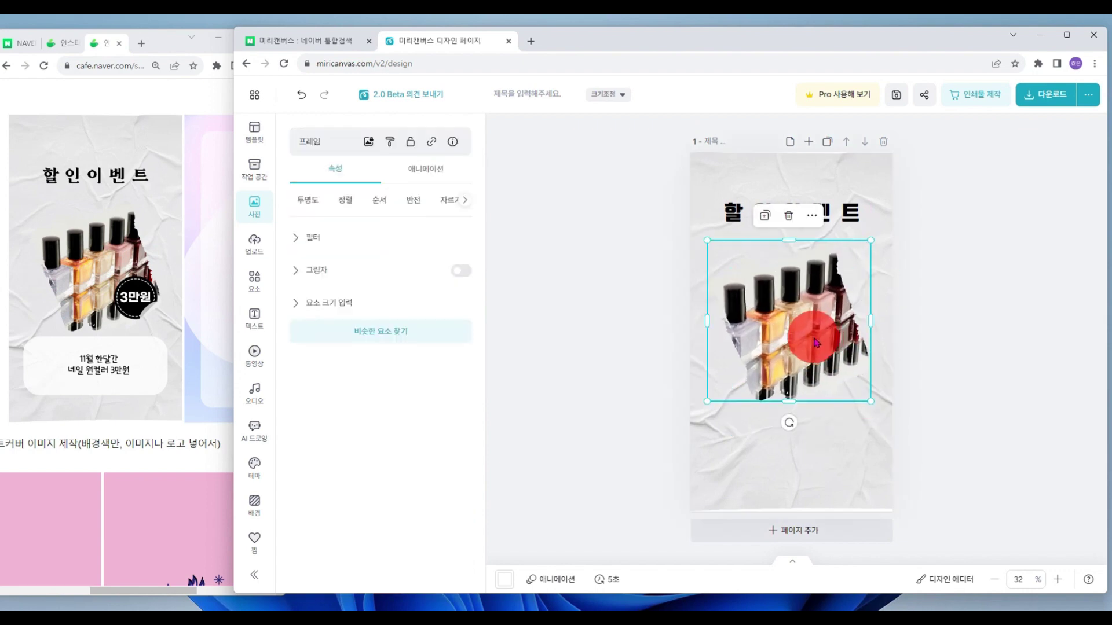
Add the black round 20% text style with a dashed ring and peeled corner, matching the example's price badge
mouse_move(142, 368)
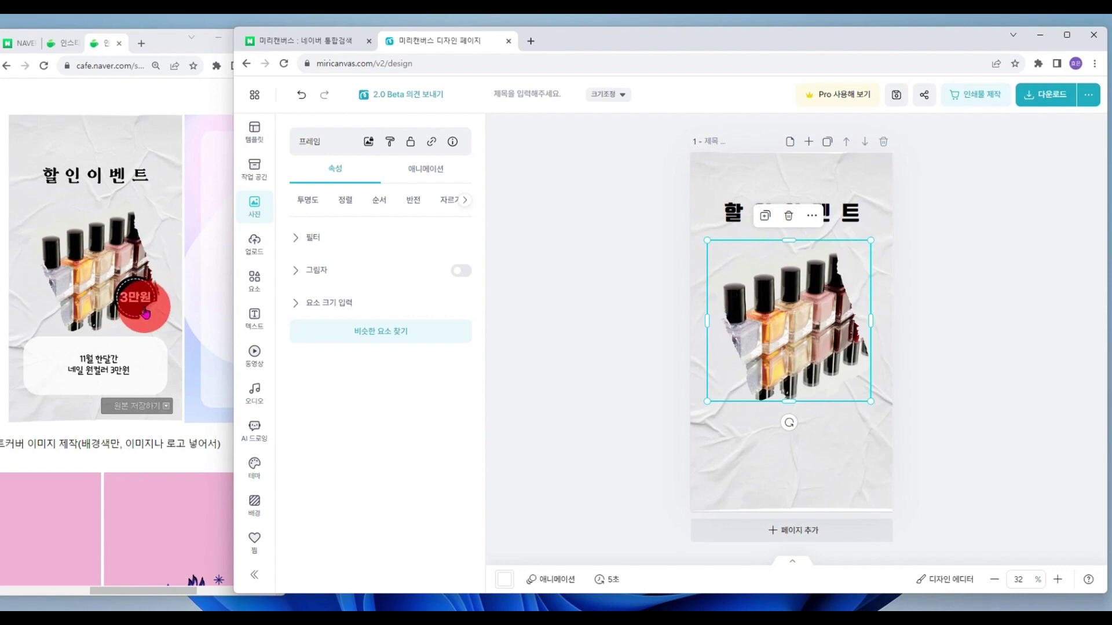
click(254, 324)
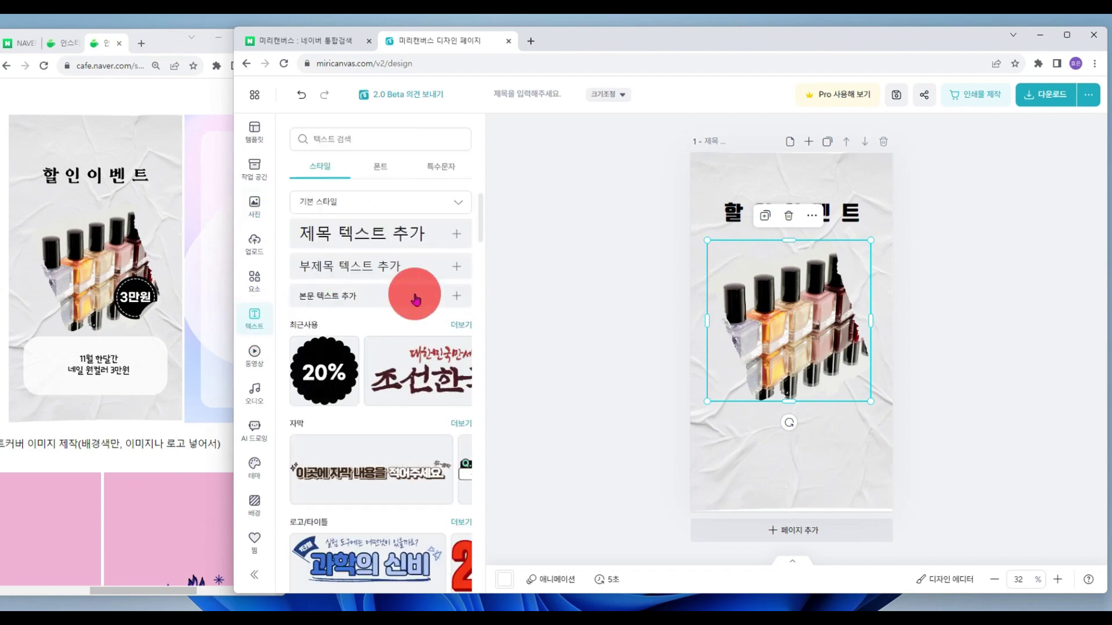
scroll(485, 238, down, 6)
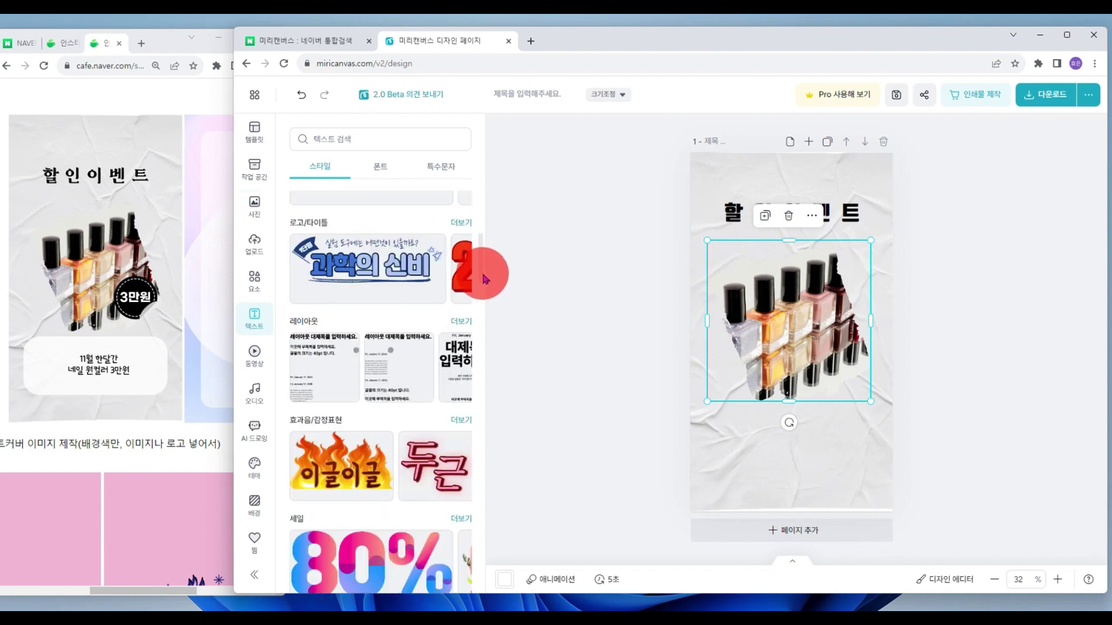
scroll(485, 300, down, 3)
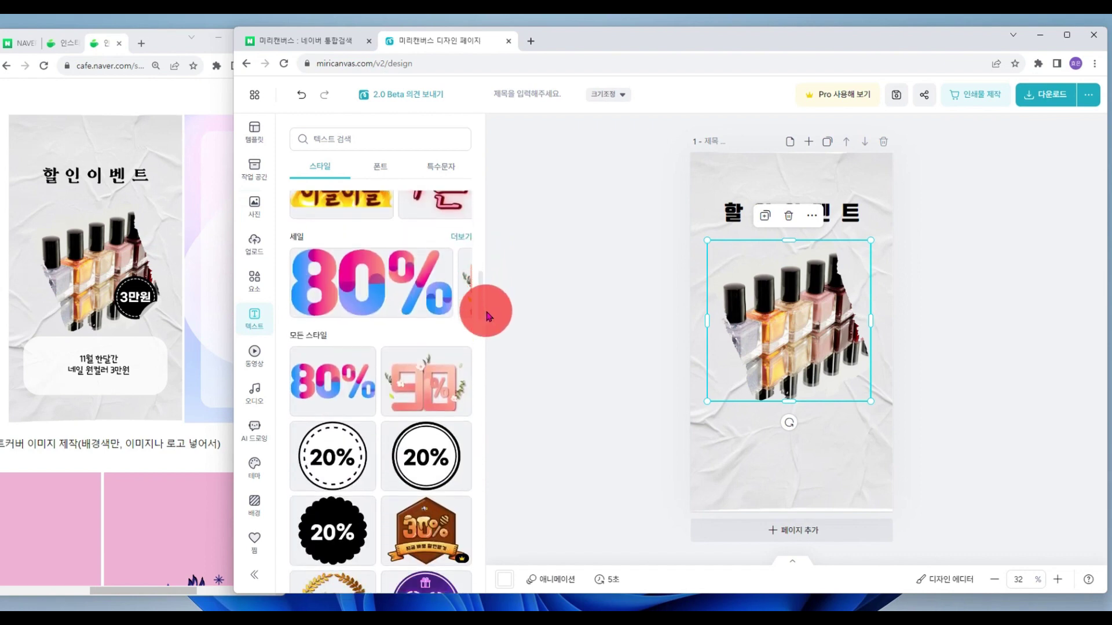
scroll(479, 316, down, 3)
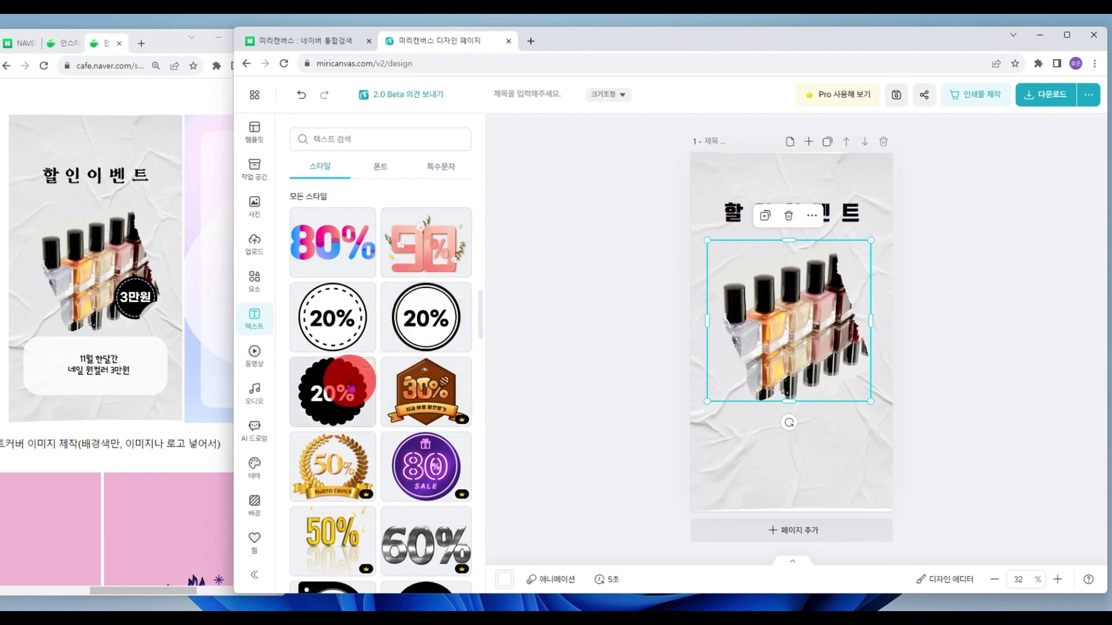
scroll(421, 397, down, 3)
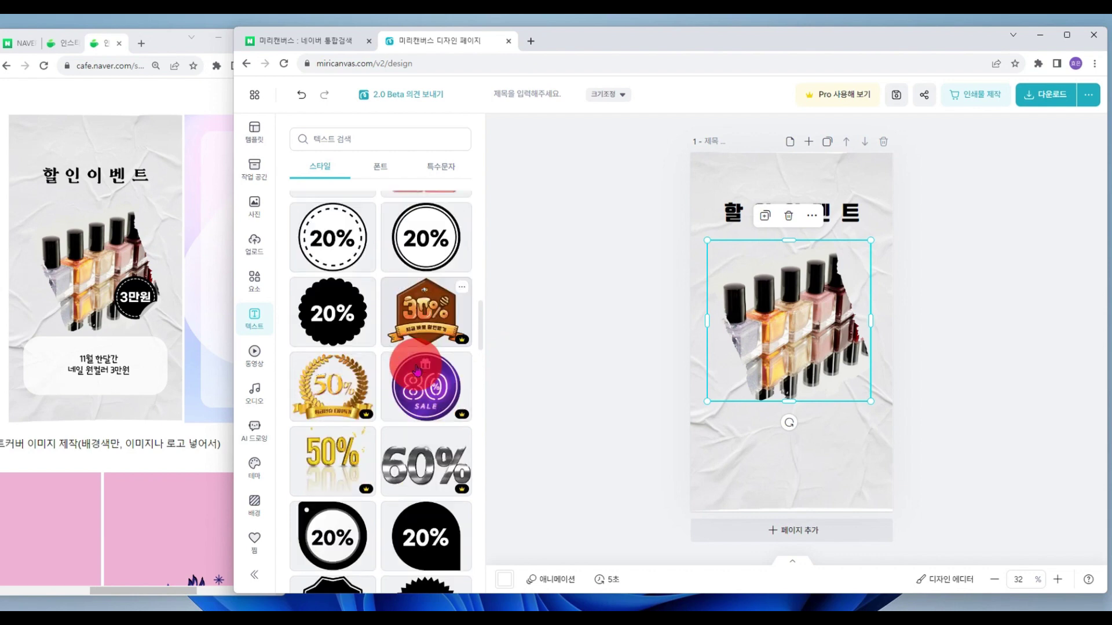
scroll(420, 398, down, 5)
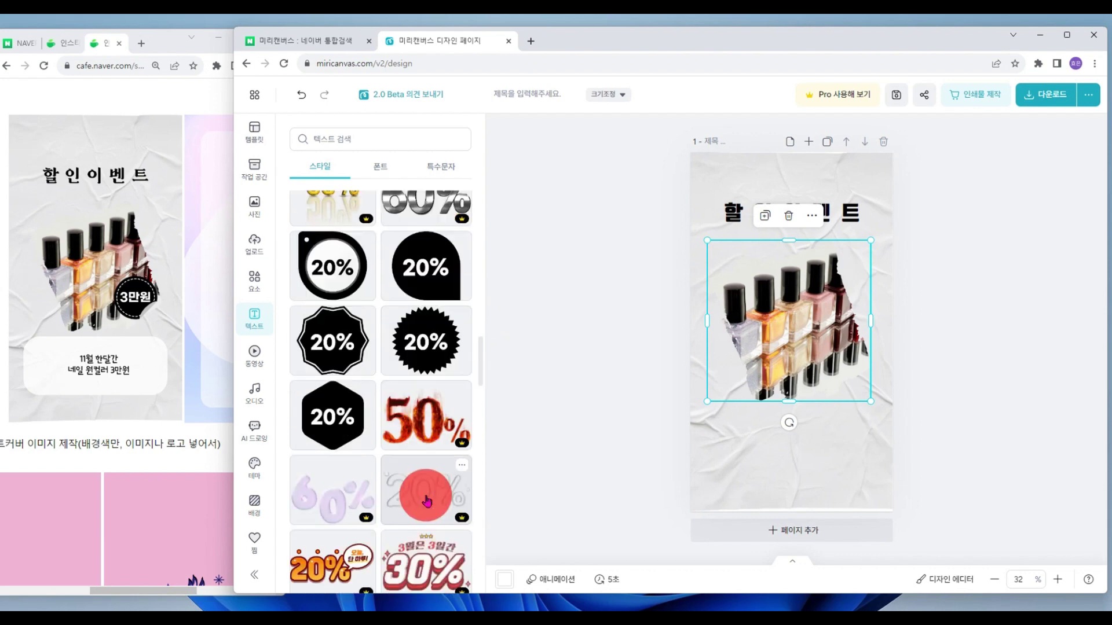
scroll(426, 498, down, 3)
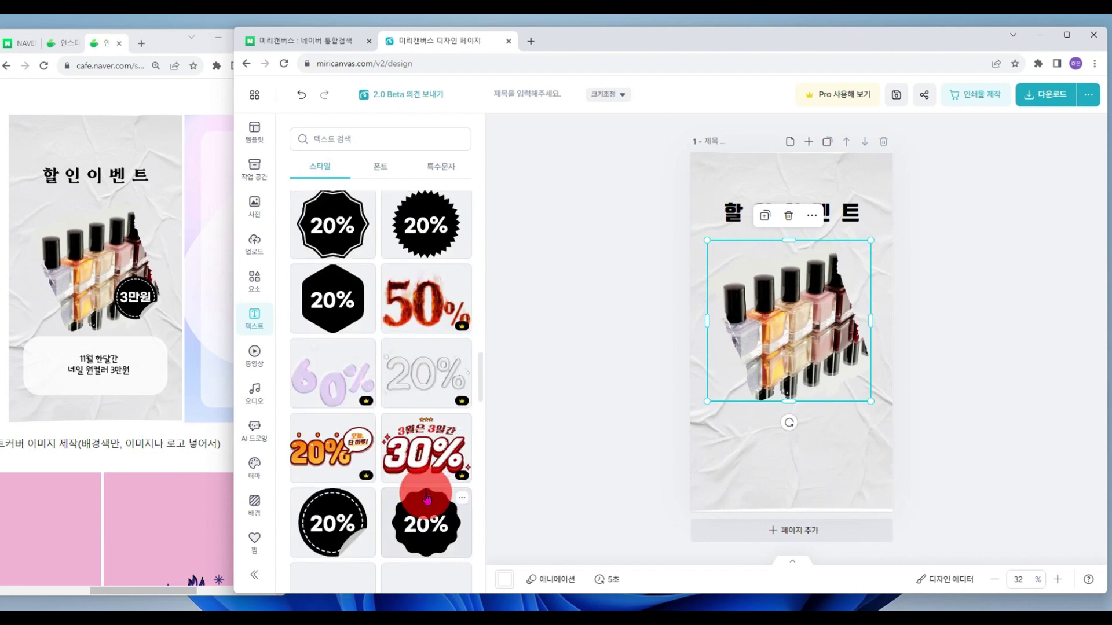
click(331, 526)
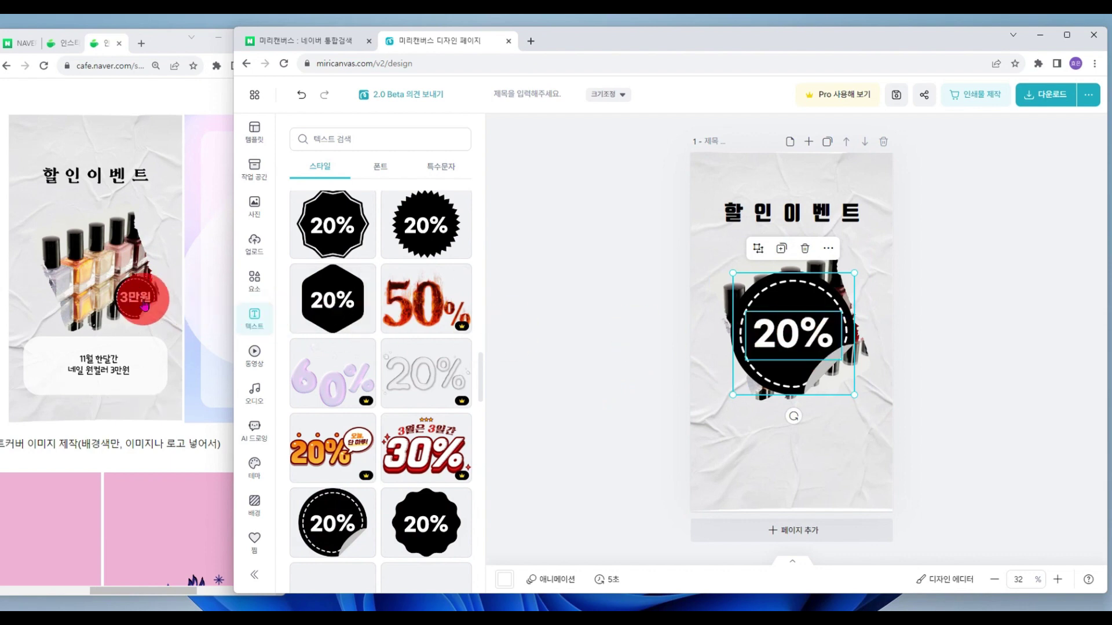
Replace the badge text with "3만원" and shrink the badge to about half size toward the photo's lower-right corner
double_click(786, 335)
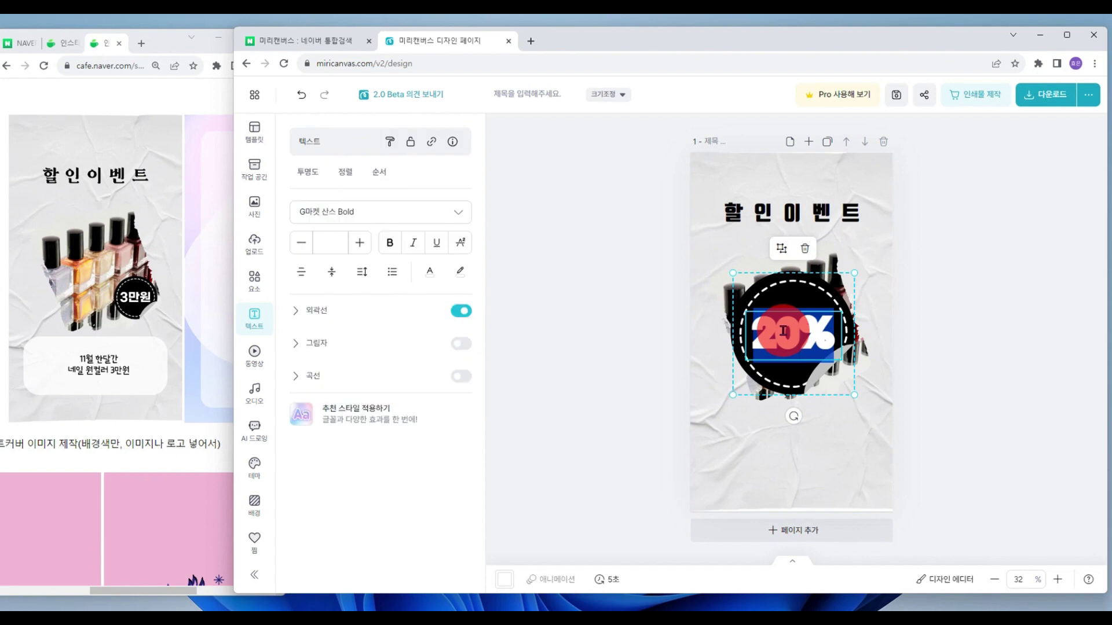
text(3만원)
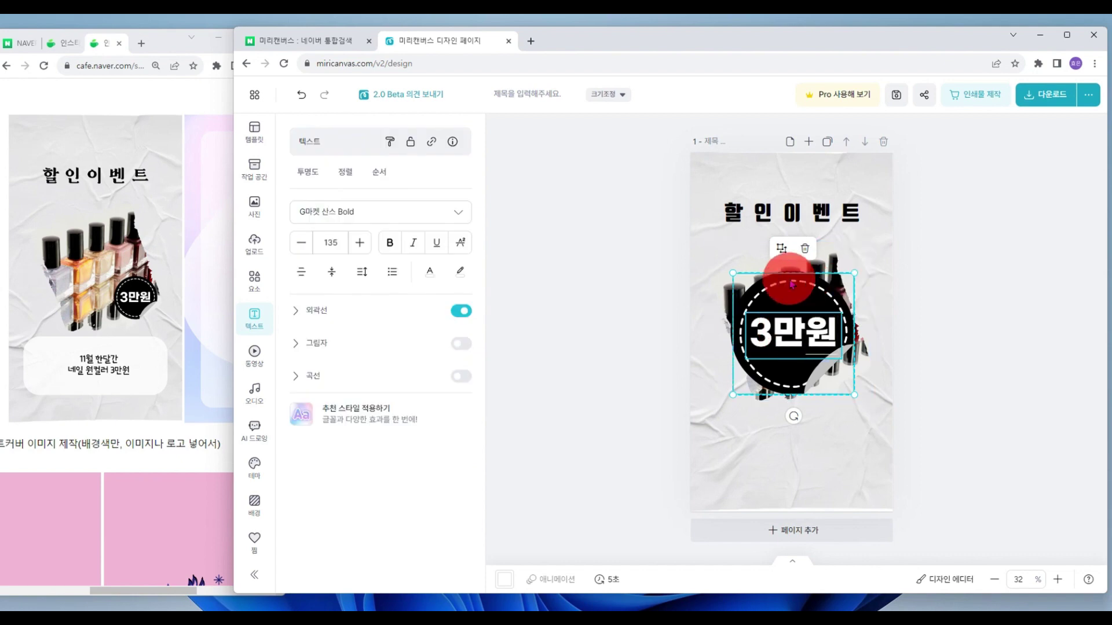
click(733, 274)
drag(733, 274, 737, 276)
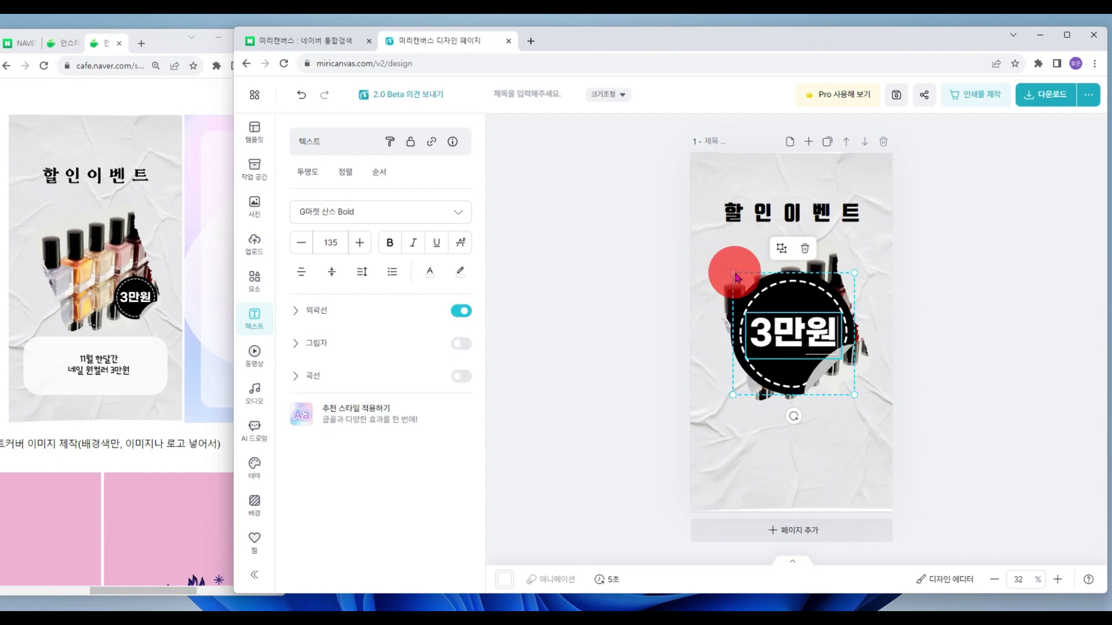
click(1002, 385)
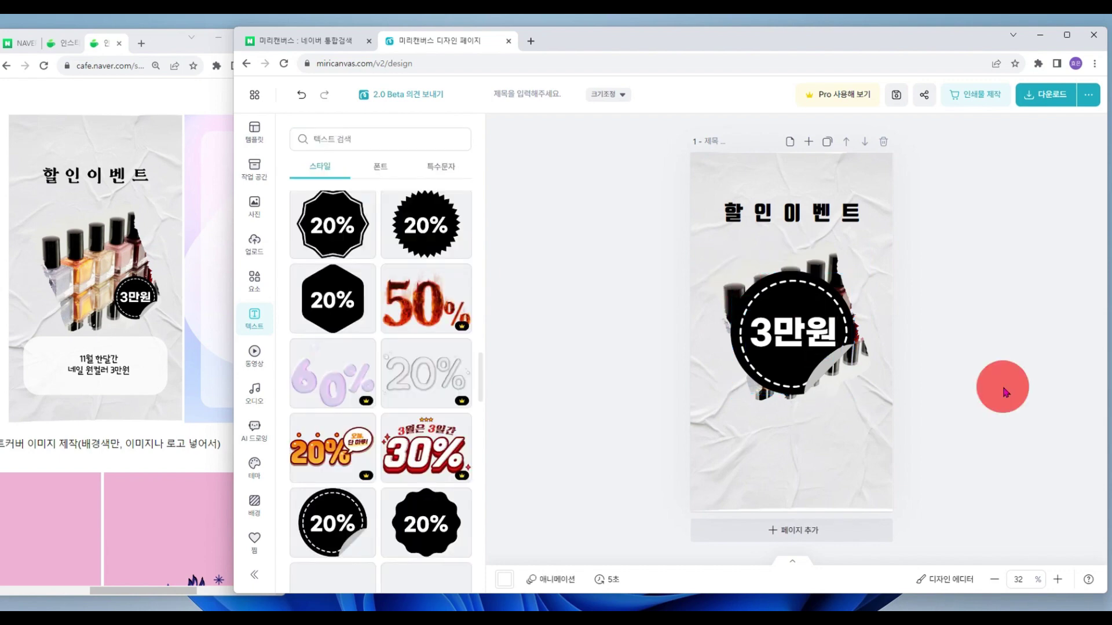
click(787, 296)
drag(736, 271, 867, 378)
Delete the extra 20% badge and move the "3만원" badge up onto the lower-right corner of the nail-polish photo
click(776, 289)
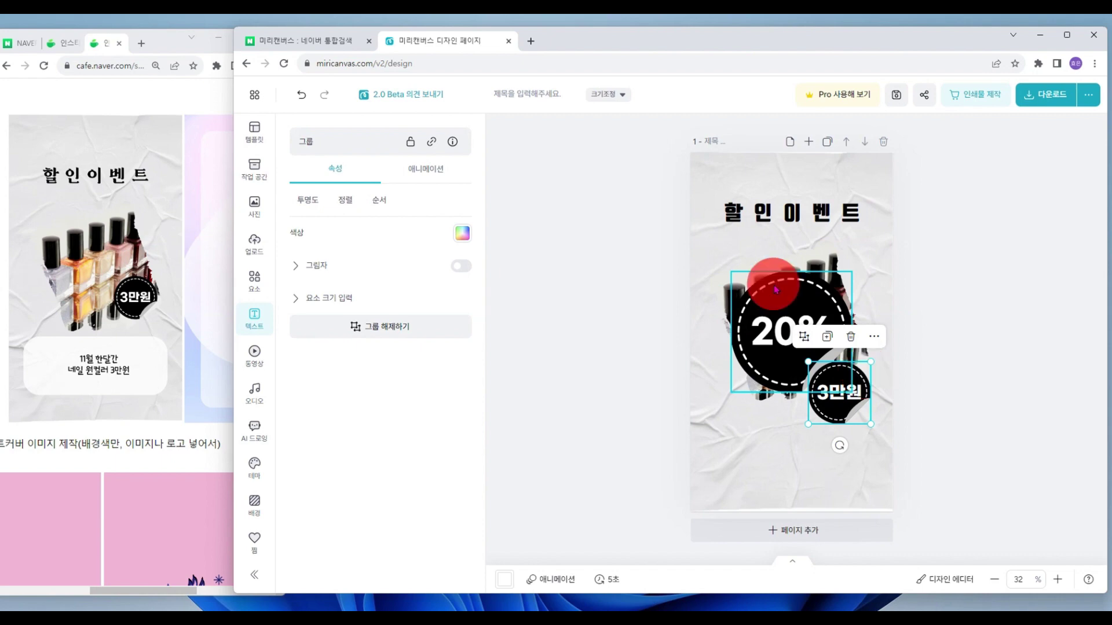
click(773, 288)
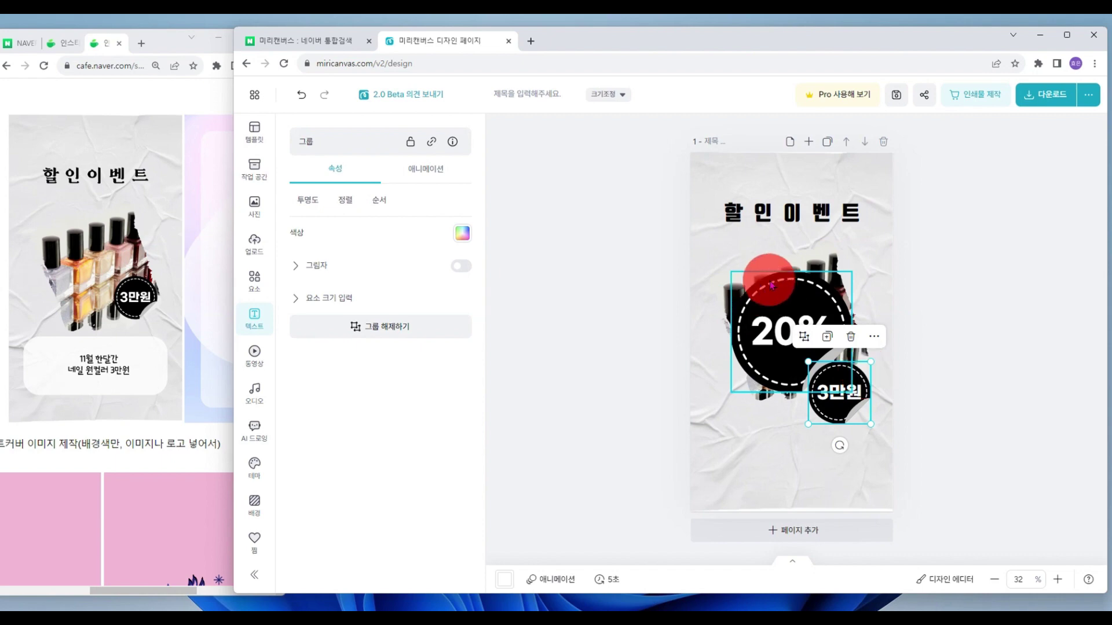
click(772, 287)
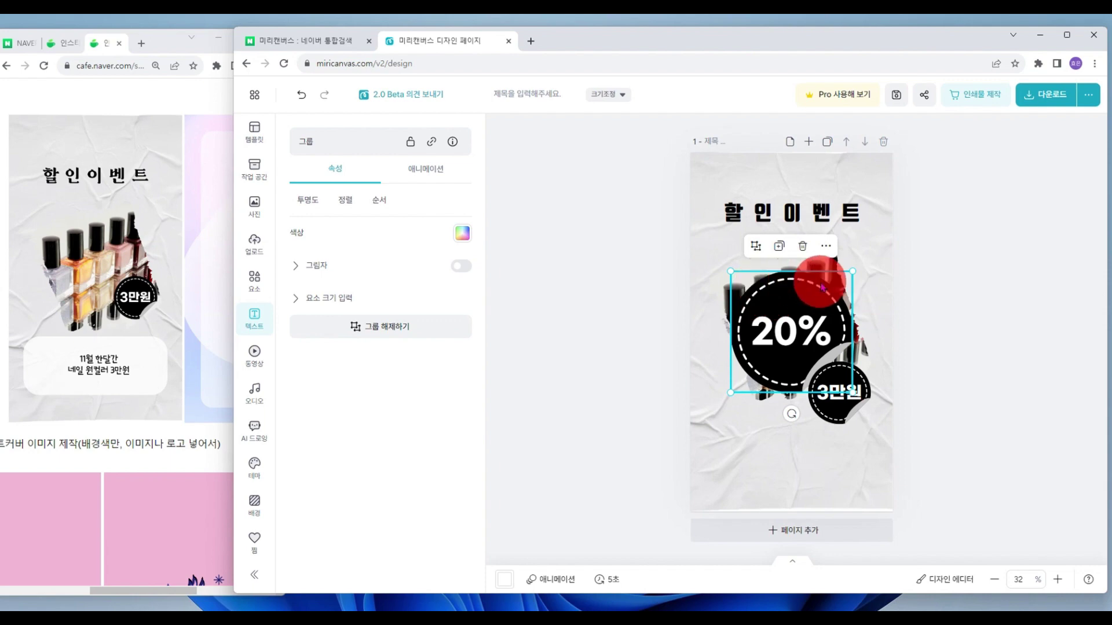
click(803, 248)
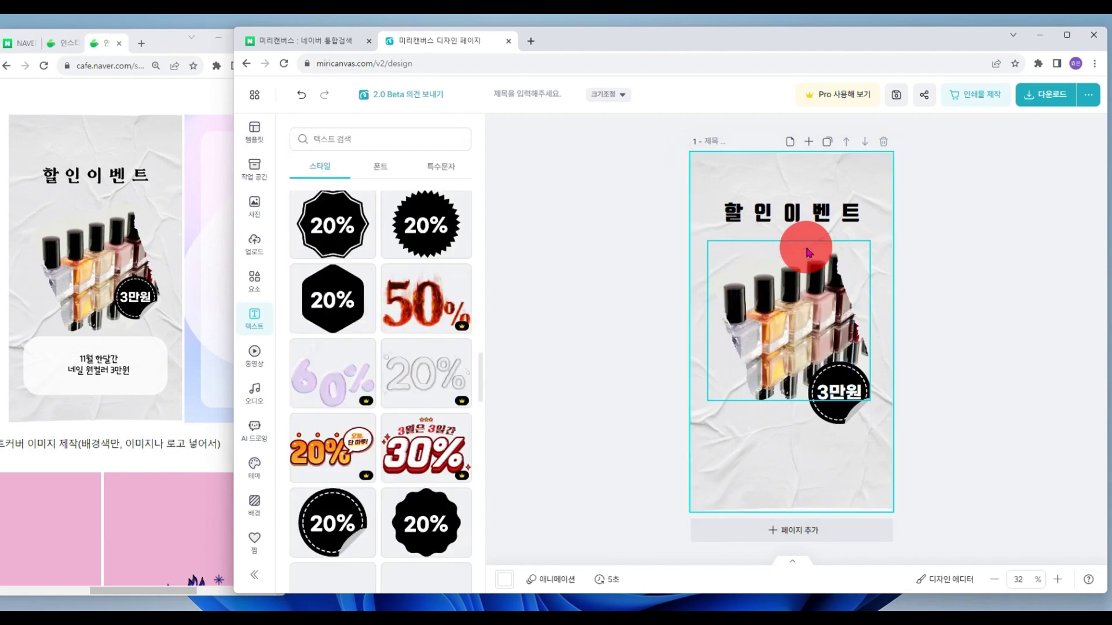
click(834, 398)
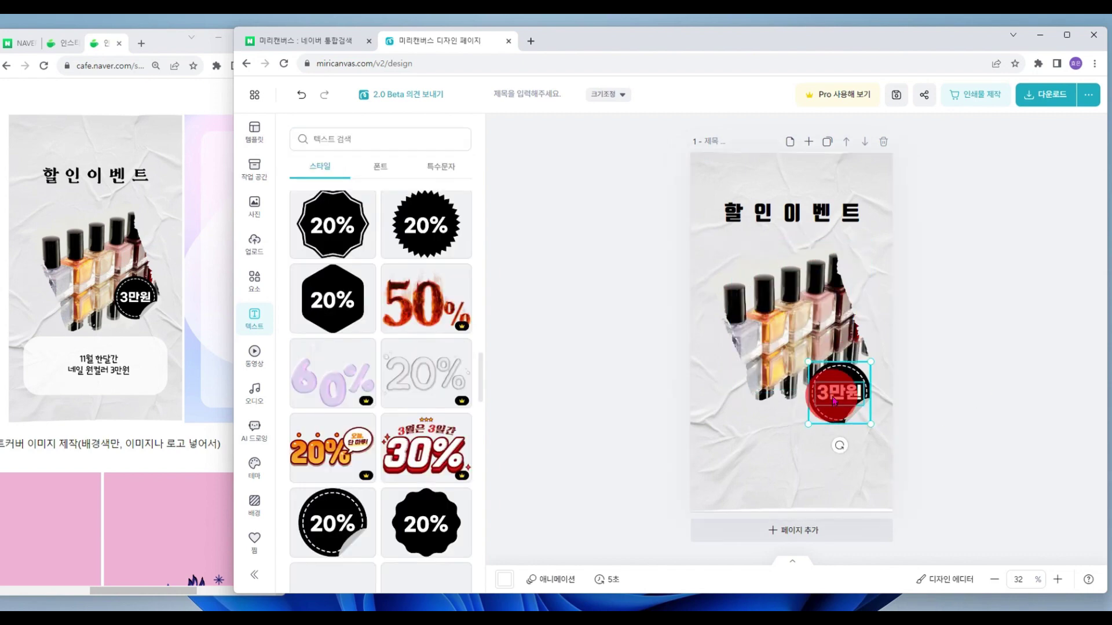
drag(834, 400, 834, 374)
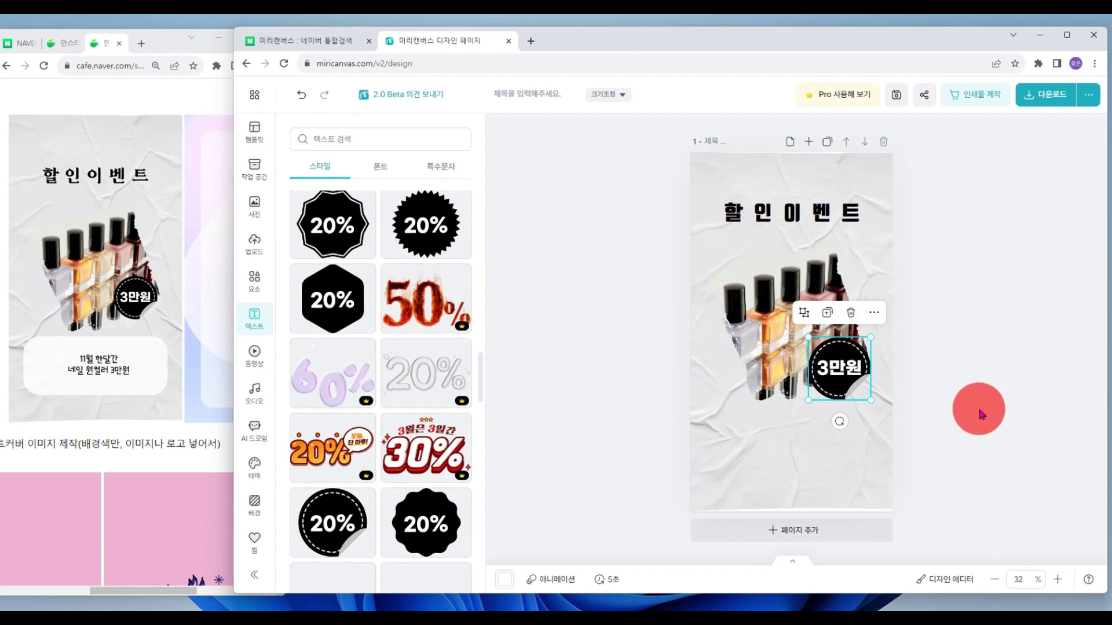
Add the rounded square from the basic shapes (기본 도형) to the page
mouse_move(97, 344)
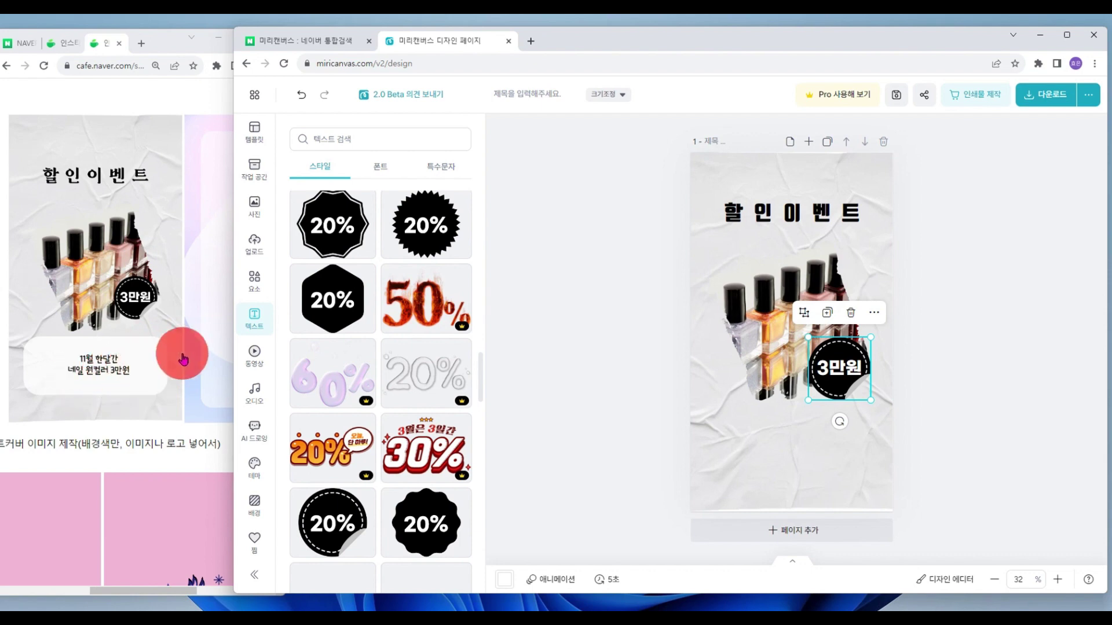
click(255, 284)
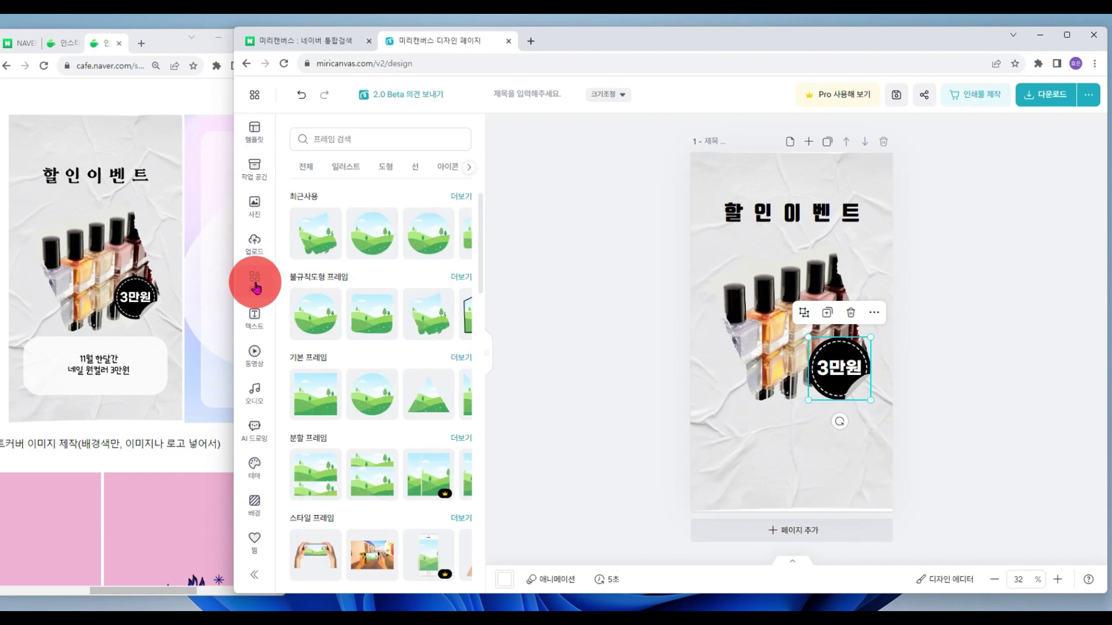
click(385, 173)
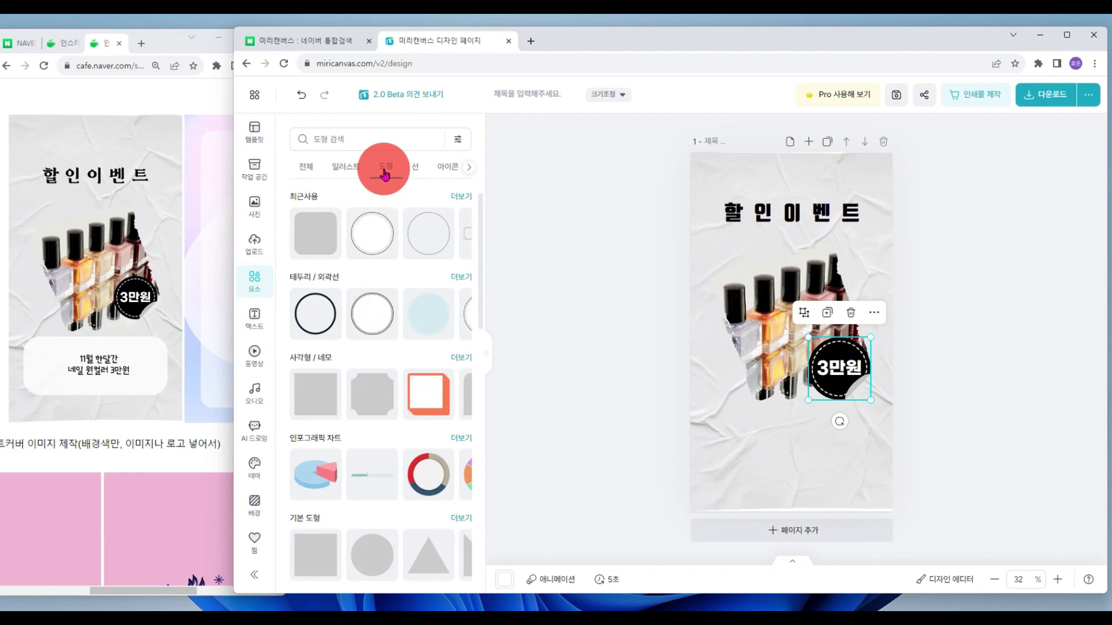
scroll(372, 324, down, 2)
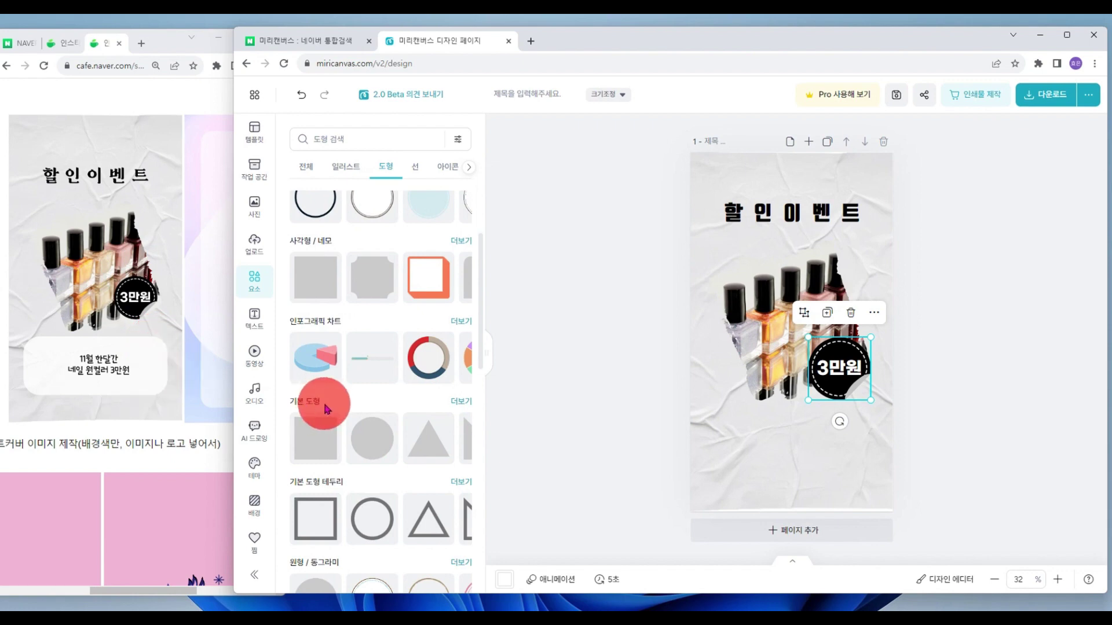
click(463, 409)
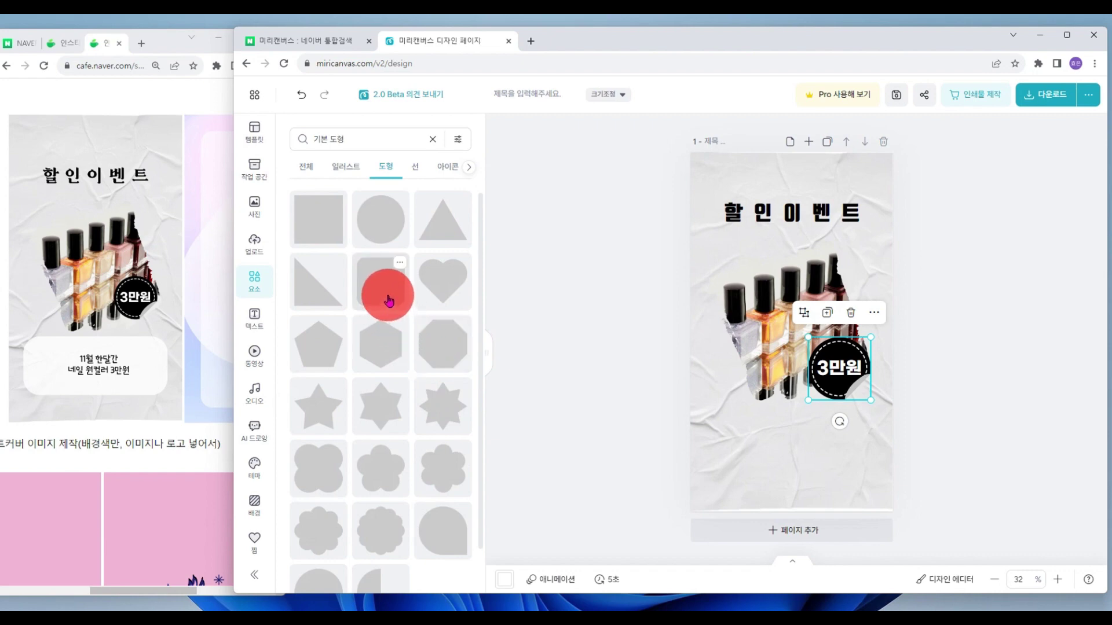
click(388, 301)
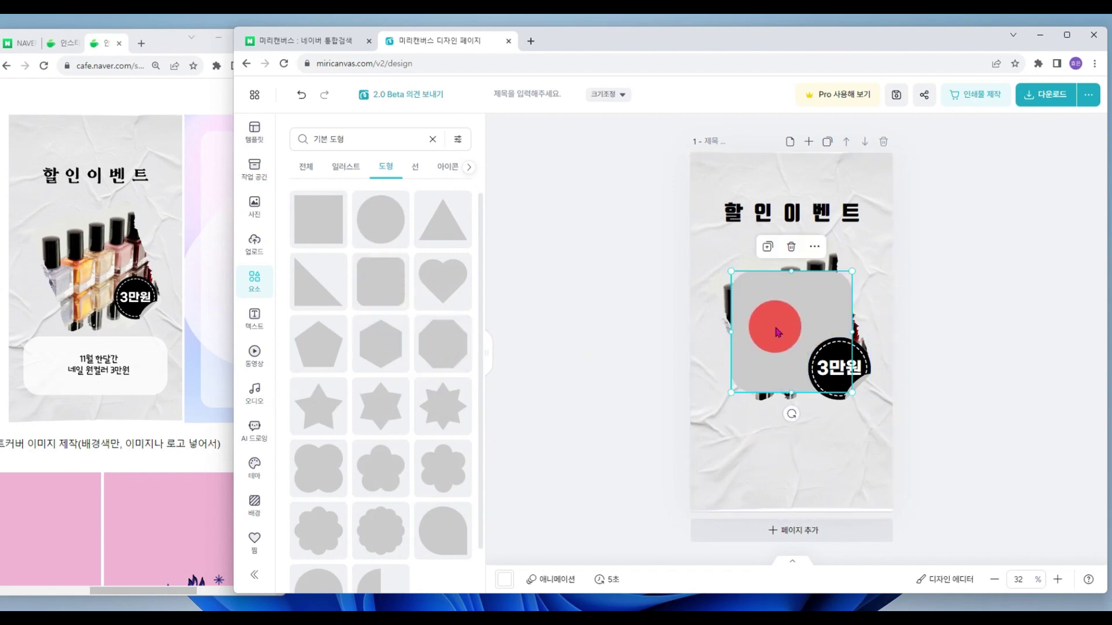
Place the rounded square below the photo and reshape it into a wide, lower box nearly spanning the photo's width
drag(779, 322, 766, 430)
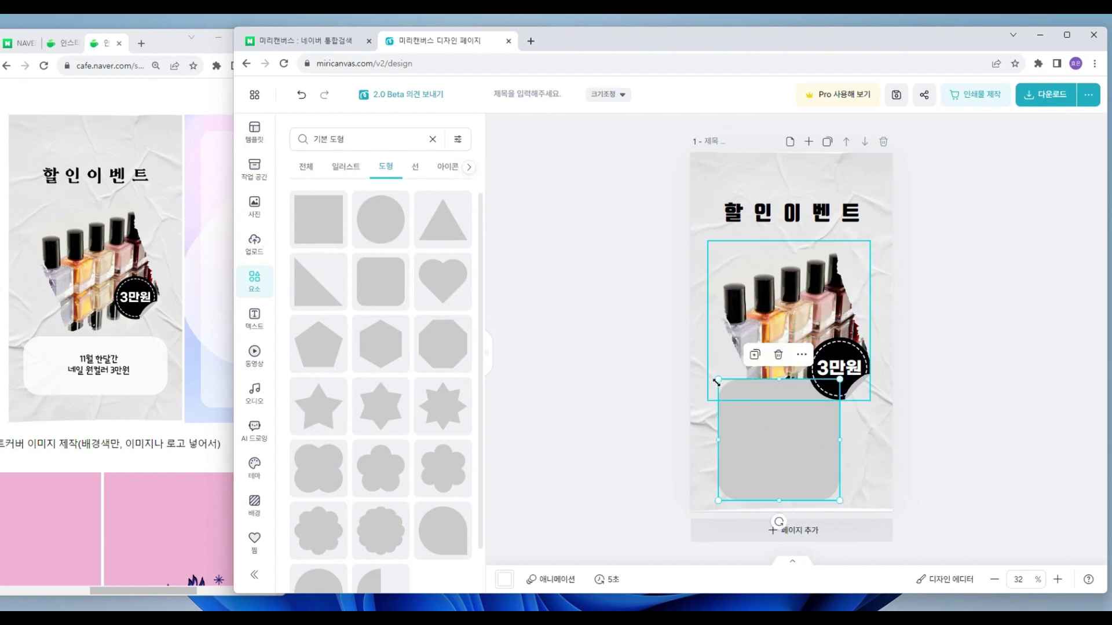
drag(840, 440, 867, 438)
click(861, 440)
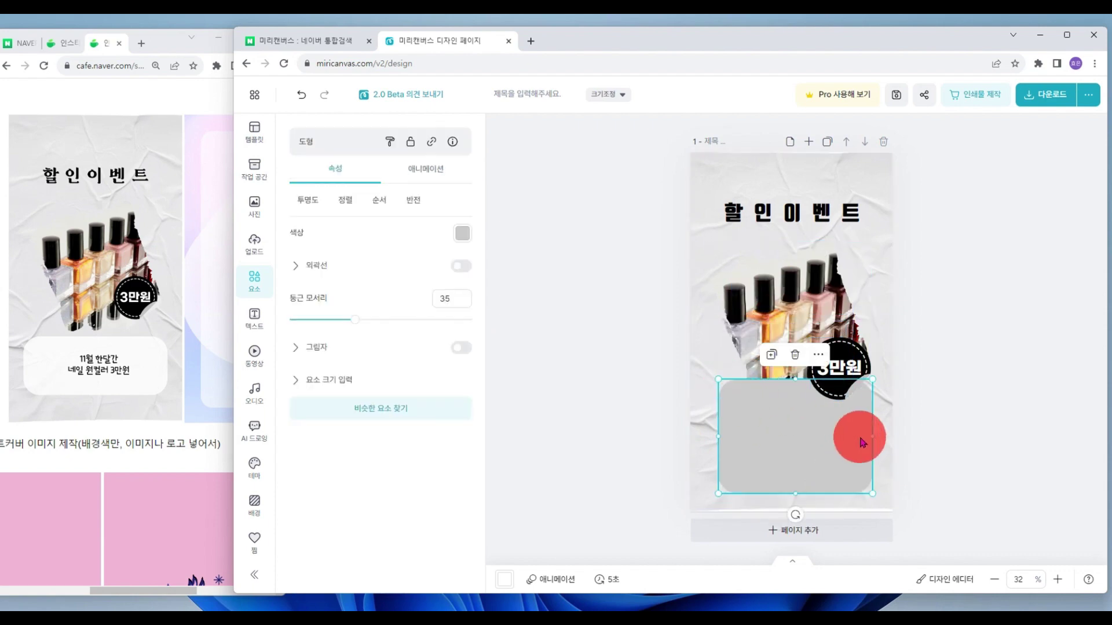
click(802, 400)
drag(795, 380, 795, 408)
click(819, 450)
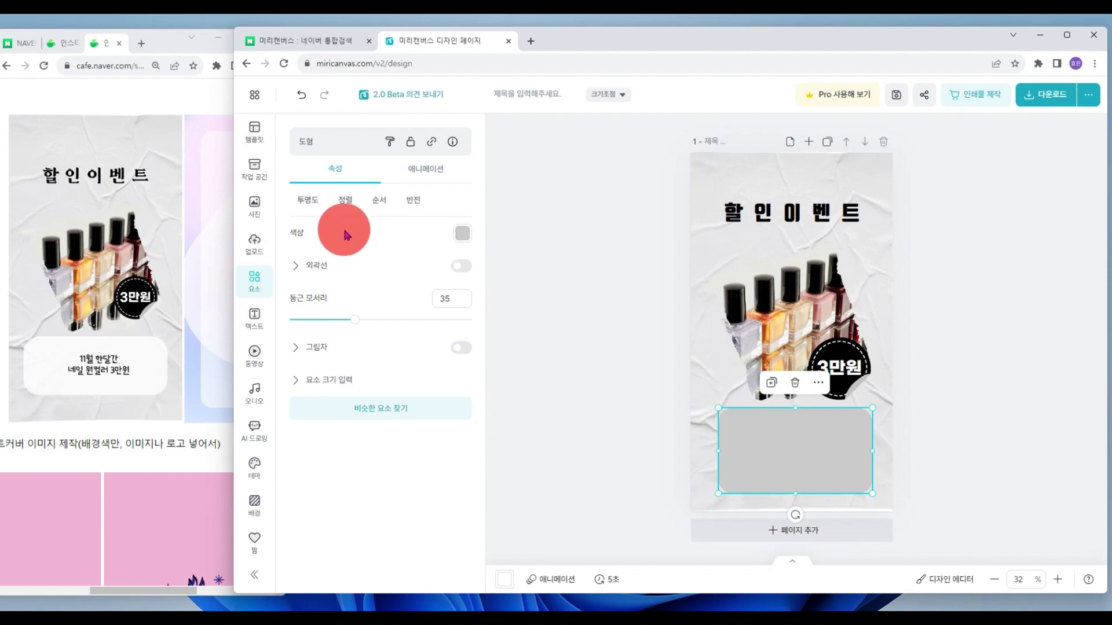
Color the box white (#FFFFFF) and set its opacity (투명도) to 63%
click(463, 233)
click(634, 258)
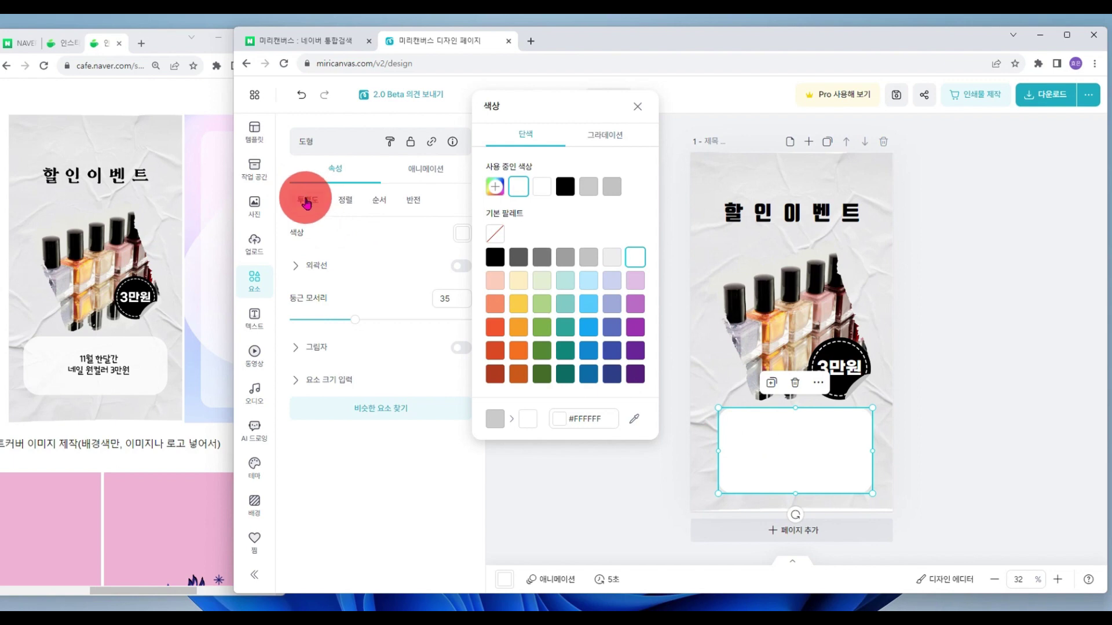
click(306, 201)
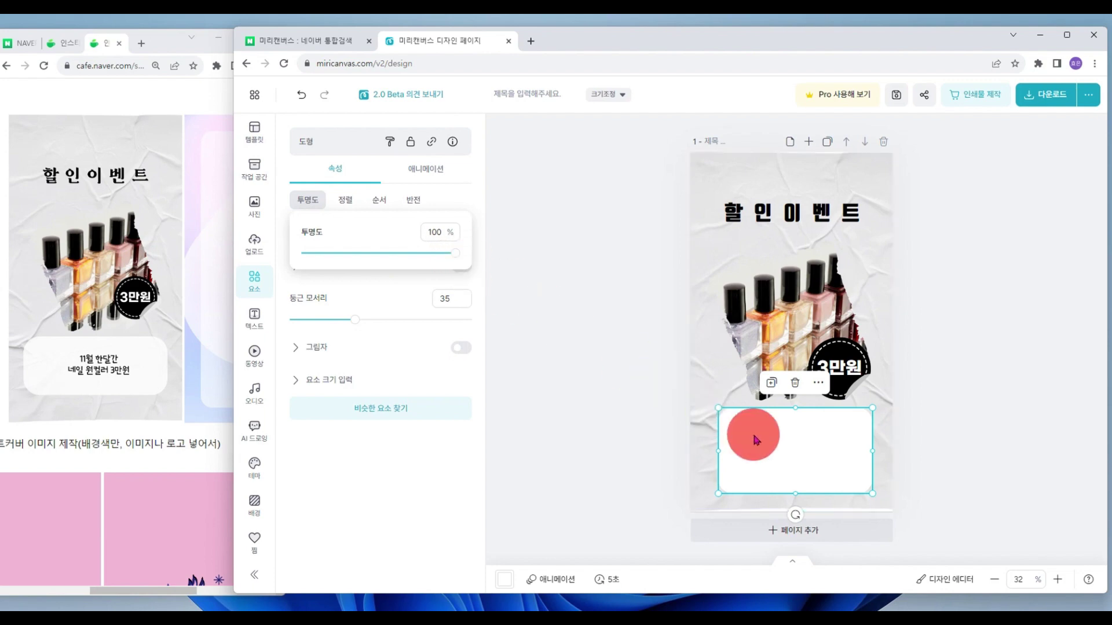
drag(454, 253, 399, 251)
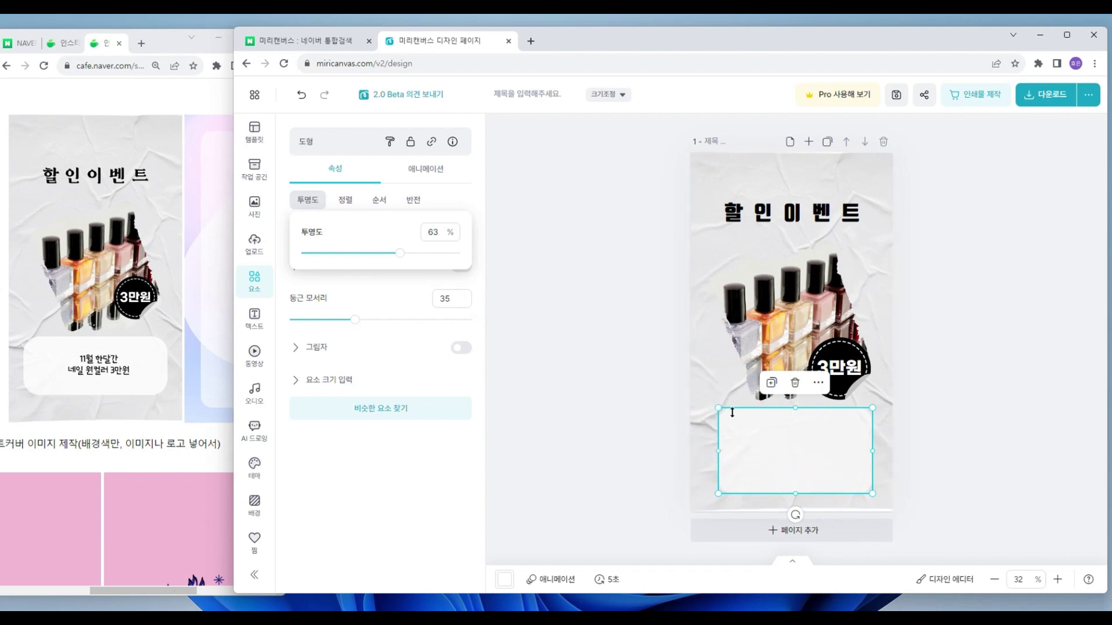
click(933, 464)
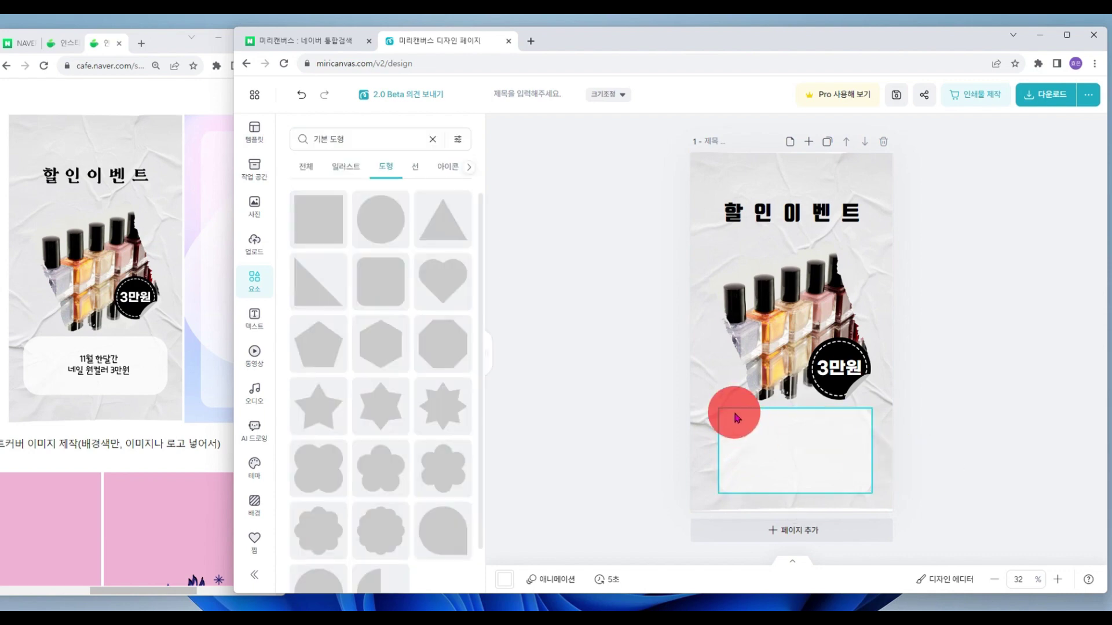
Set the white box's corner roundness (둥근 모서리) to 30
click(777, 446)
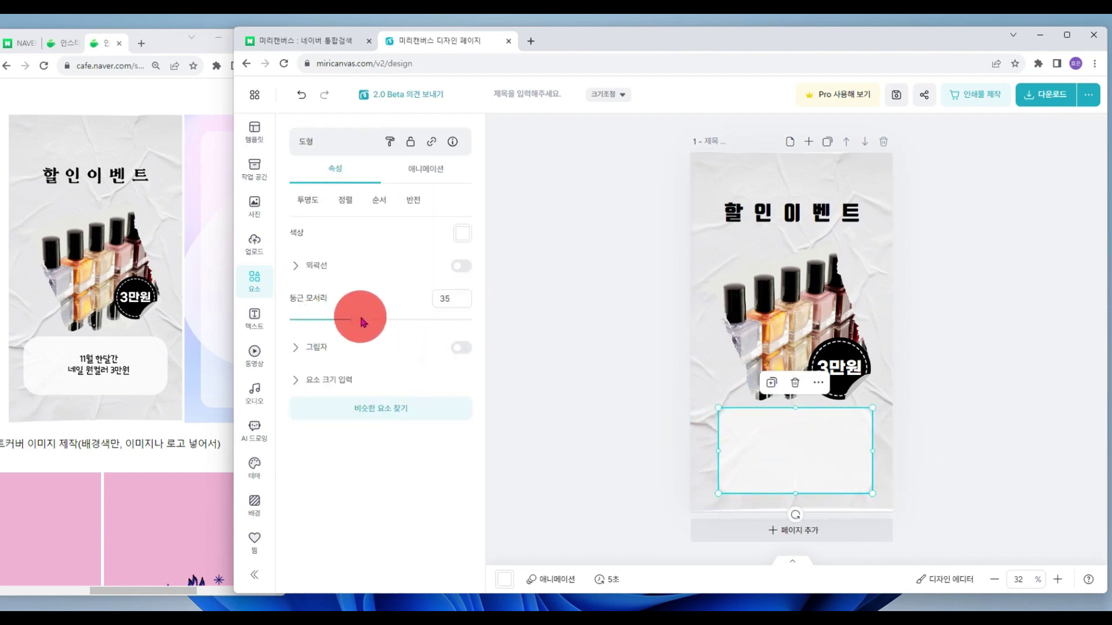
mouse_move(361, 322)
mouse_down()
mouse_move(462, 318)
mouse_move(331, 322)
mouse_move(345, 321)
mouse_up()
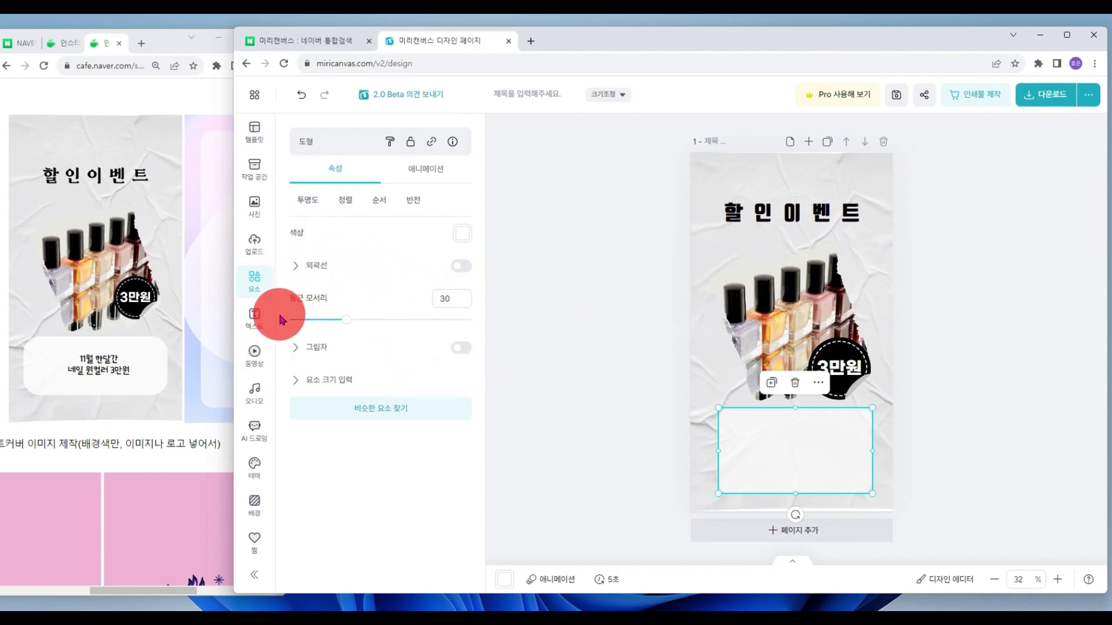
Duplicate the "할인이벤트" title text and place the copy inside the white box below the photo
click(255, 317)
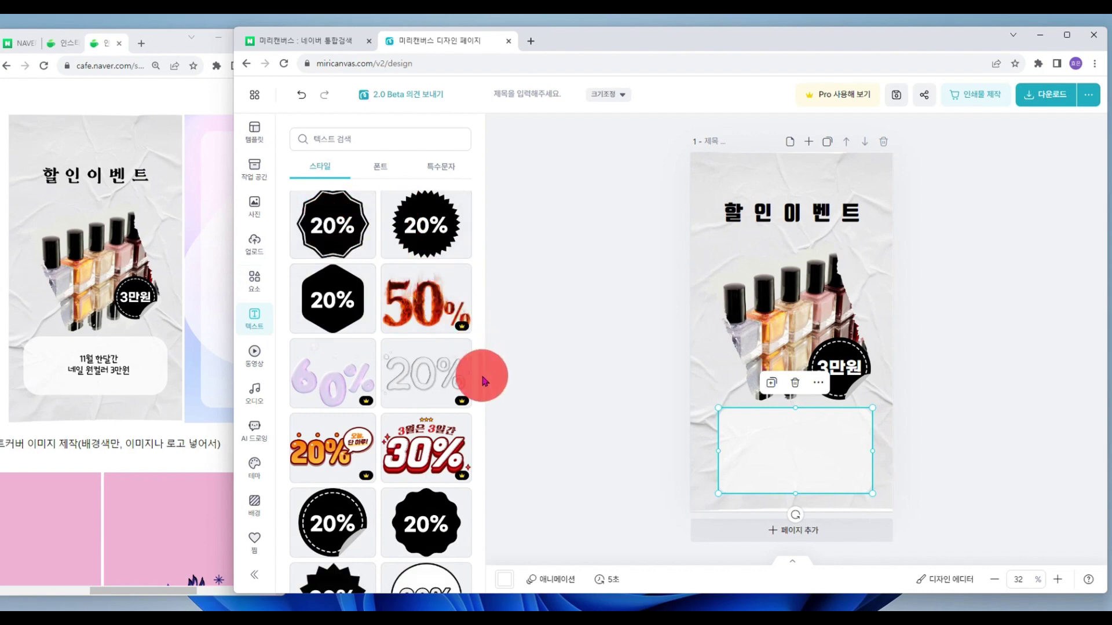
scroll(482, 380, up, 10)
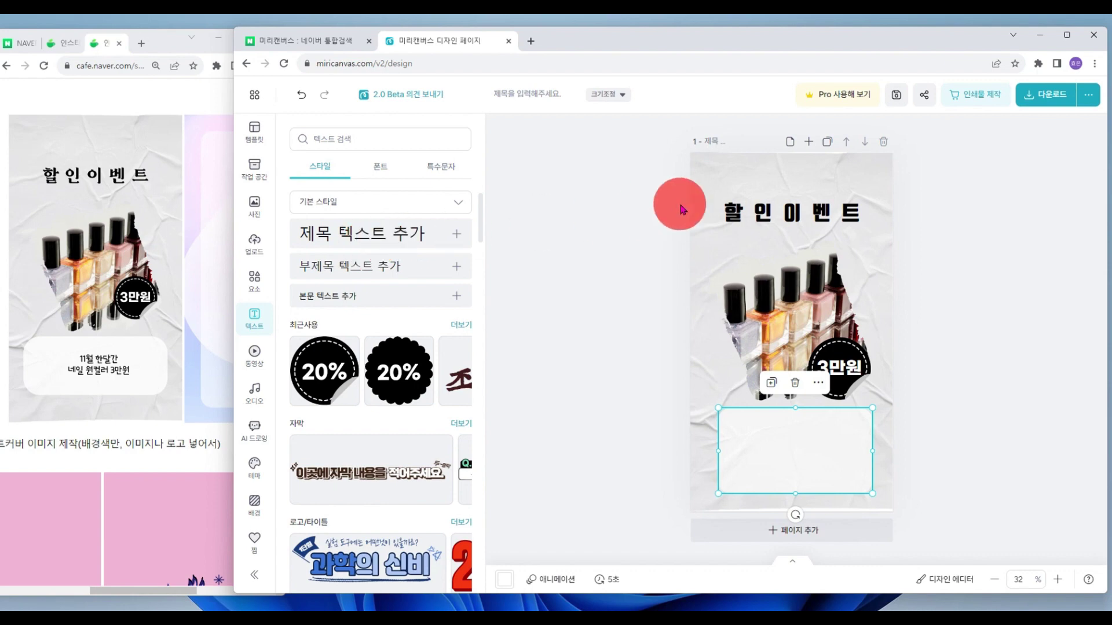
click(719, 215)
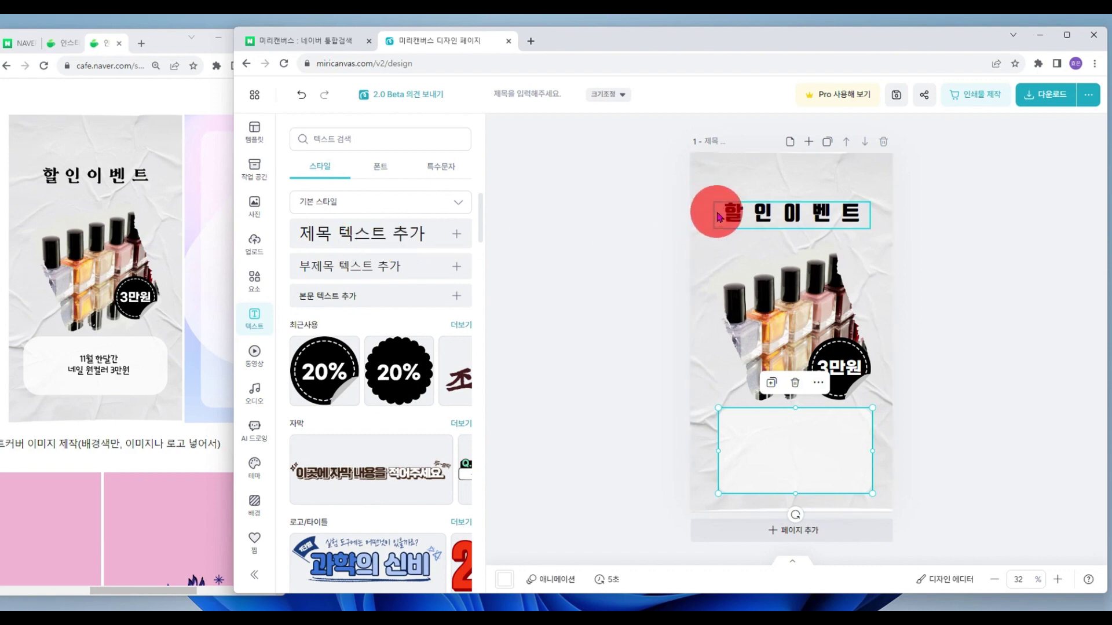
click(768, 222)
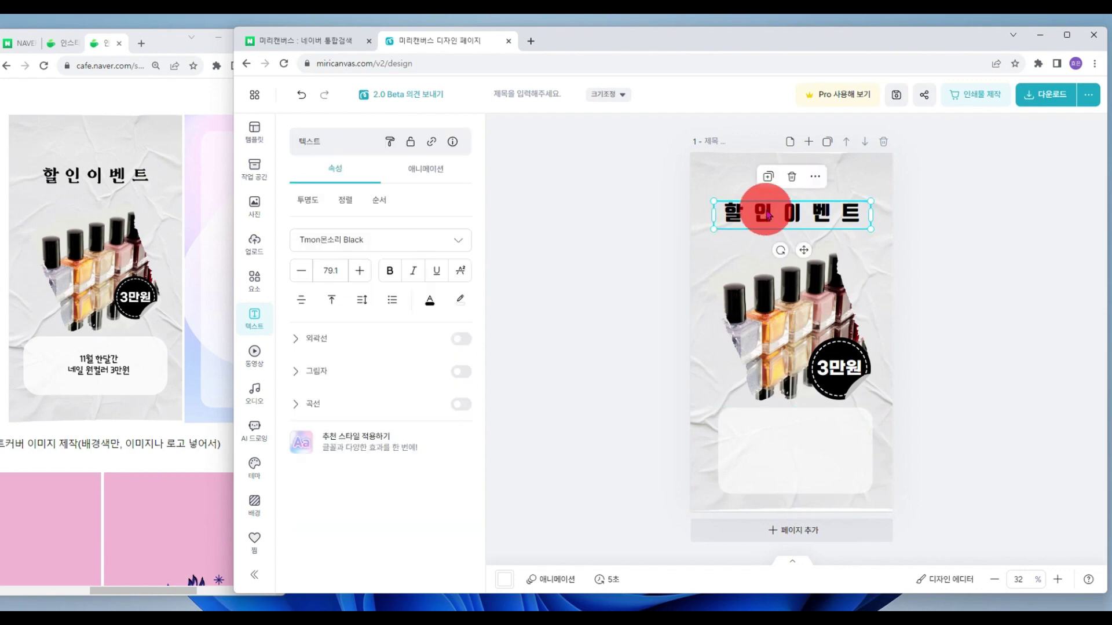
click(769, 177)
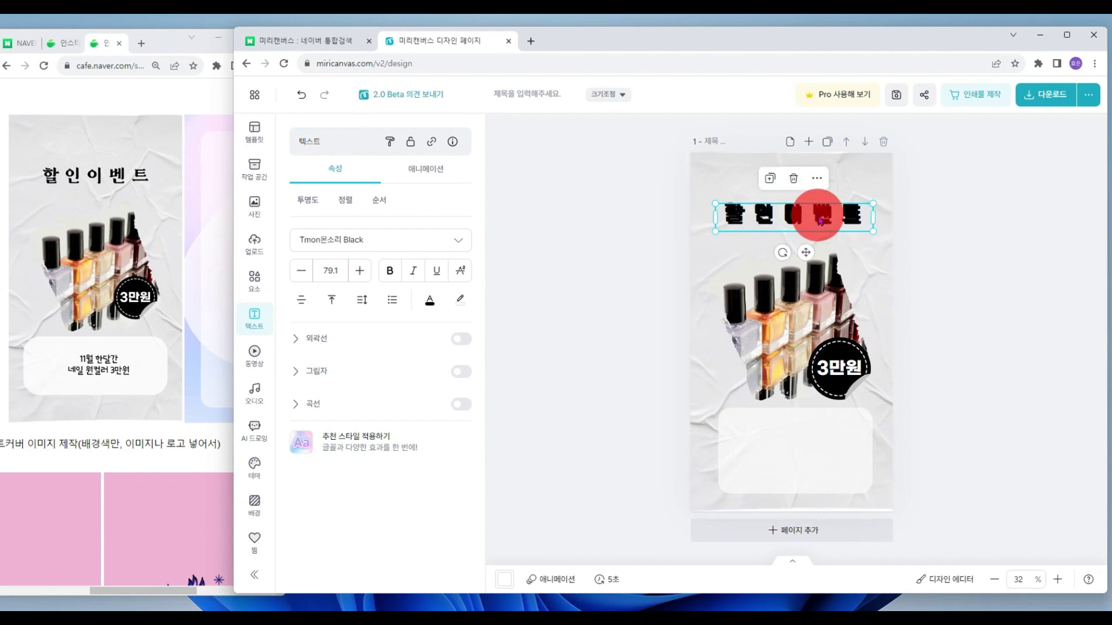
drag(819, 220, 824, 429)
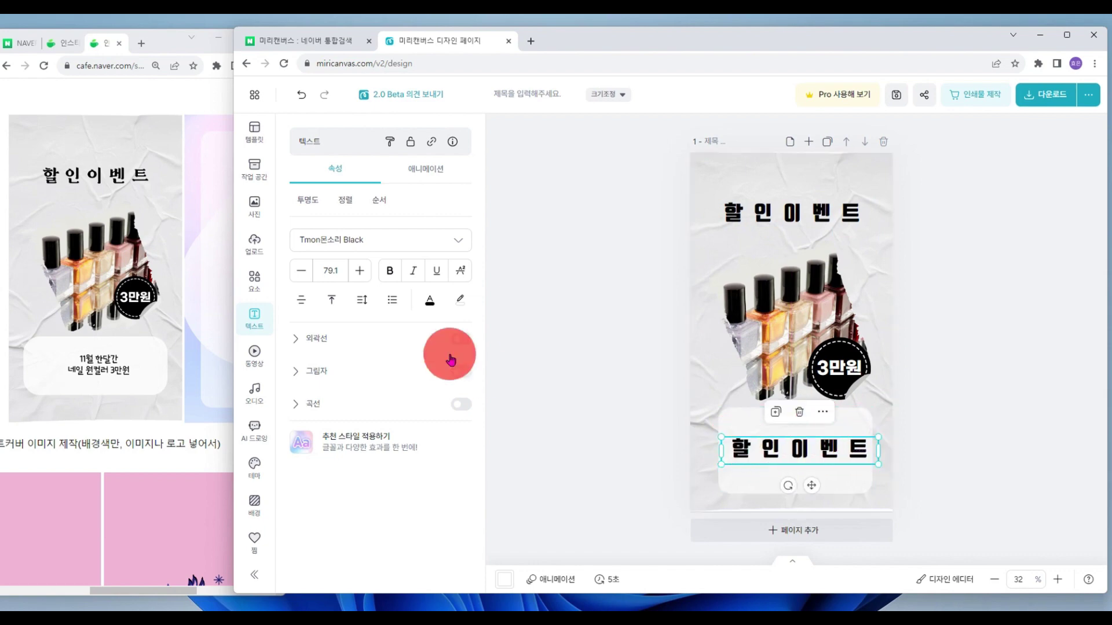
Set the copied text's letter spacing (자간) to 9 and reduce its font size to 49.8
click(362, 301)
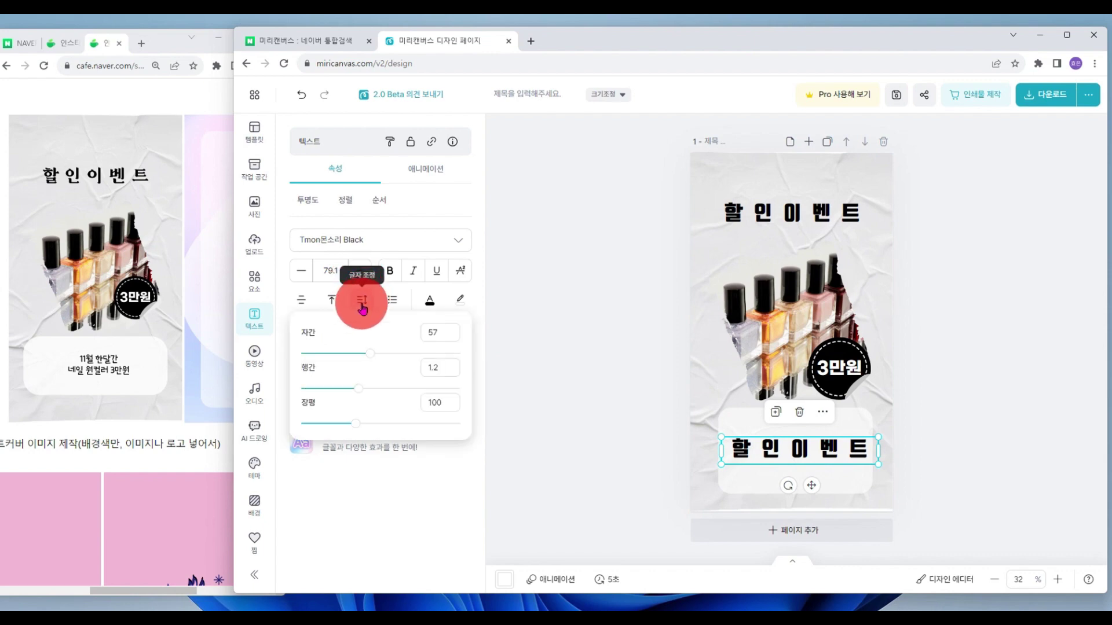
drag(368, 355, 340, 355)
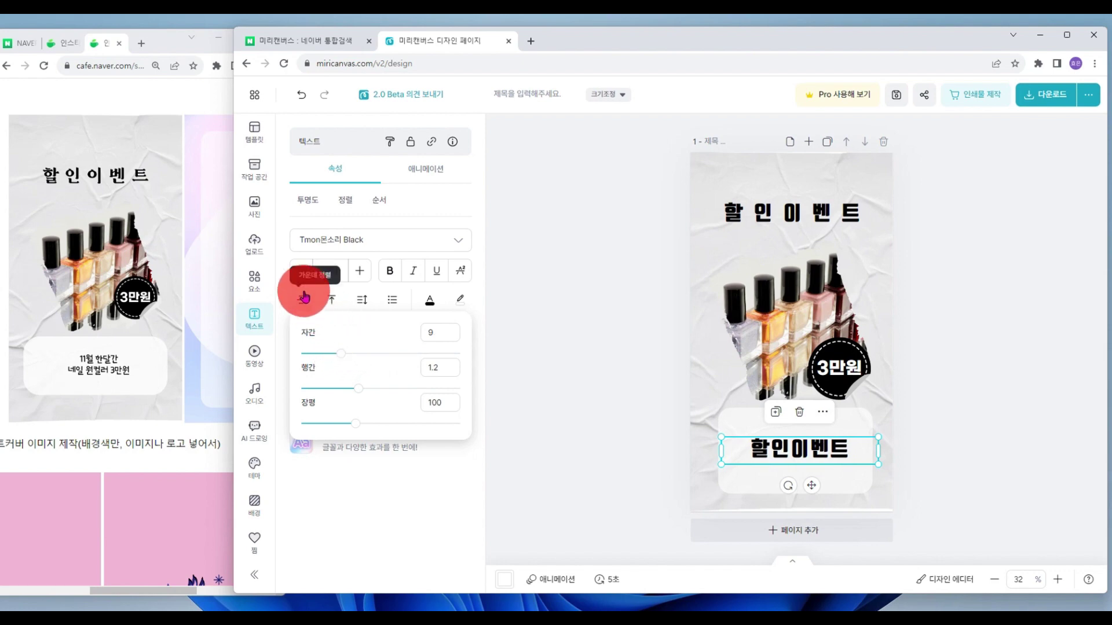
click(302, 271)
click(301, 271)
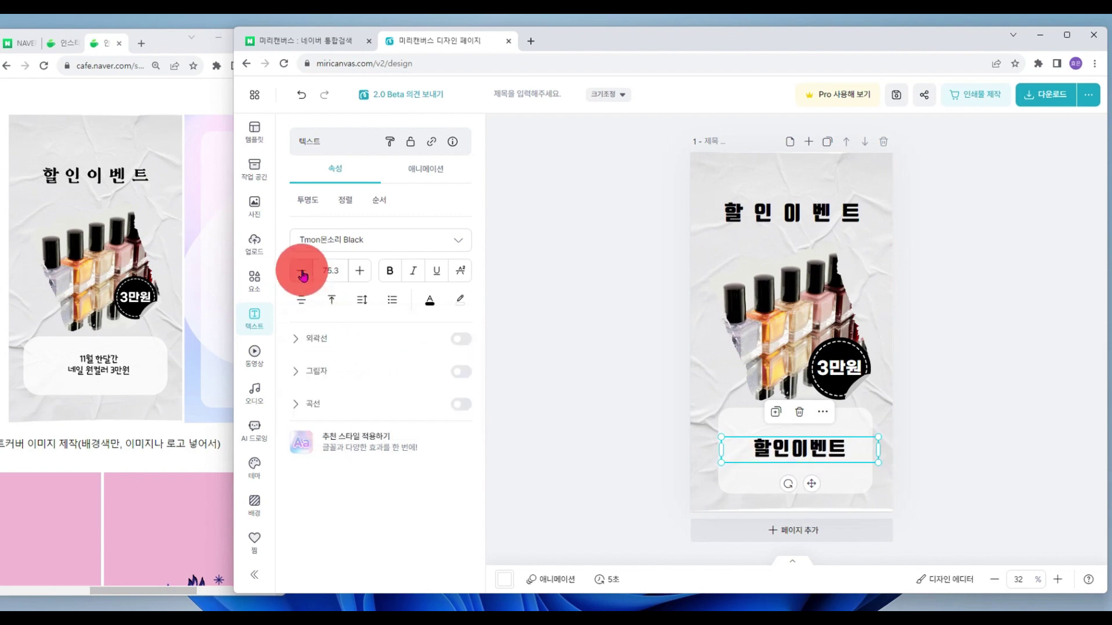
click(301, 271)
click(301, 271)
click(303, 273)
click(303, 272)
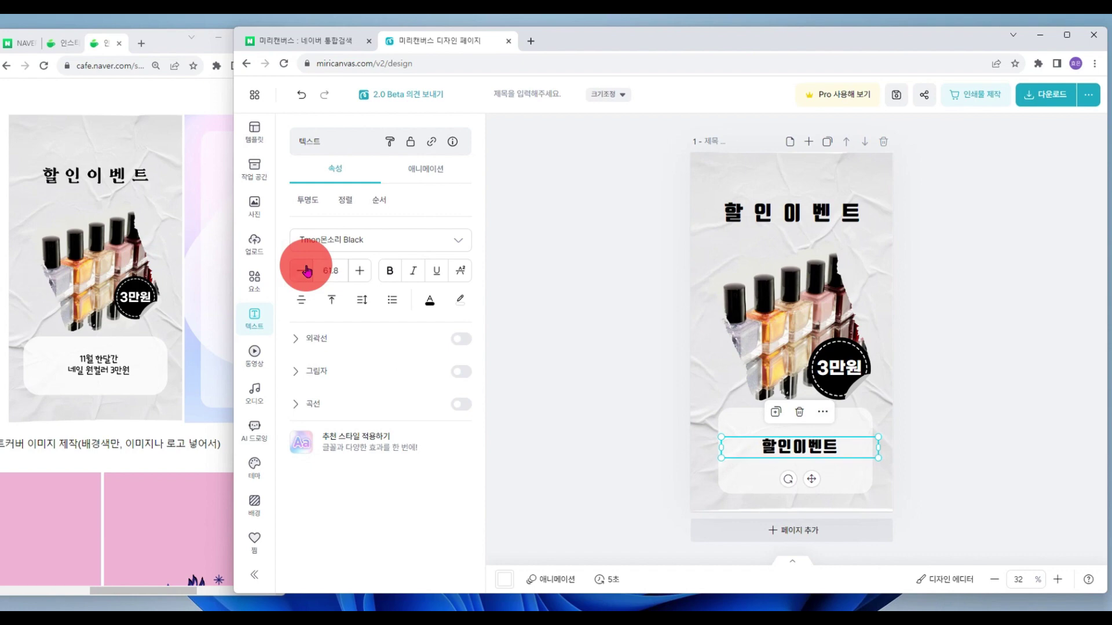
click(304, 271)
click(305, 270)
click(306, 271)
click(305, 271)
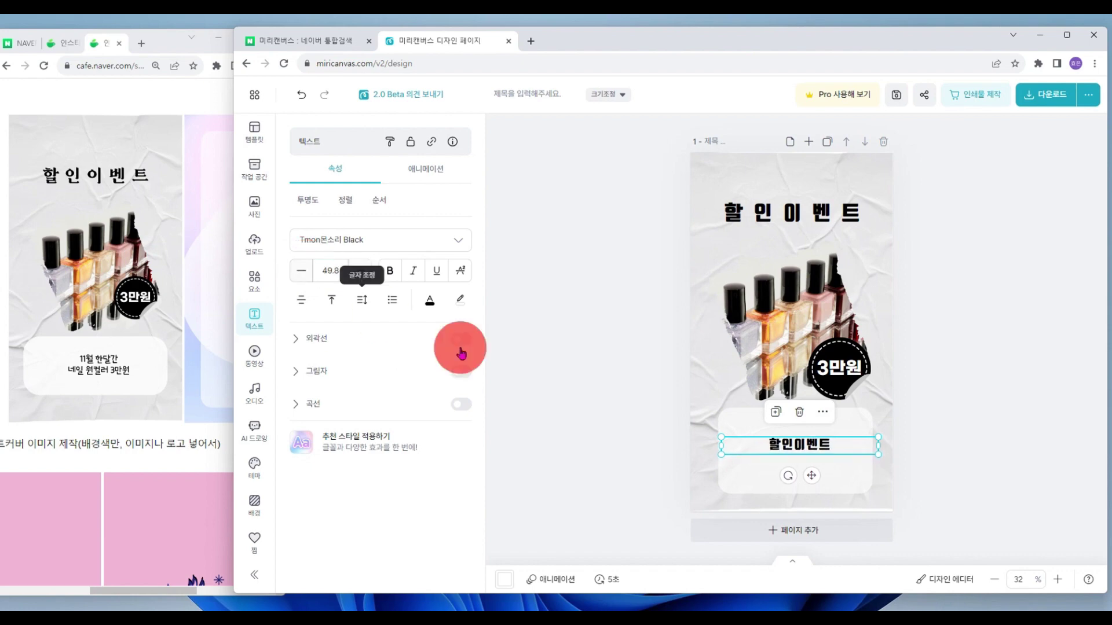
Replace the copied text with "11월 한단갈" and "네일 원컬러 3만원" on two lines, and center it in the white box
double_click(810, 447)
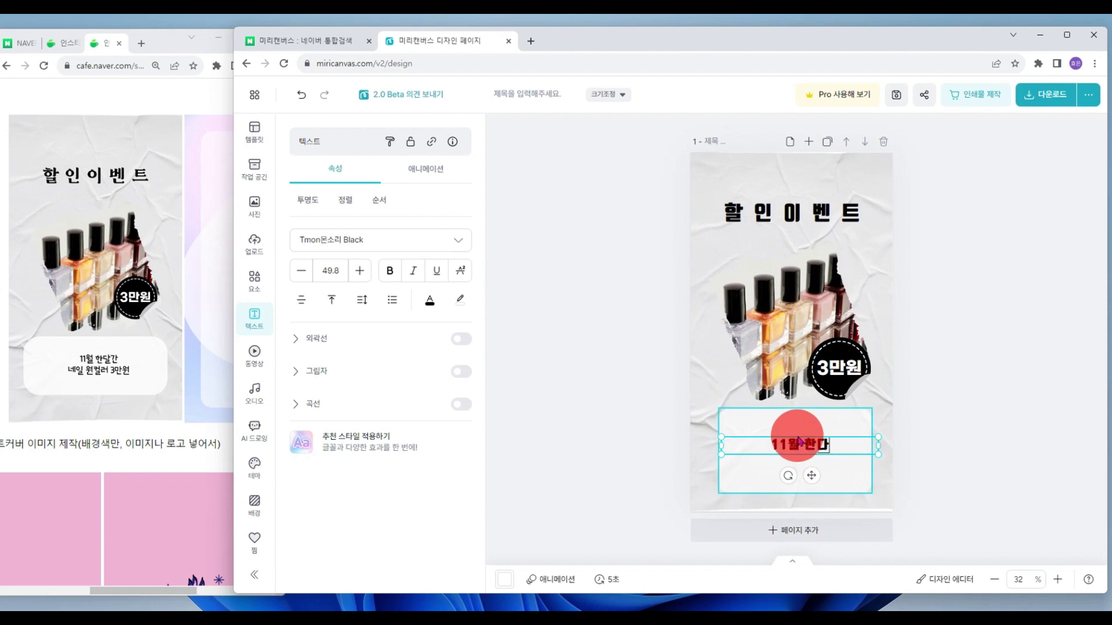
text(11월 한단갈)
key(Return)
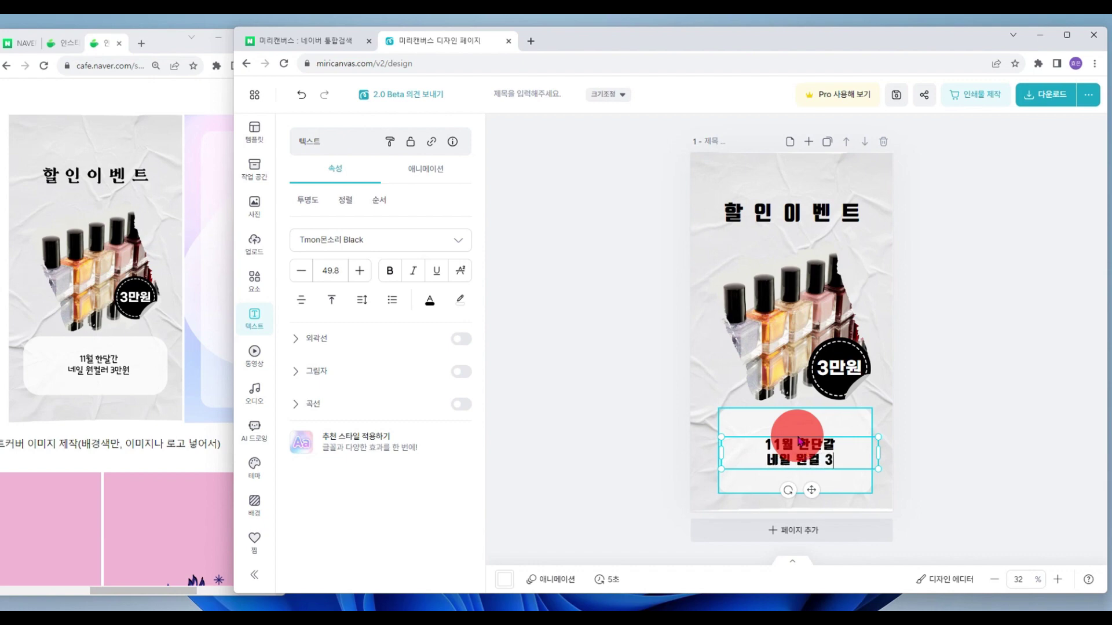
text(네일 원컬러 3마)
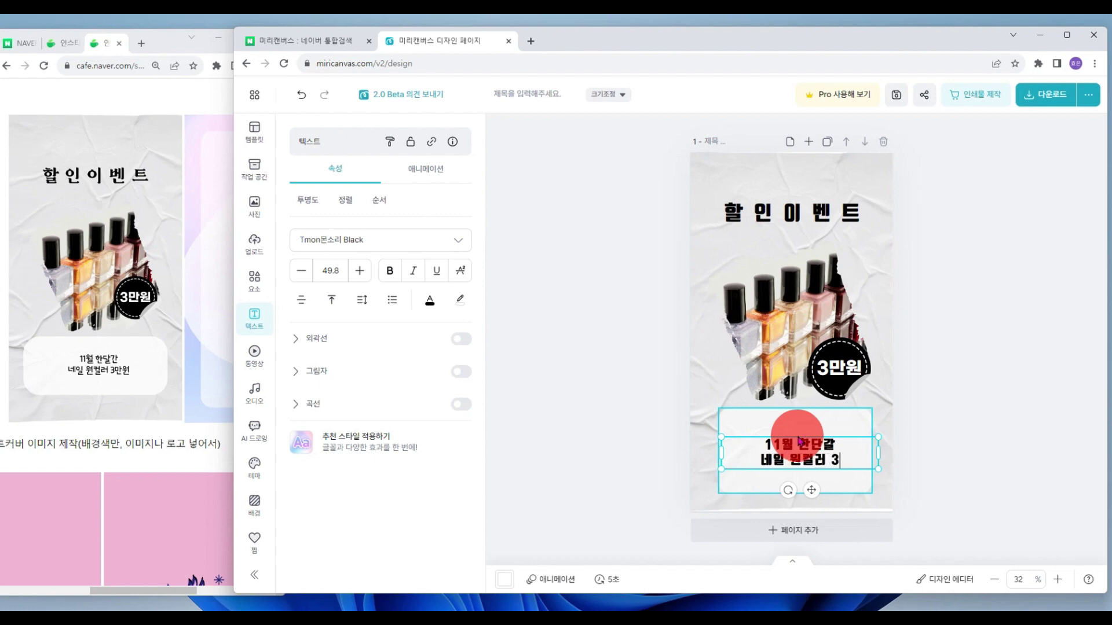
text(ㄴ우)
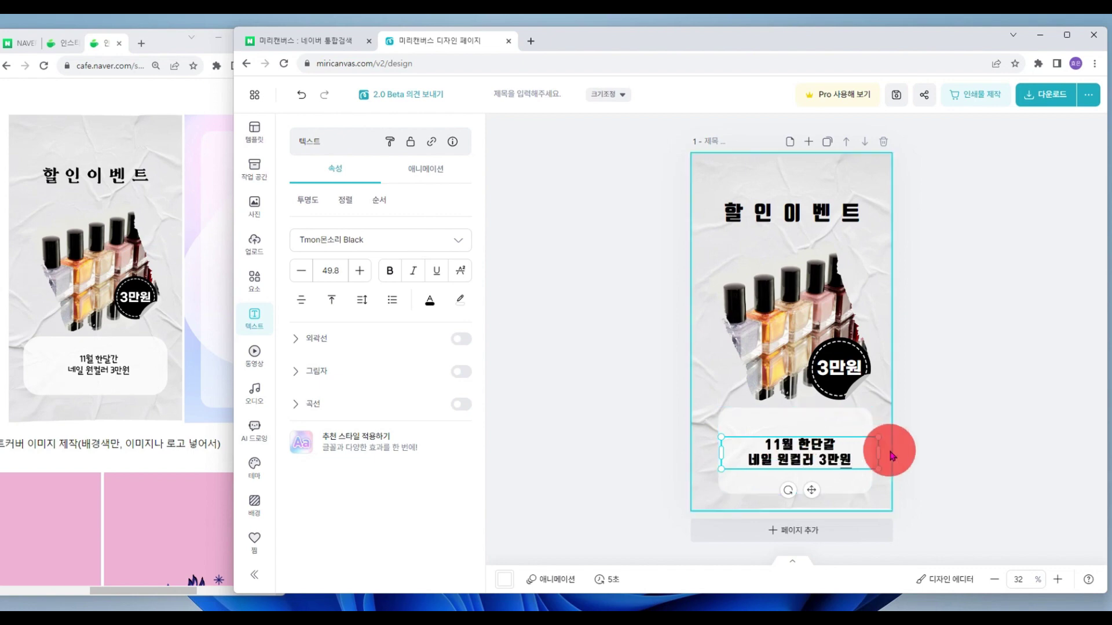
click(926, 438)
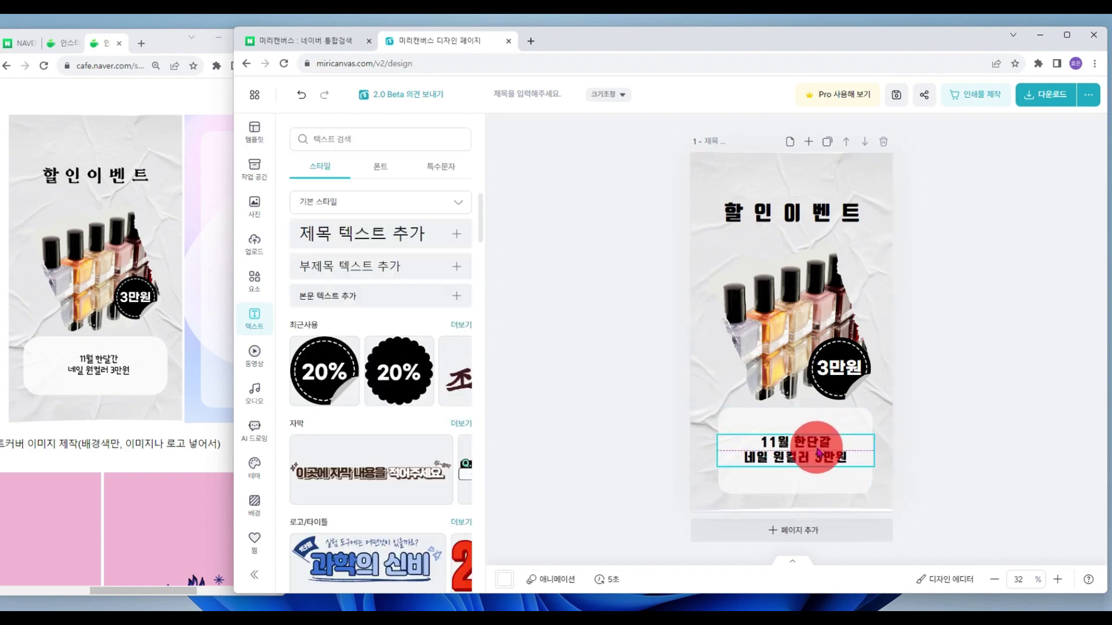
click(821, 452)
click(990, 450)
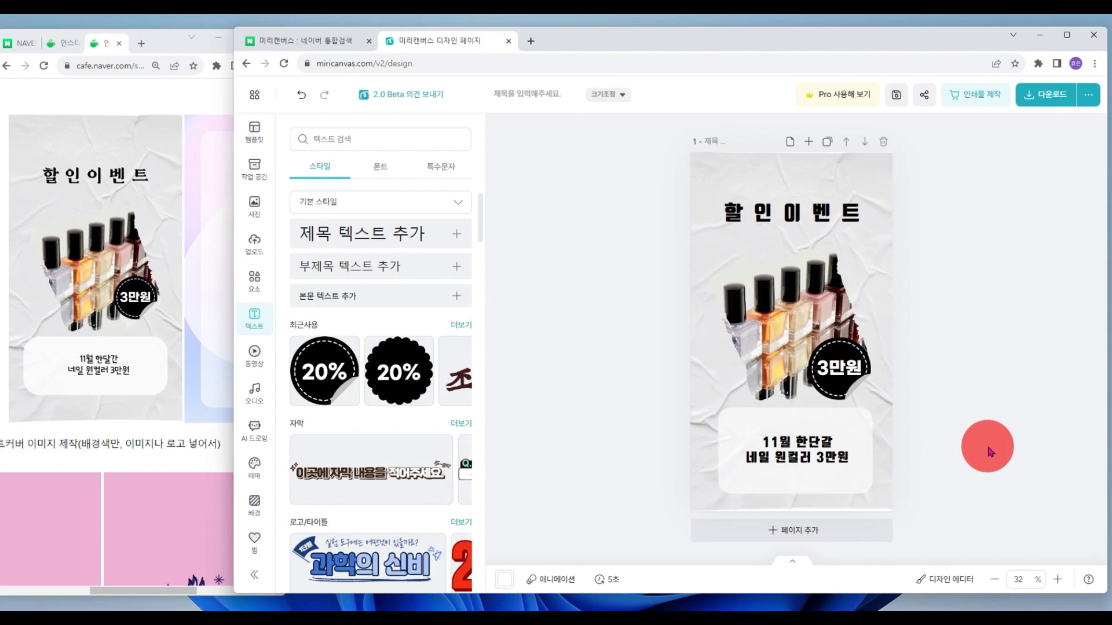
Bring the "선린네일 영업안내" example into view in the reference window and add a second page to the design
mouse_move(146, 238)
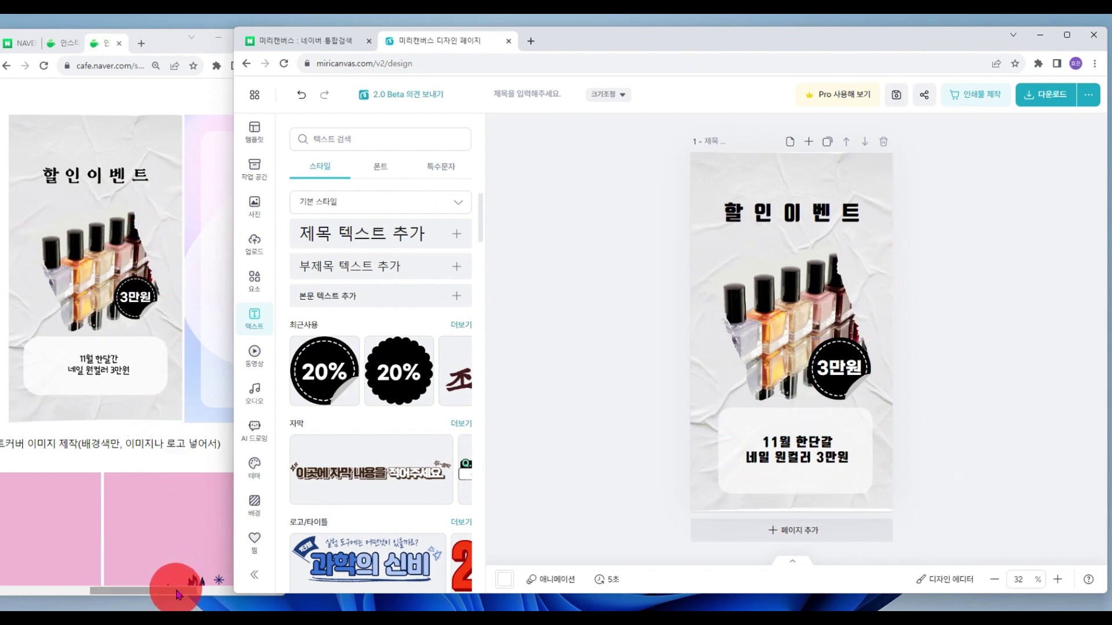
drag(177, 592, 225, 590)
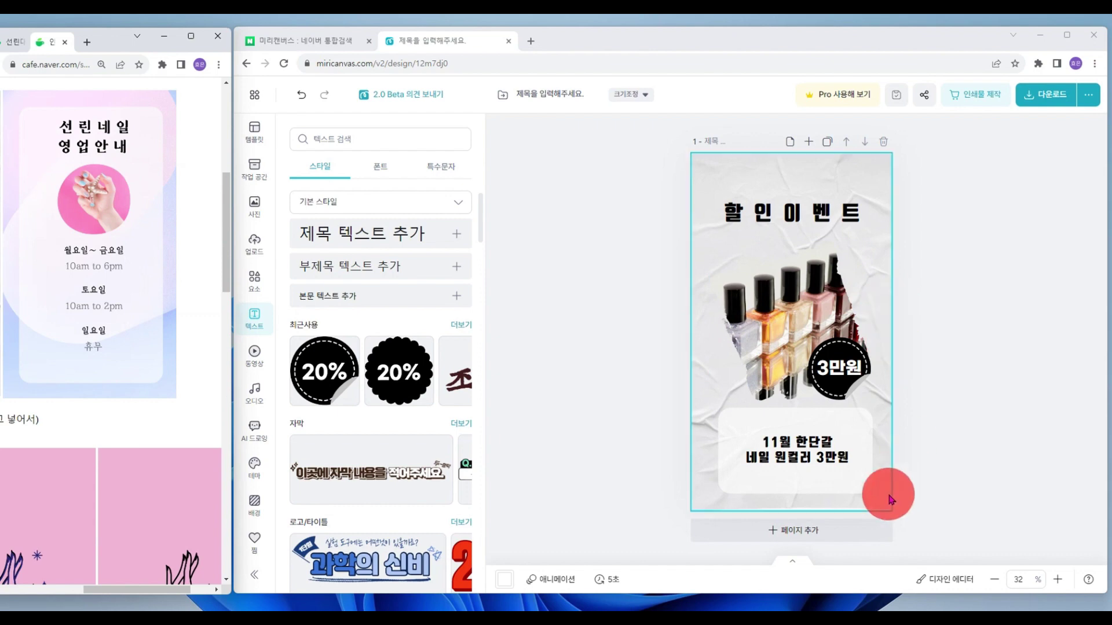
click(805, 538)
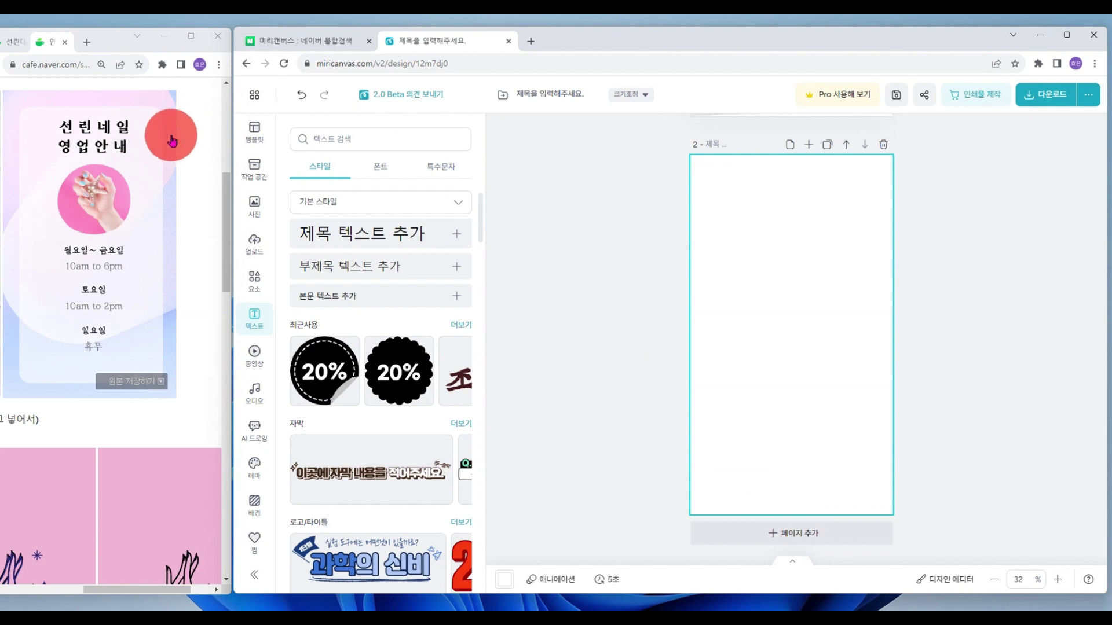
Apply the pink-purple gradient background with small spheres from the 비즈니스 배경 collection to page 2
click(252, 506)
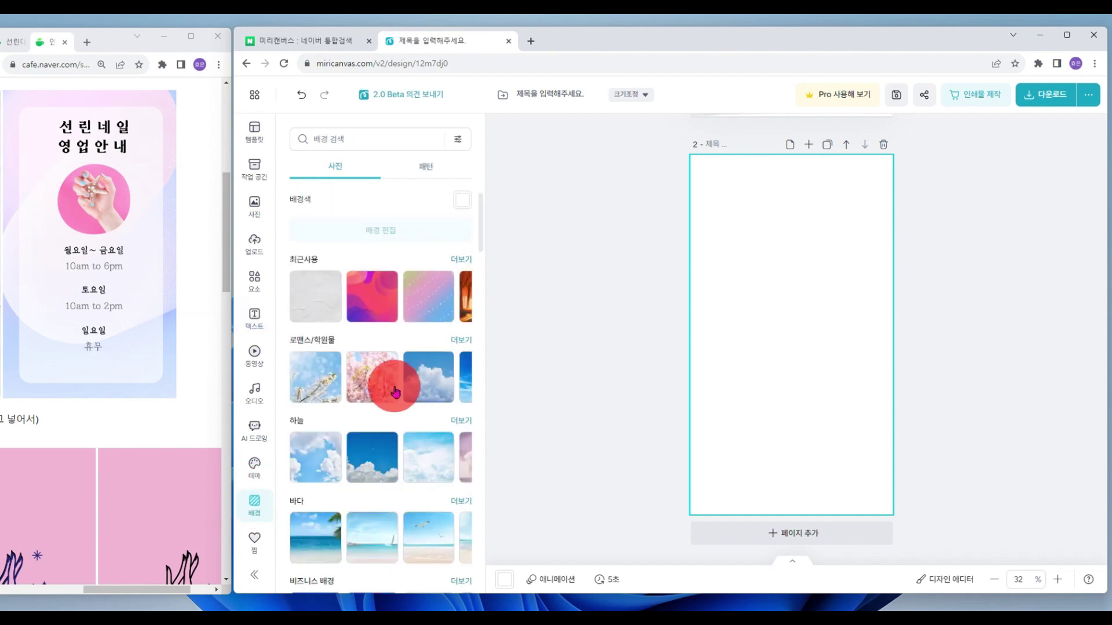
scroll(392, 384, down, 4)
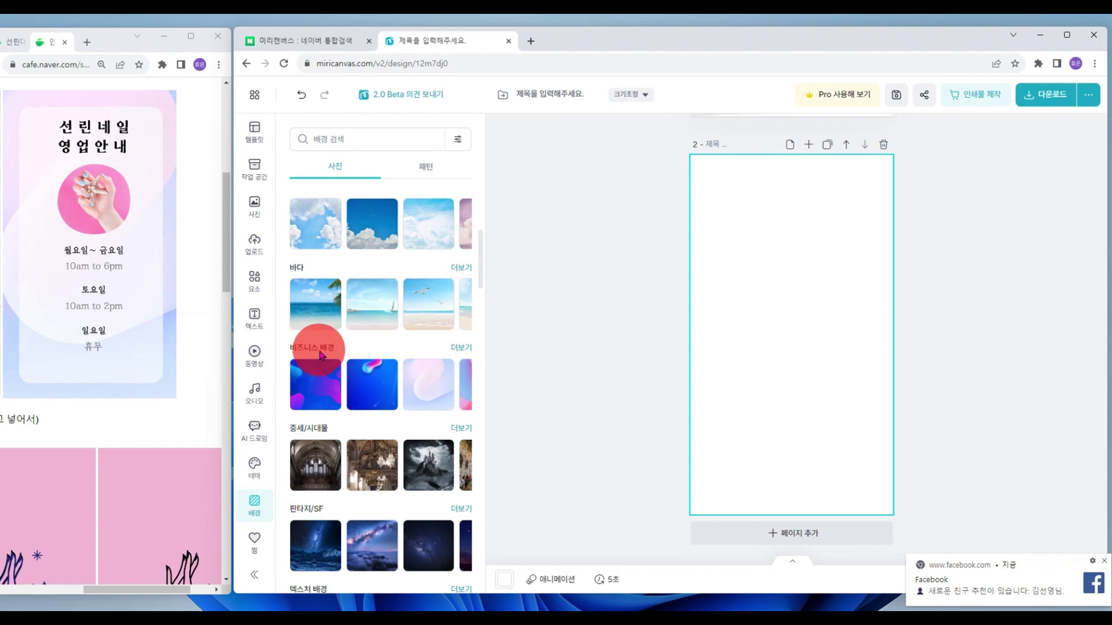
click(456, 353)
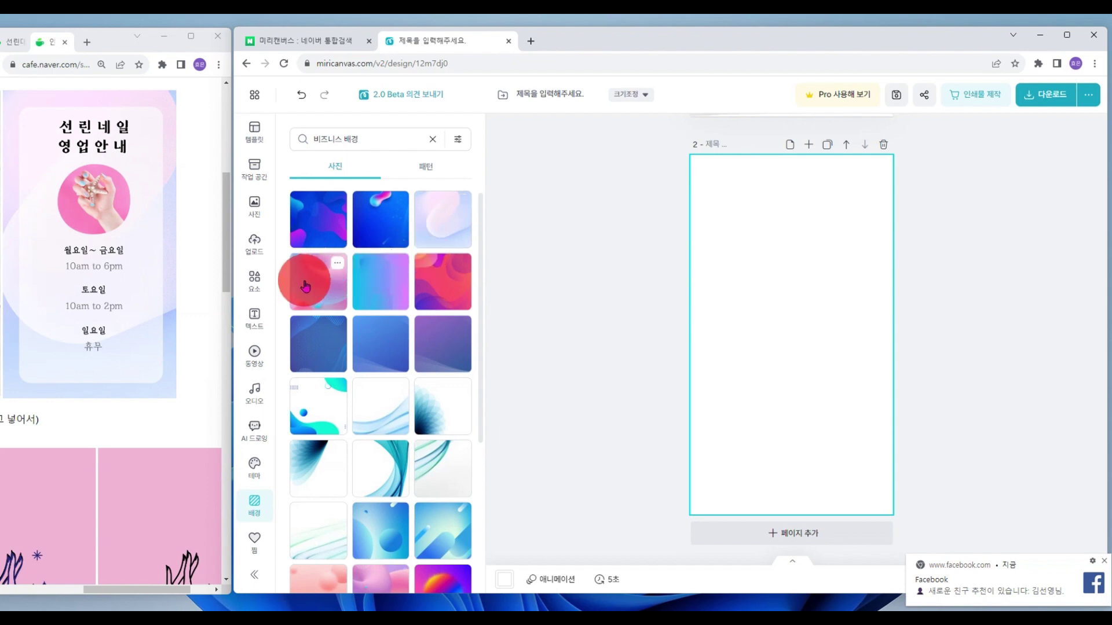
click(326, 283)
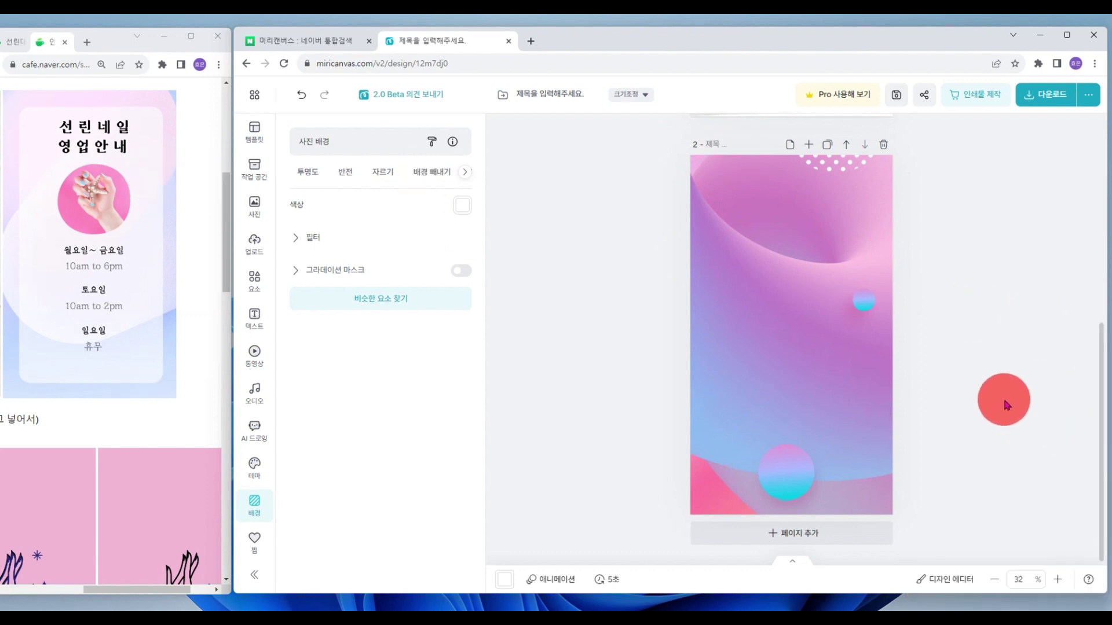
Try duplicating the white rounded box from page 1 onto page 2, and delete the copy
scroll(1004, 400, up, 5)
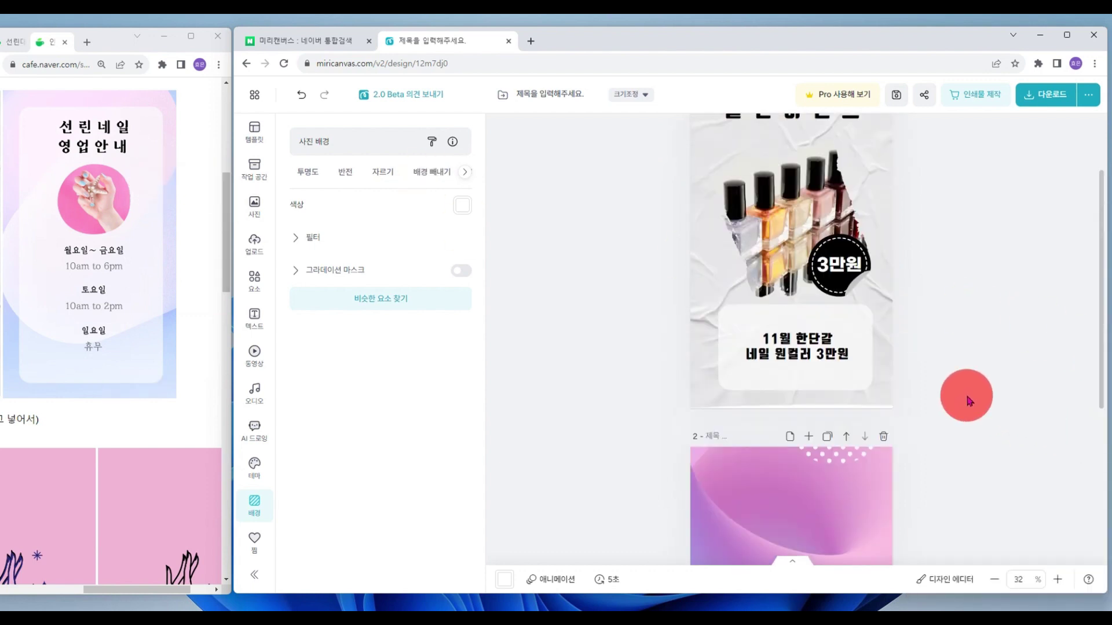
click(855, 320)
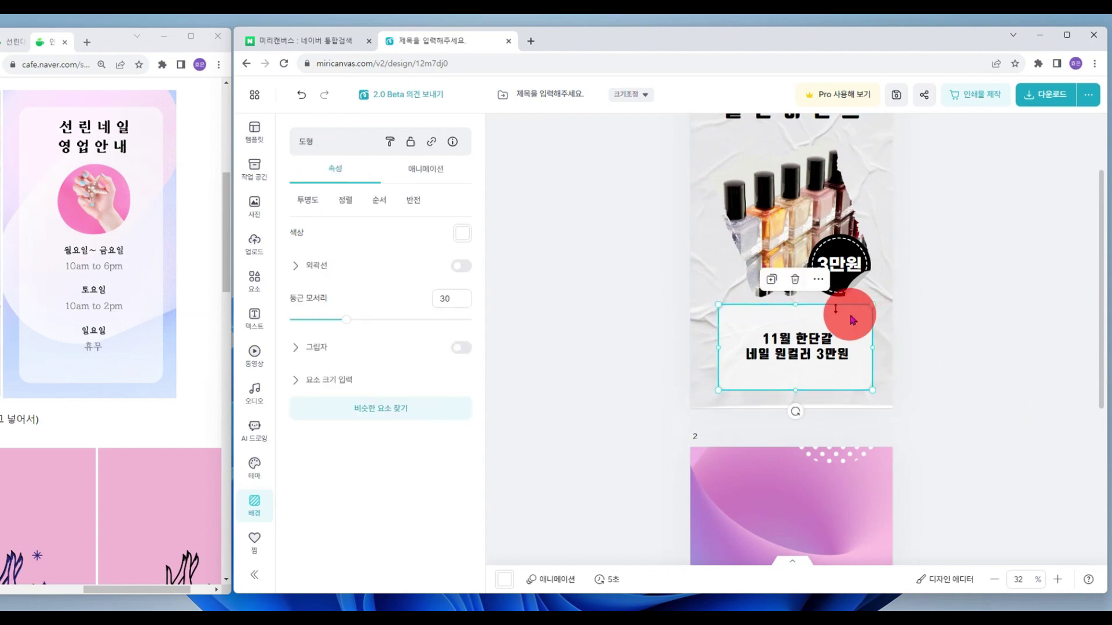
click(770, 282)
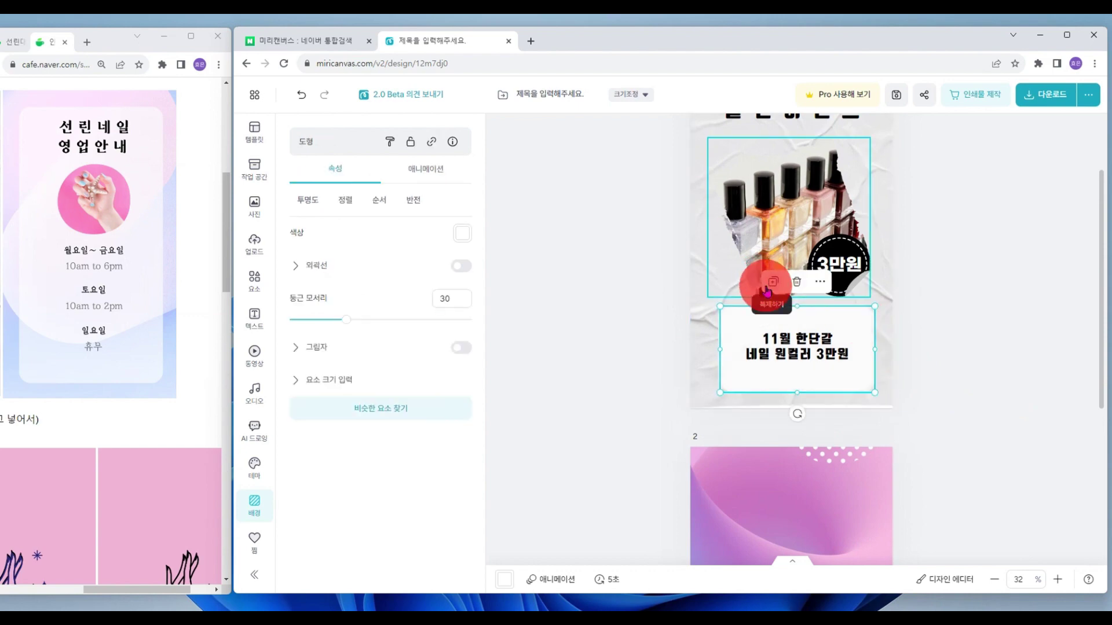
drag(857, 323, 855, 509)
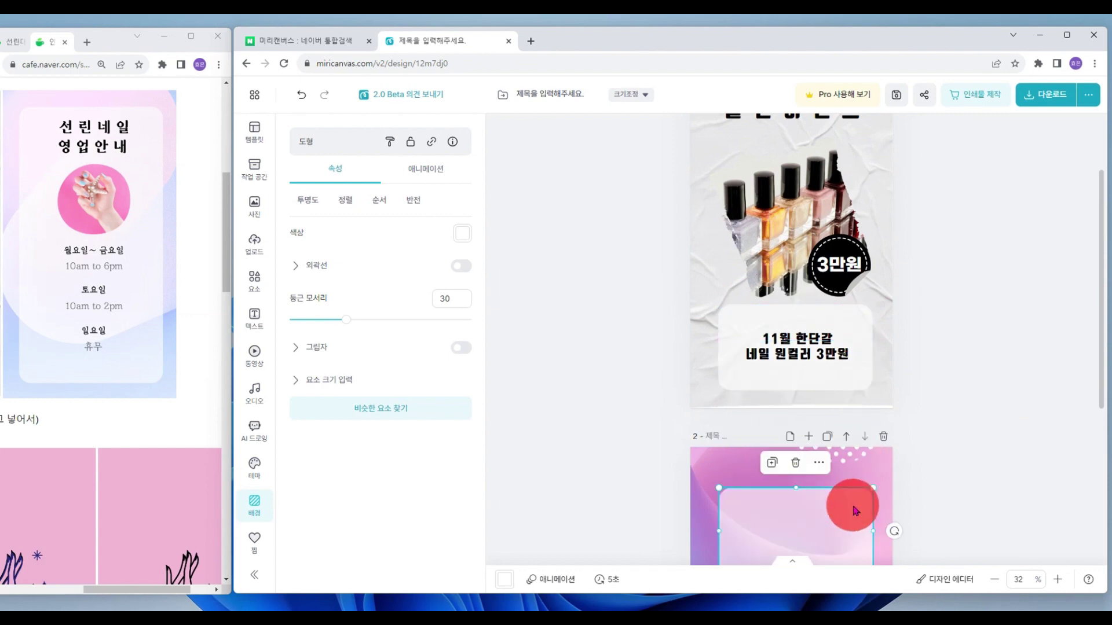
click(797, 469)
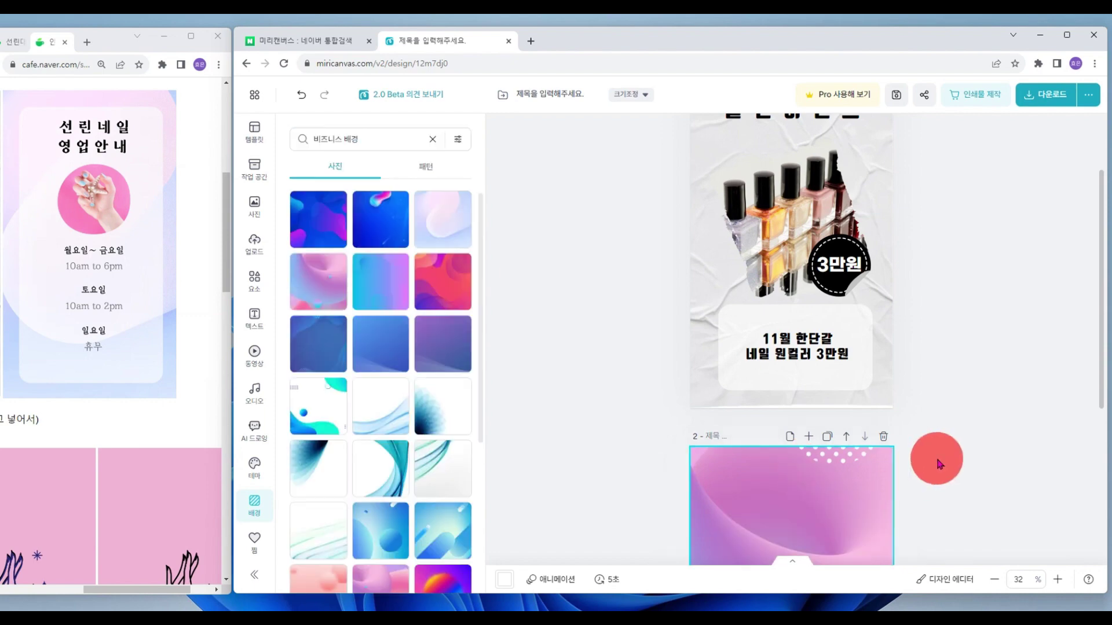
Insert the rounded square from the 기본 도형 shapes onto page 2 and place it in the page's upper half
scroll(940, 463, down, 1)
scroll(939, 463, down, 3)
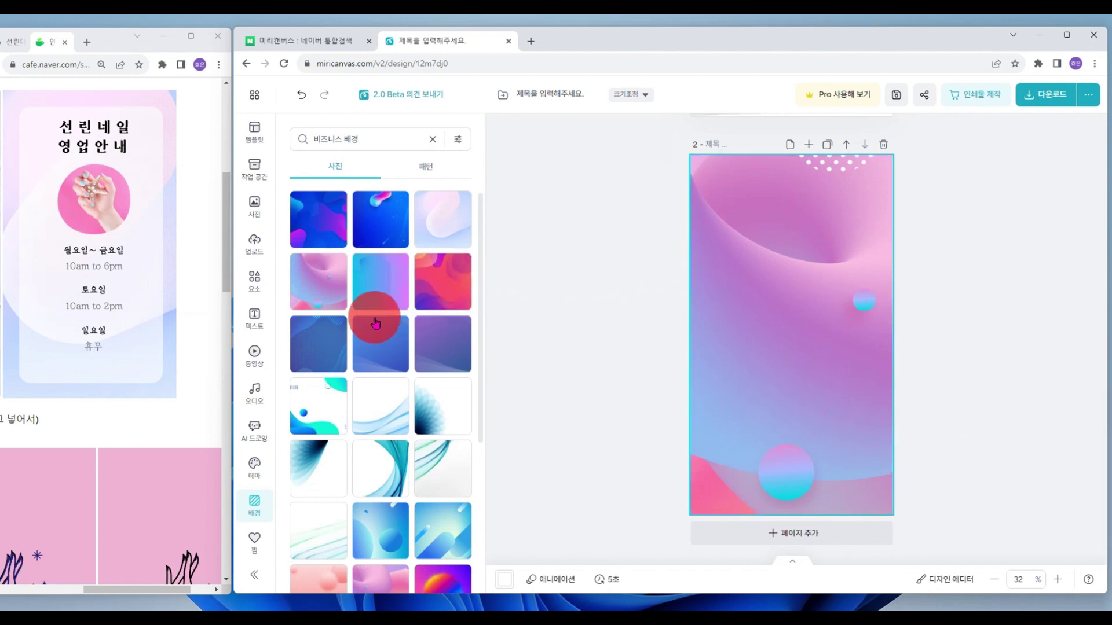
mouse_move(149, 219)
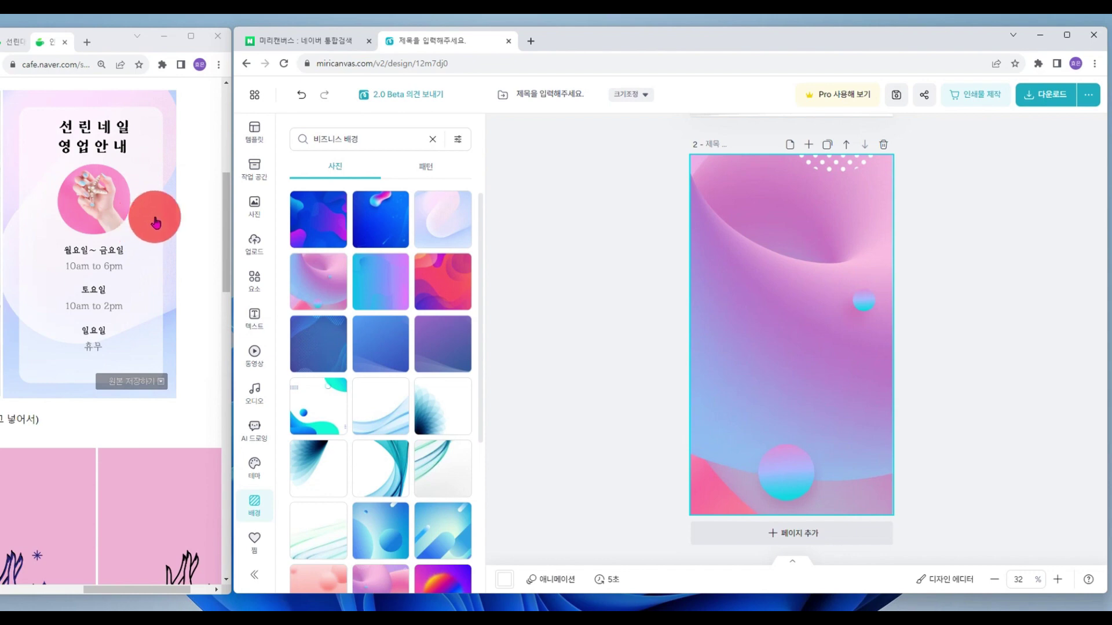
click(255, 280)
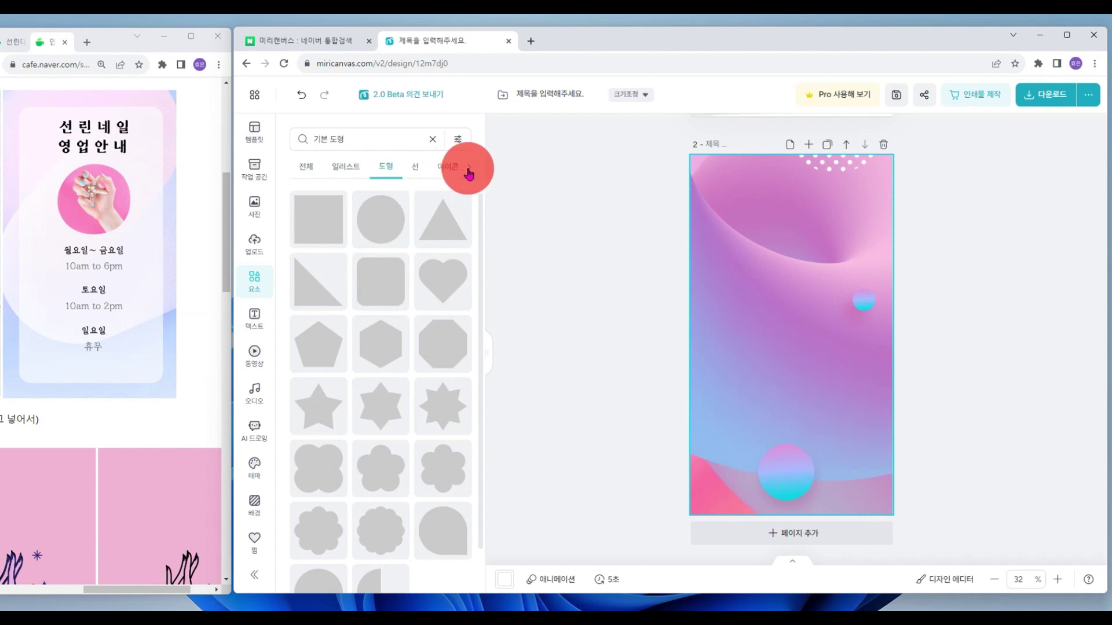
click(433, 140)
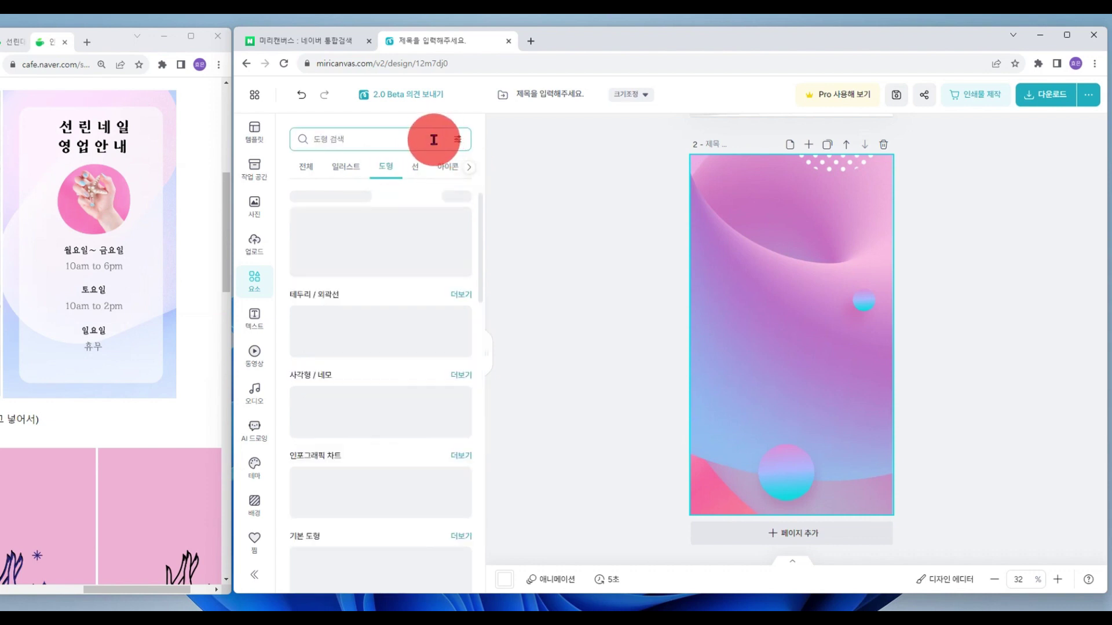
click(251, 292)
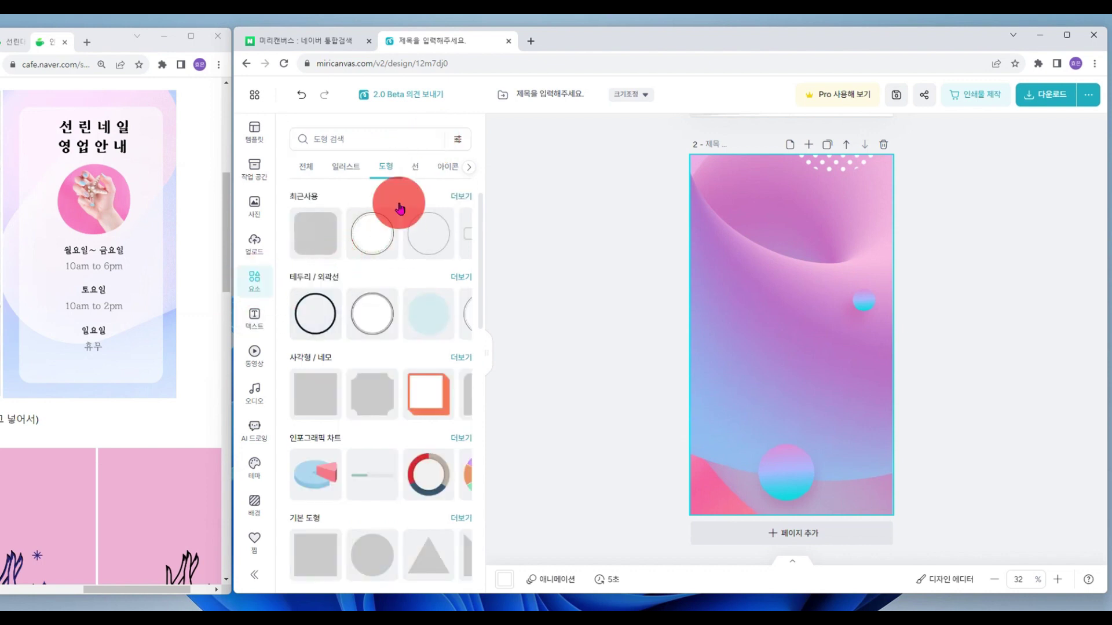
click(386, 172)
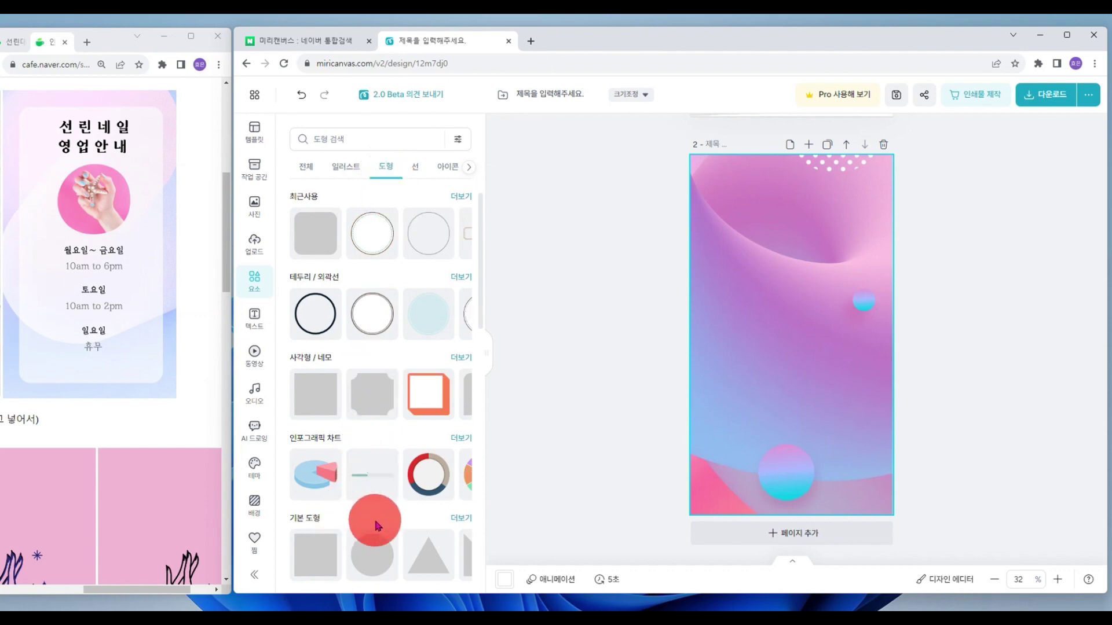
click(466, 524)
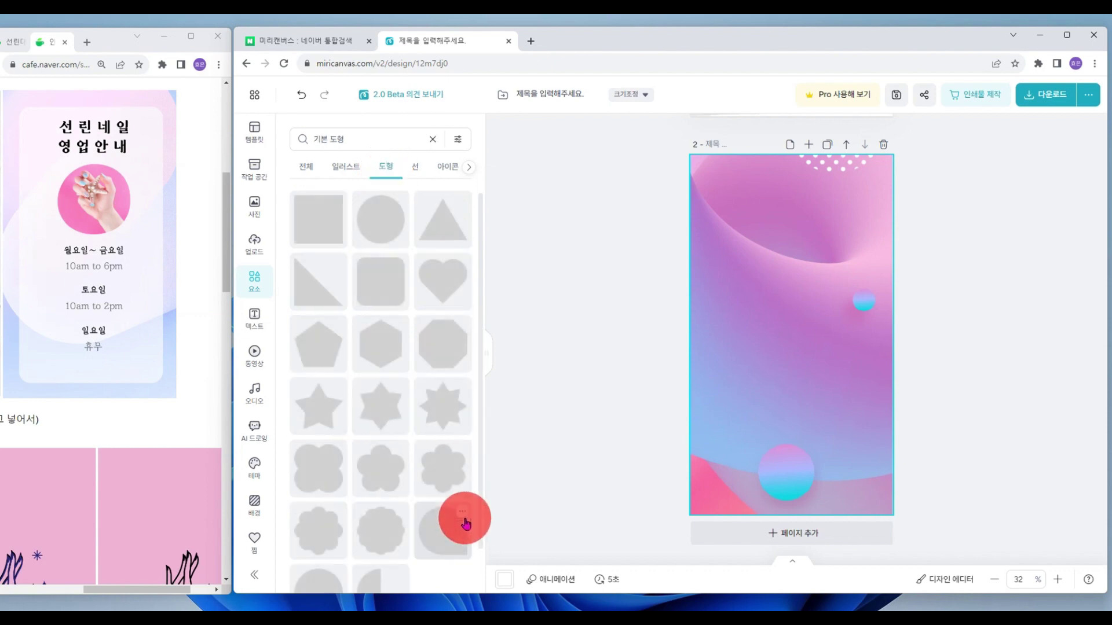
click(380, 291)
drag(787, 337, 777, 272)
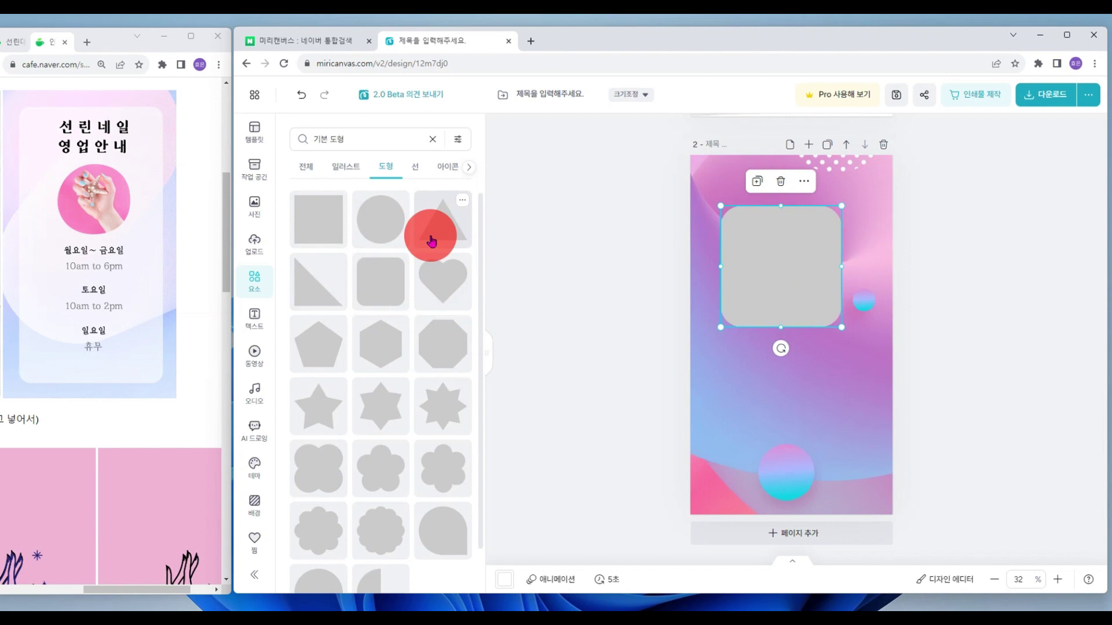
Fill the rounded square on page 2 with white (#FFFFFF) and set its opacity to 68%
click(1005, 272)
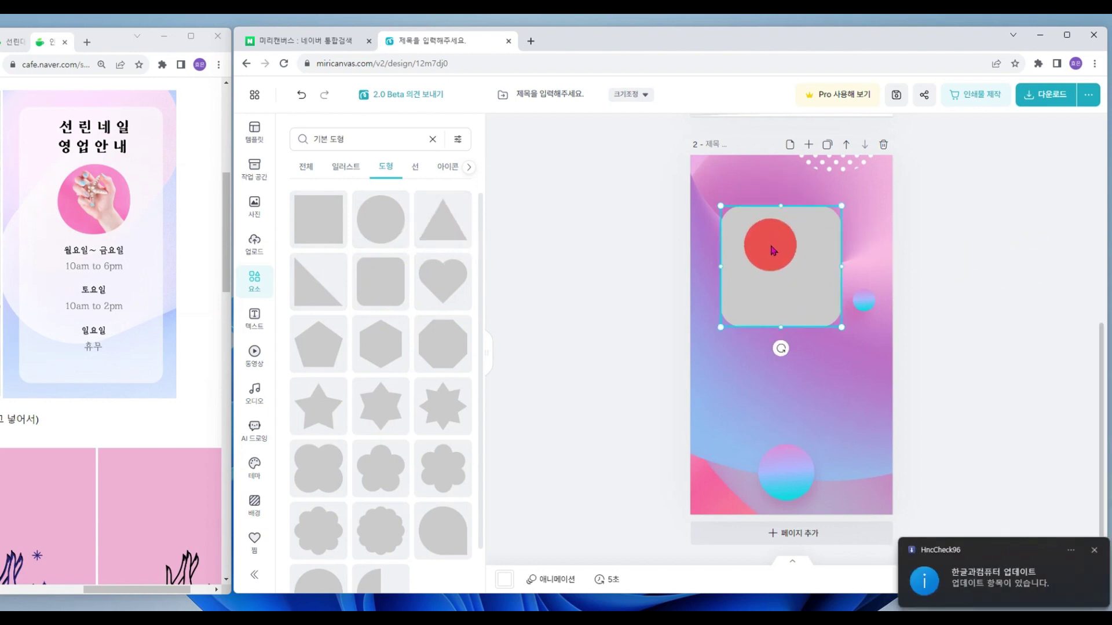
click(770, 250)
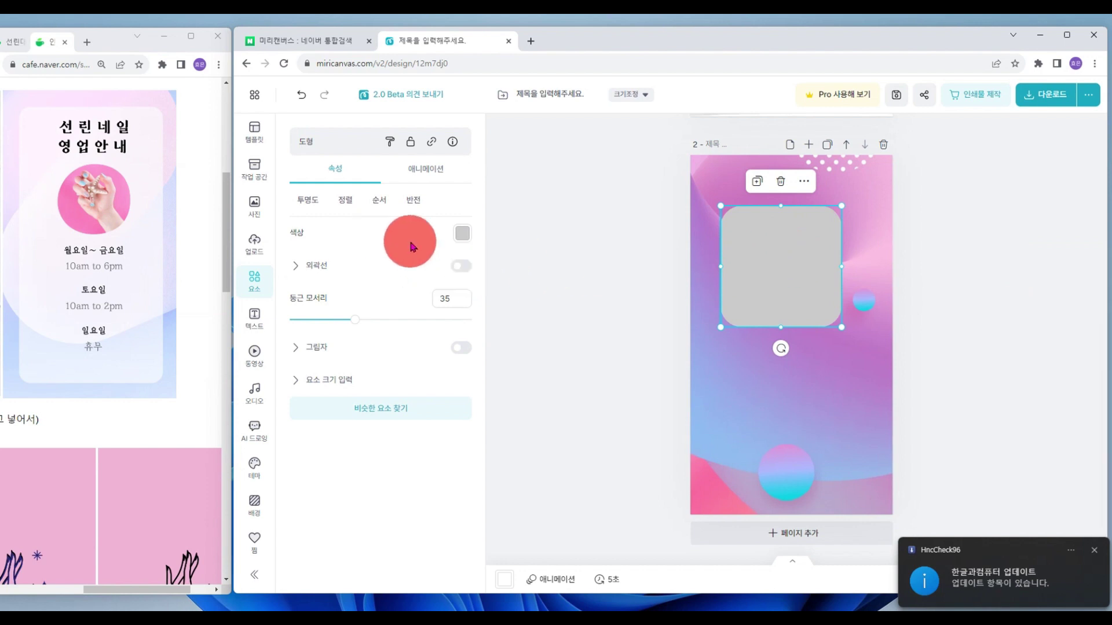
click(1094, 550)
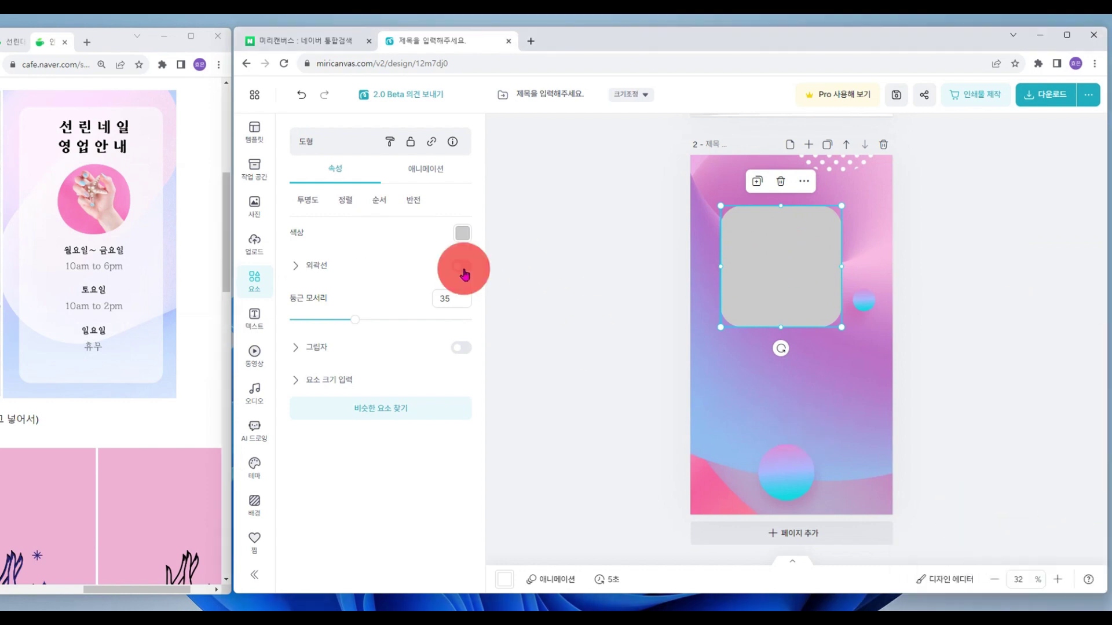
click(463, 240)
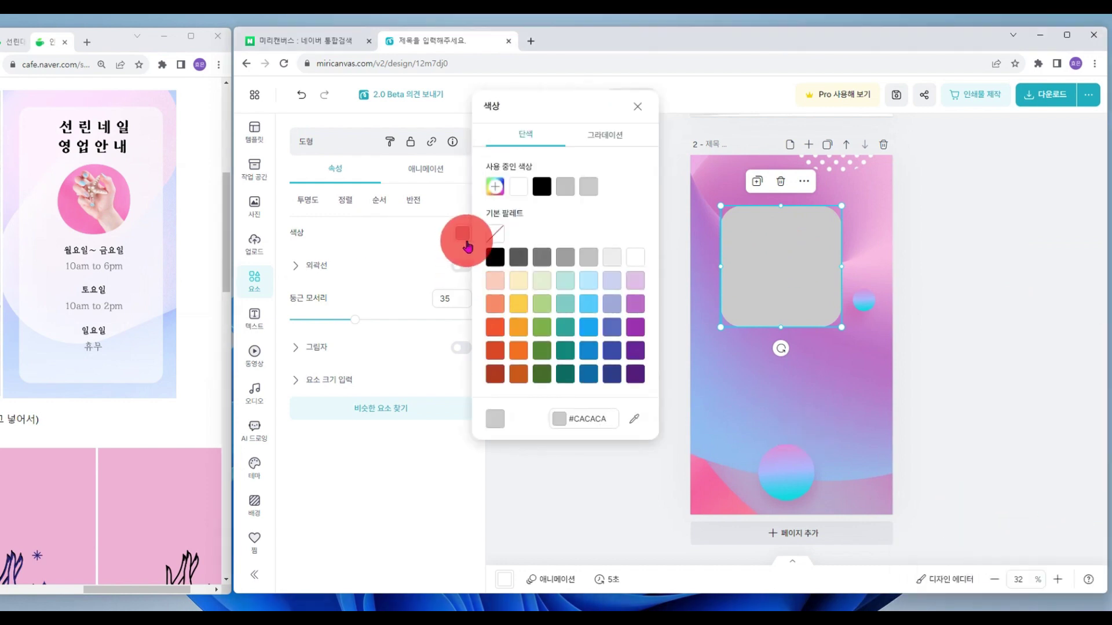
click(635, 258)
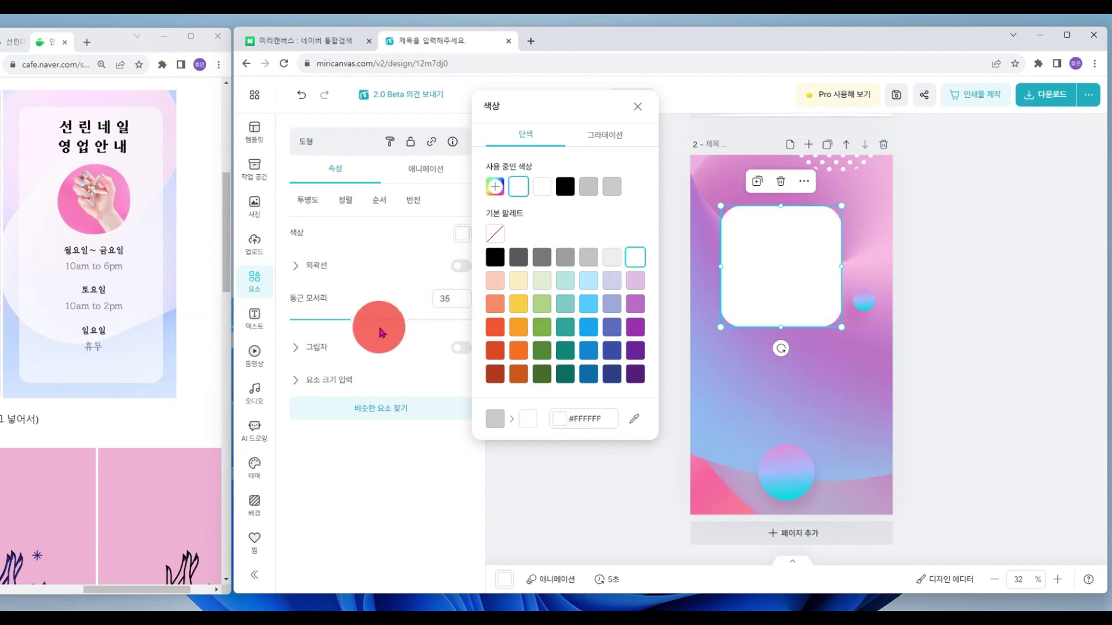
click(306, 203)
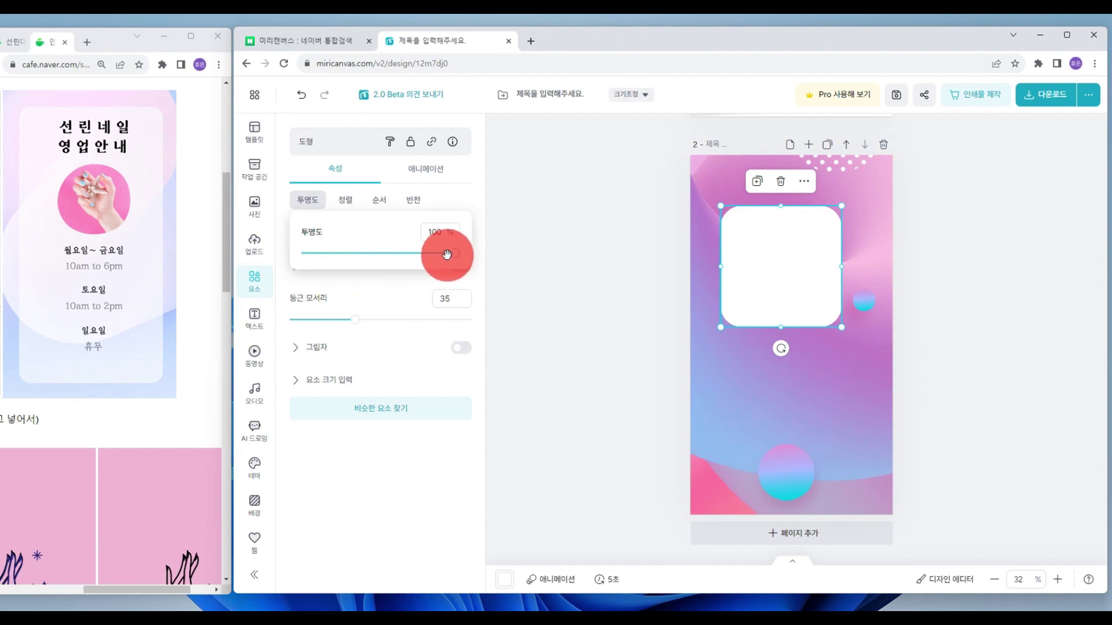
drag(447, 251, 397, 255)
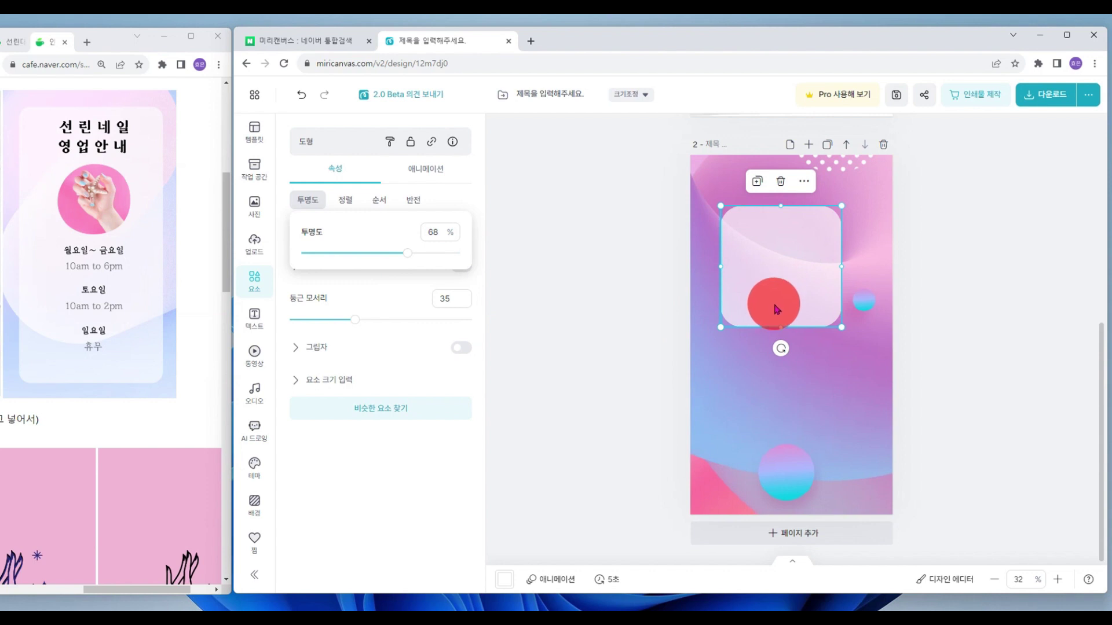
Stretch the translucent box to cover most of page 2 with even margins, and set its corner rounding to 24
drag(780, 329, 781, 497)
drag(840, 357, 873, 350)
click(831, 298)
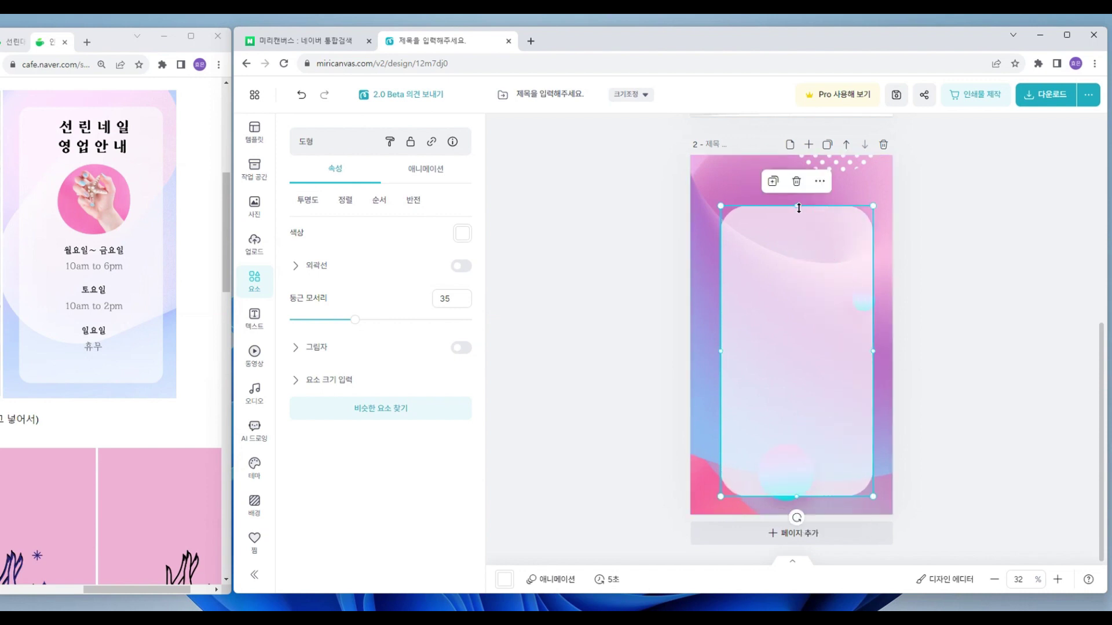
drag(798, 208, 794, 183)
drag(720, 341, 715, 341)
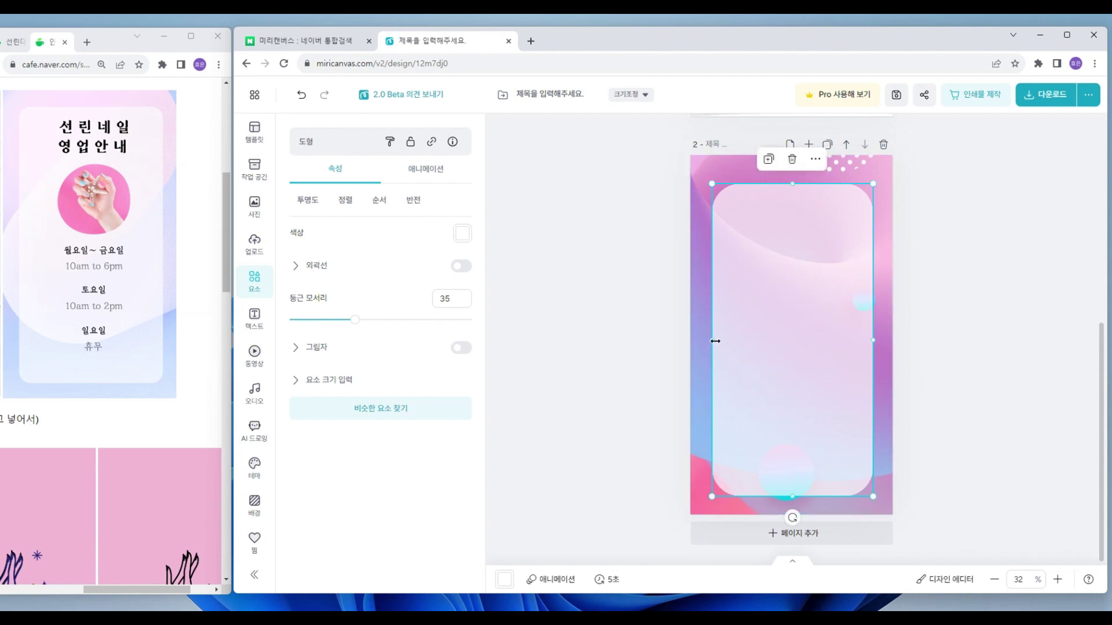
click(734, 194)
drag(367, 319, 336, 323)
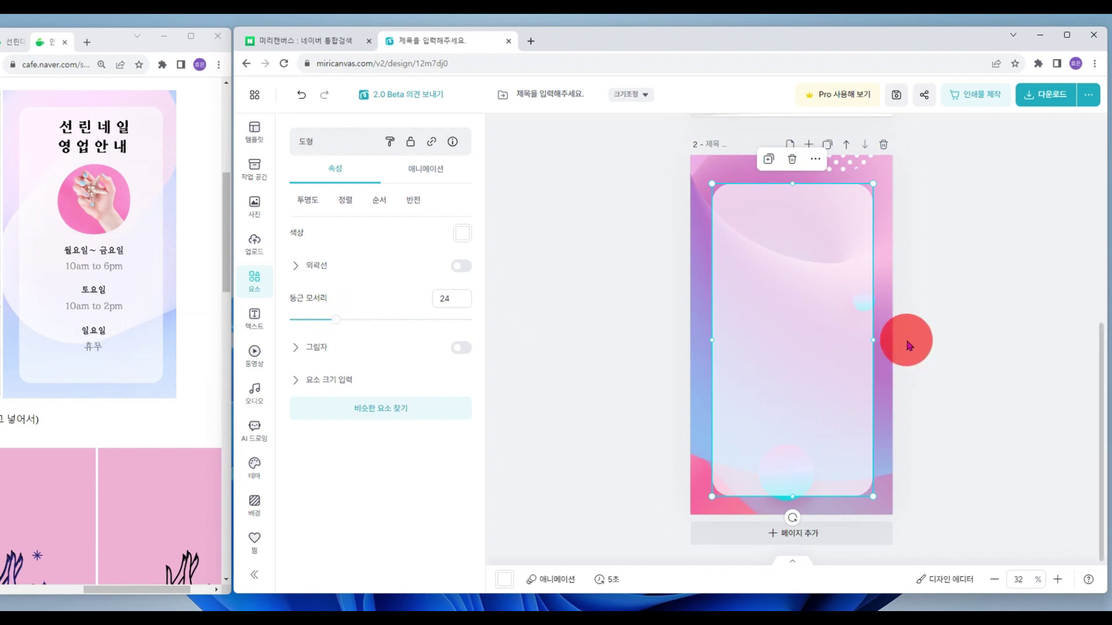
drag(873, 340, 875, 342)
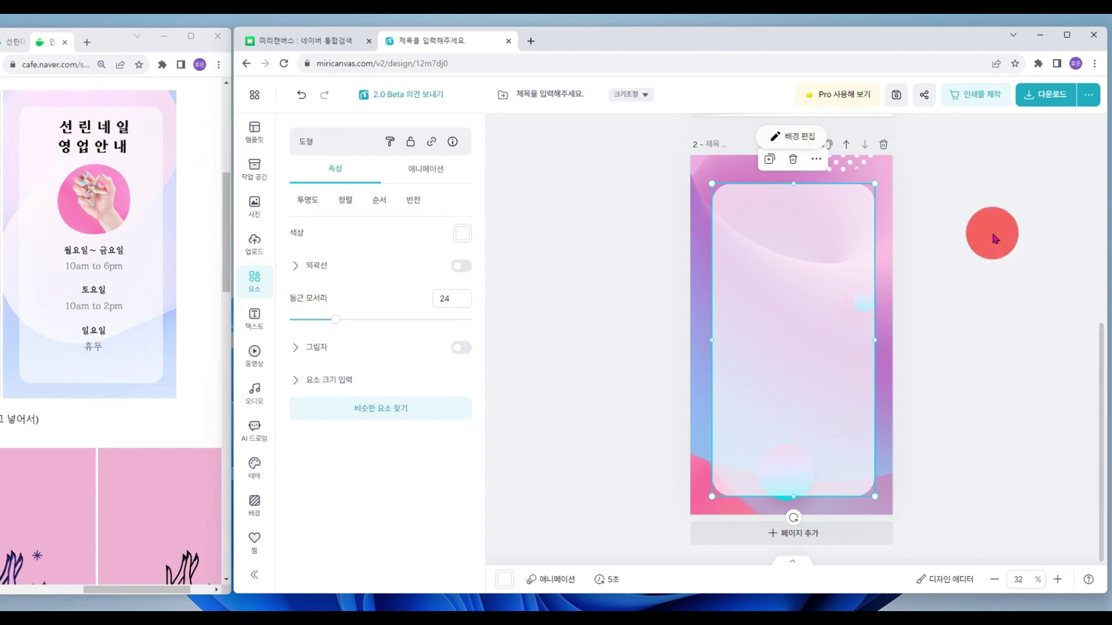
Duplicate the "할인이벤트" title from page 1 and place the copy near the top of the translucent box on page 2
scroll(992, 238, up, 3)
scroll(992, 237, up, 4)
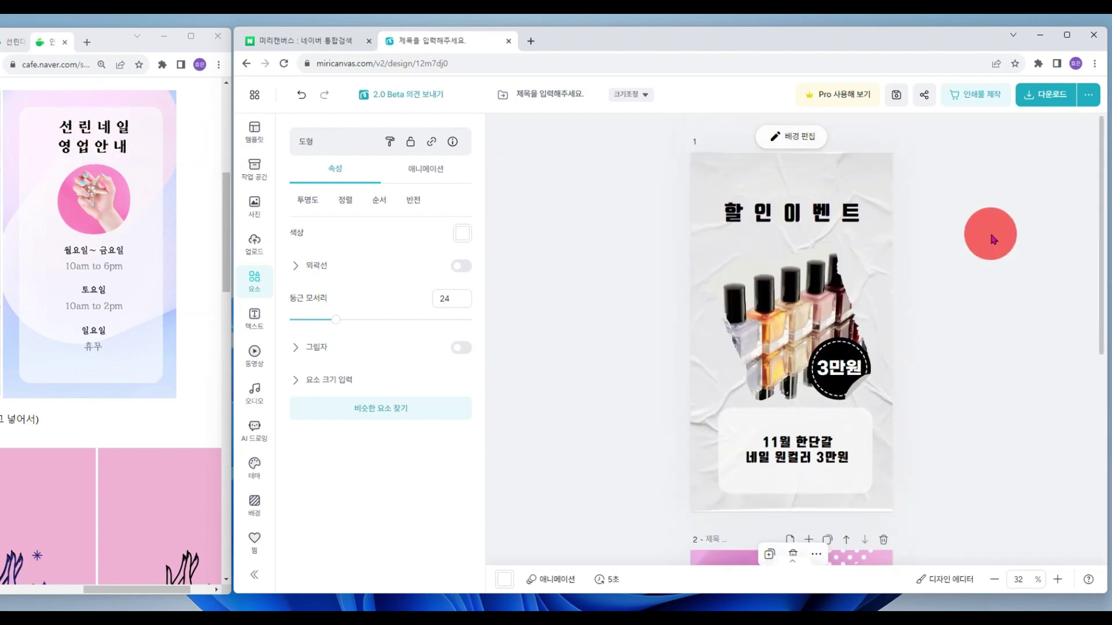
click(796, 220)
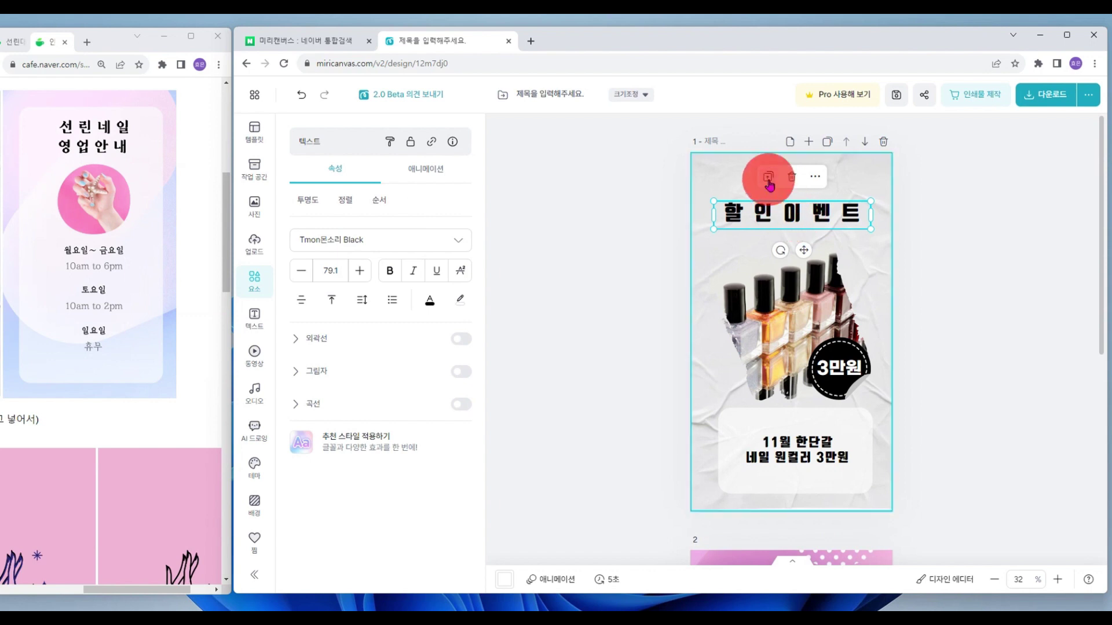
click(769, 177)
drag(817, 212, 826, 353)
click(819, 380)
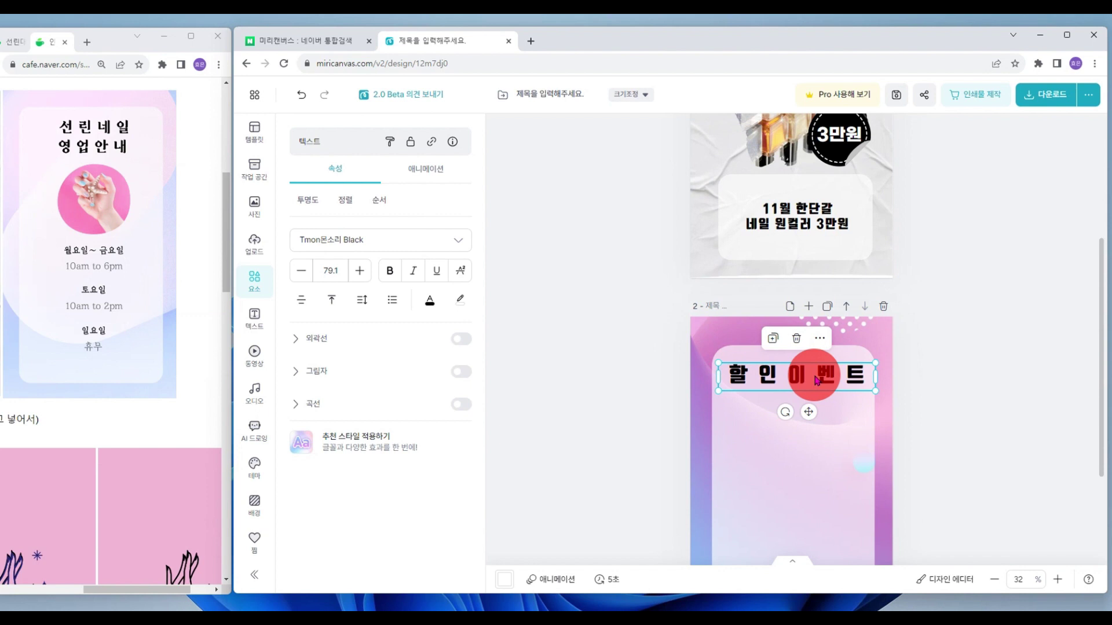
Replace the copied title with "선린네일" and "영업안내" on two lines, and center it horizontally in the translucent box
double_click(816, 381)
text(서)
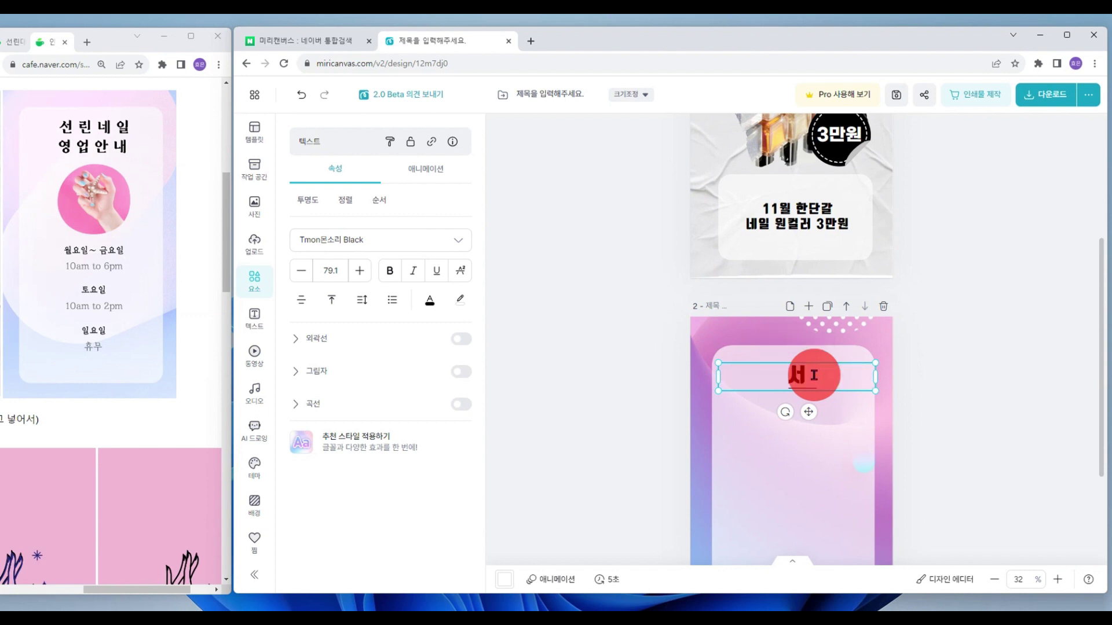
text(ㄹ)
key(BackSpace)
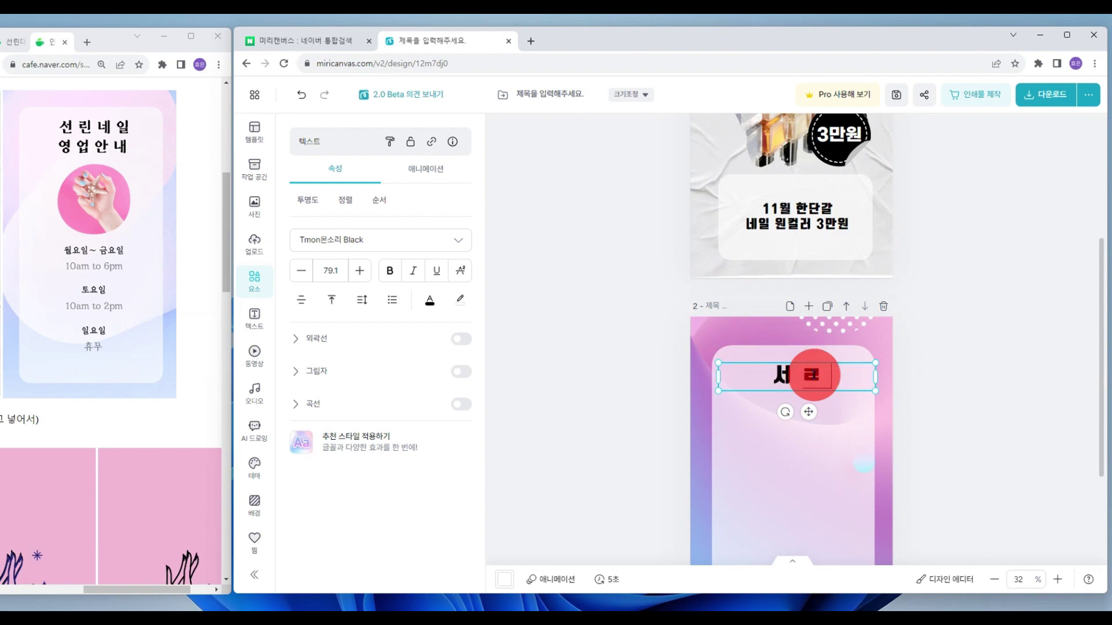
text(ㄴ린네일)
key(Return)
text(어ㅇㅇ)
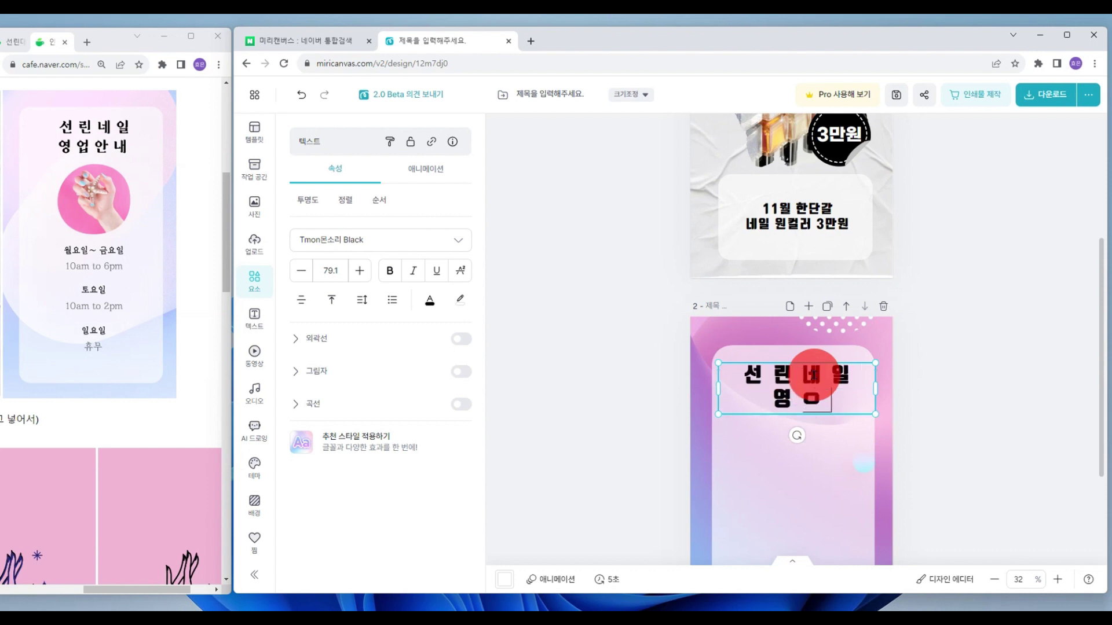
text(ㅓㅂㅇㅏㄴ)
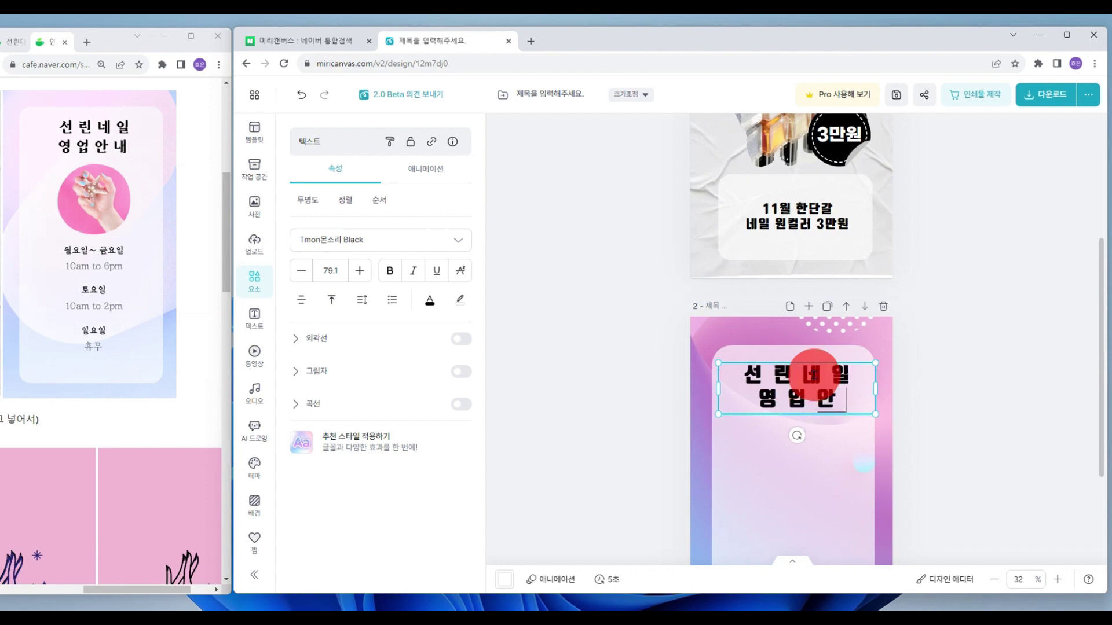
text(ㄴㅐ)
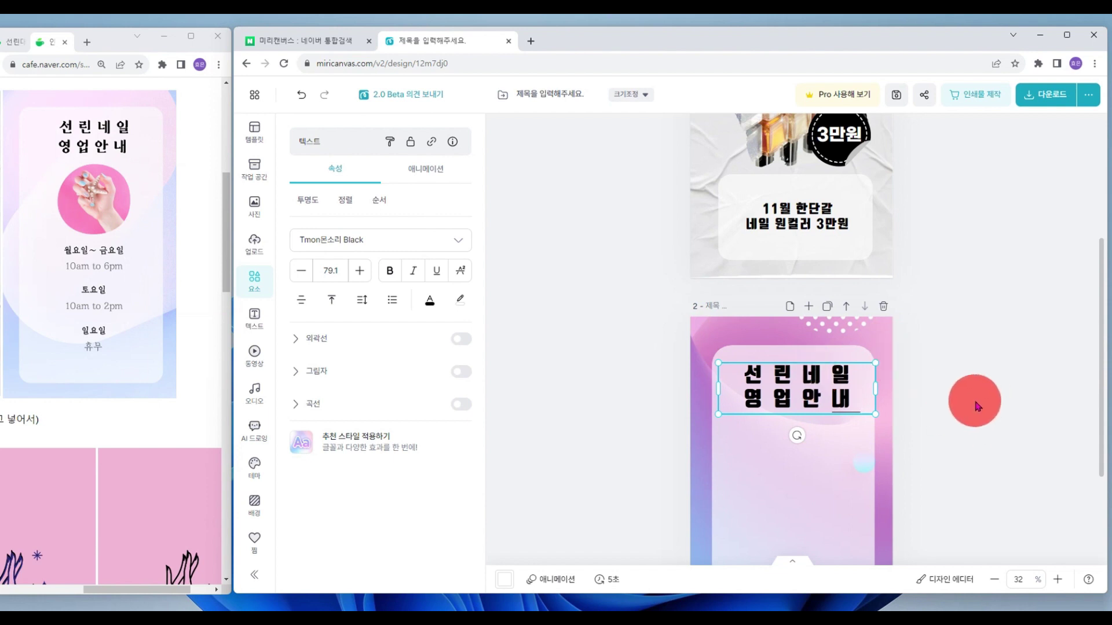
click(1041, 396)
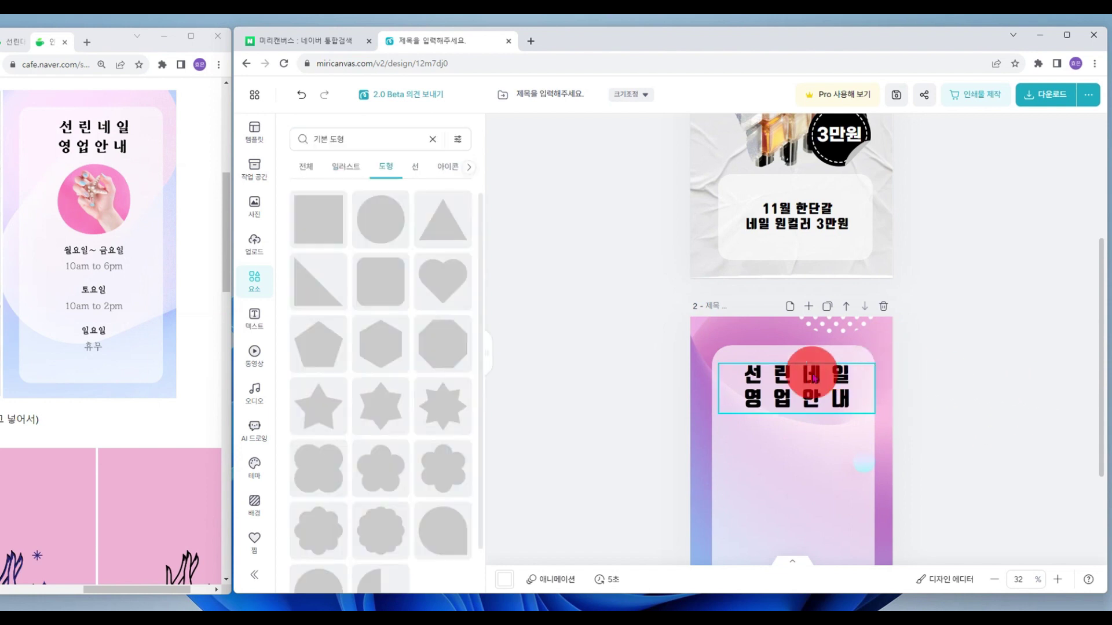
drag(811, 379, 808, 378)
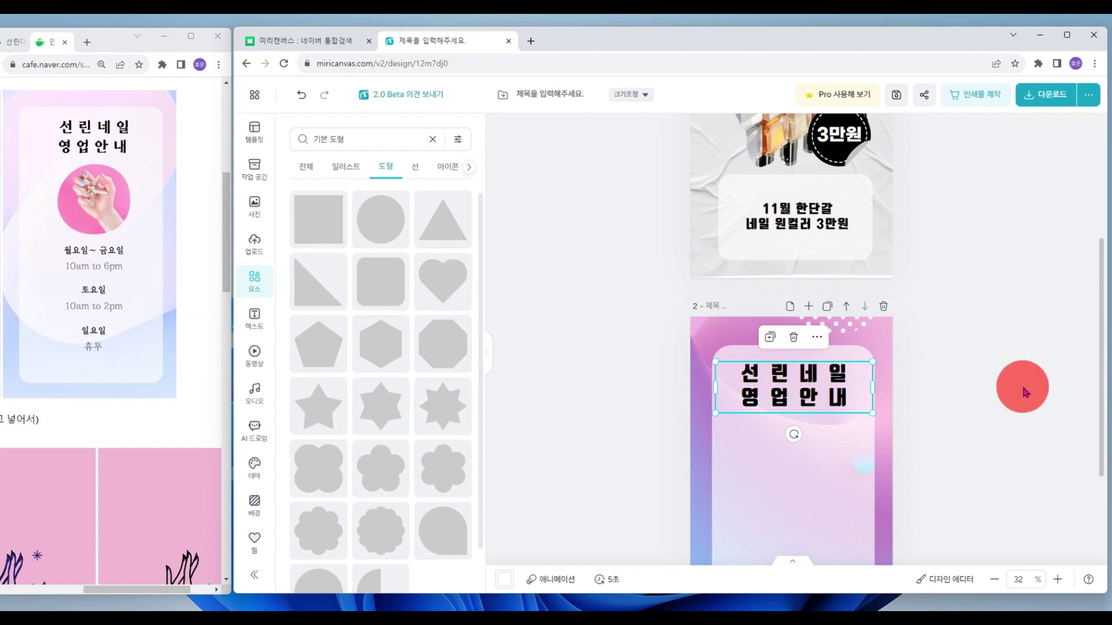
click(1023, 393)
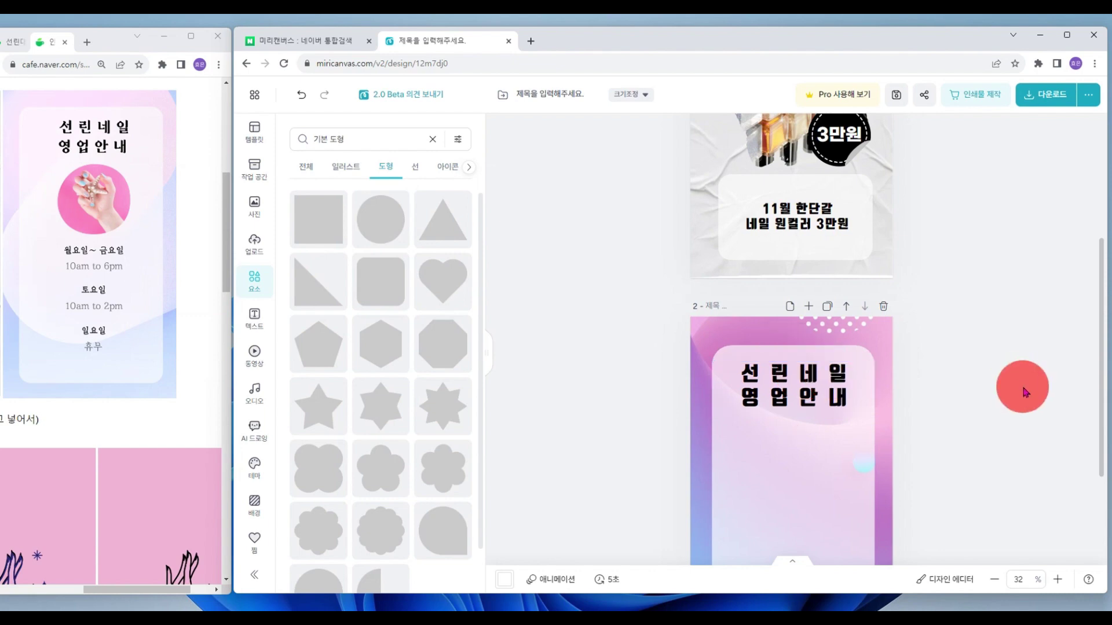
Change the font of the "선린네일 영업안내" title on page 2 to KCC 안중근
click(805, 386)
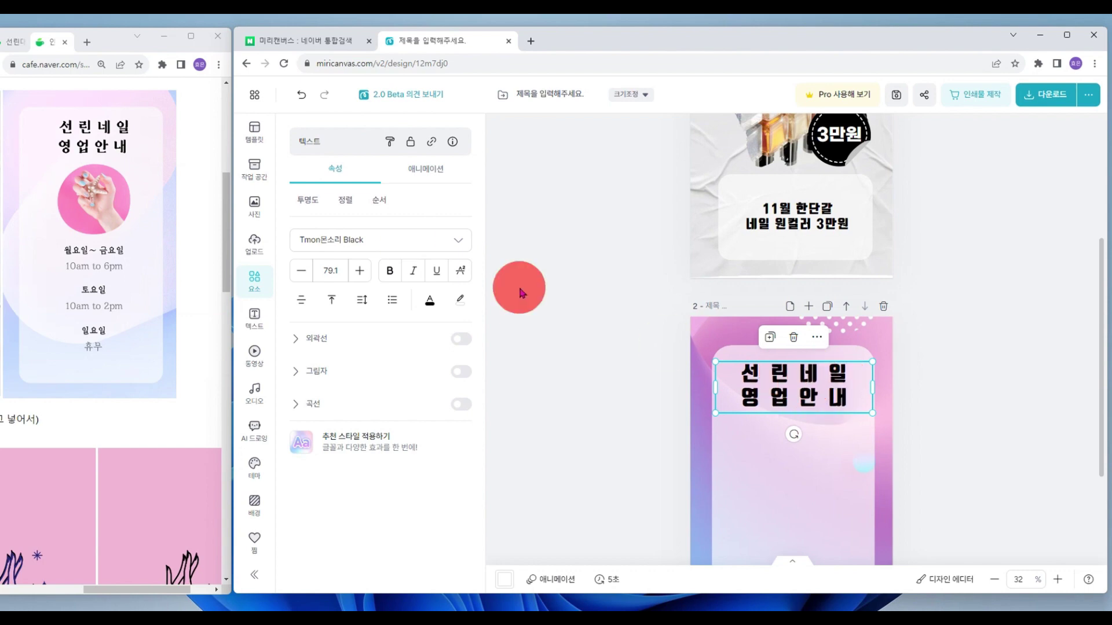
click(459, 247)
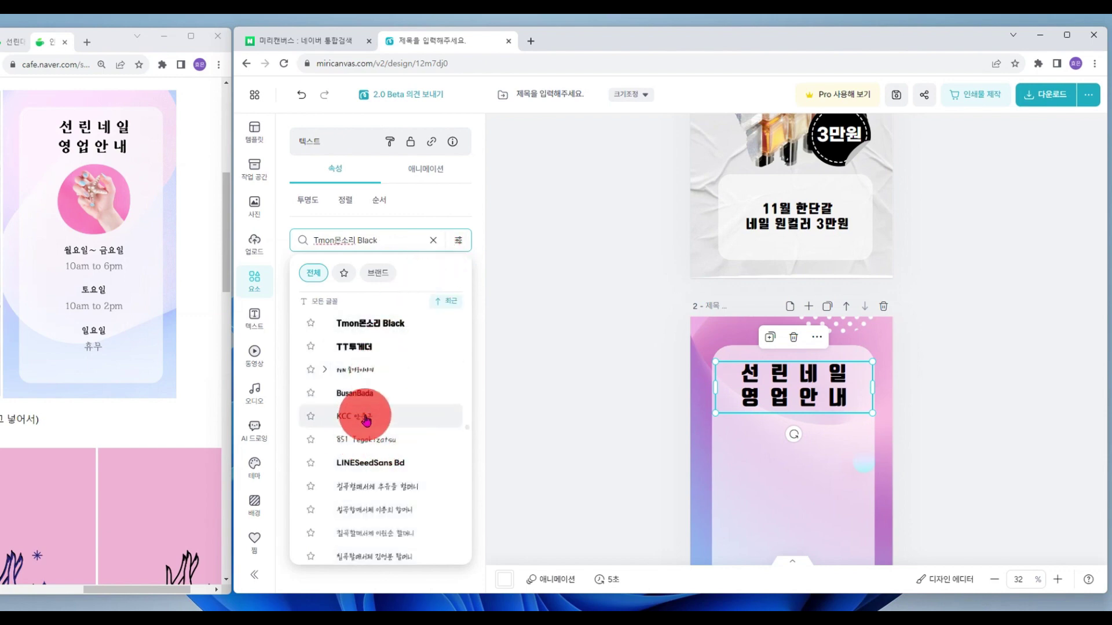
click(366, 417)
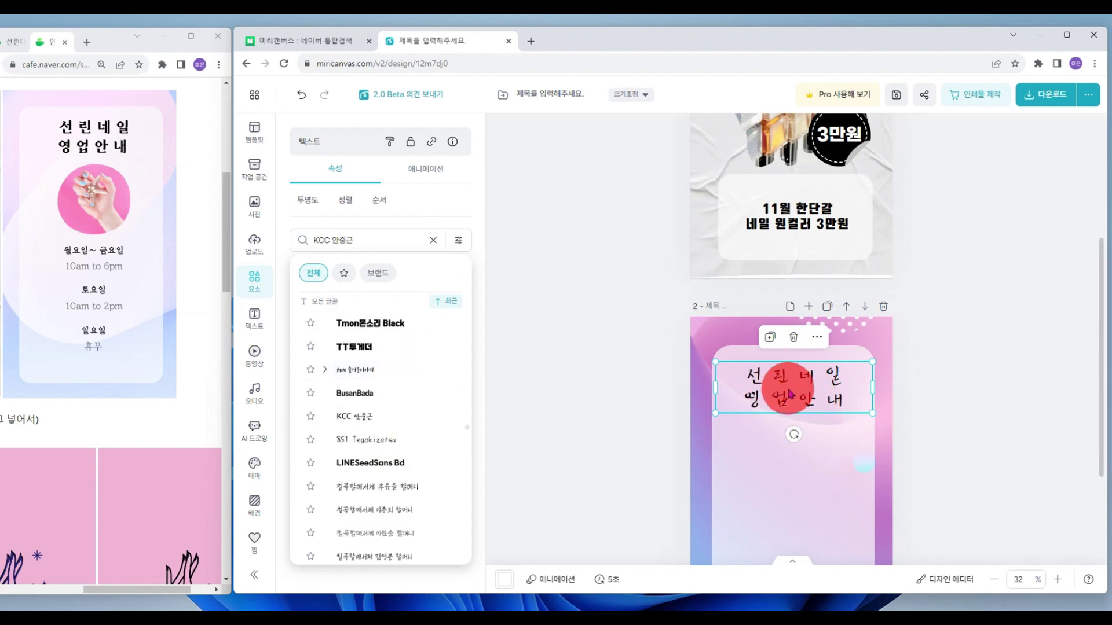
click(567, 319)
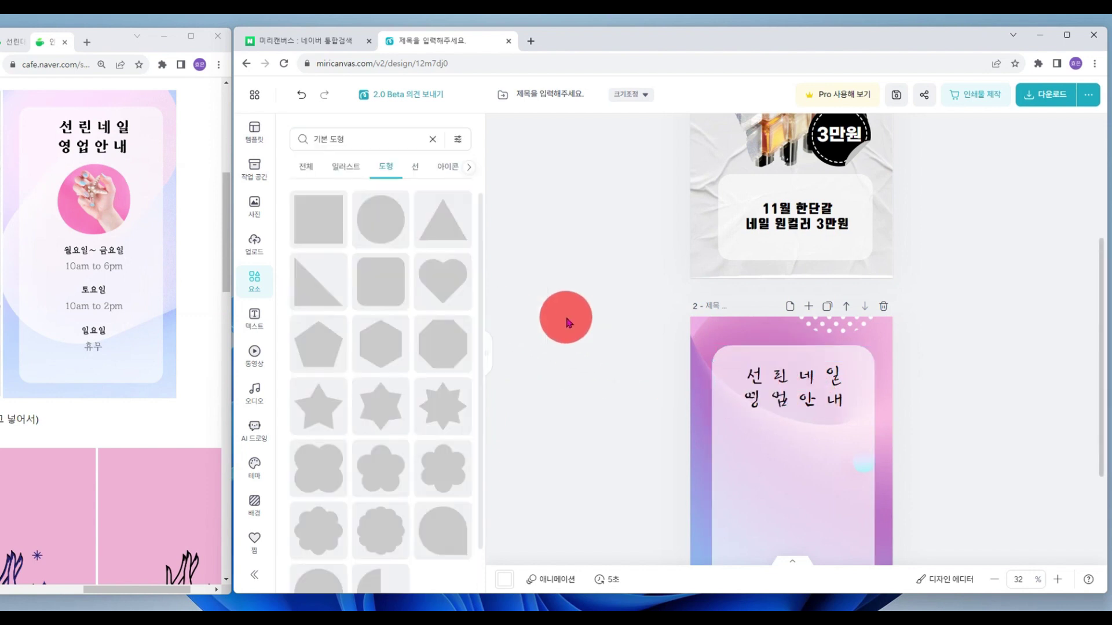
click(796, 388)
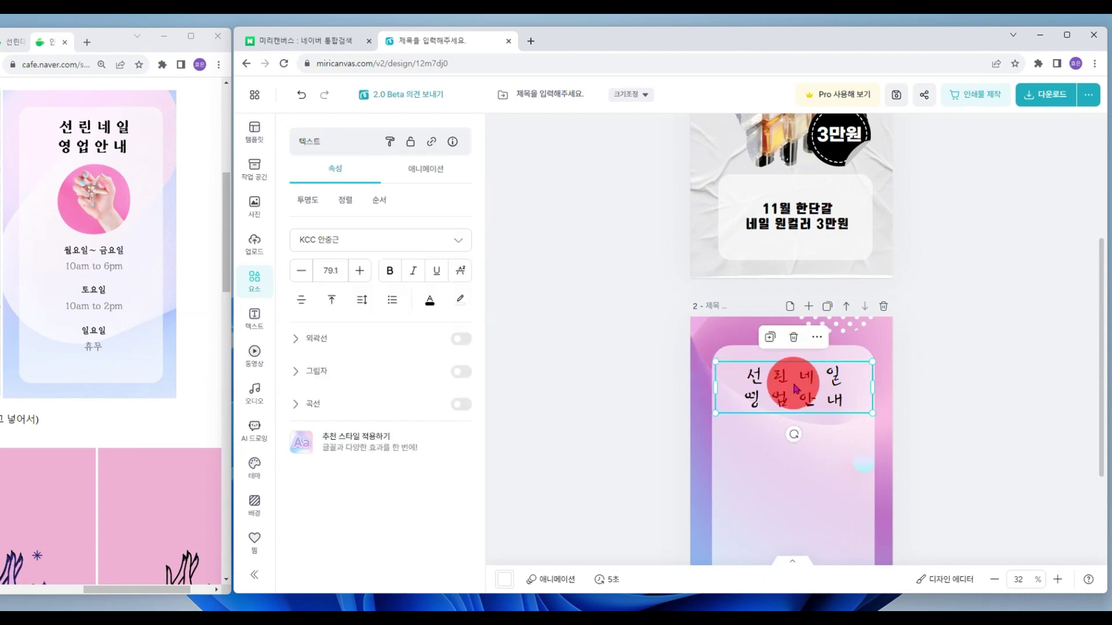
Make the "선린네일 영업안내" title on page 2 bold
click(391, 278)
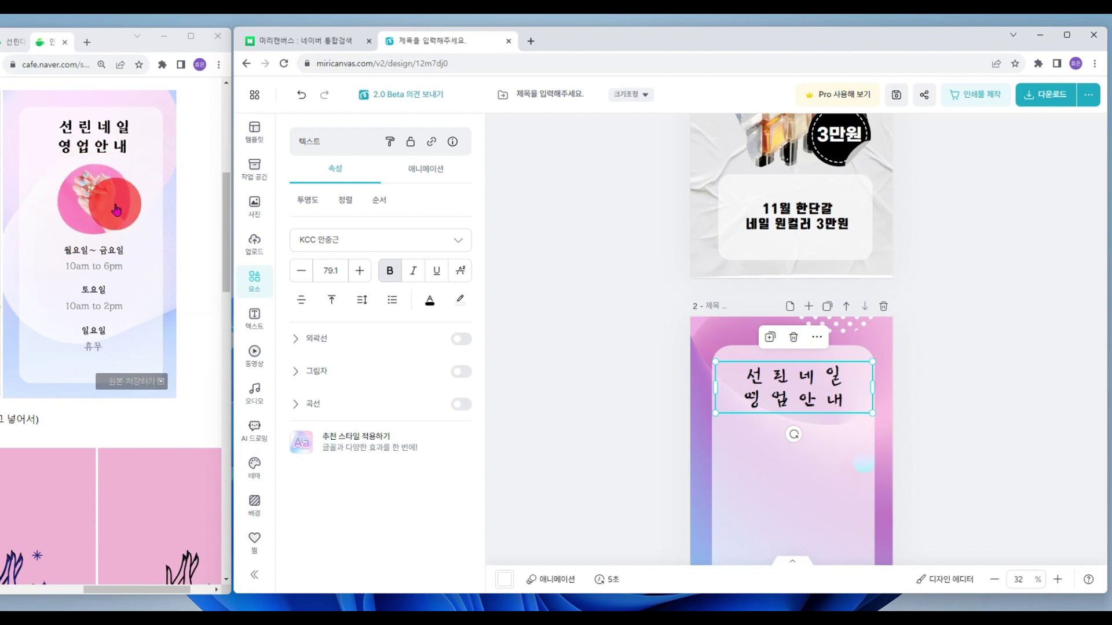
Insert the circular frame from the basic frames (기본 프레임) below the title on page 2
click(254, 284)
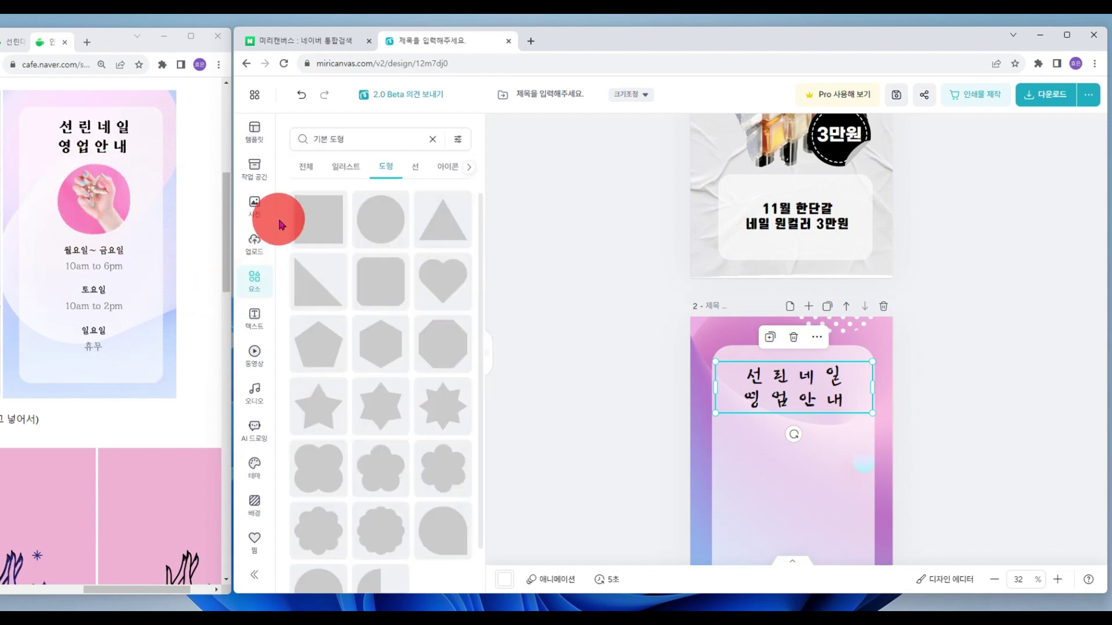
click(432, 140)
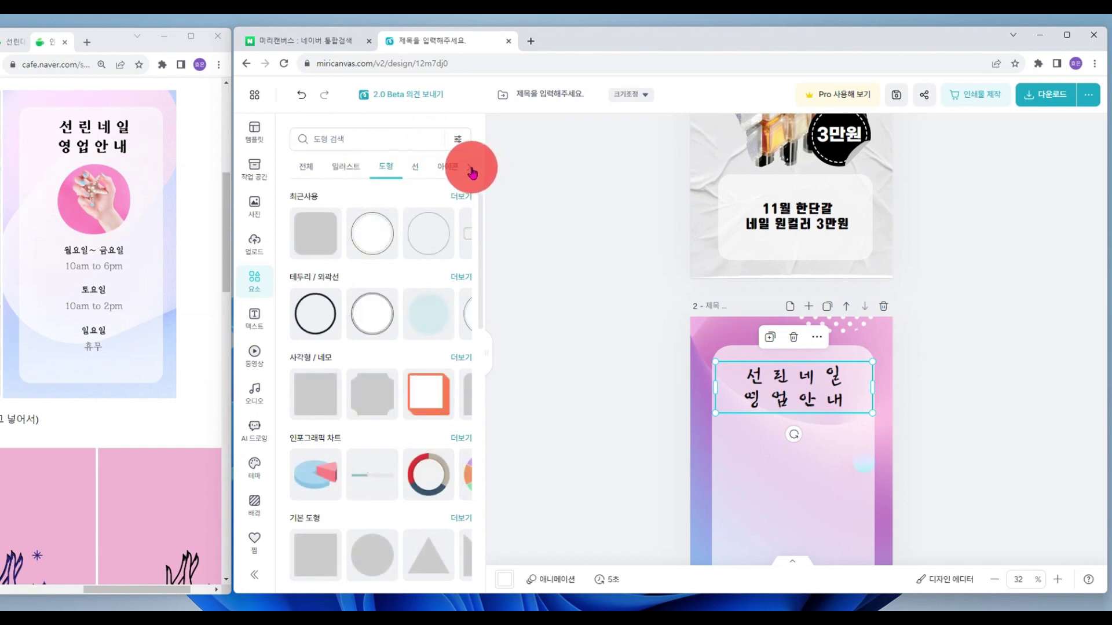
click(471, 168)
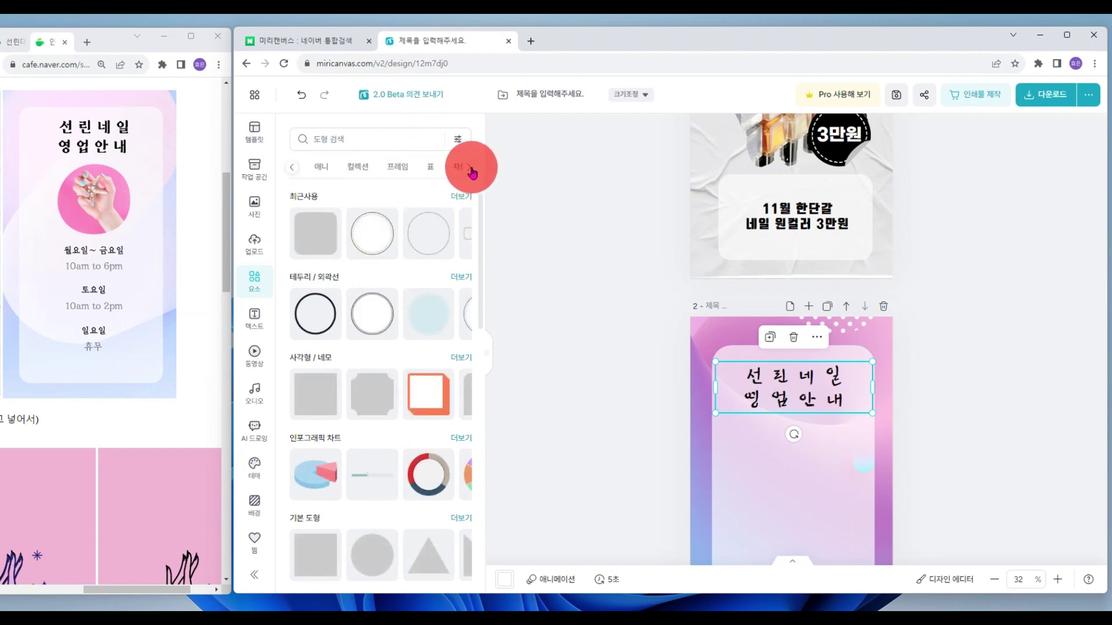
click(399, 169)
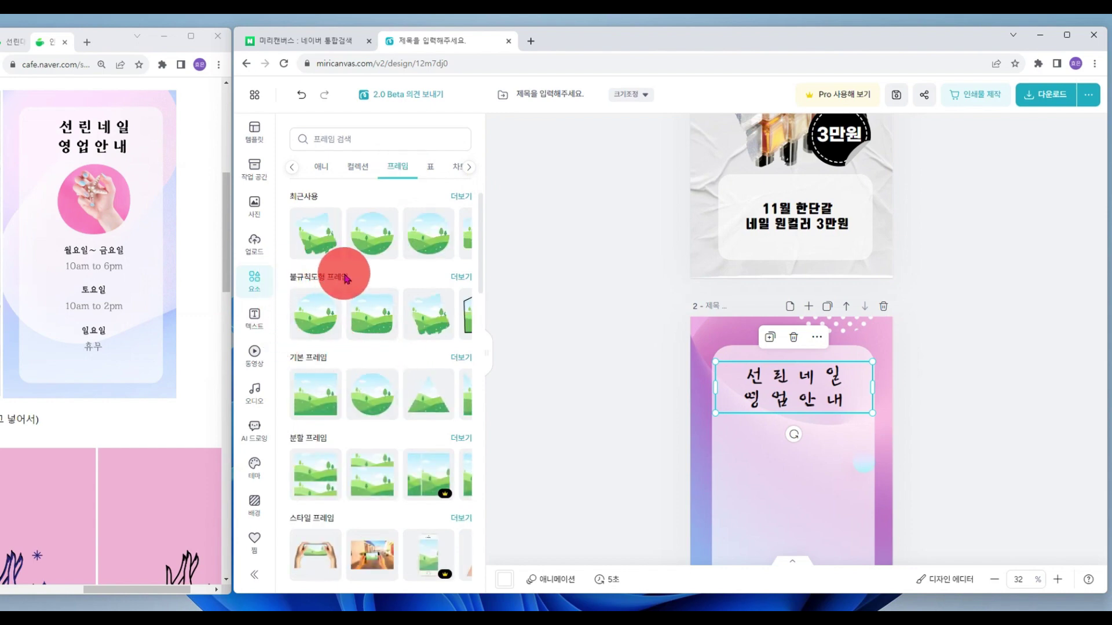
scroll(594, 276, up, 4)
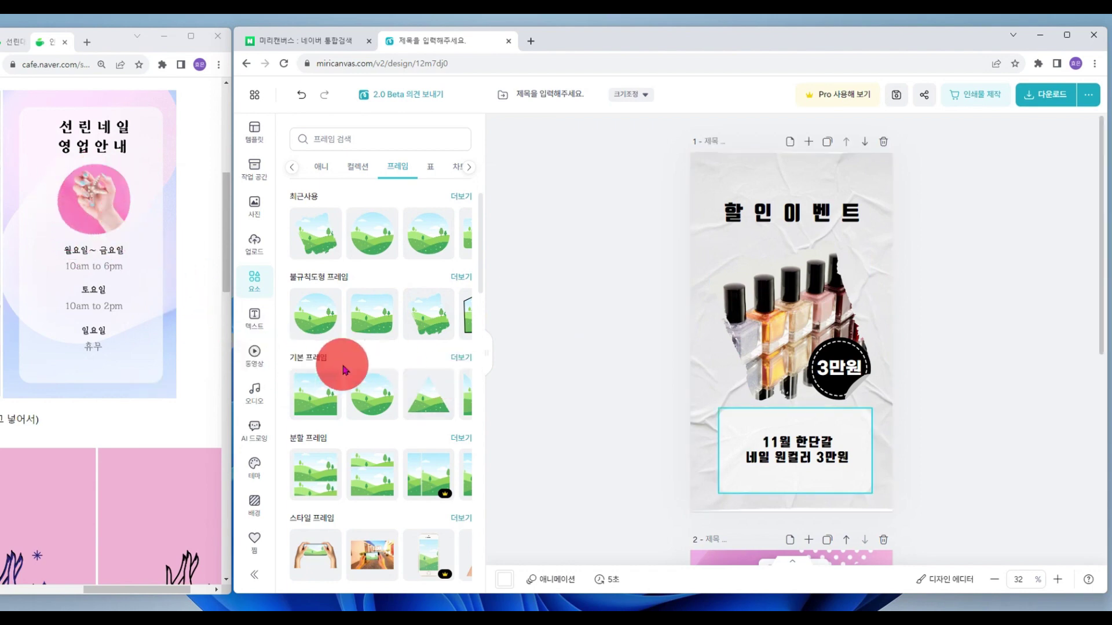
scroll(856, 405, down, 5)
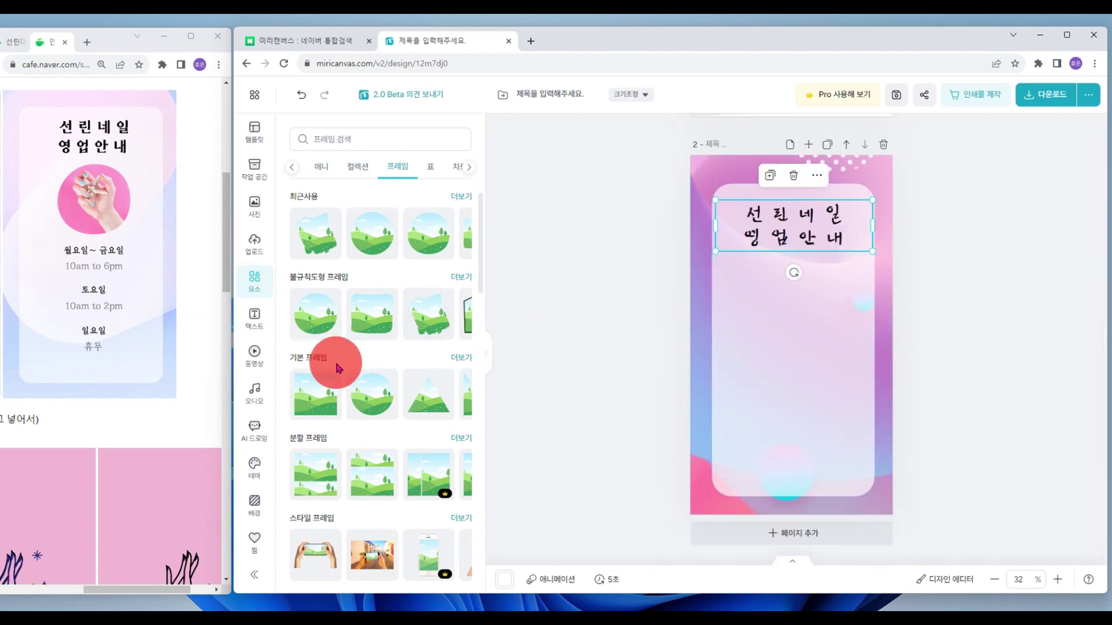
click(372, 400)
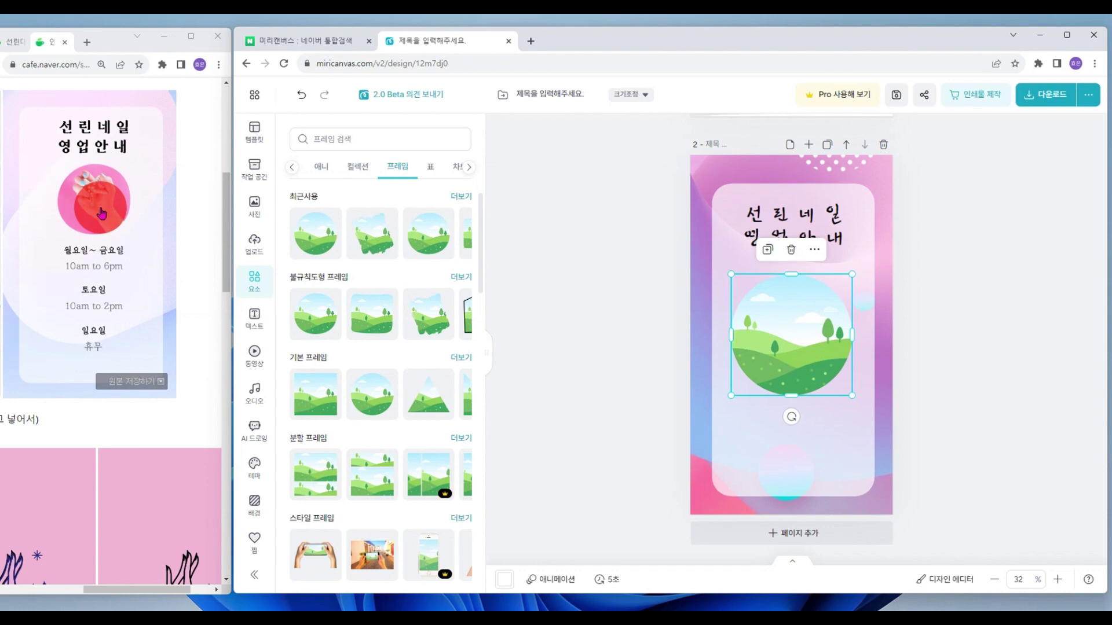
Fill the circular frame with the pink nail-art hand photo, resize it to about 587 × 587 px and center it in the translucent box
mouse_move(102, 214)
mouse_down()
mouse_move(216, 241)
mouse_move(347, 165)
mouse_move(305, 193)
mouse_move(407, 188)
mouse_move(663, 250)
mouse_move(784, 318)
mouse_move(819, 427)
mouse_move(841, 399)
mouse_move(814, 360)
mouse_move(782, 346)
mouse_move(783, 365)
mouse_move(789, 347)
mouse_move(826, 384)
mouse_move(782, 357)
mouse_move(833, 313)
mouse_up()
drag(852, 382, 846, 376)
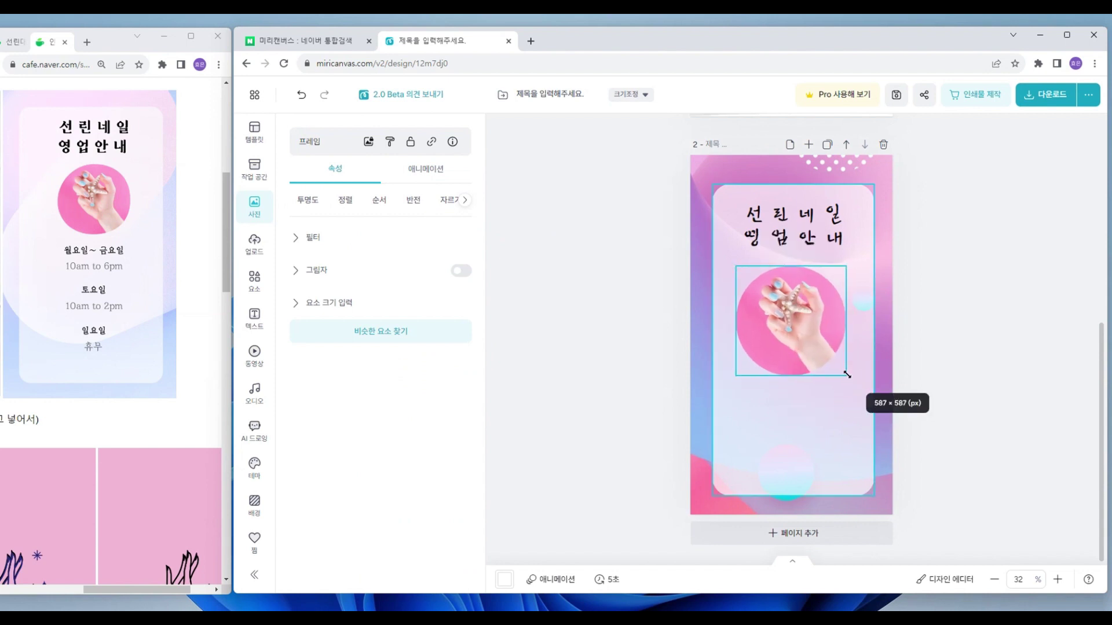
click(833, 310)
drag(833, 310, 835, 310)
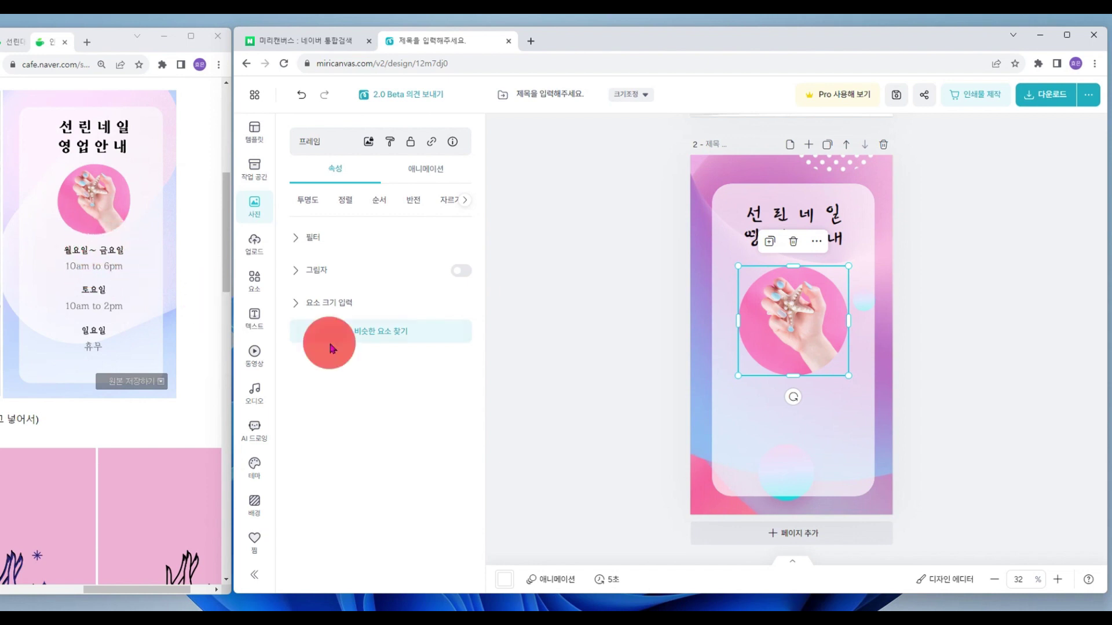
Add the KERIS 학교안심 꾸러기체 font text set to page 2 and move it below the hand photo
click(254, 320)
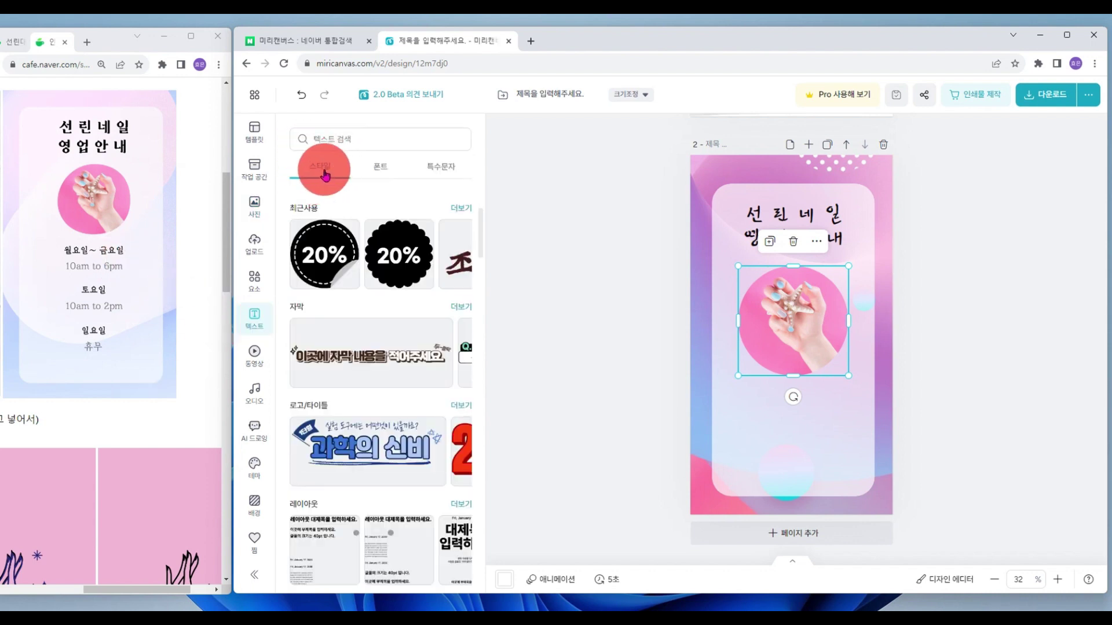
click(379, 171)
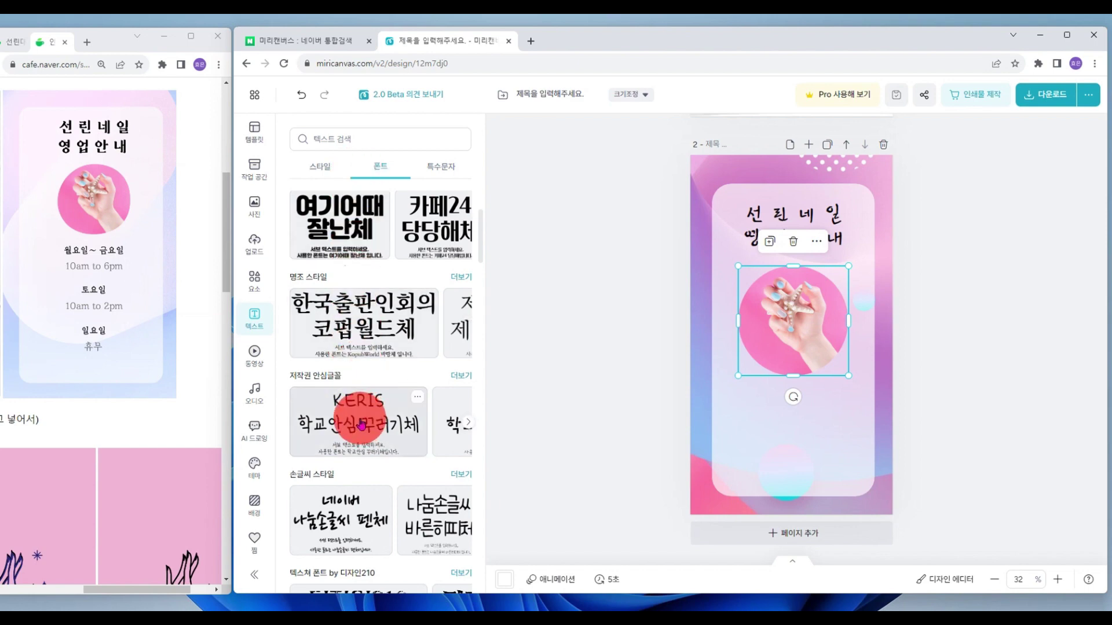
click(366, 426)
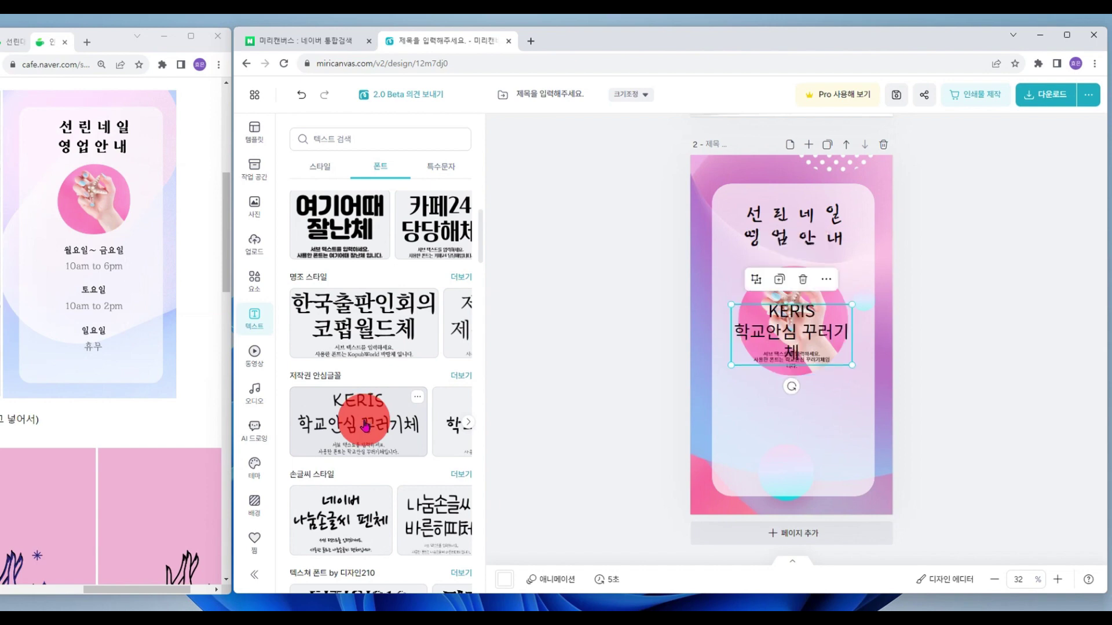
drag(816, 340, 821, 436)
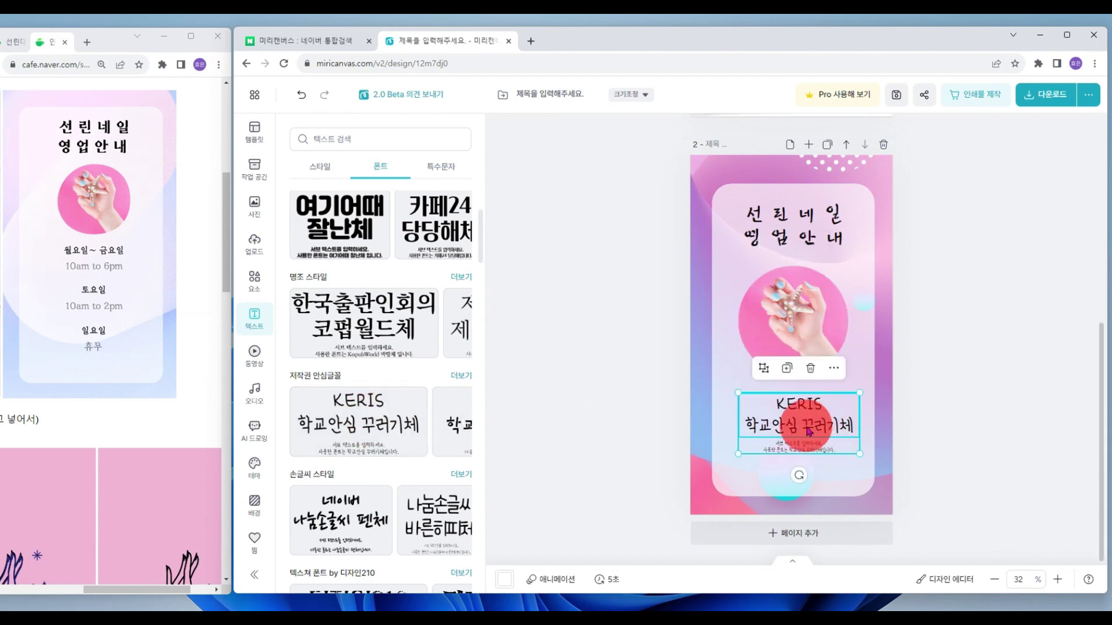
Ungroup the KERIS 학교안심 꾸러기체 text set and move its heading and small subtext apart as separate elements
click(799, 449)
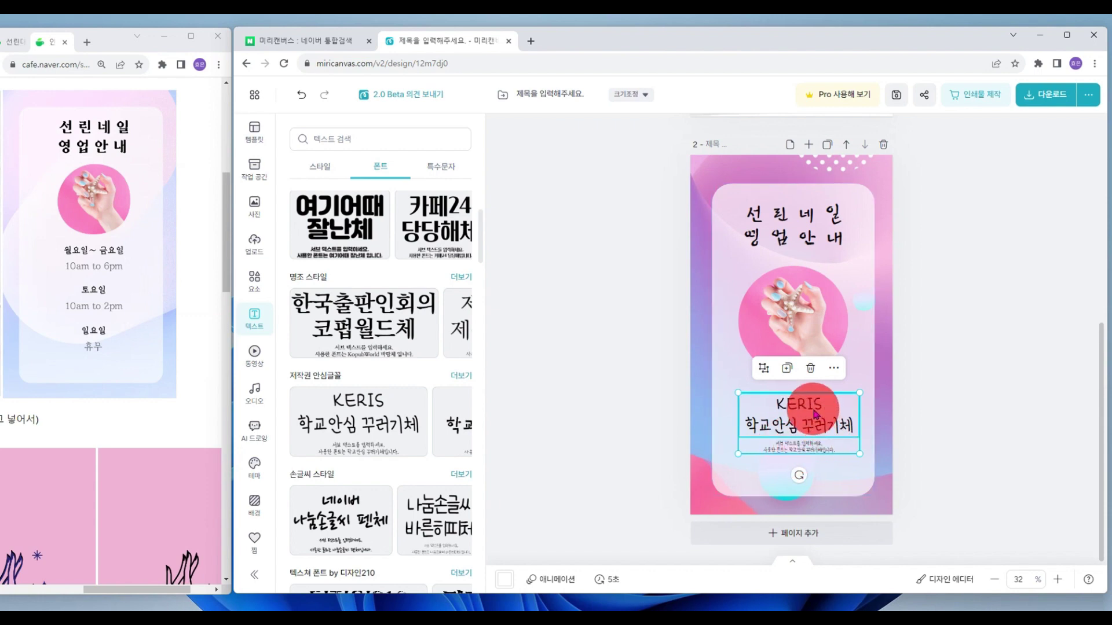
click(836, 429)
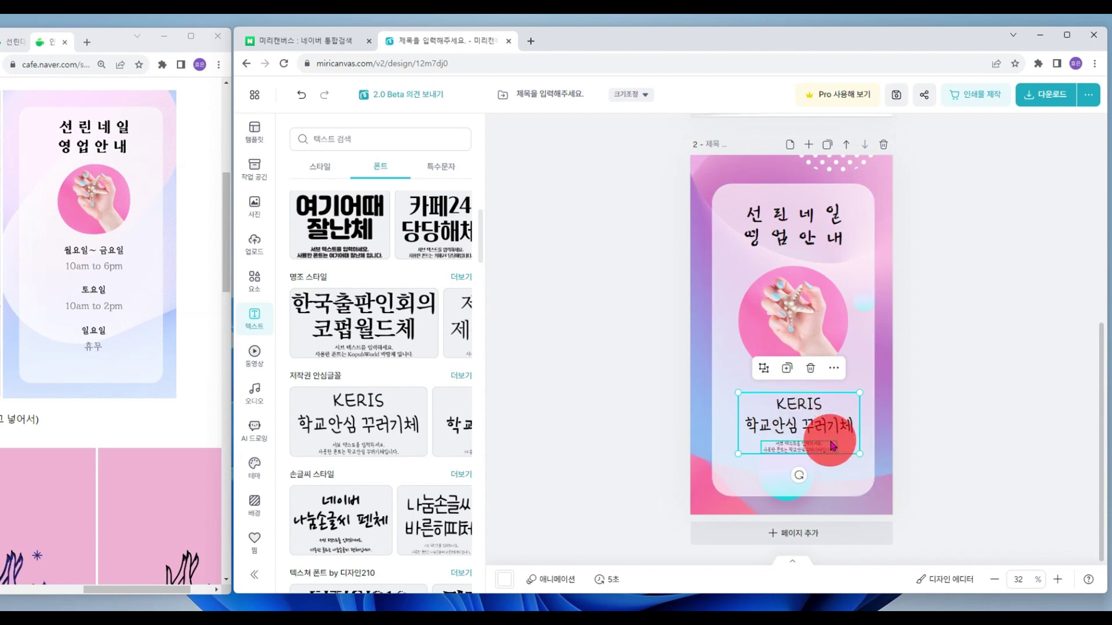
click(832, 446)
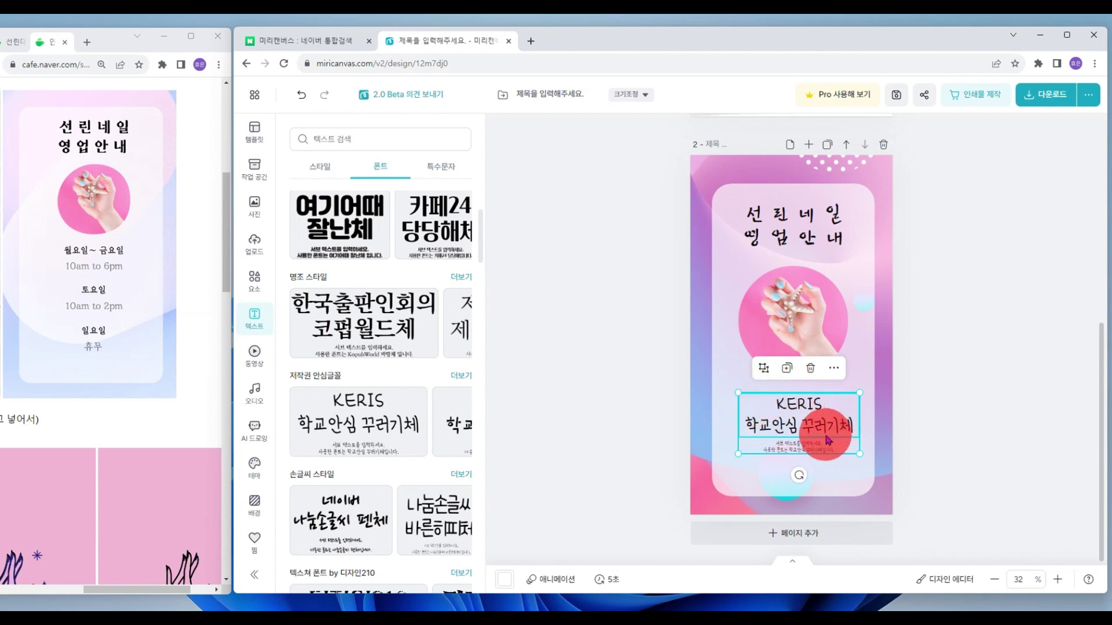
click(763, 368)
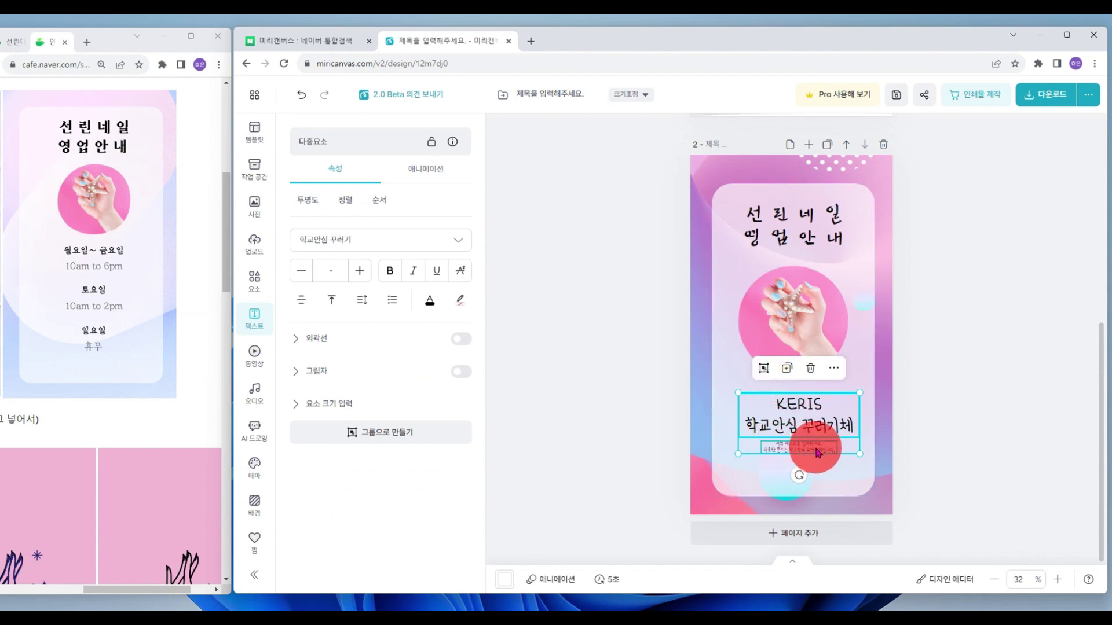
click(980, 457)
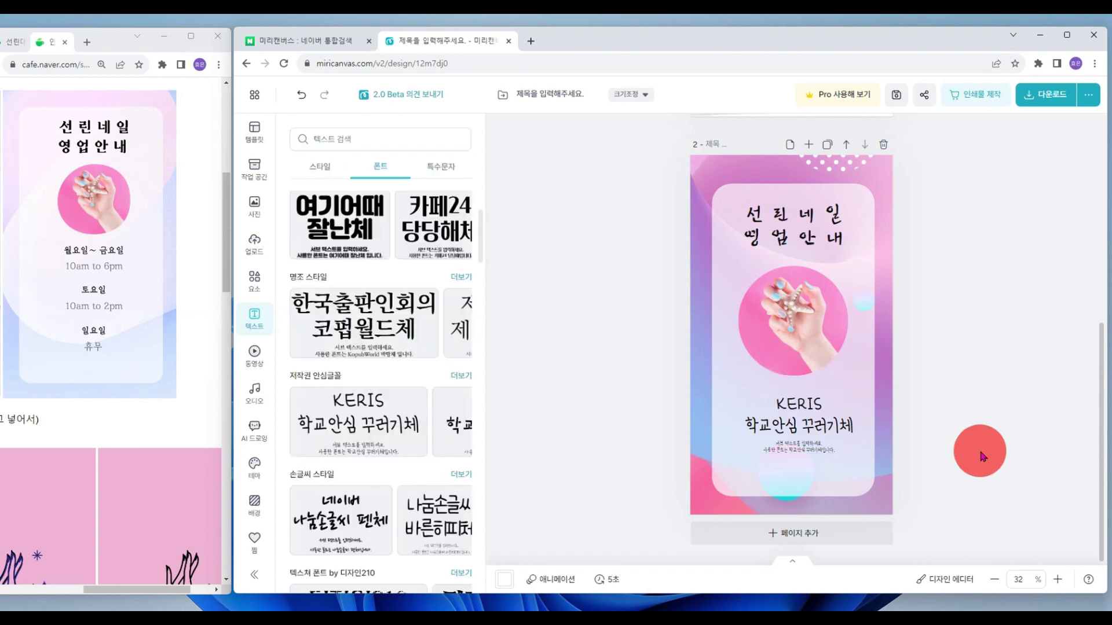
drag(827, 429, 798, 447)
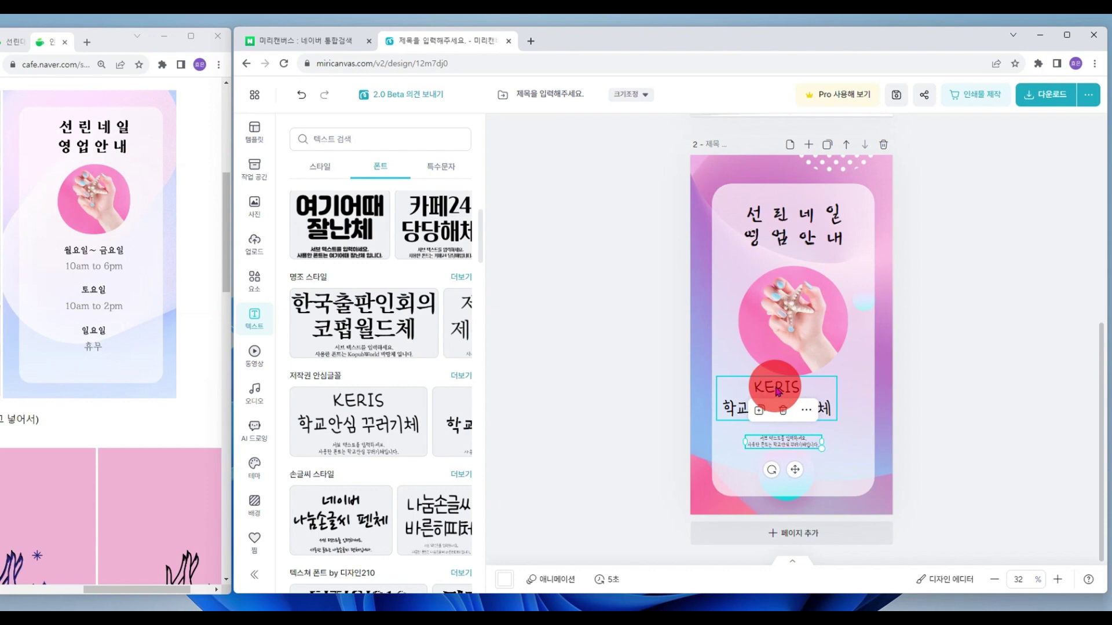
Replace the KERIS heading text with "월~금" and move it to sit centered under the hand photo
double_click(777, 391)
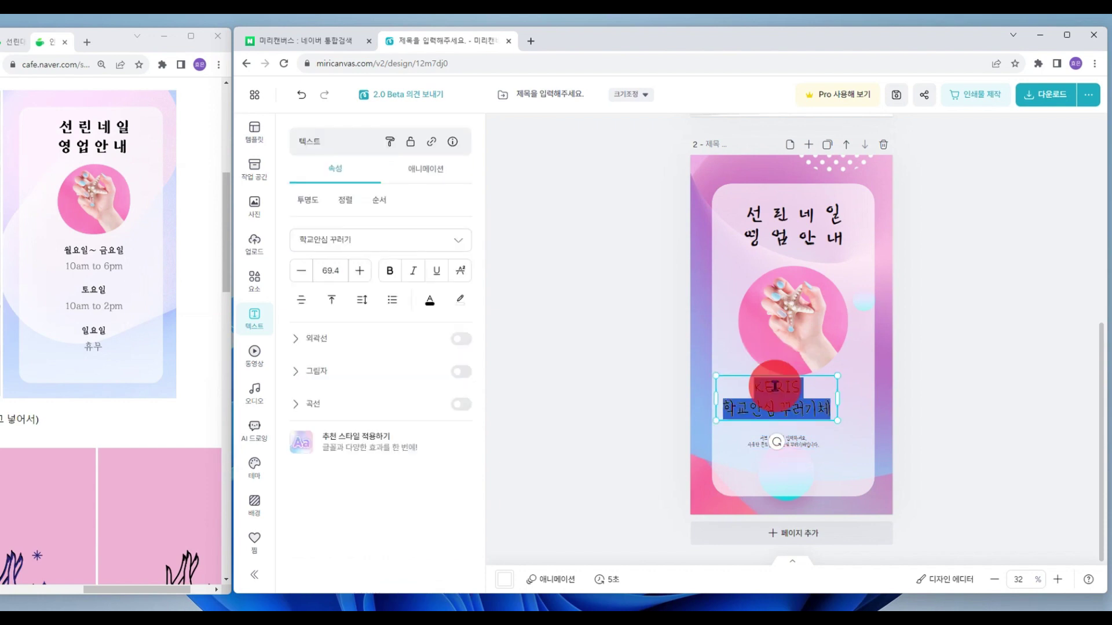
text(월~금)
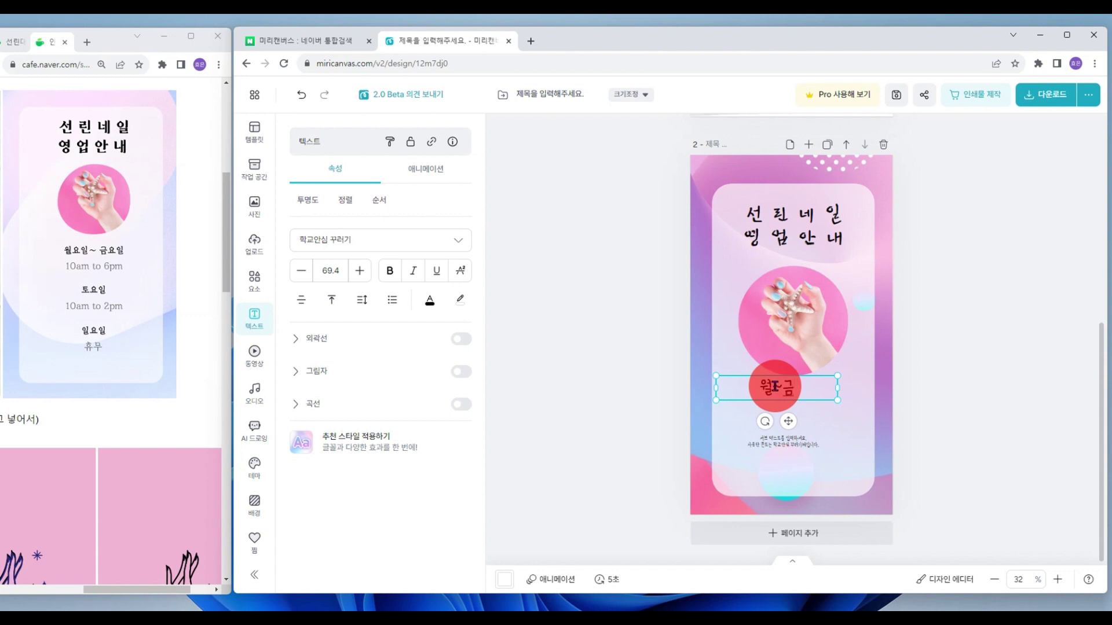
mouse_move(775, 386)
mouse_down()
mouse_move(827, 385)
mouse_move(781, 388)
mouse_move(795, 387)
mouse_up()
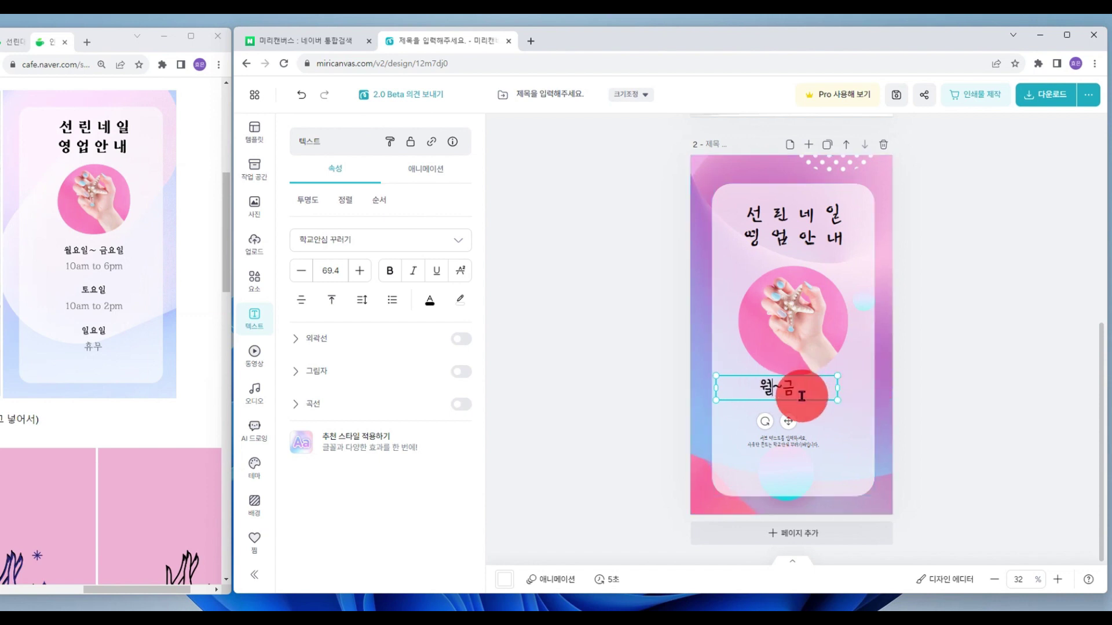
click(991, 409)
drag(784, 385, 812, 386)
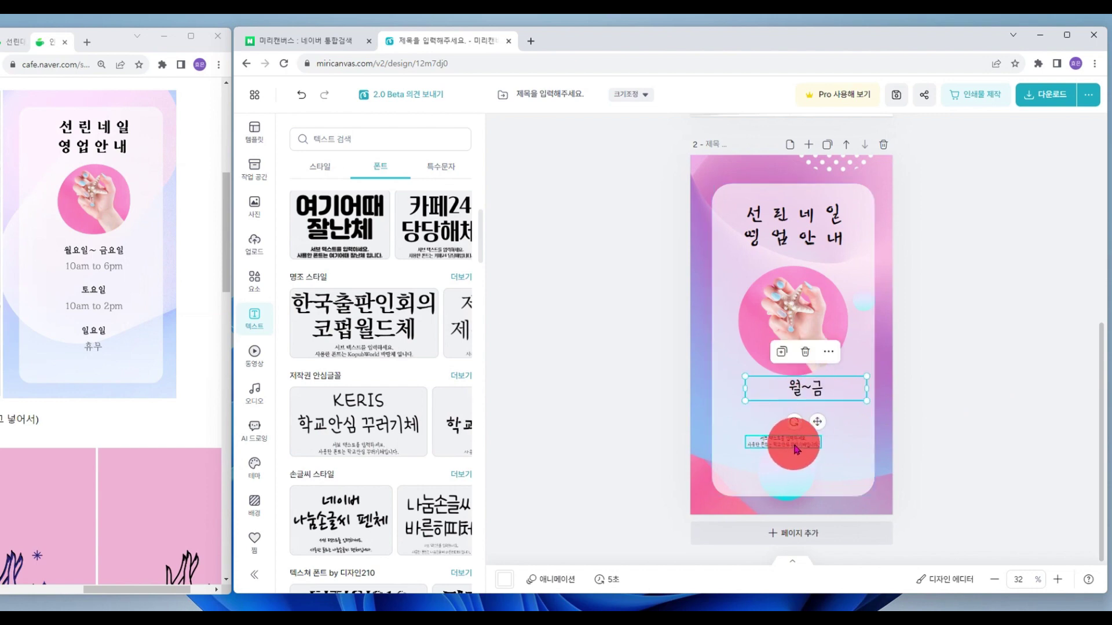
Replace the small subtext under "월~금" with a draft time starting with "10시", and set its font size to 39.6
click(793, 446)
click(793, 443)
key(BackSpace)
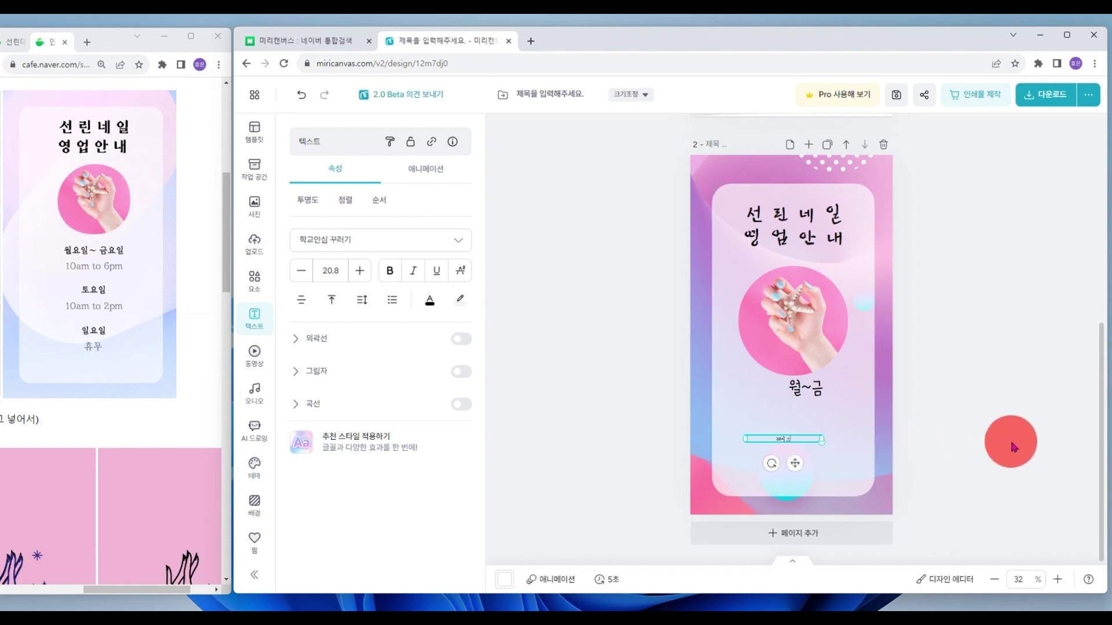
click(1013, 447)
click(779, 443)
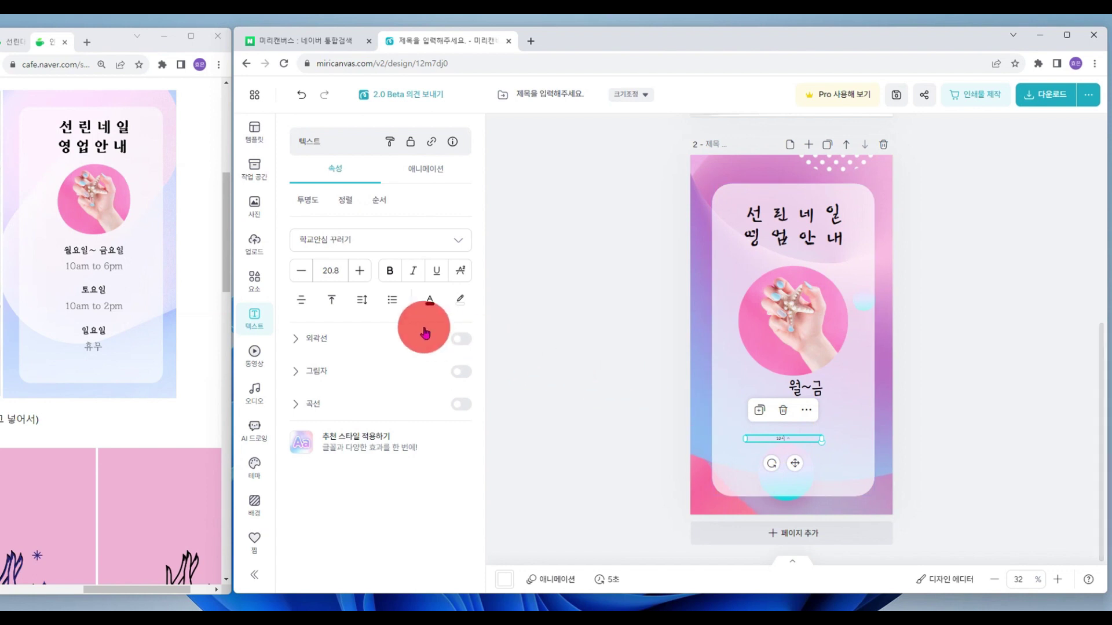
click(363, 279)
click(363, 279)
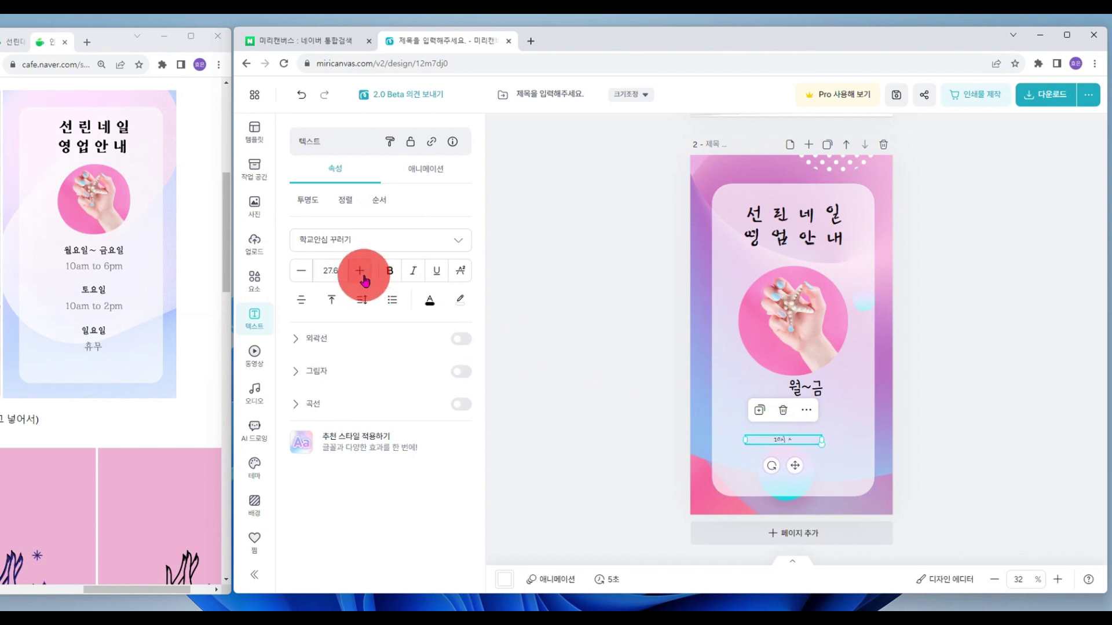
click(363, 279)
click(363, 279)
click(363, 279)
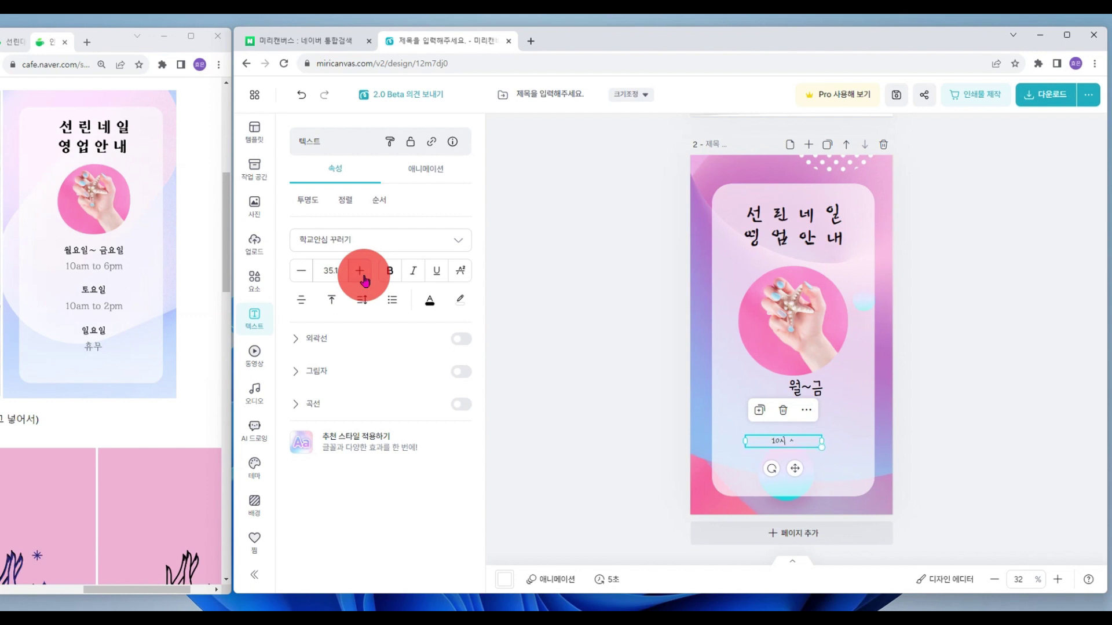
click(363, 279)
click(363, 279)
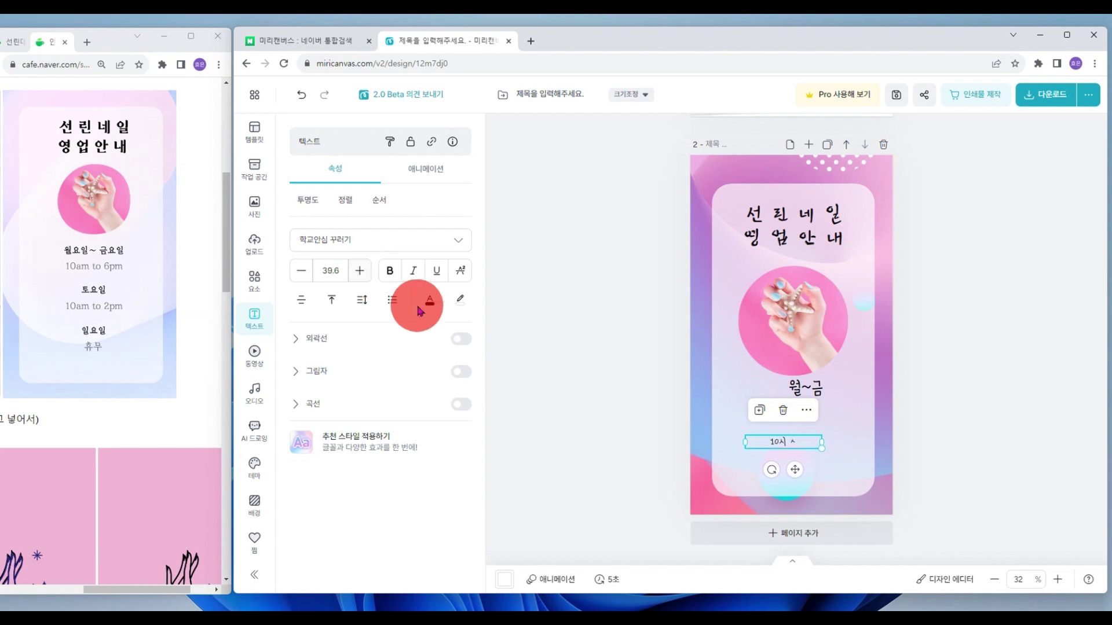
Replace the draft time text with "10am to 6pm"
double_click(794, 442)
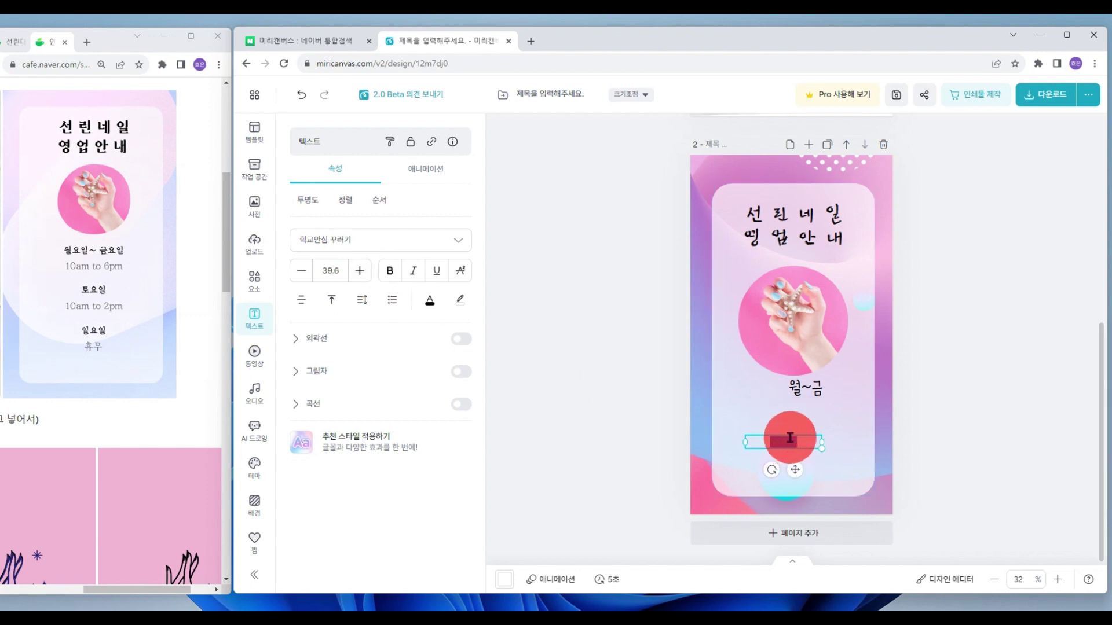
text(1)
text(0ㅁ)
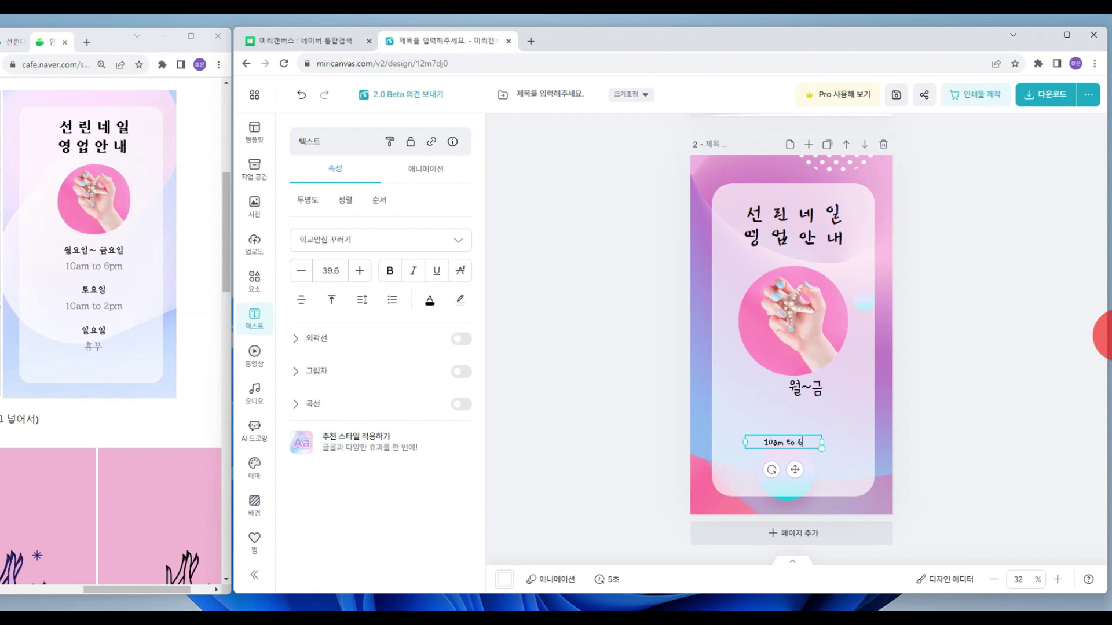
text(m)
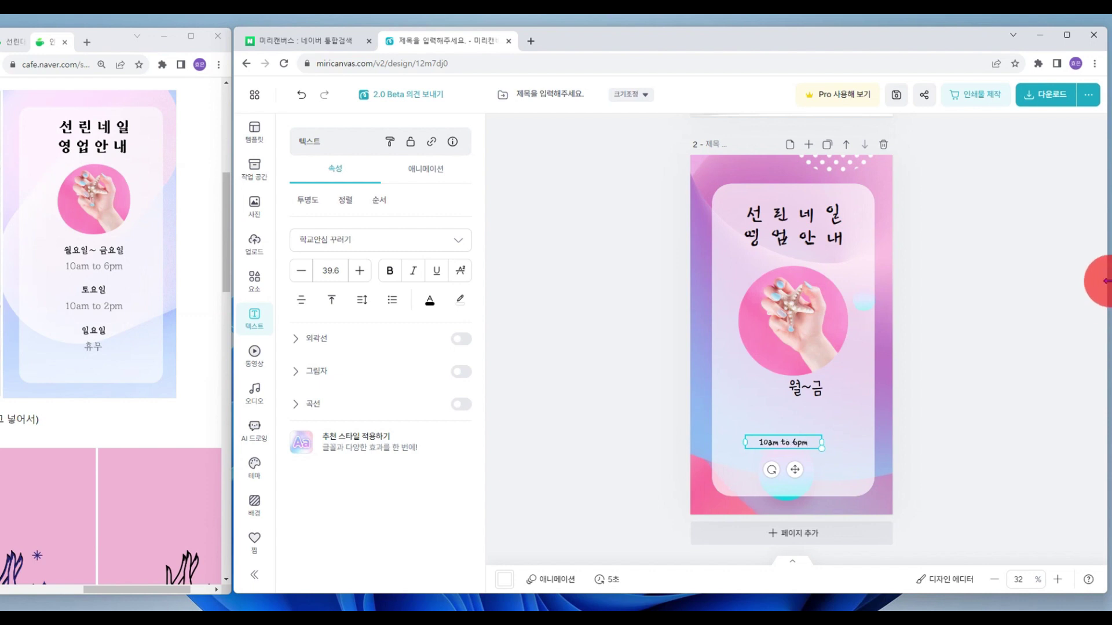
Move the "10am to 6pm" text directly below the "월~금" heading
drag(787, 442, 822, 417)
click(793, 387)
click(996, 406)
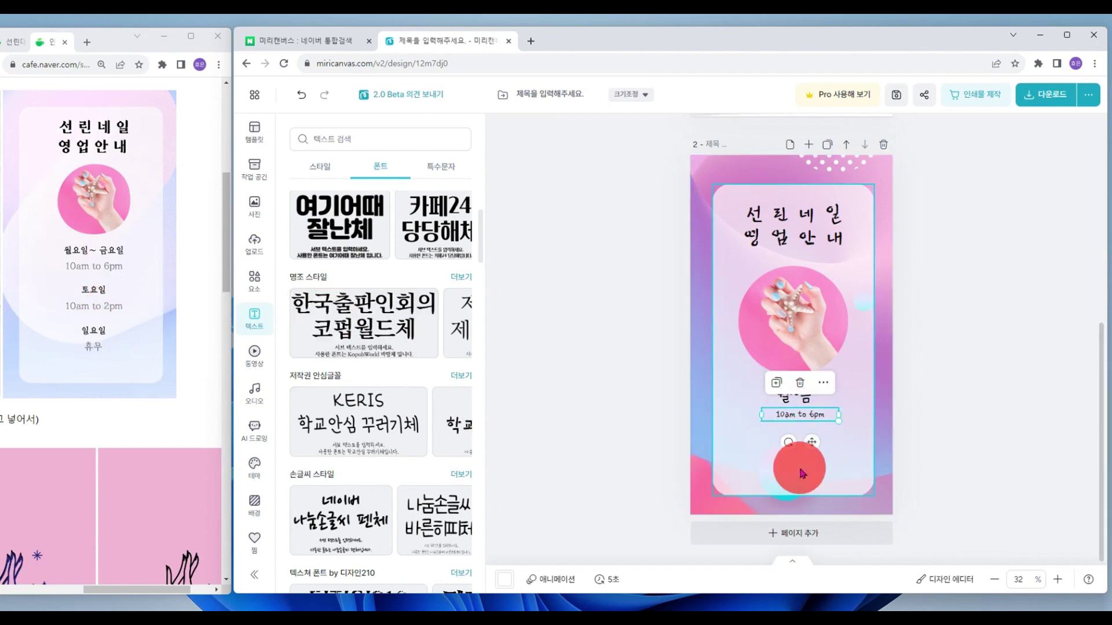
click(1053, 358)
Shrink the circular hand photo and recenter it just below the "선린네일 영업안내" title
click(787, 319)
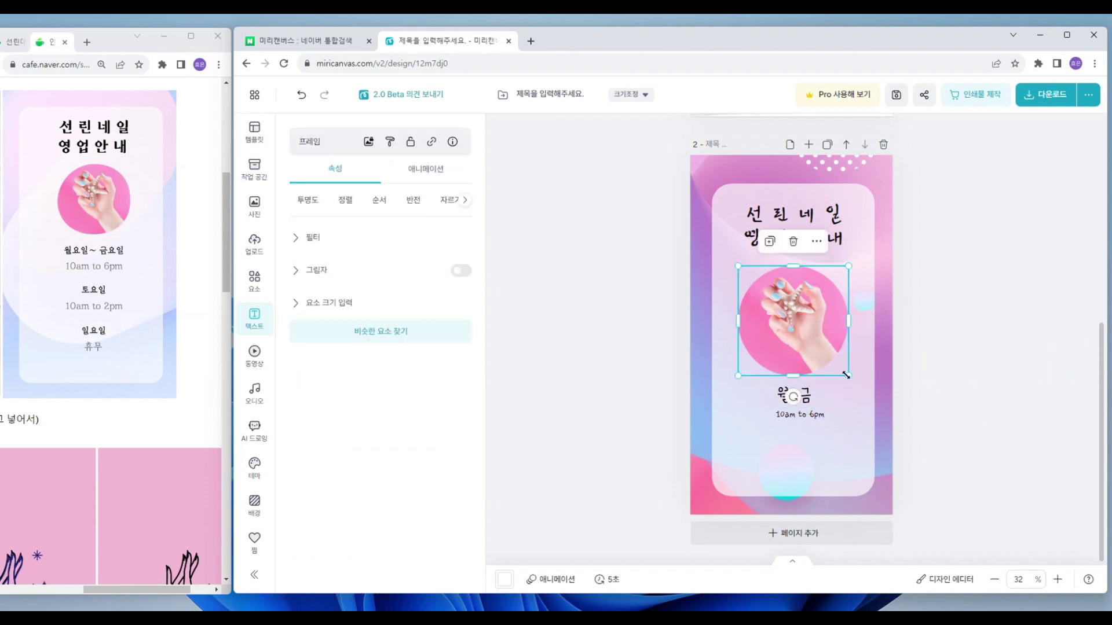
drag(847, 375, 826, 353)
drag(812, 311, 818, 307)
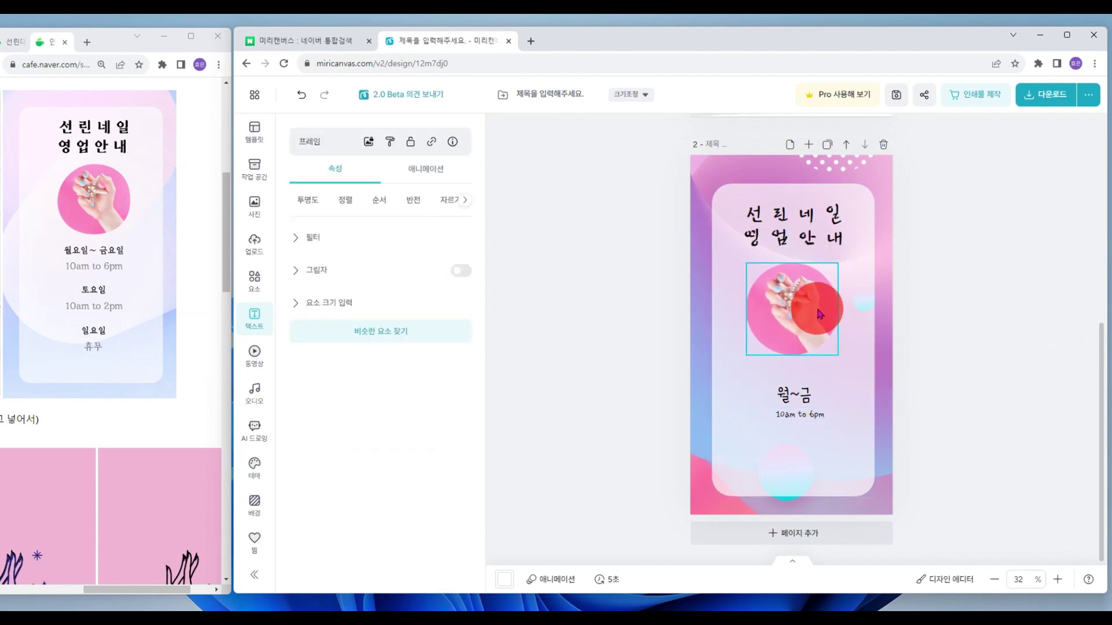
Move the "월~금" heading and its "10am to 6pm" text together up to just below the circular hand photo
click(811, 230)
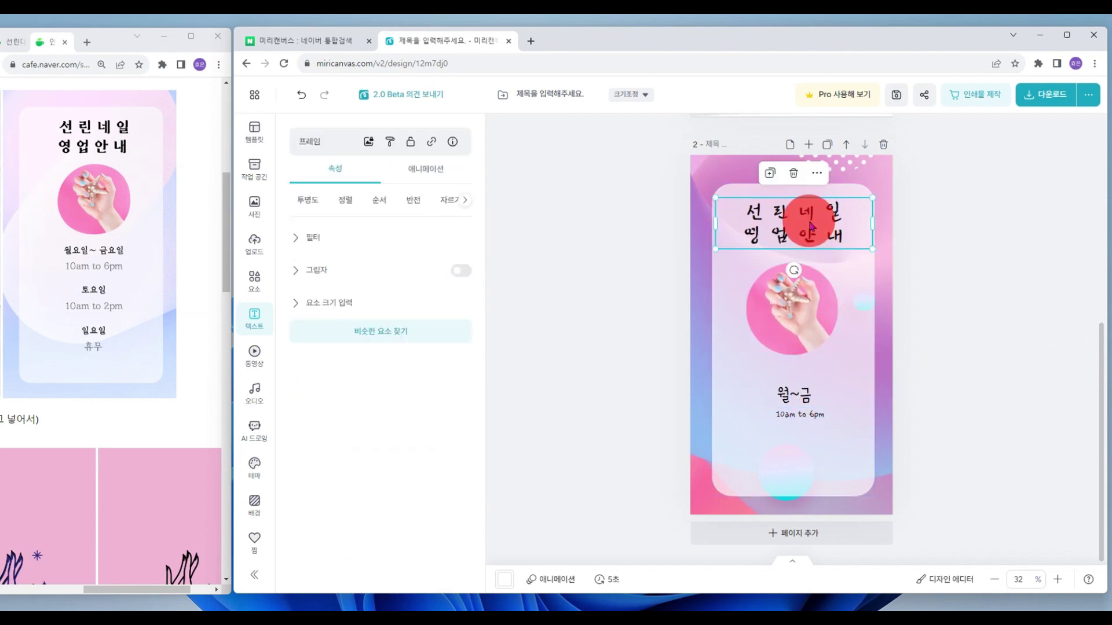
click(818, 292)
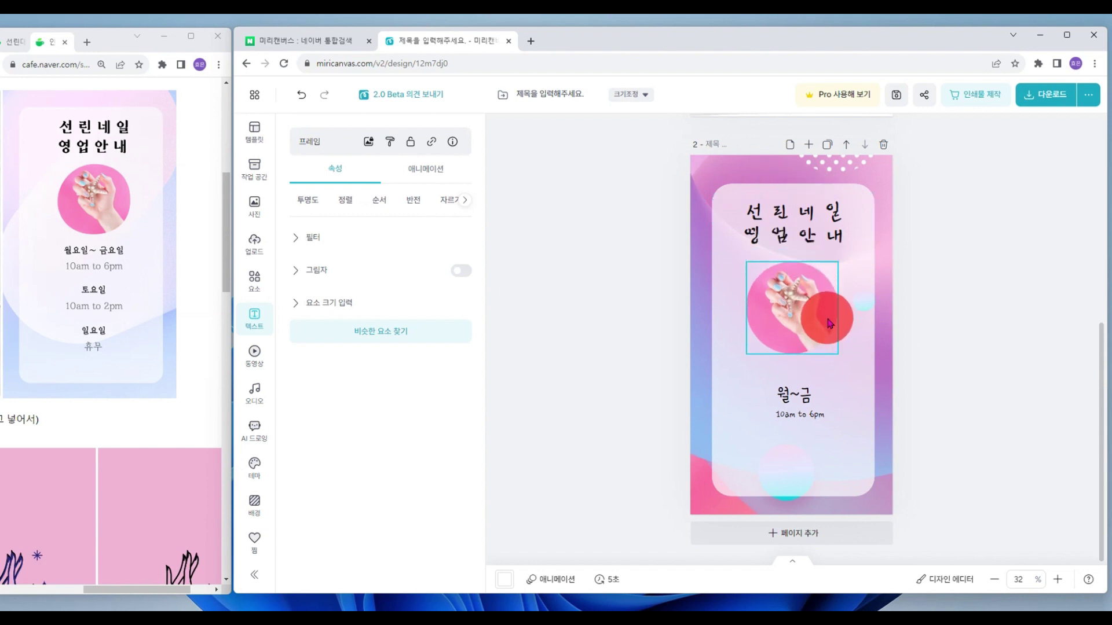
click(831, 396)
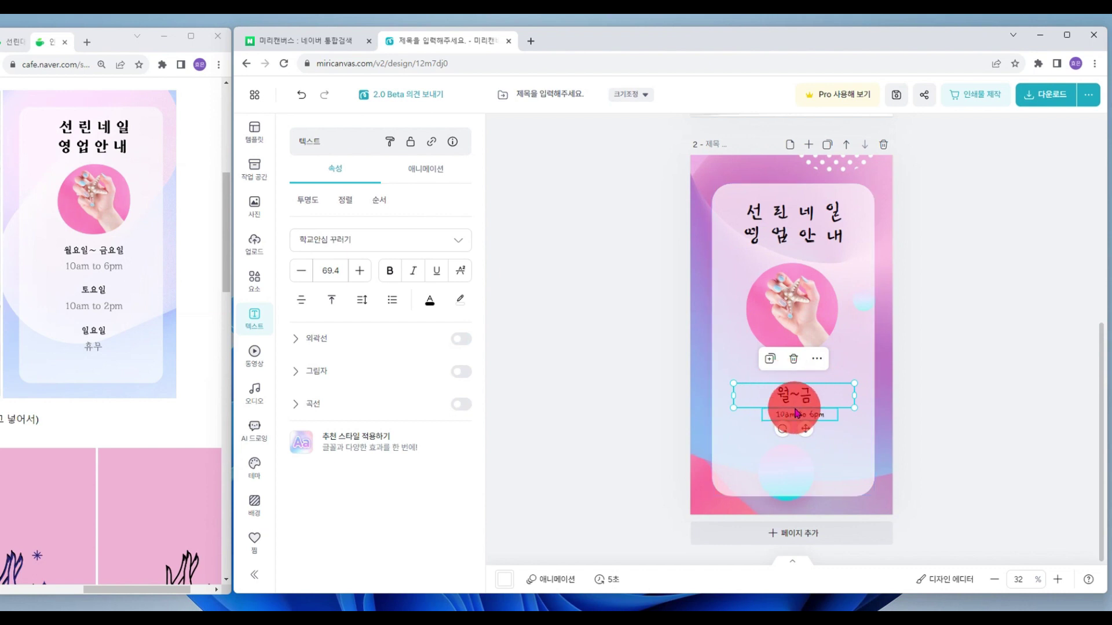
click(890, 430)
click(799, 392)
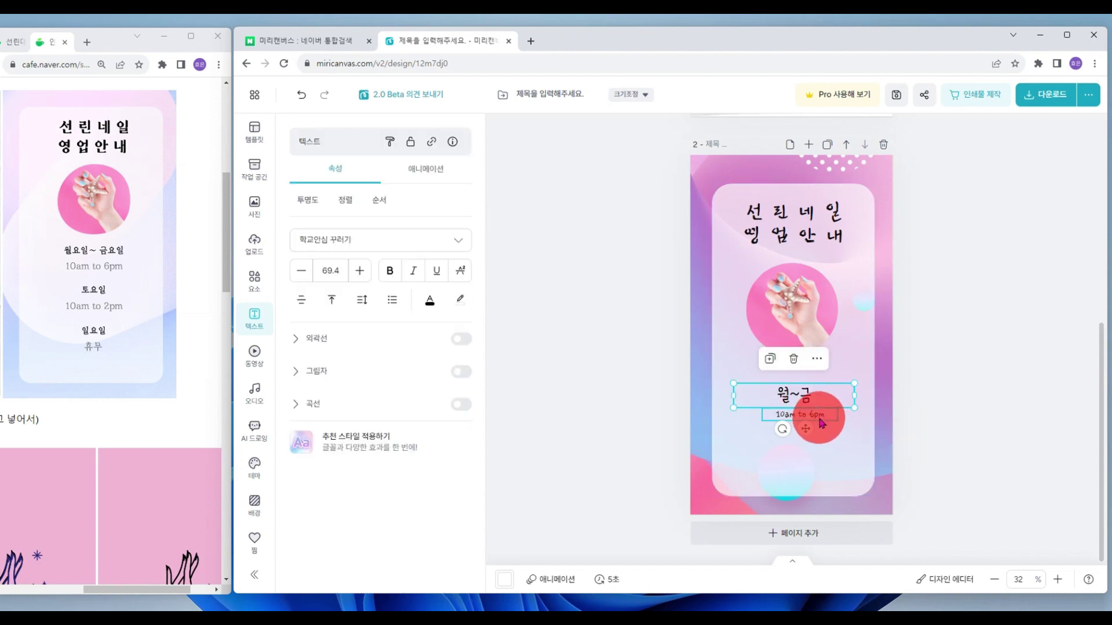
shift+click(820, 423)
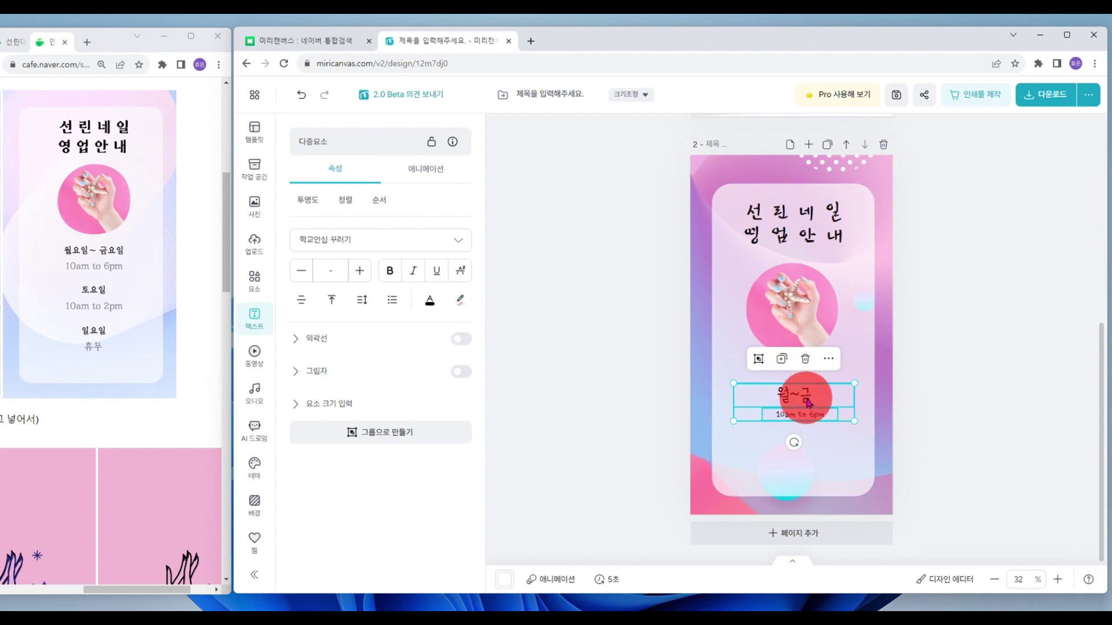
drag(808, 402, 806, 387)
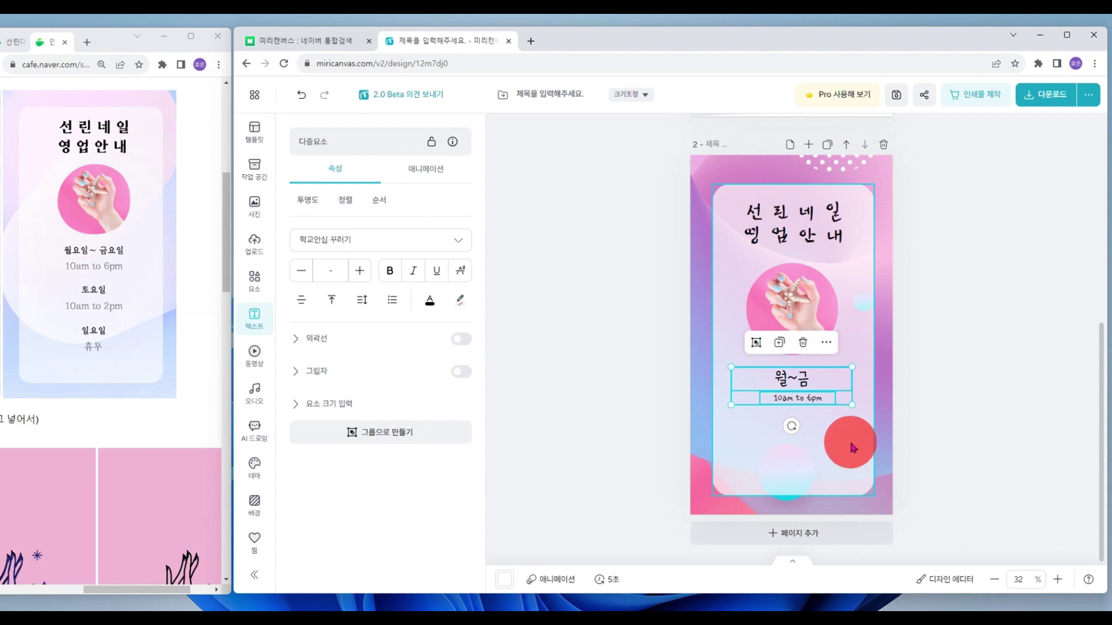
click(1007, 414)
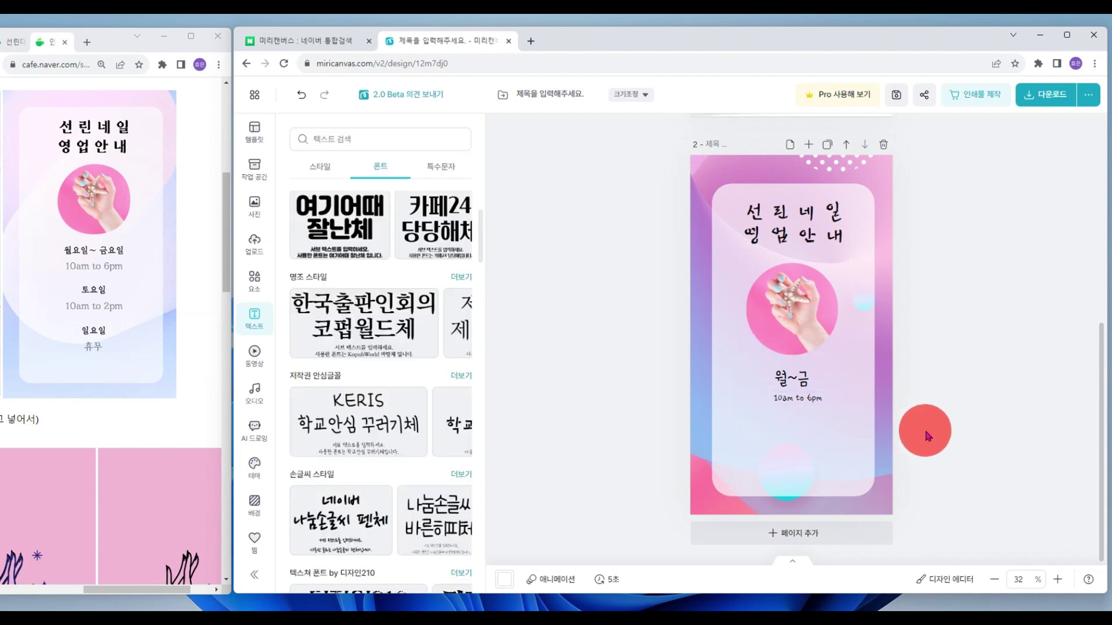
Group the "월~금" heading with its time text, and stack two copies of the group evenly below it
click(809, 385)
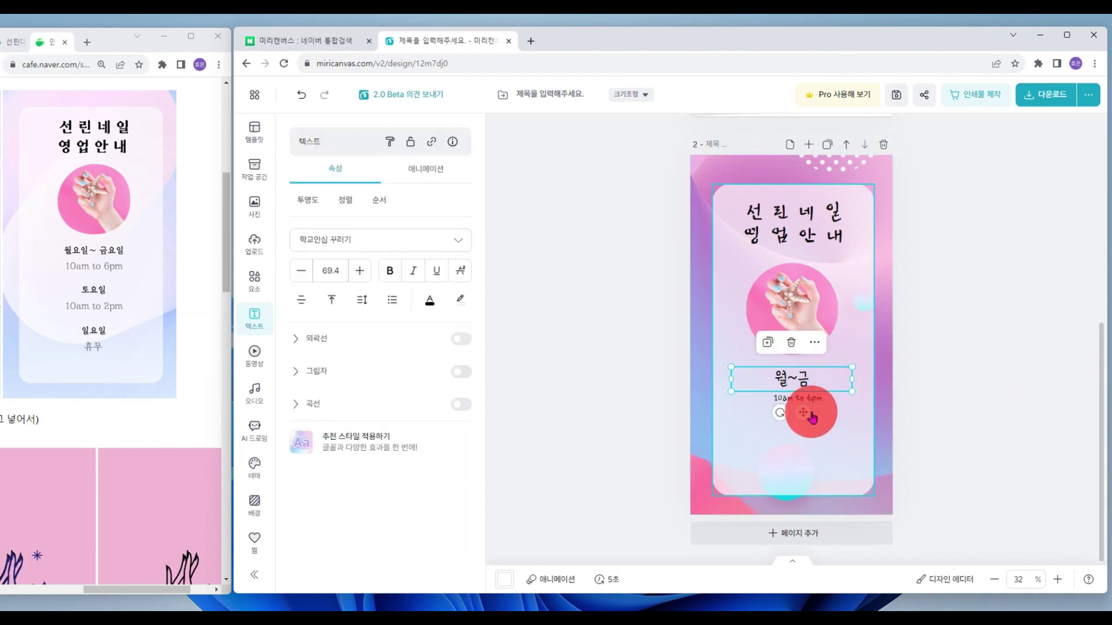
shift+click(815, 405)
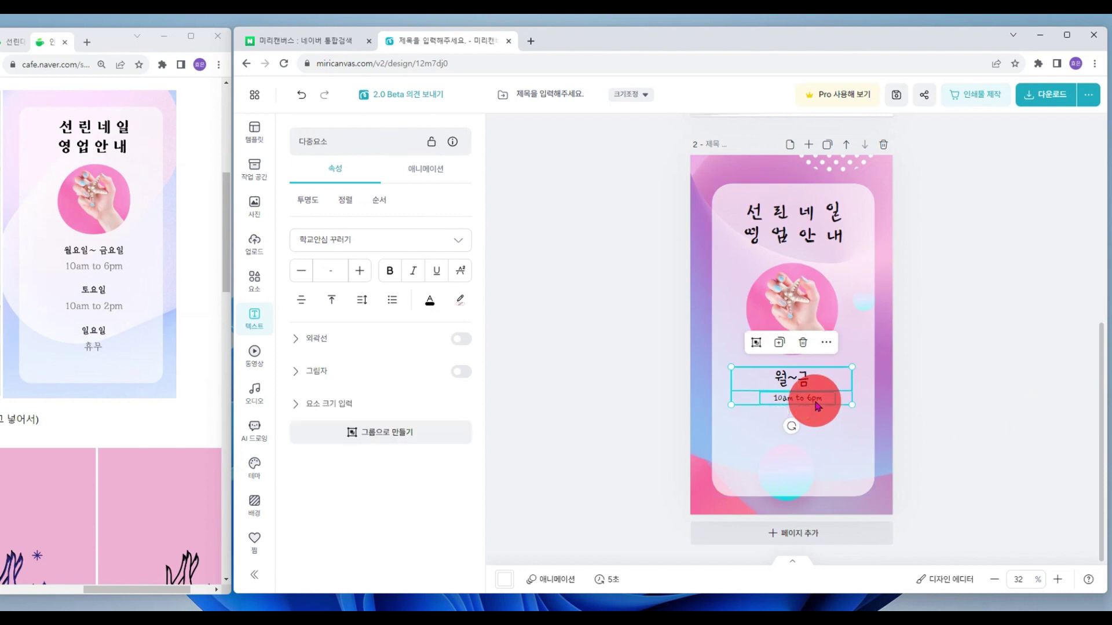
click(827, 346)
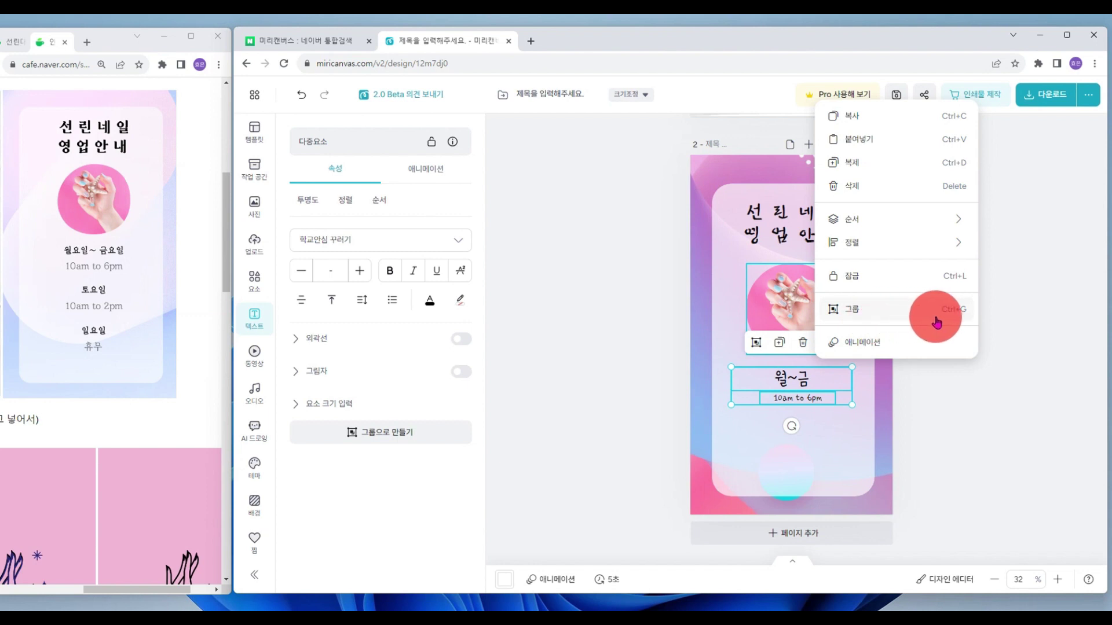
click(860, 316)
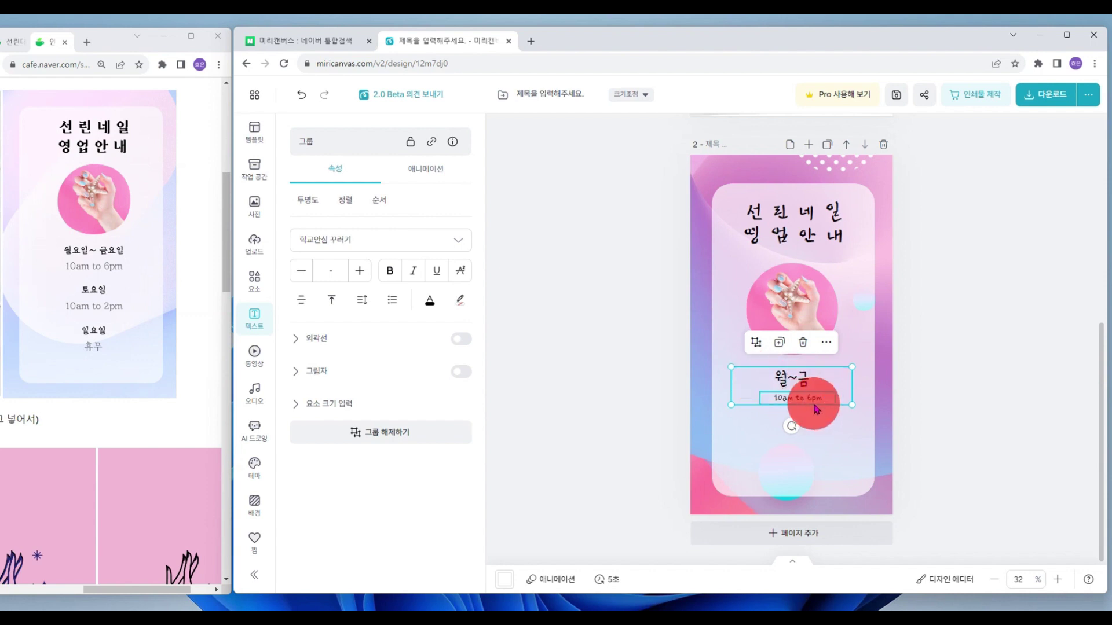
click(927, 402)
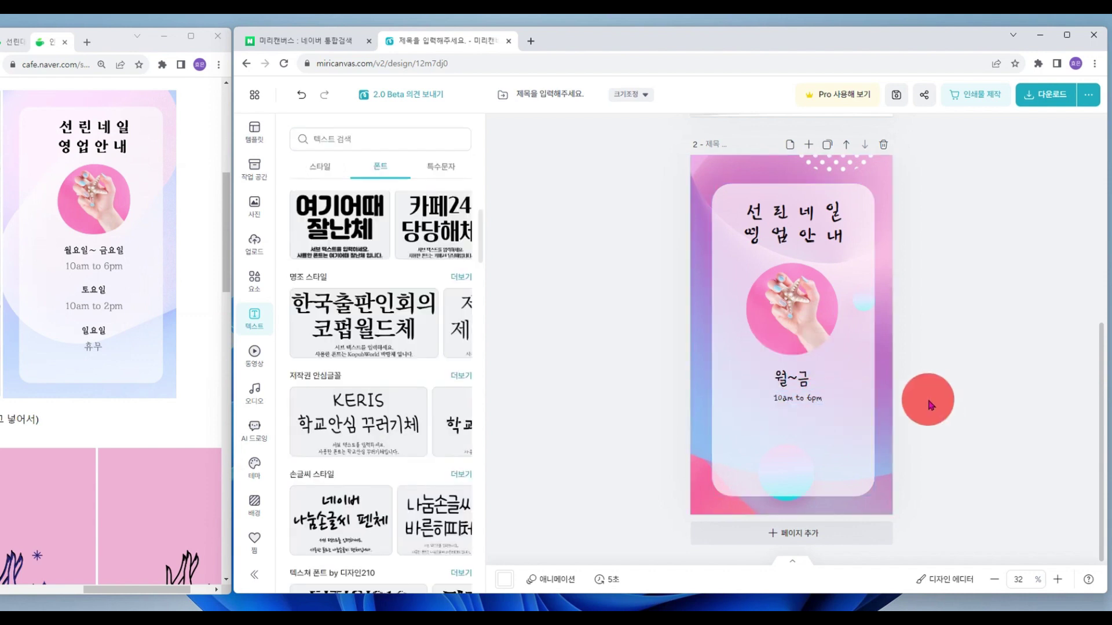
drag(842, 391, 814, 472)
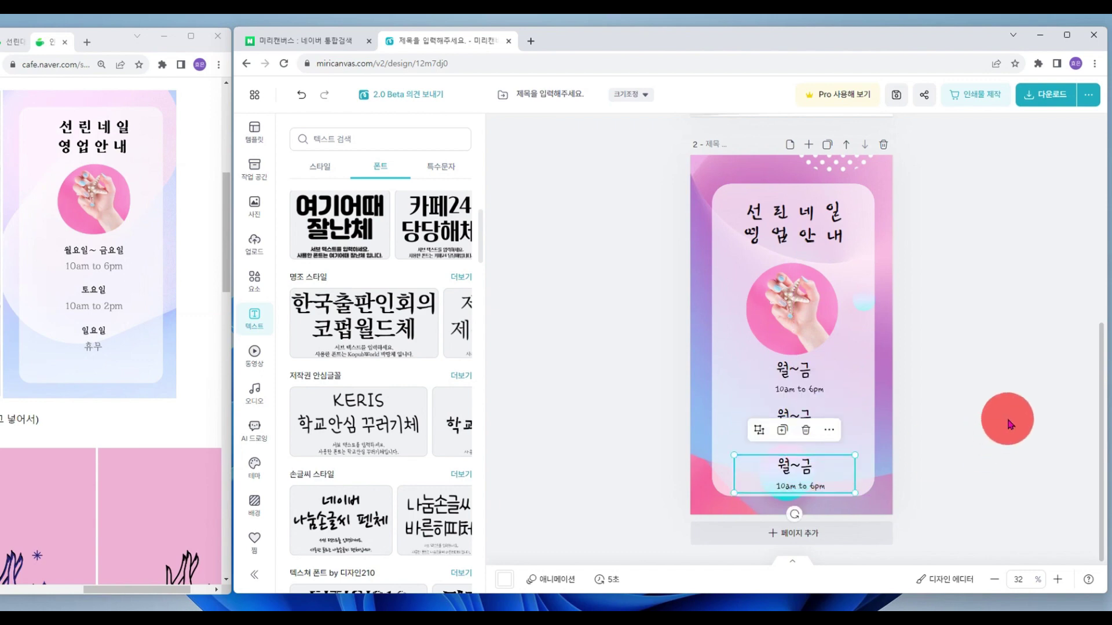
click(1005, 417)
Change the middle hours group to "토요일" with the time "10am to 2pm"
click(791, 421)
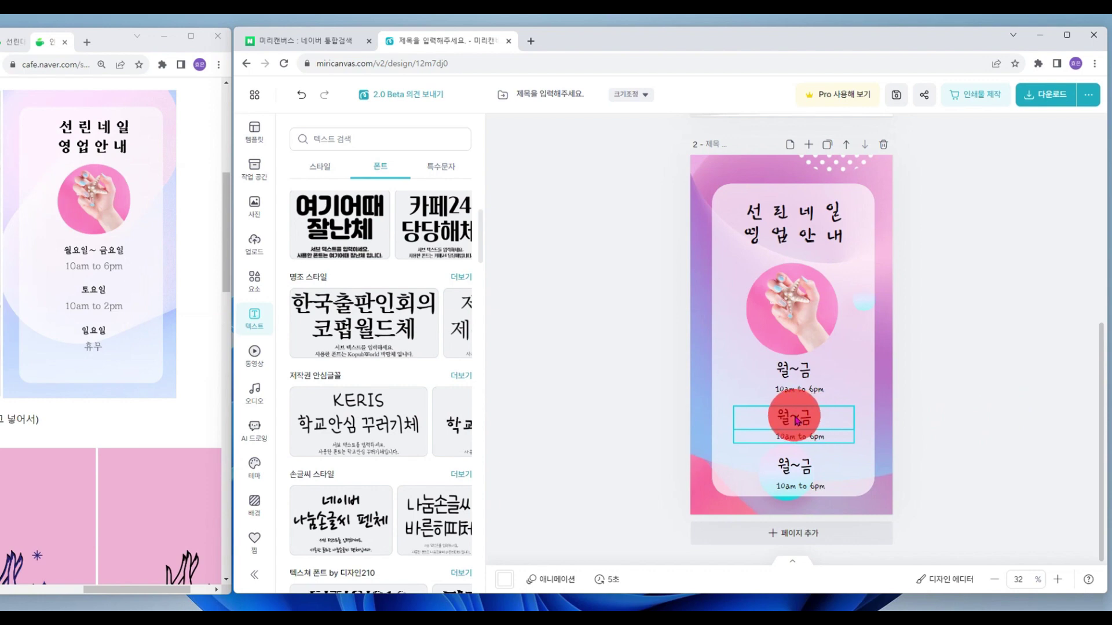
double_click(796, 421)
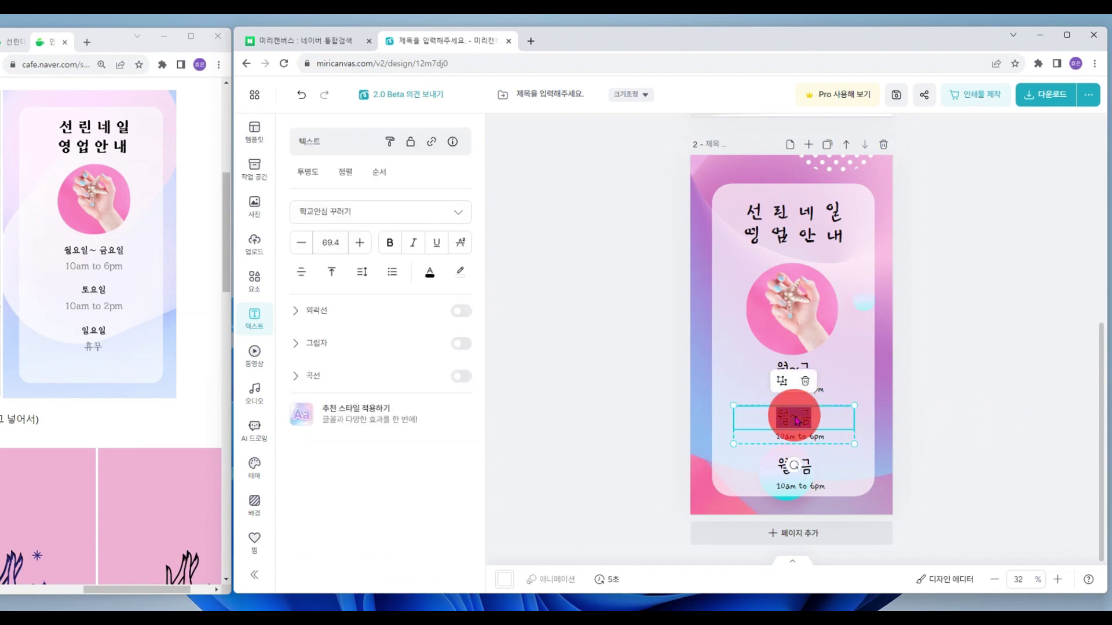
key(BackSpace)
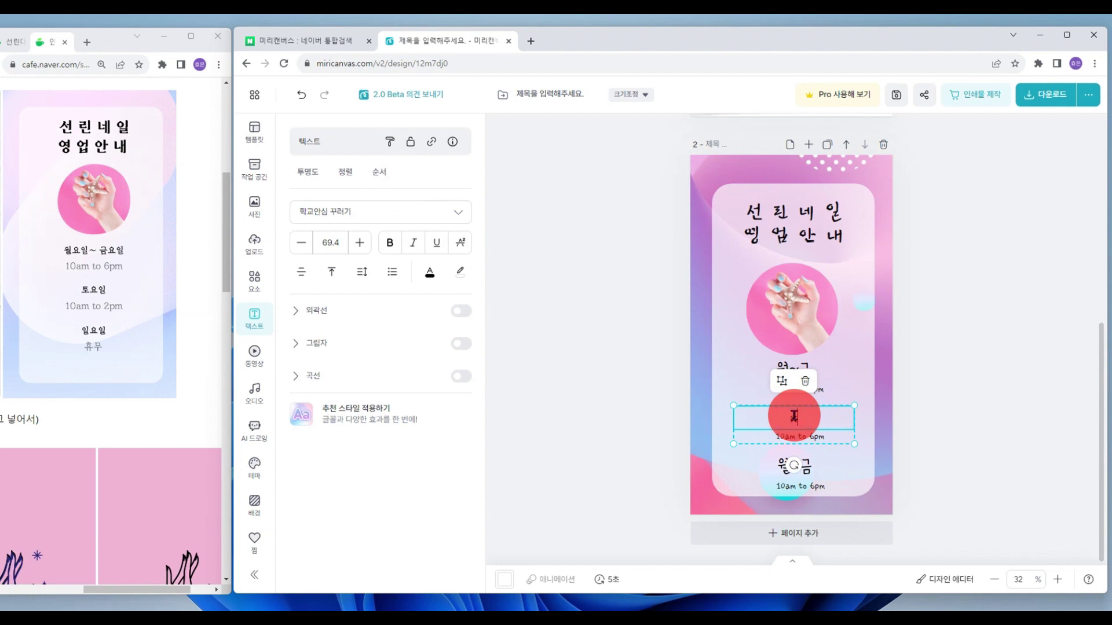
text(토요일)
click(811, 433)
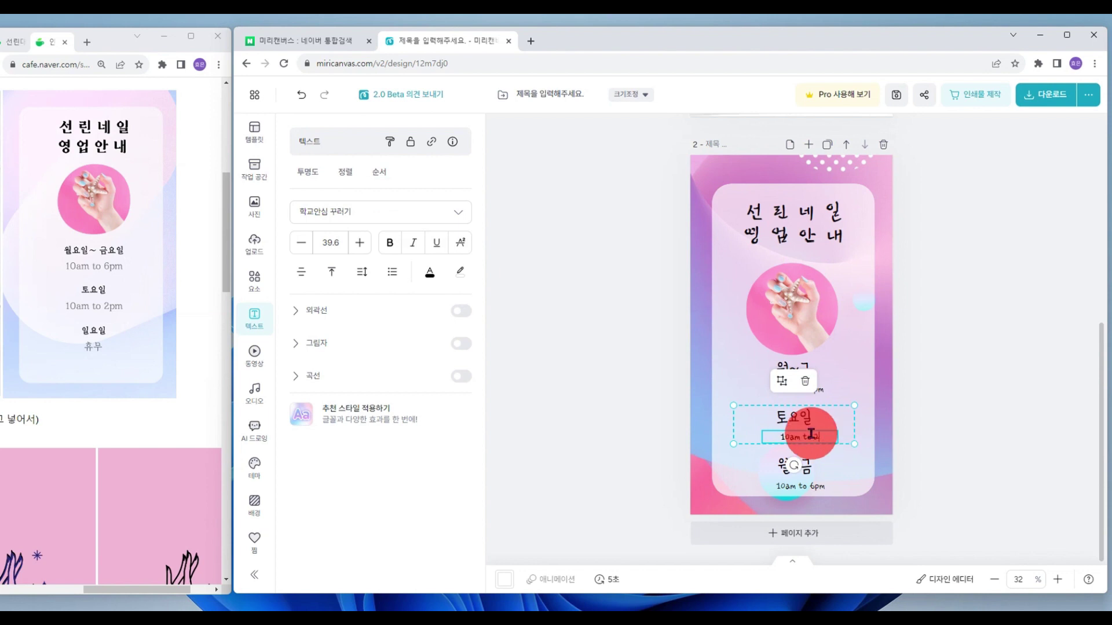
text(2pm)
Change the lowest hours group to the heading "일요일" with "휴무" beneath it
double_click(796, 463)
text(이요일)
double_click(813, 486)
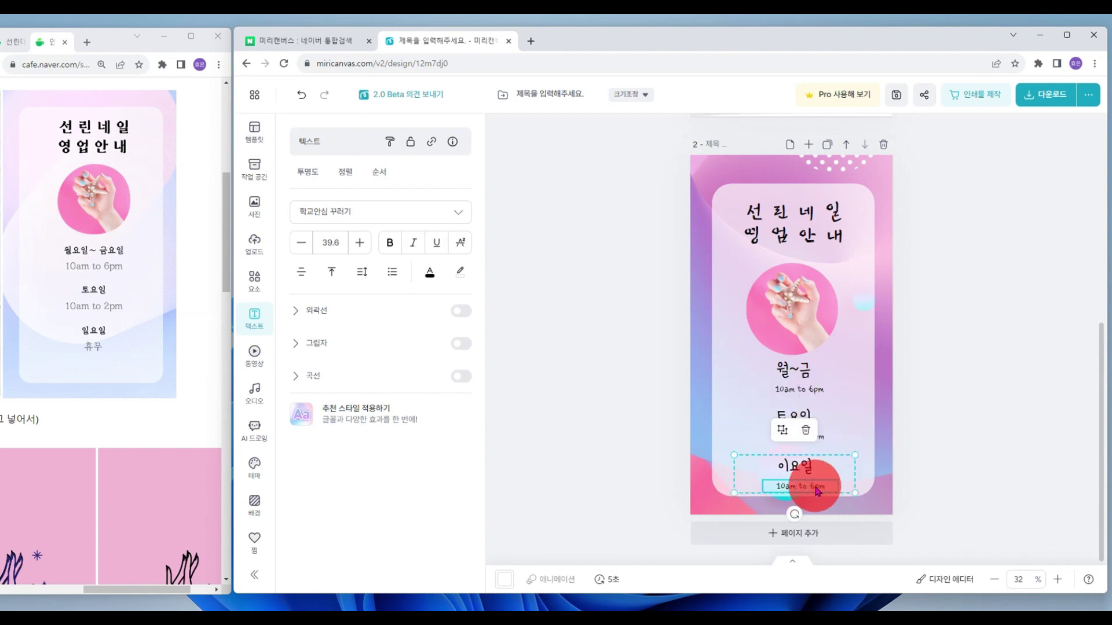
text(휴무)
click(794, 461)
double_click(848, 461)
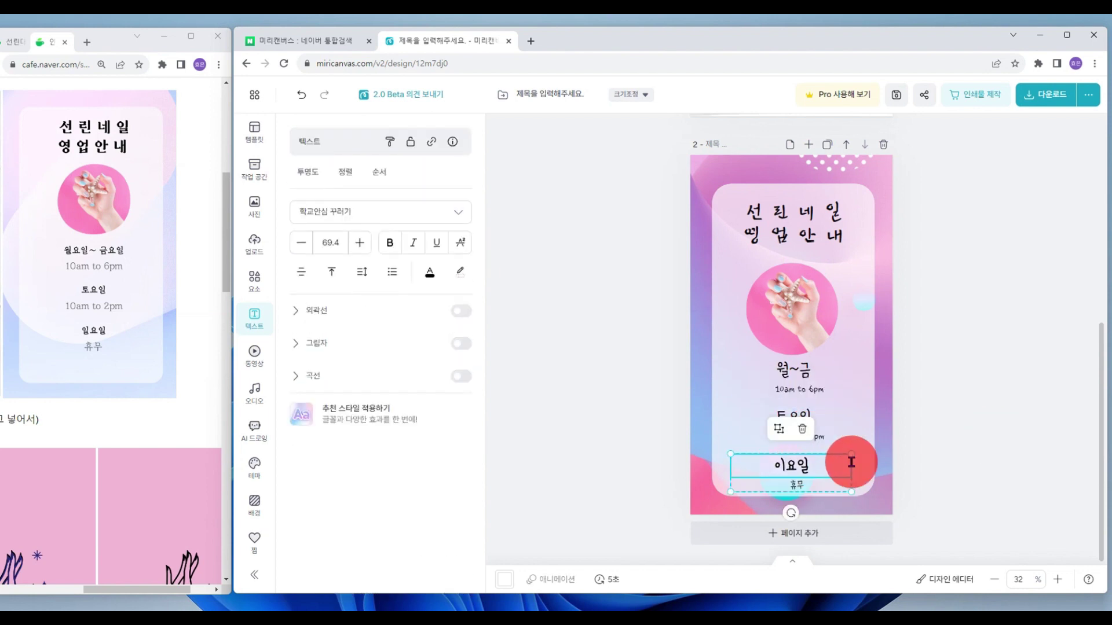
key(Home)
key(Delete)
text(일)
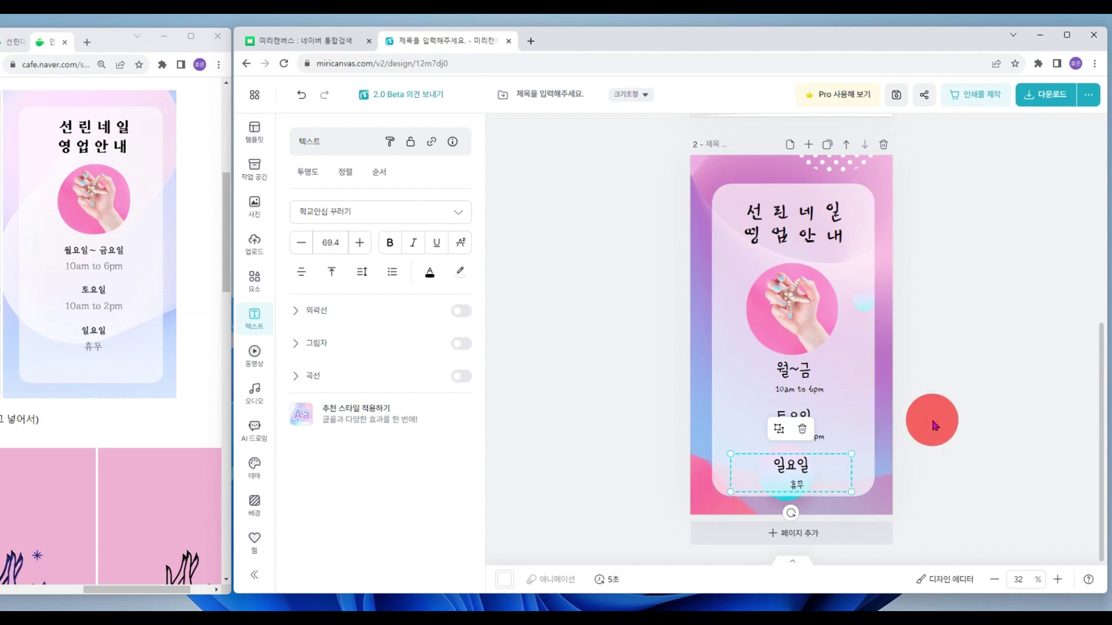
click(948, 290)
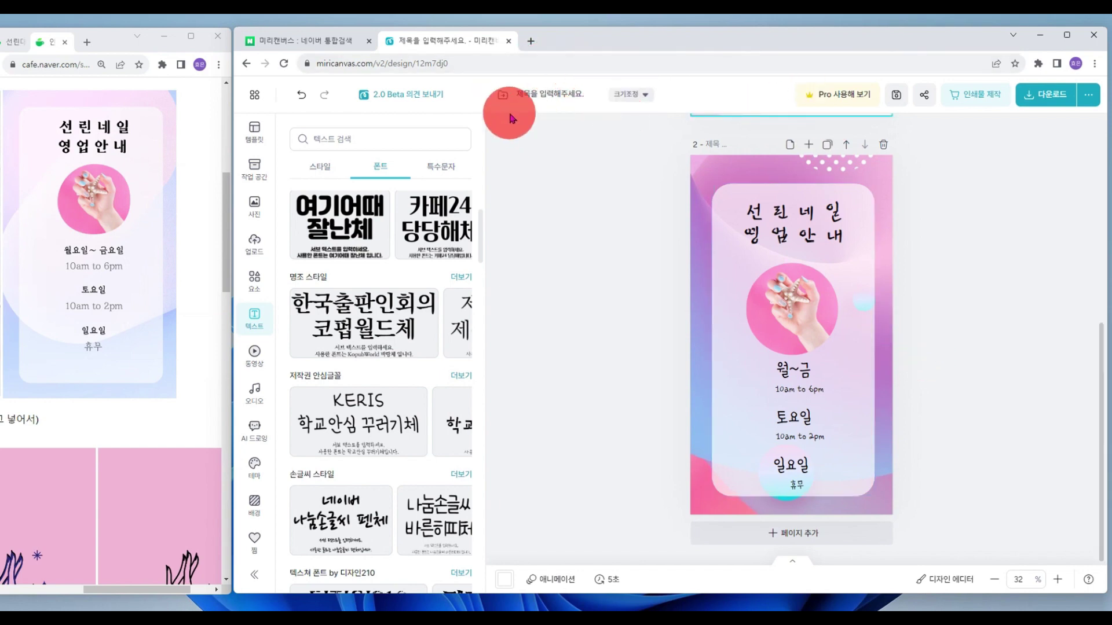
Title the design "인스타스토리게시물" and save it
click(534, 91)
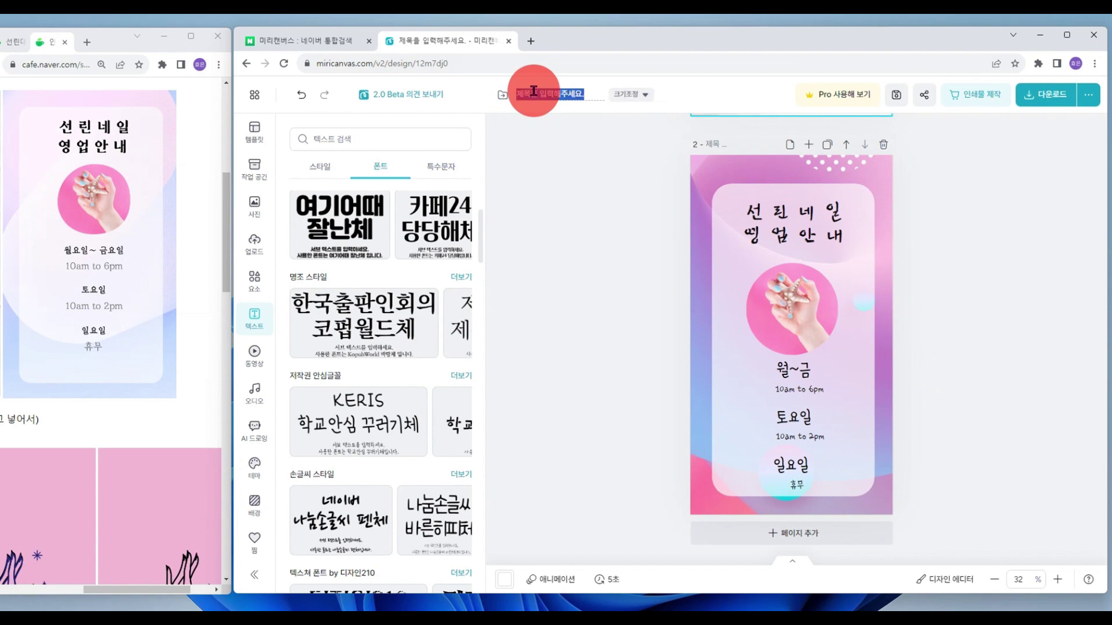
text(시)
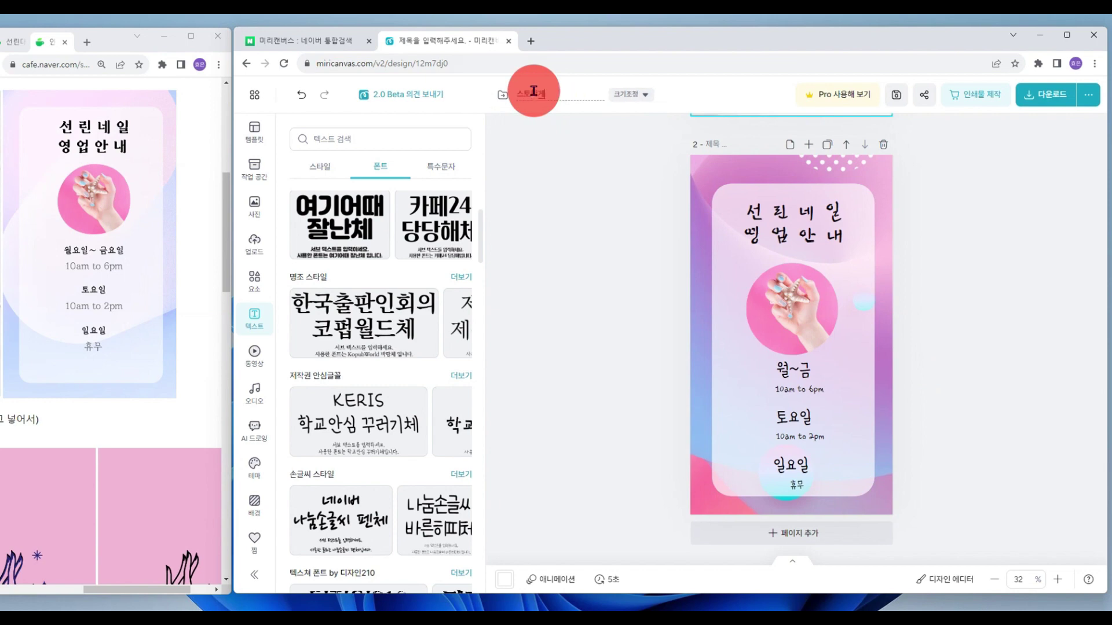
text(토리게시물물)
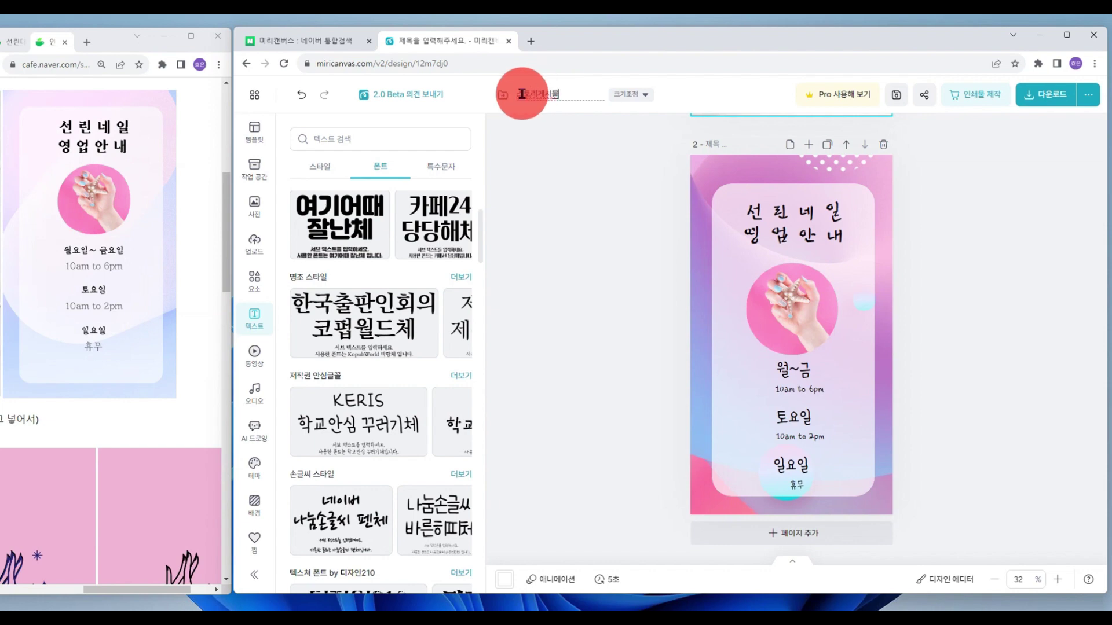
text(인)
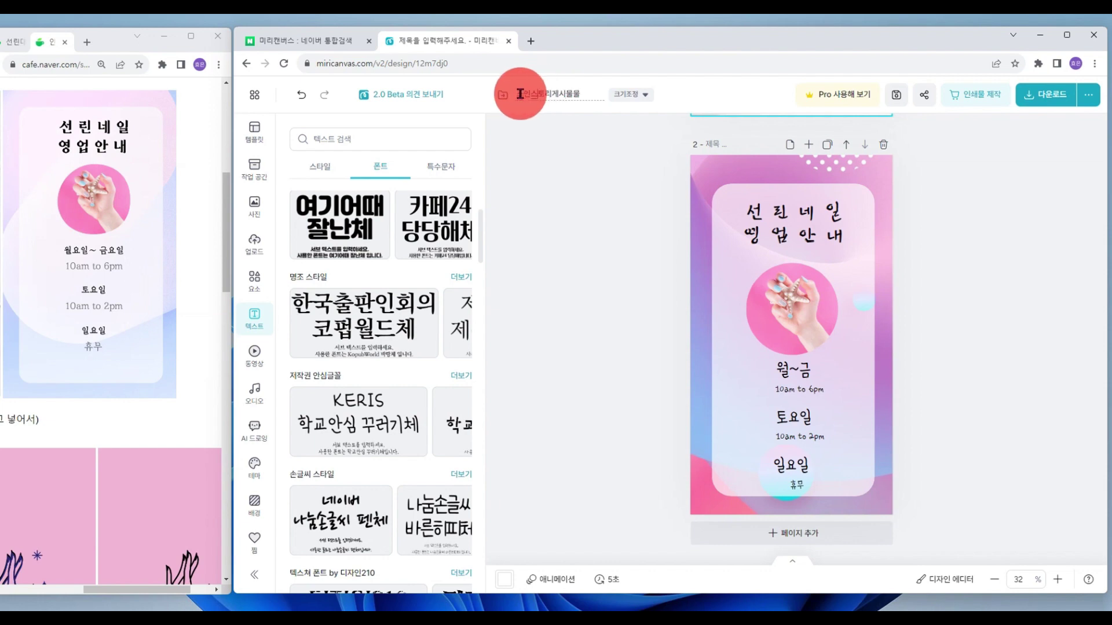
text(타스)
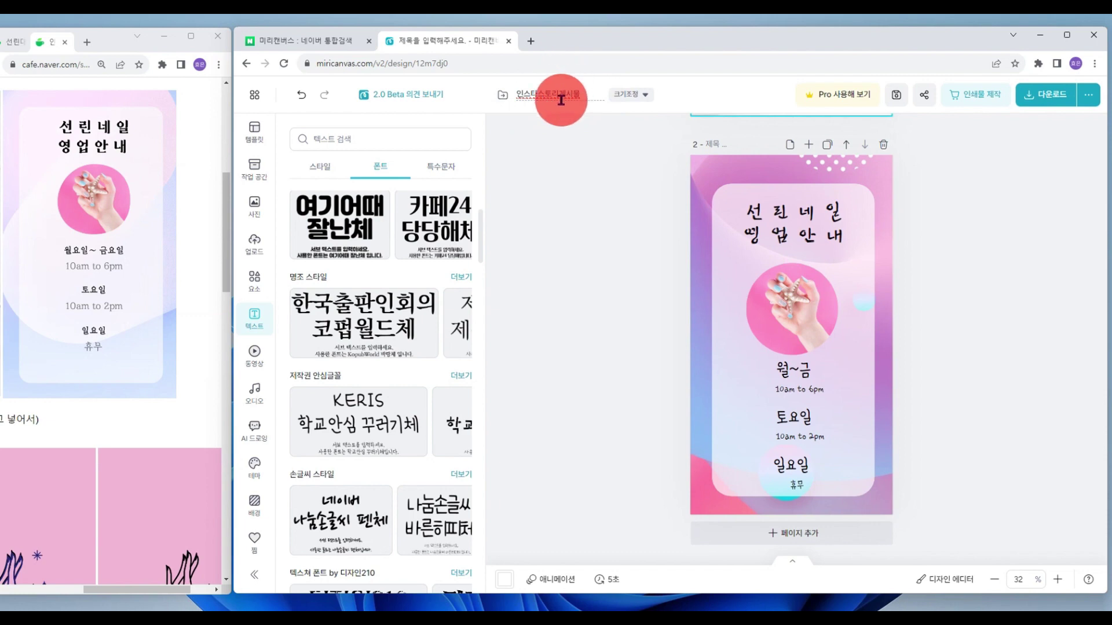
click(898, 98)
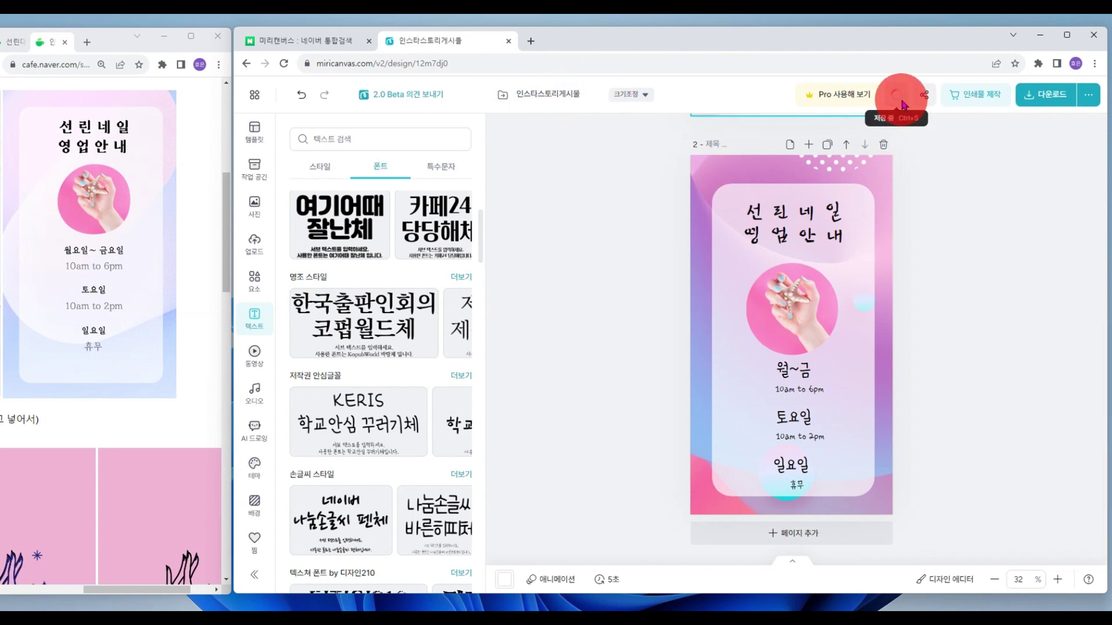
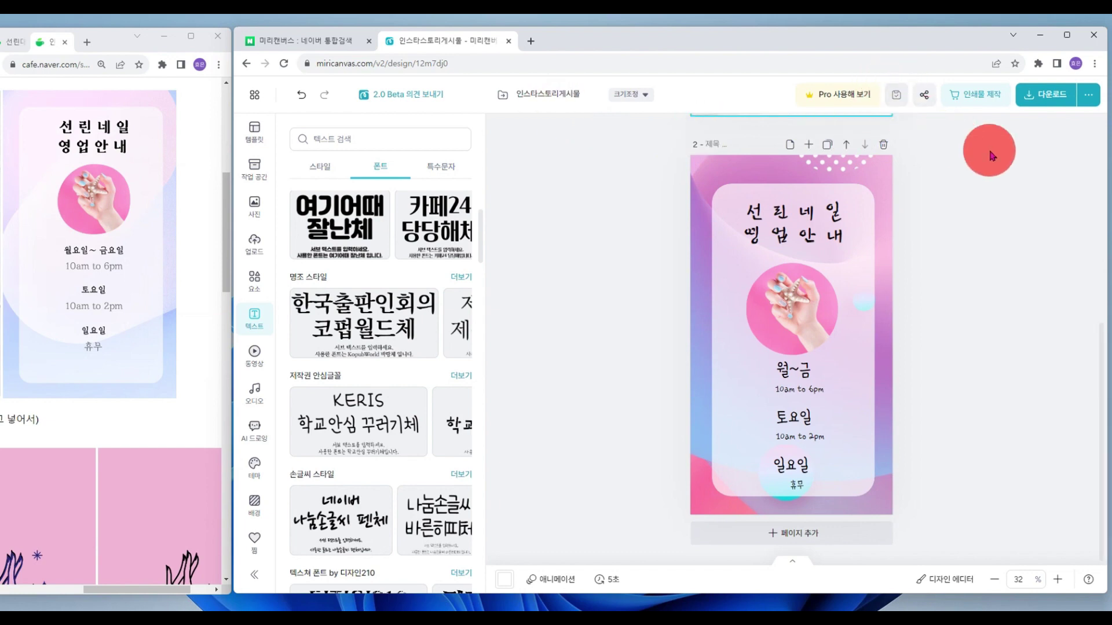
Download all pages (1~2) of the design as high-resolution PNG images and dismiss the Hancom update notification
click(1033, 98)
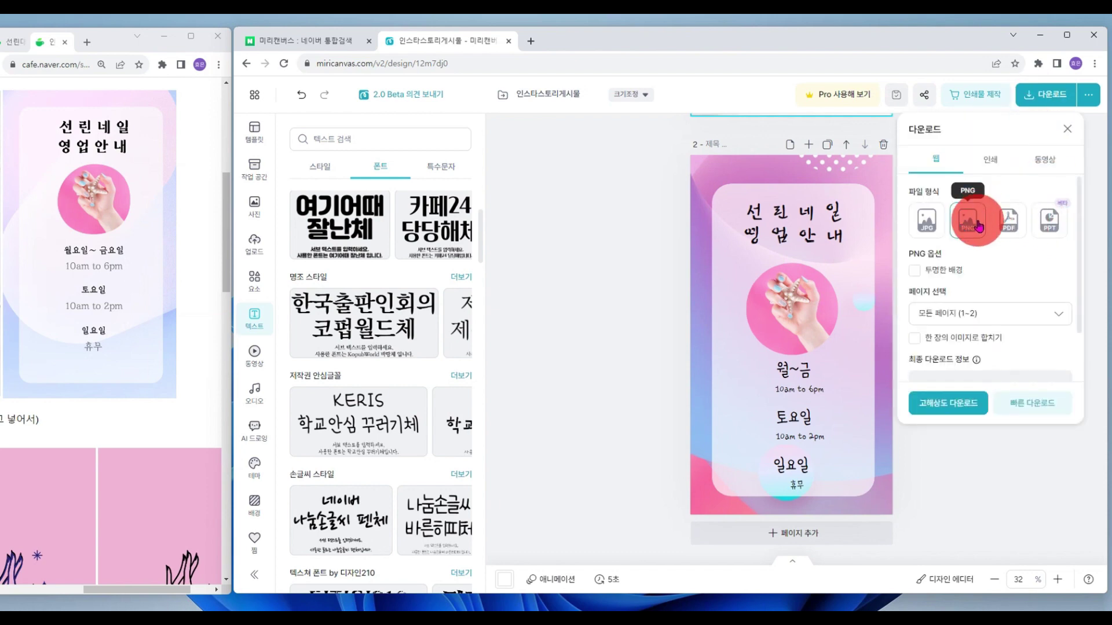
scroll(724, 223, up, 4)
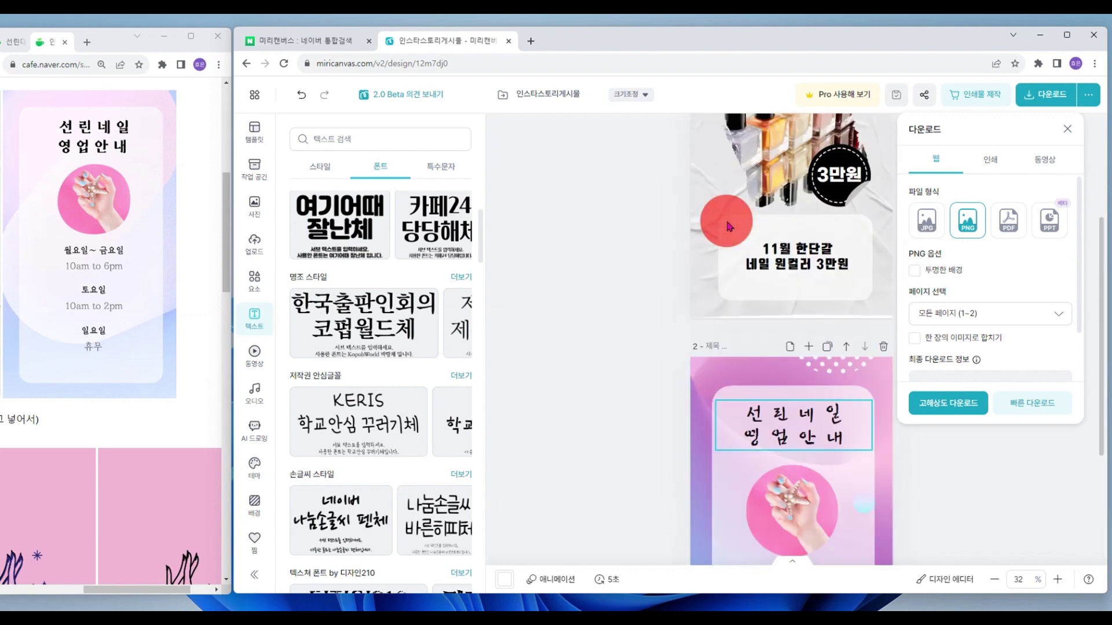
scroll(729, 226, down, 1)
scroll(729, 226, up, 3)
scroll(730, 226, down, 3)
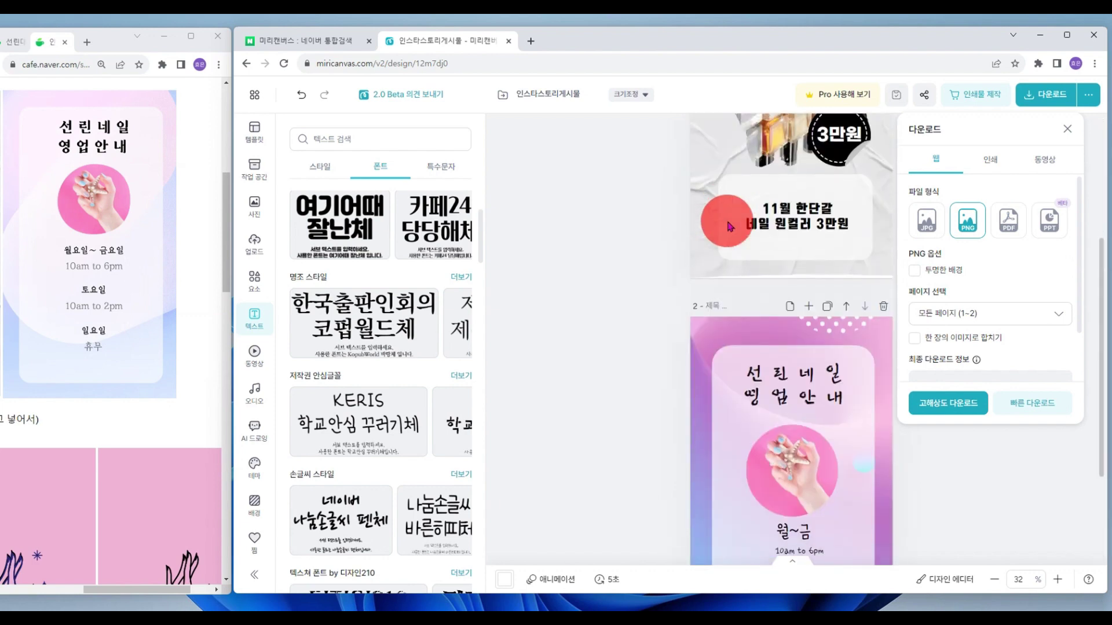
scroll(730, 226, down, 3)
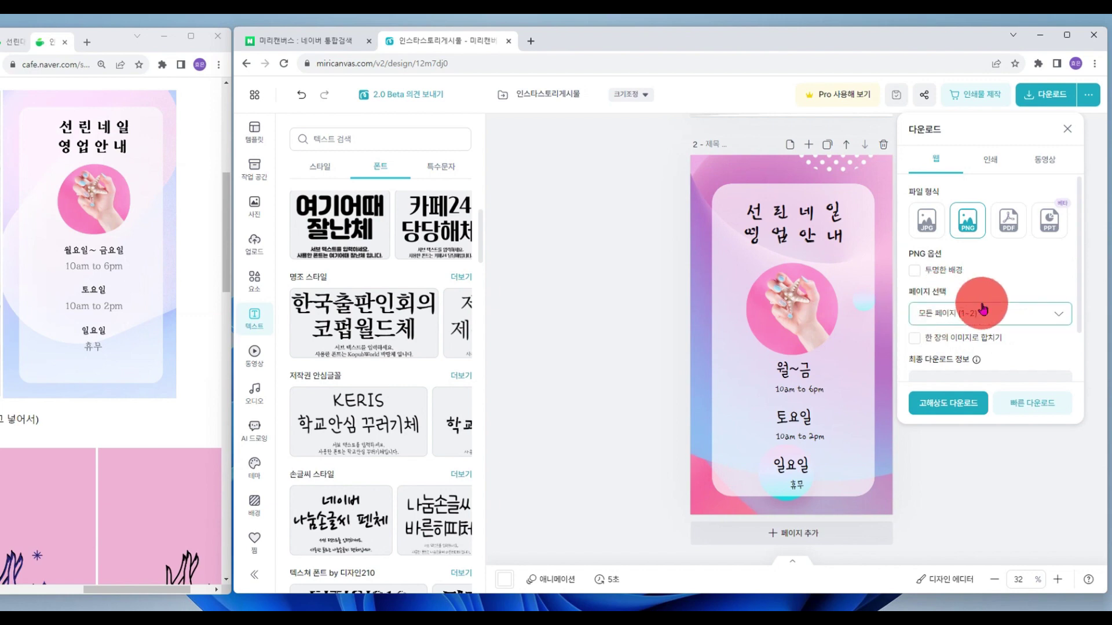
click(954, 406)
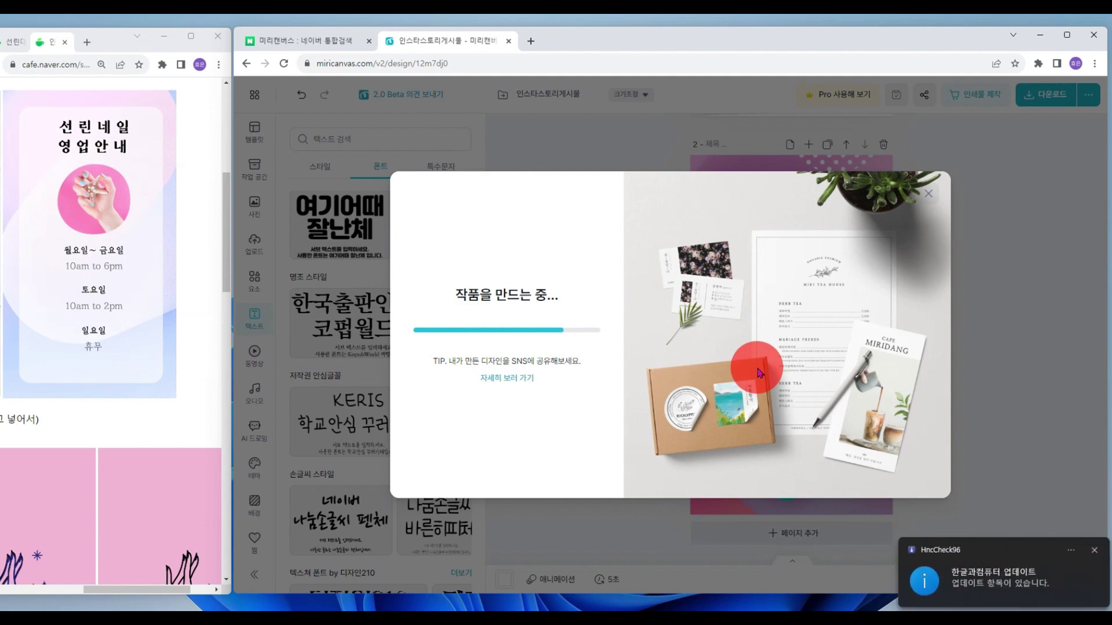
click(1094, 551)
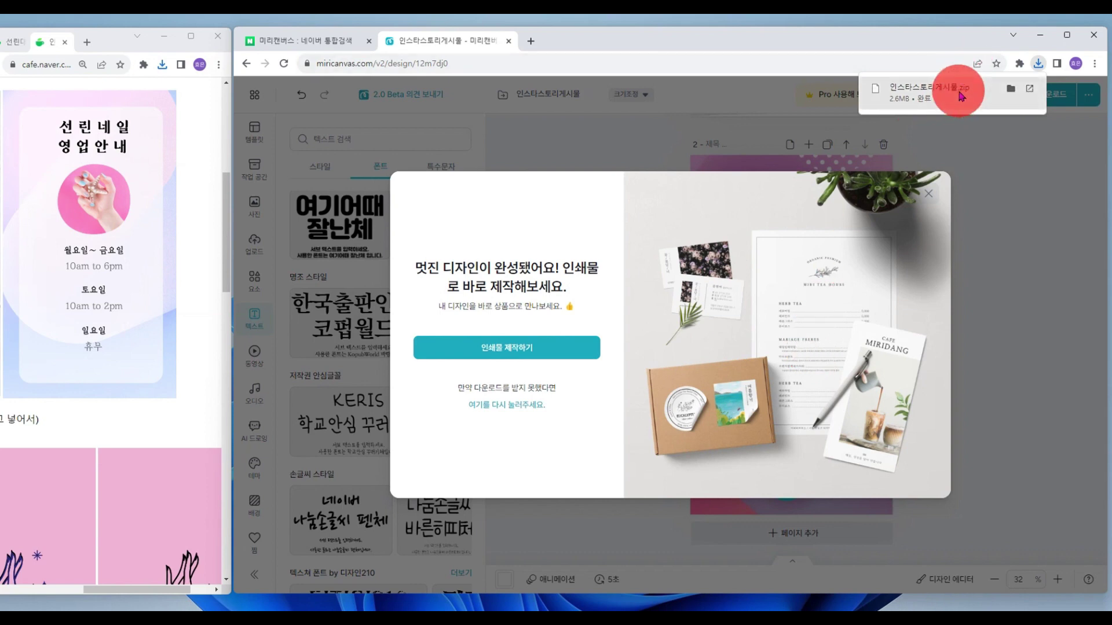
mouse_move(624, 617)
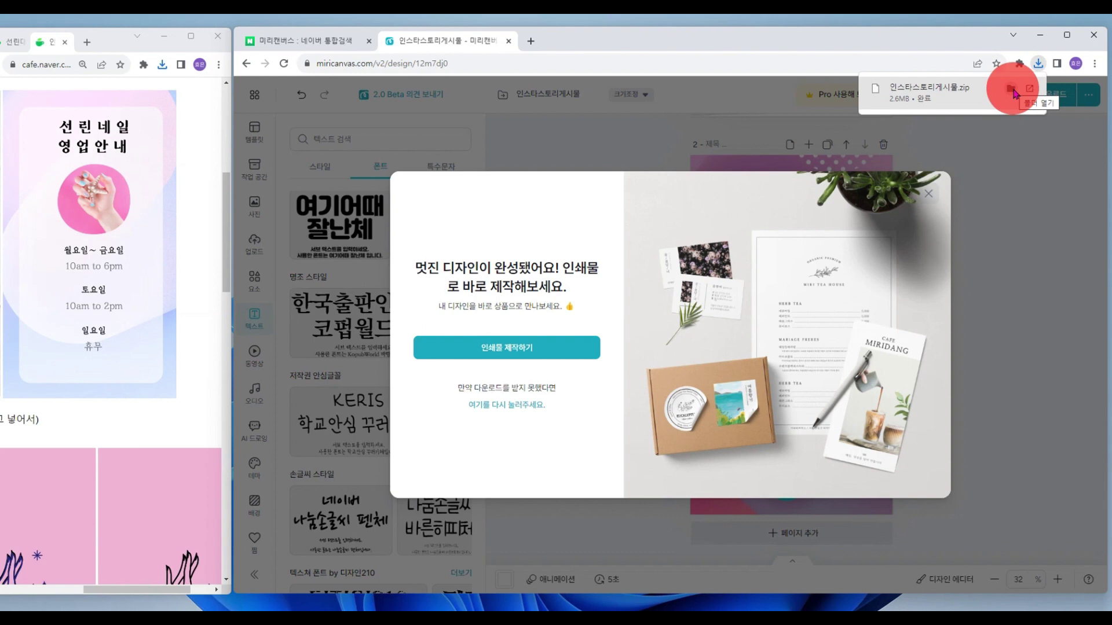
Extract 인스타스토리게시물.zip in the Downloads folder and show the extracted images as extra large icons
click(1012, 90)
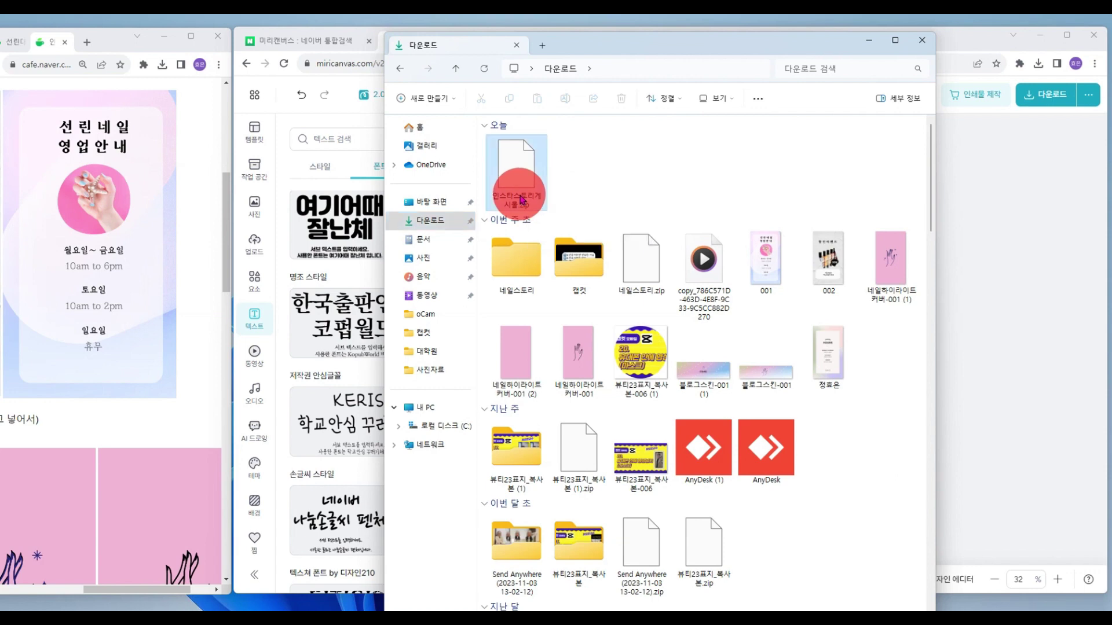
right_click(519, 200)
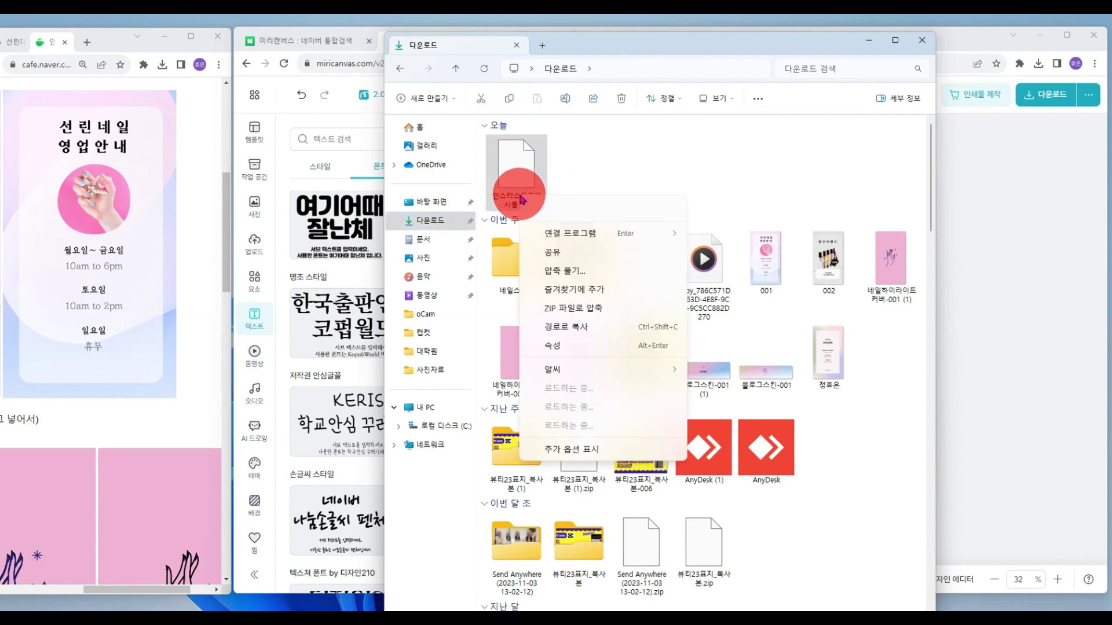
click(573, 272)
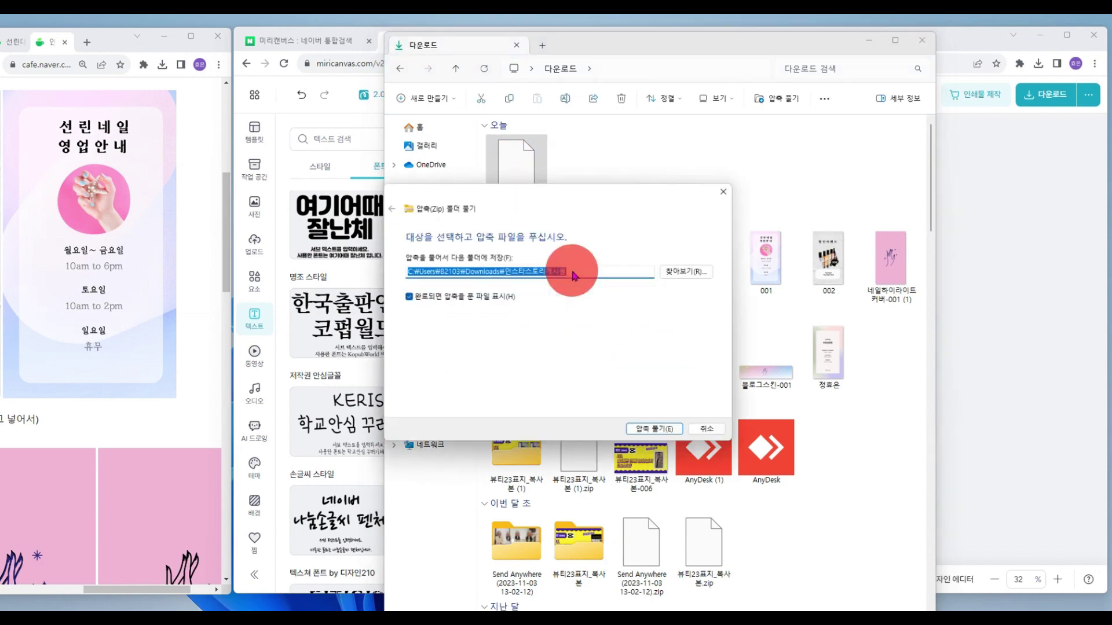
click(661, 434)
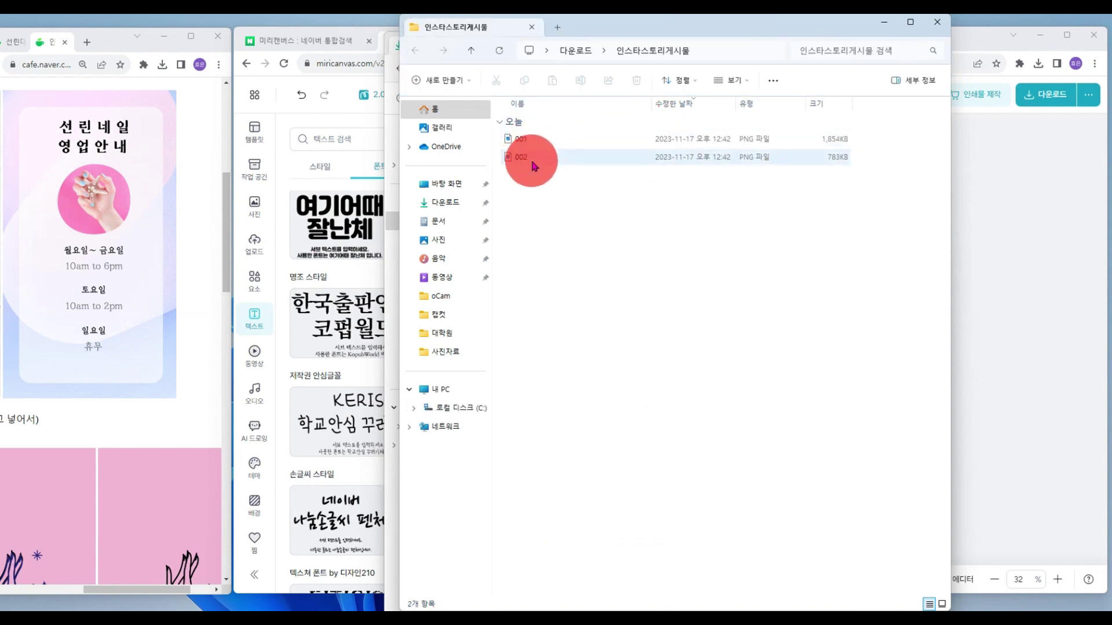
click(746, 91)
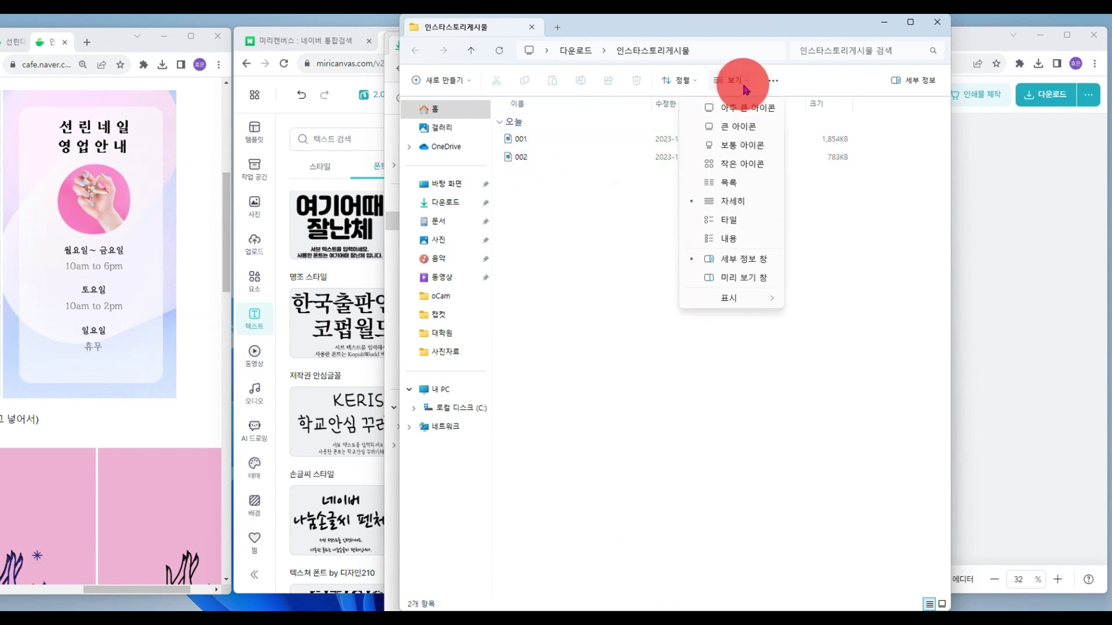
click(745, 115)
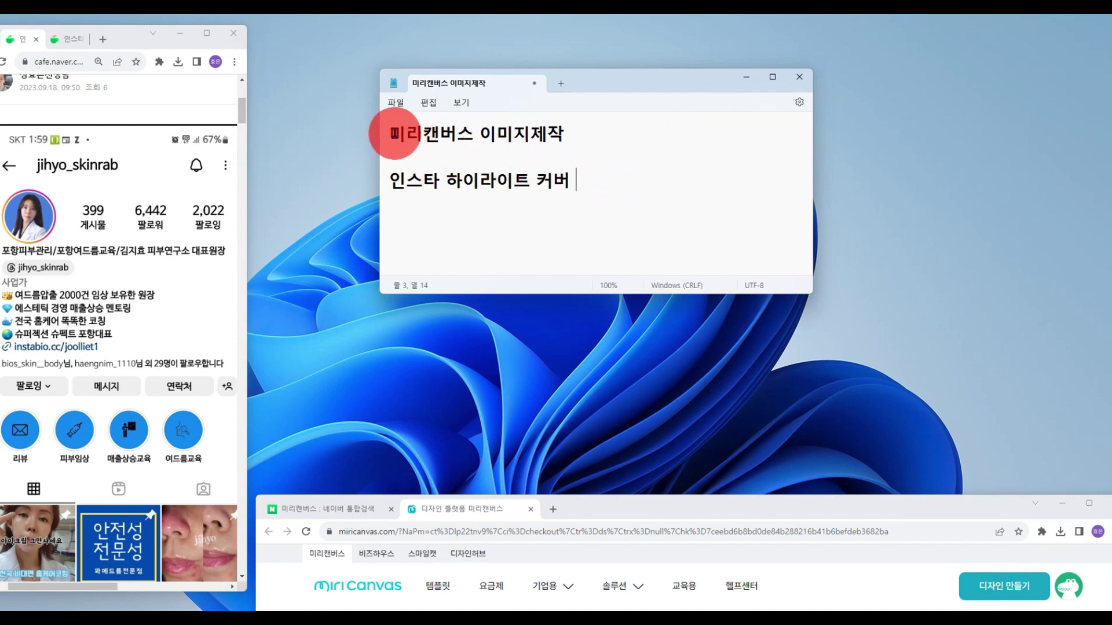
Examine the Instagram highlight cover examples on the Naver Cafe page, both the plain pink one and the hand illustration
drag(391, 133, 482, 144)
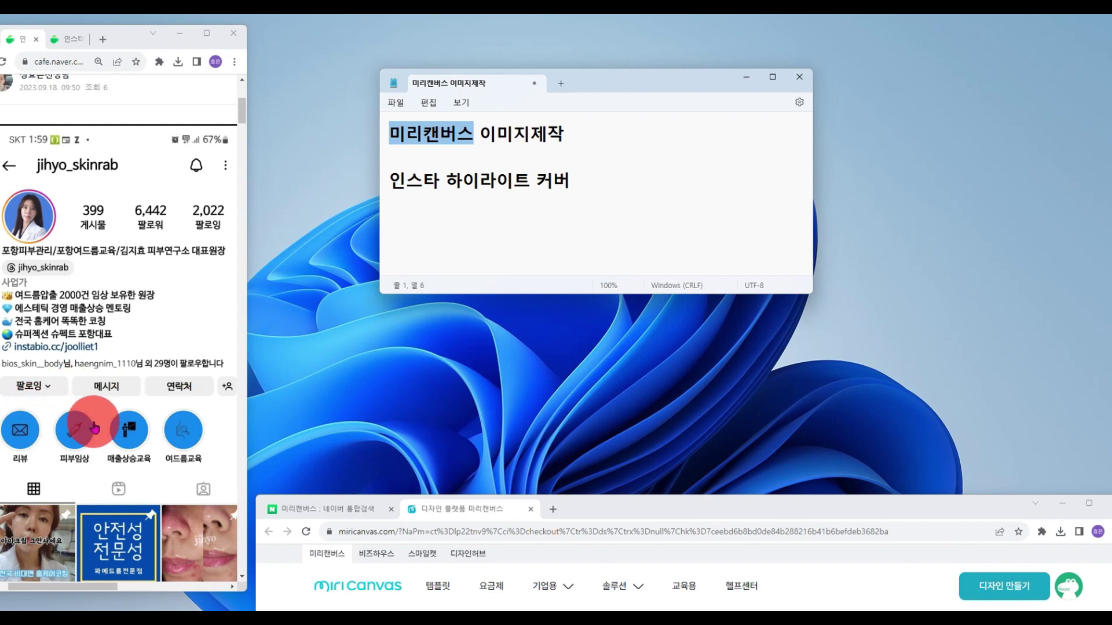
click(67, 39)
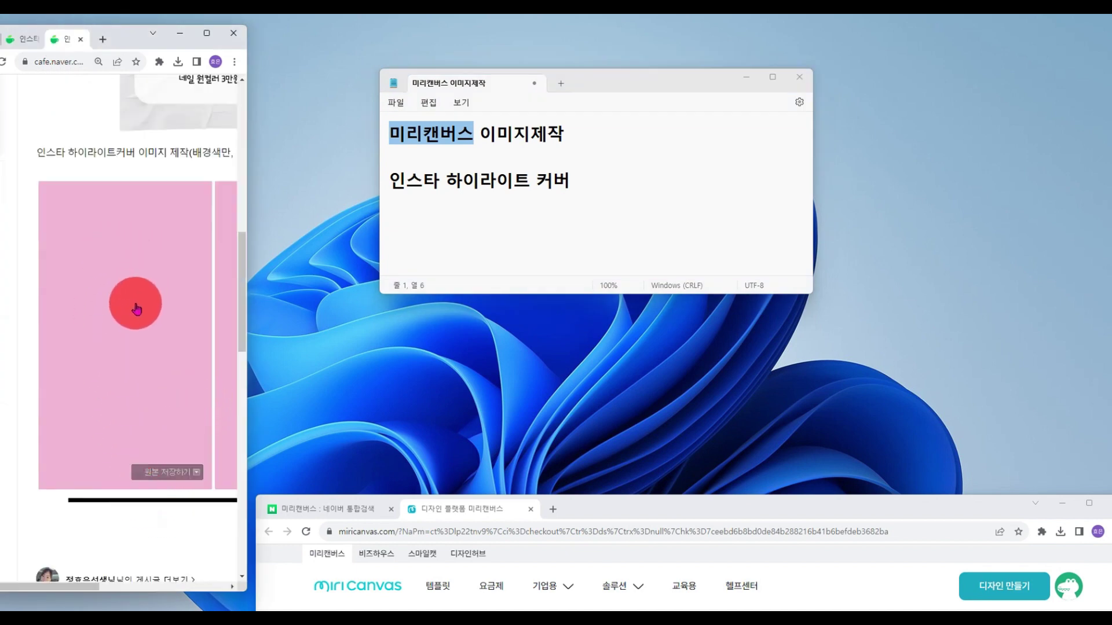
drag(174, 496, 231, 505)
drag(82, 587, 145, 586)
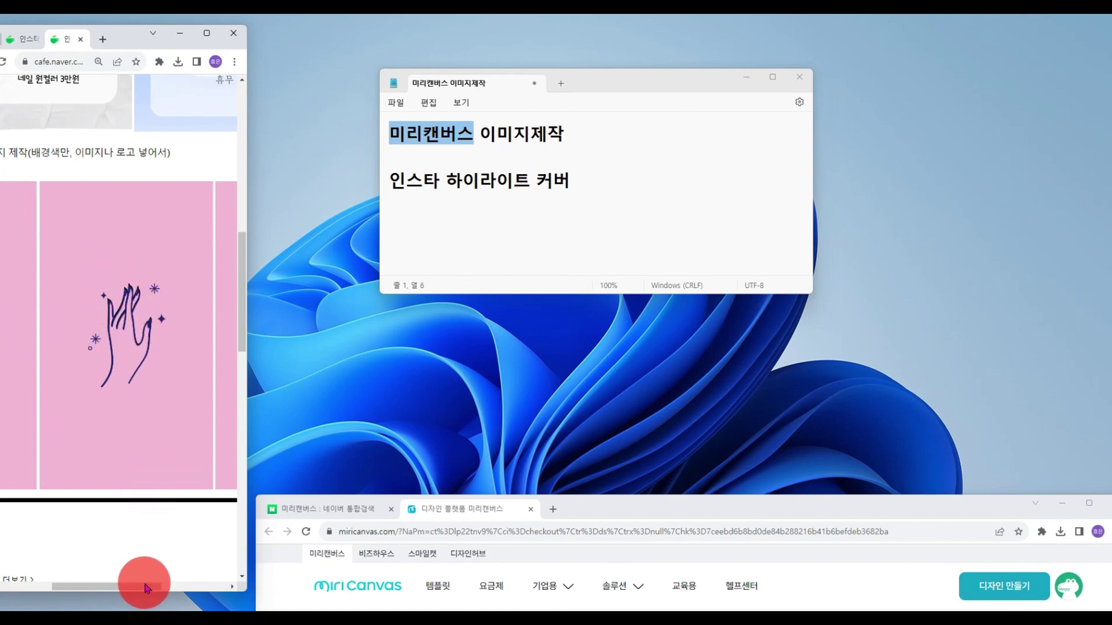
drag(145, 587, 98, 581)
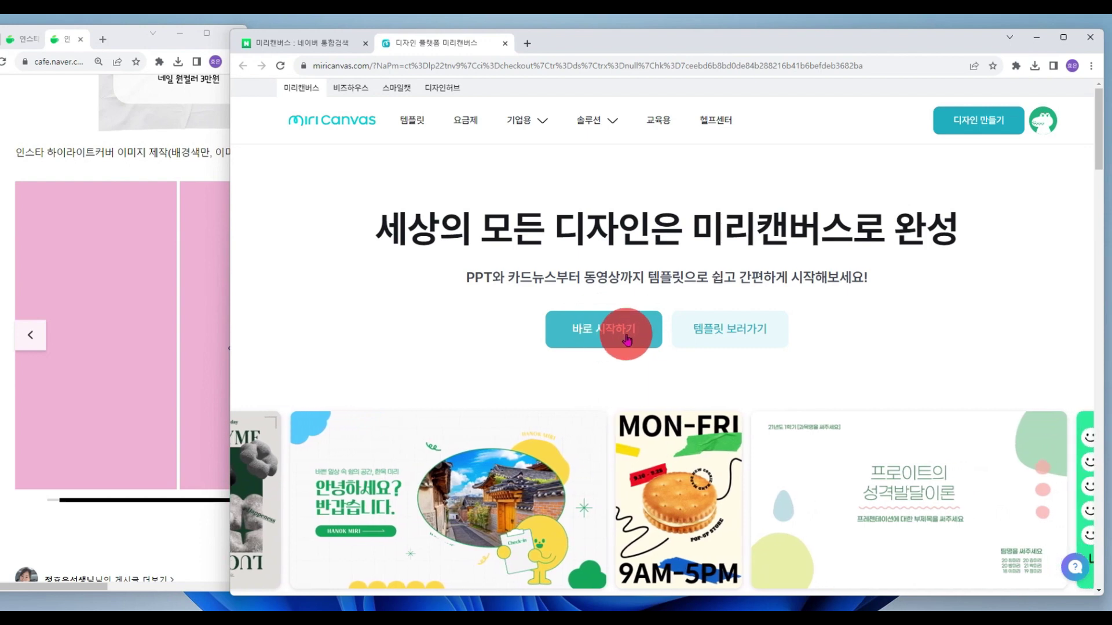
Start a new MiriCanvas design and set its size to the Instagram 스토리 게시물 (story post) preset
click(611, 341)
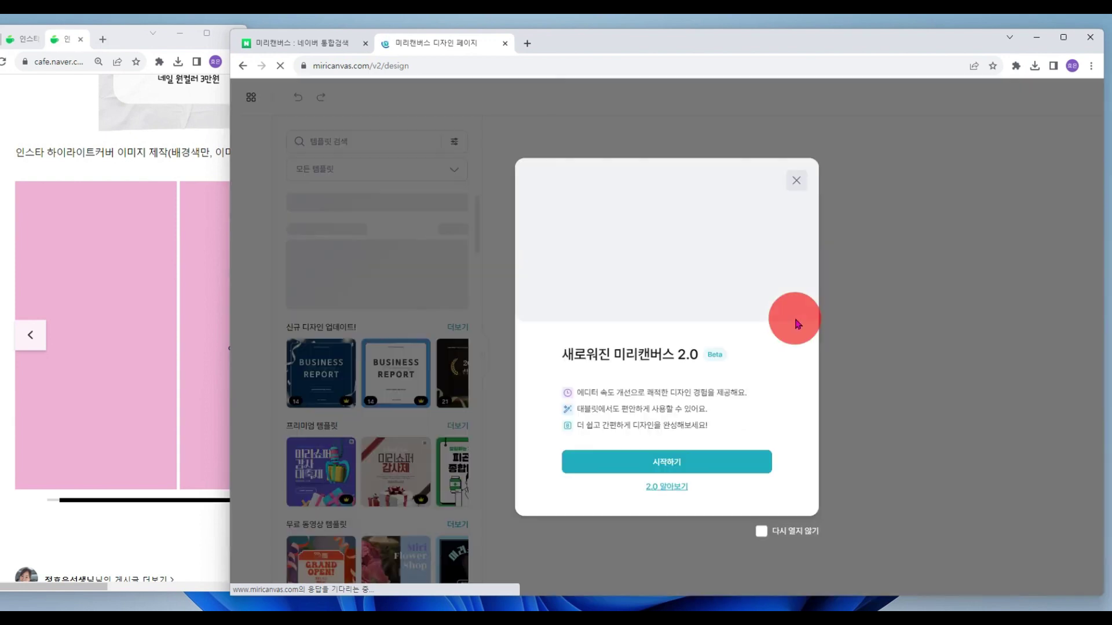
click(797, 180)
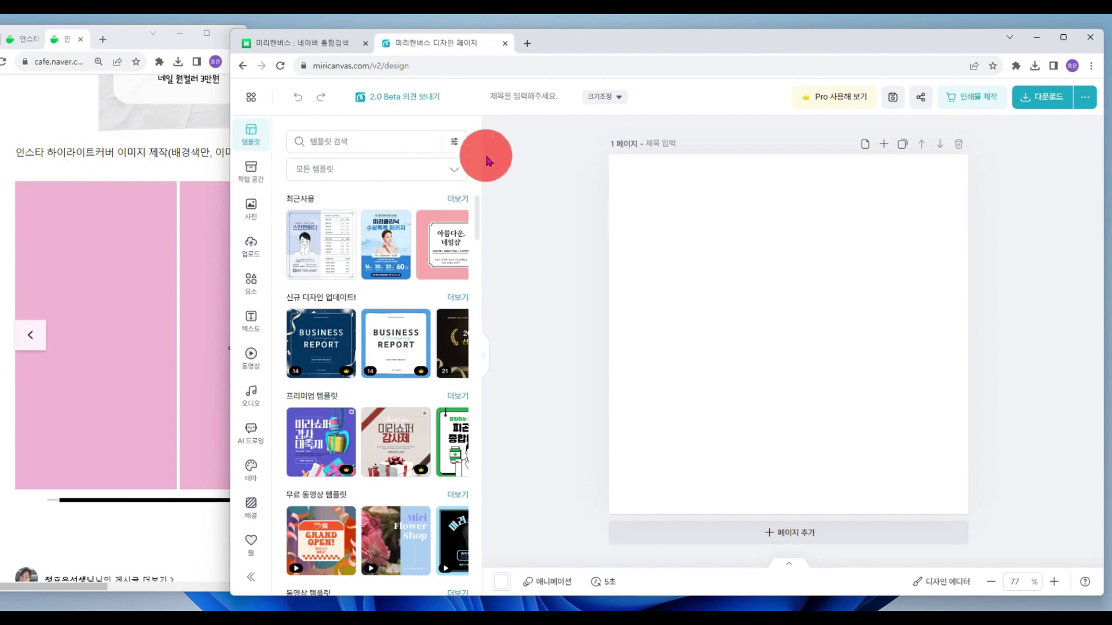
click(617, 99)
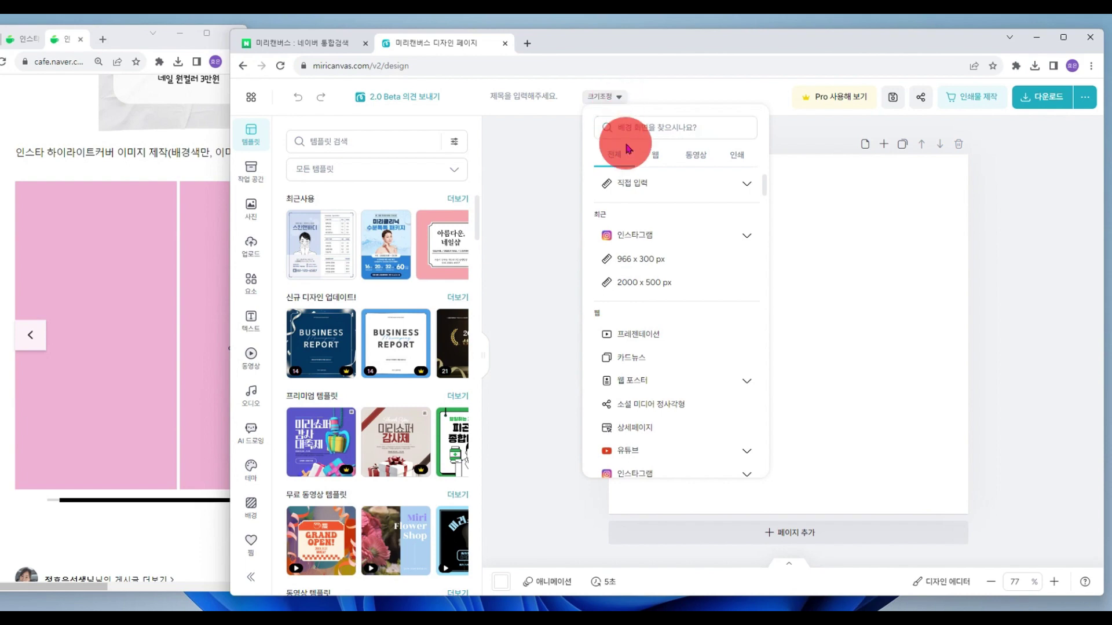
scroll(652, 415, down, 1)
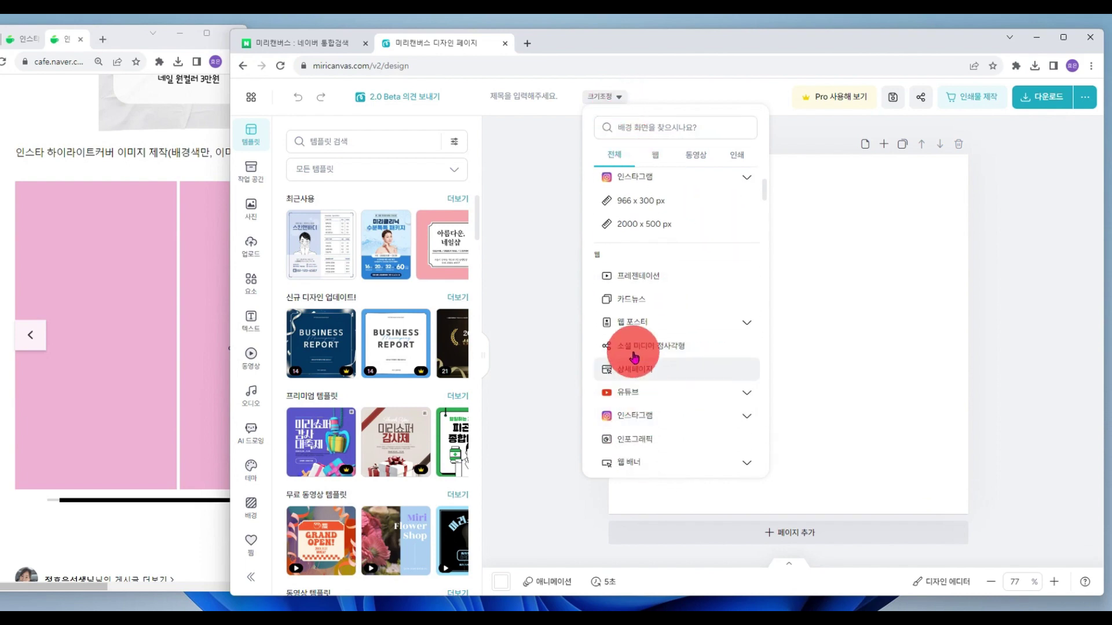
click(656, 415)
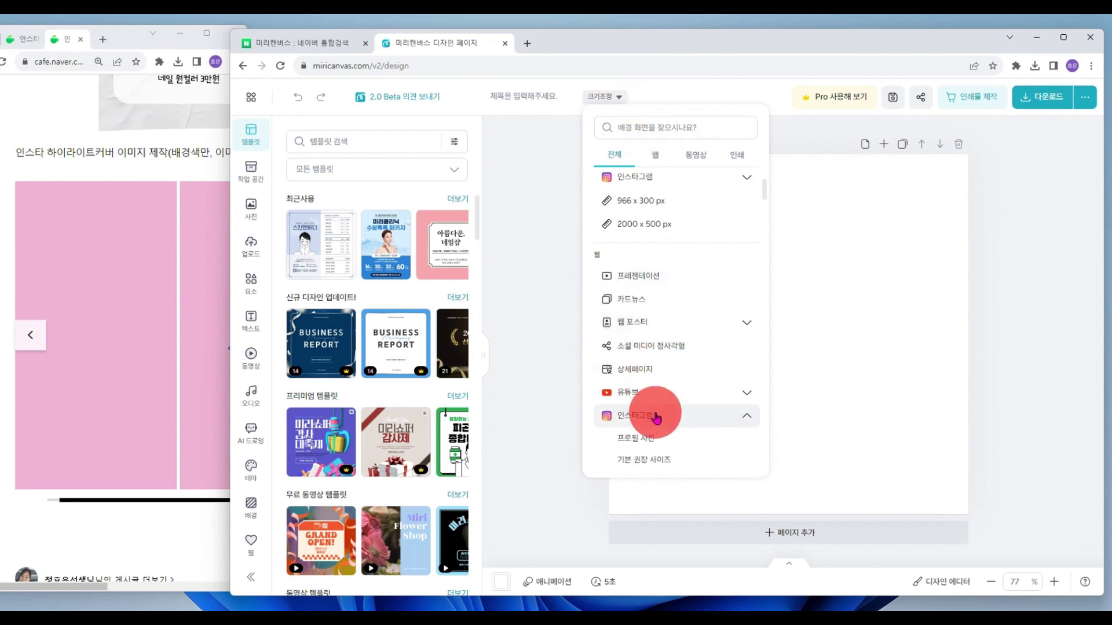
scroll(658, 422, down, 3)
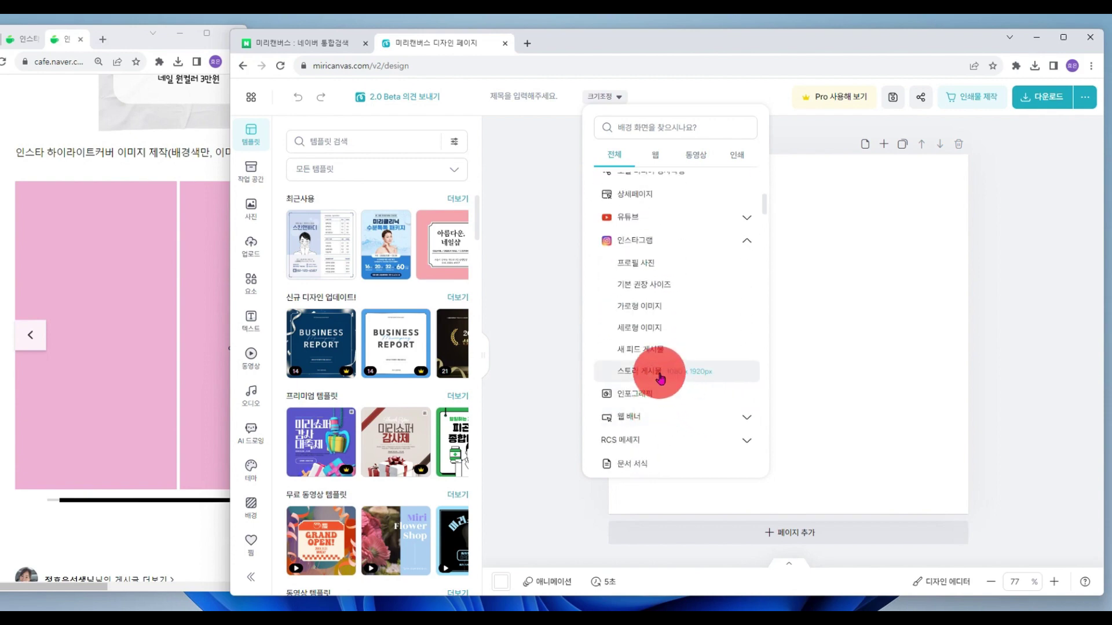
click(659, 374)
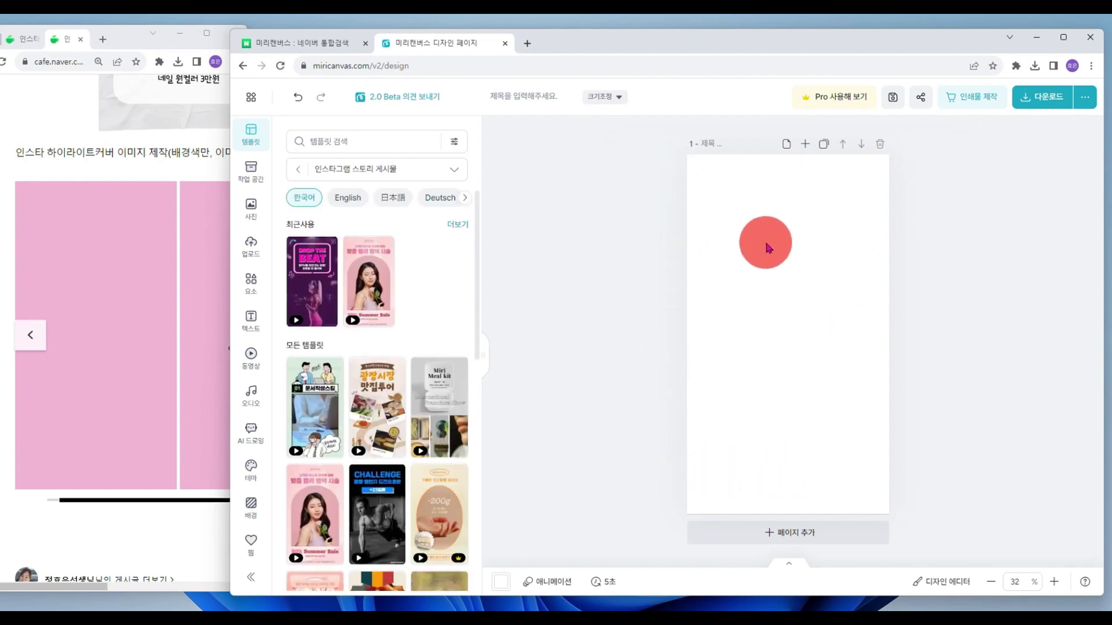
Give the blank story page a custom light pink background colour, #FF8FFB
click(501, 587)
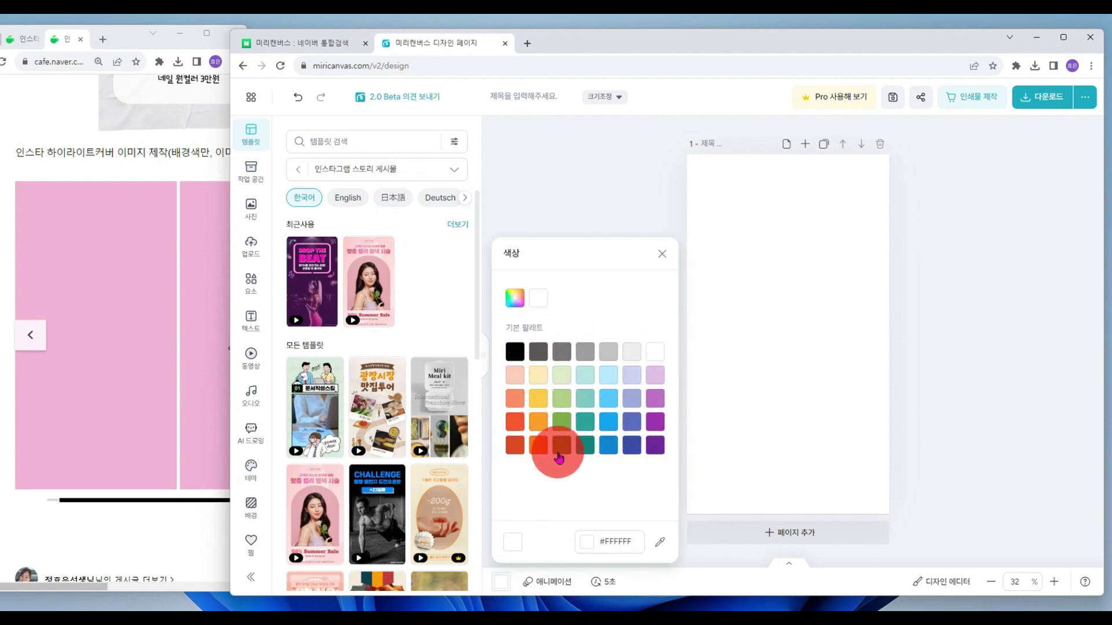
click(513, 300)
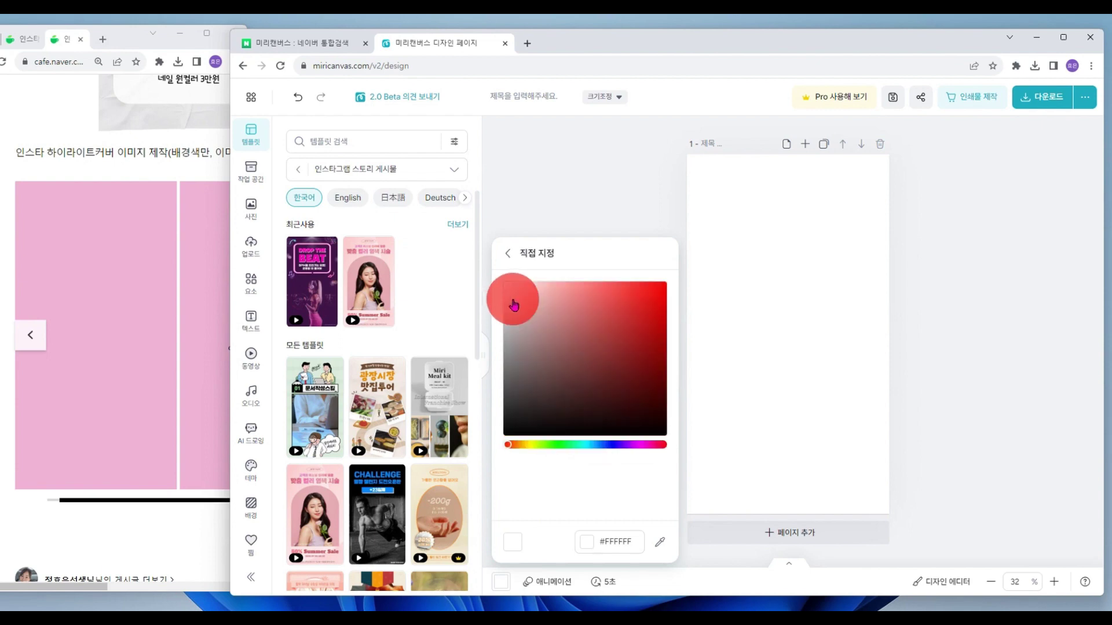
click(638, 445)
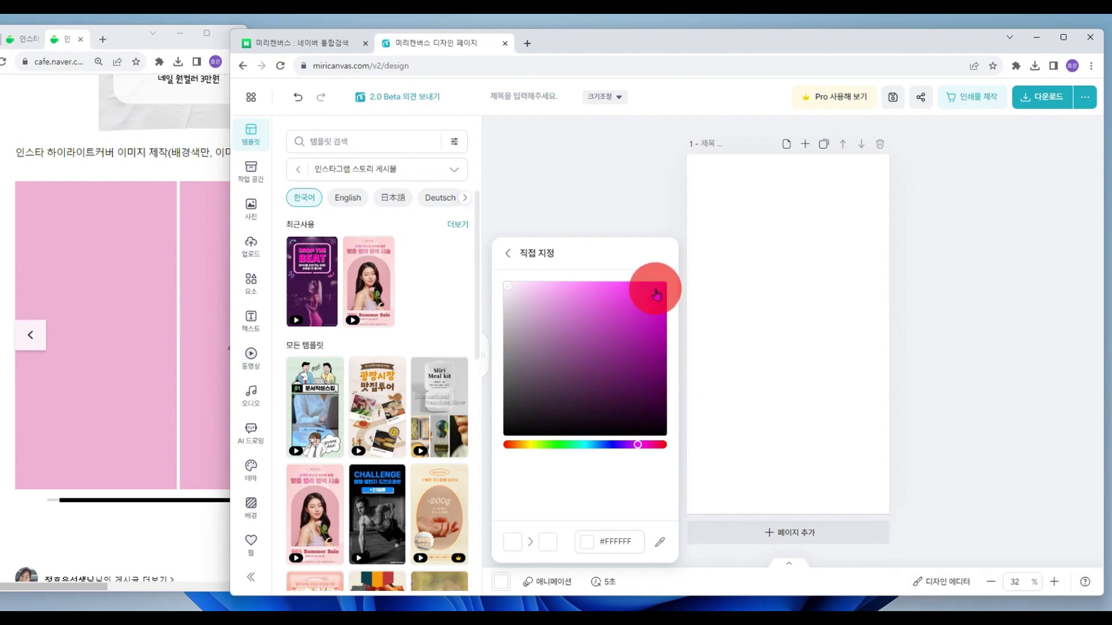
drag(656, 294, 633, 293)
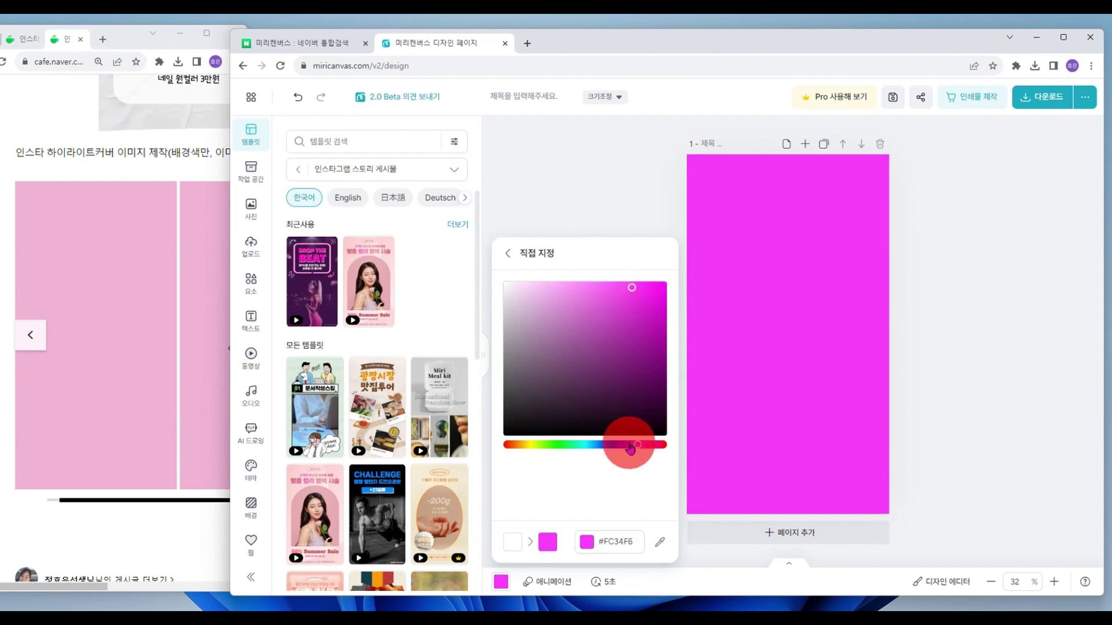
click(605, 294)
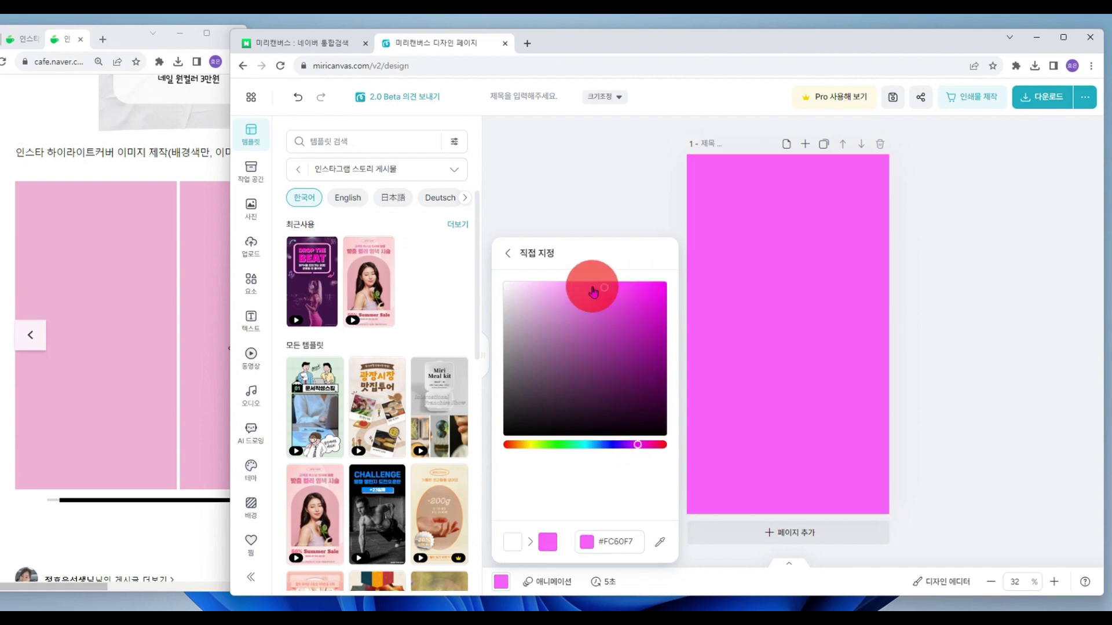
click(588, 289)
click(577, 290)
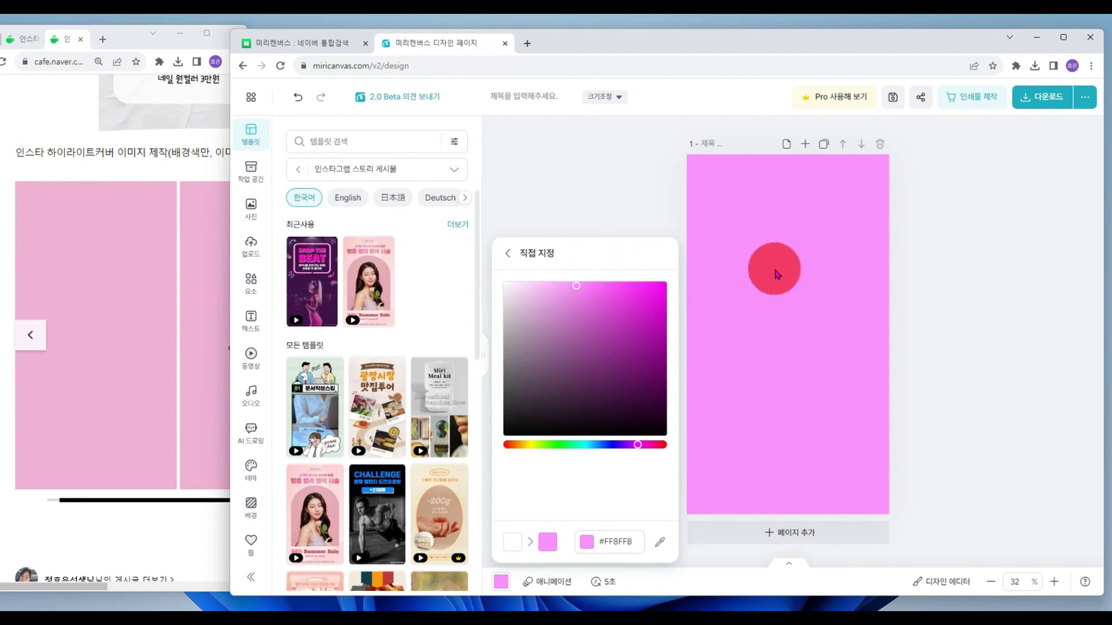
Try the yellow polka-dot pattern as the page background, with its pattern size set to 115%
click(254, 513)
click(251, 510)
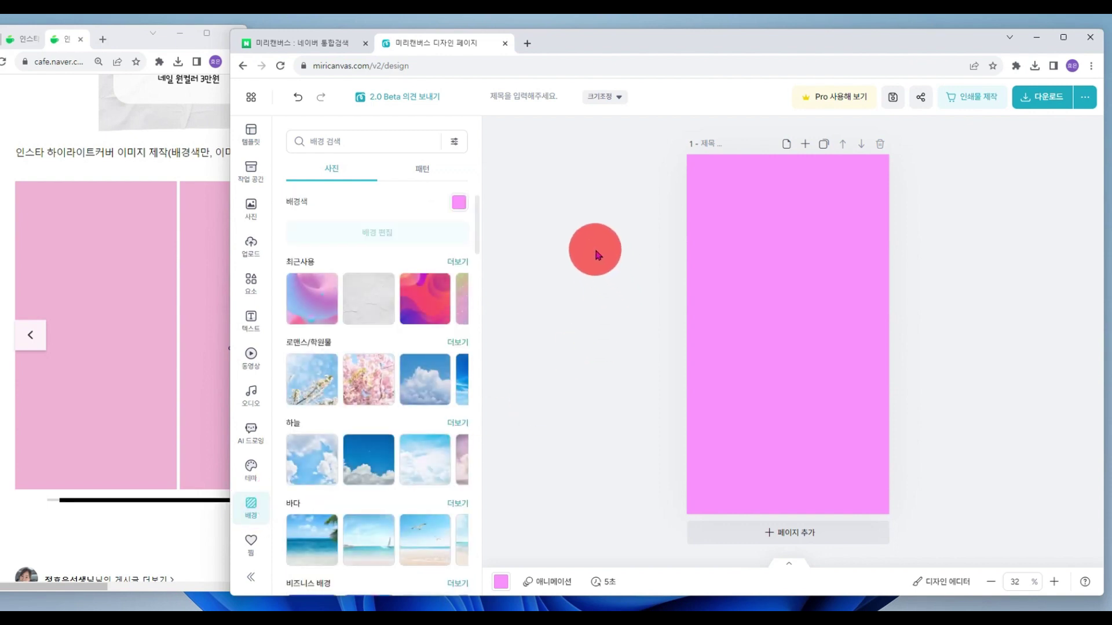
click(422, 170)
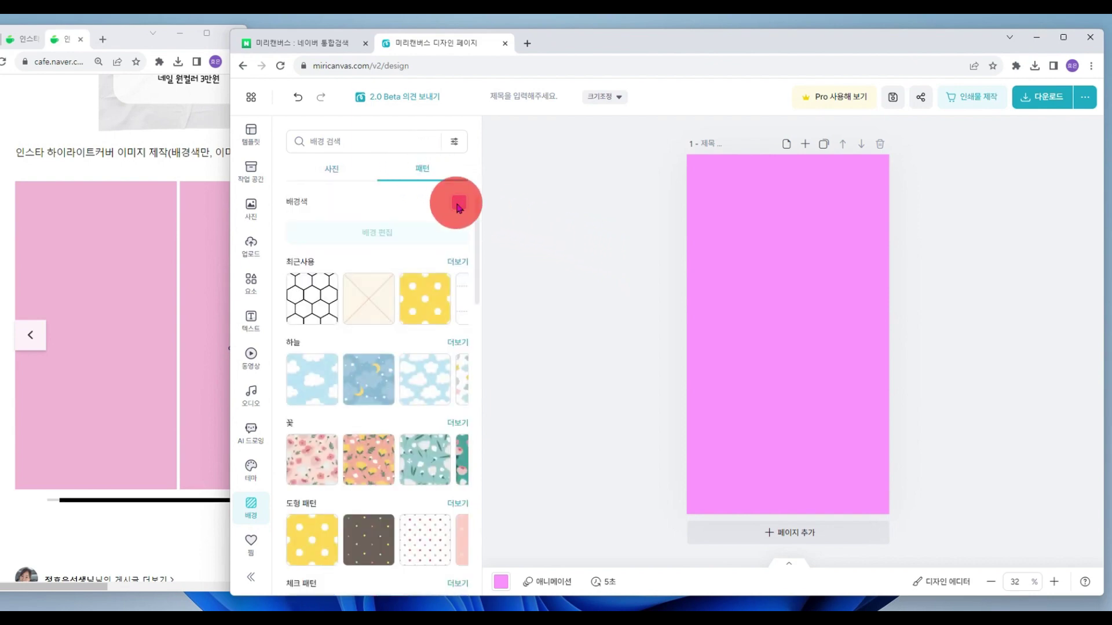
click(422, 315)
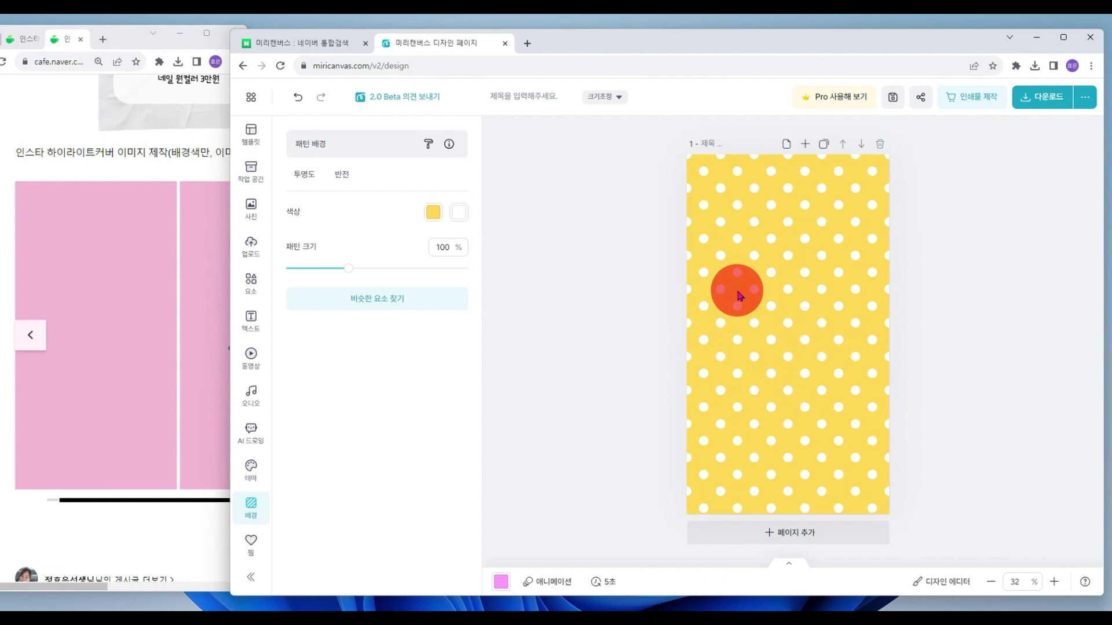
mouse_move(350, 268)
mouse_down()
mouse_move(395, 271)
mouse_move(365, 268)
mouse_up()
Try recolouring the polka-dot pattern's yellow to #FC5230, and undo the pattern changes back to the plain pink background
click(434, 224)
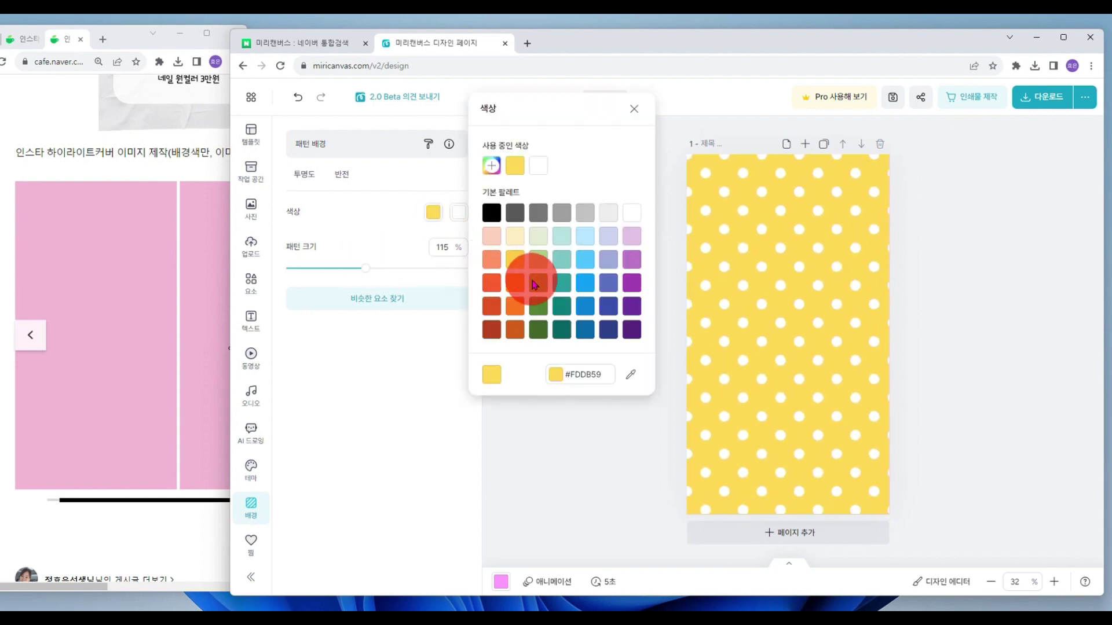
click(492, 283)
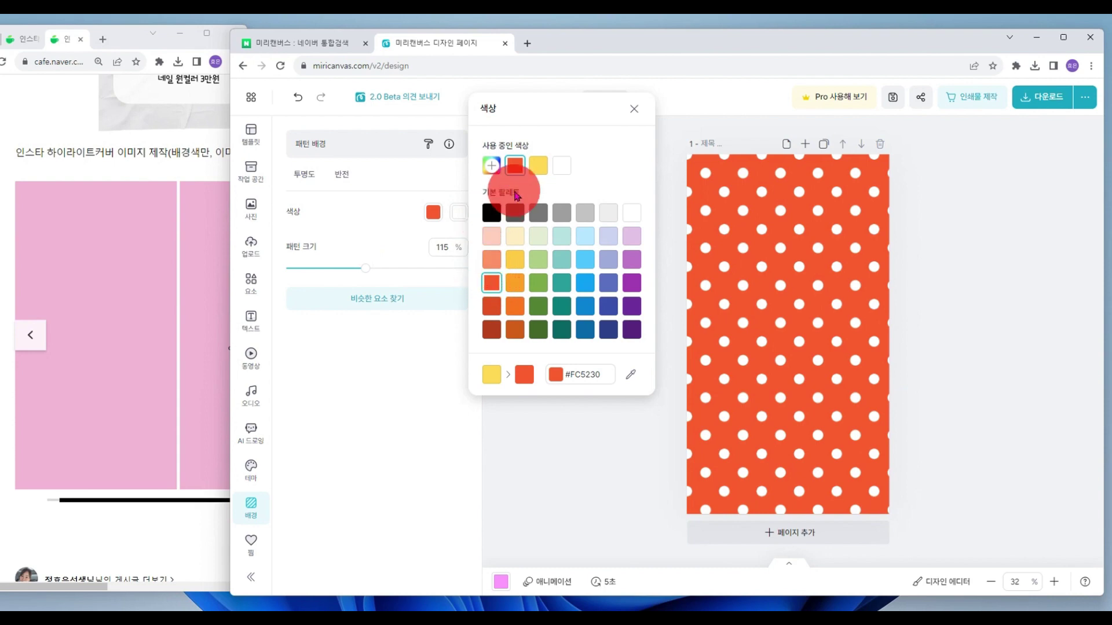
click(635, 111)
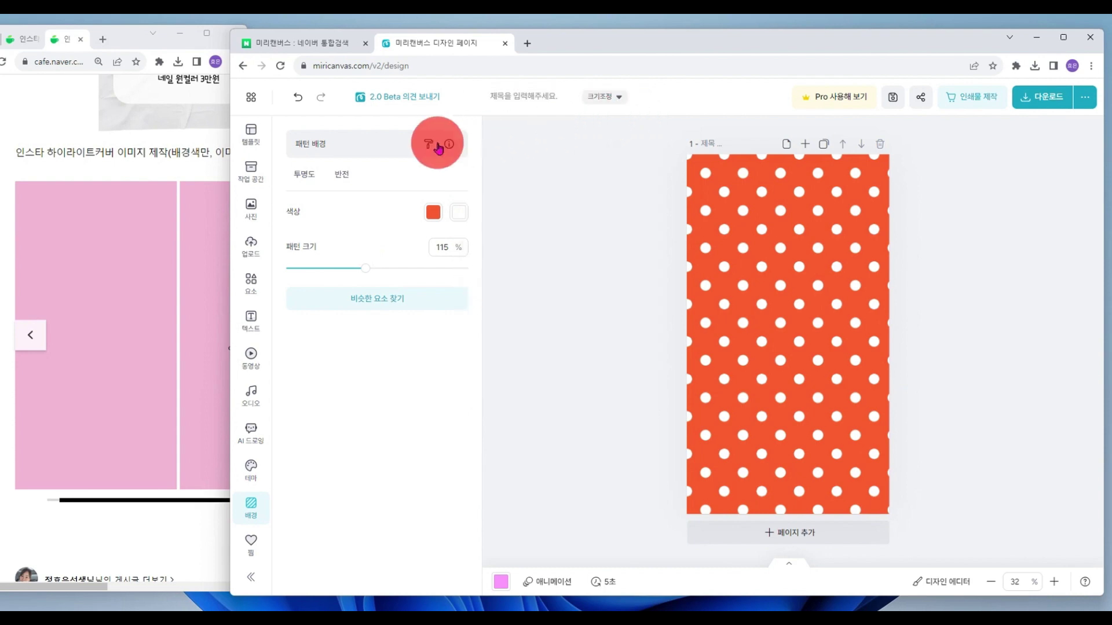
click(298, 99)
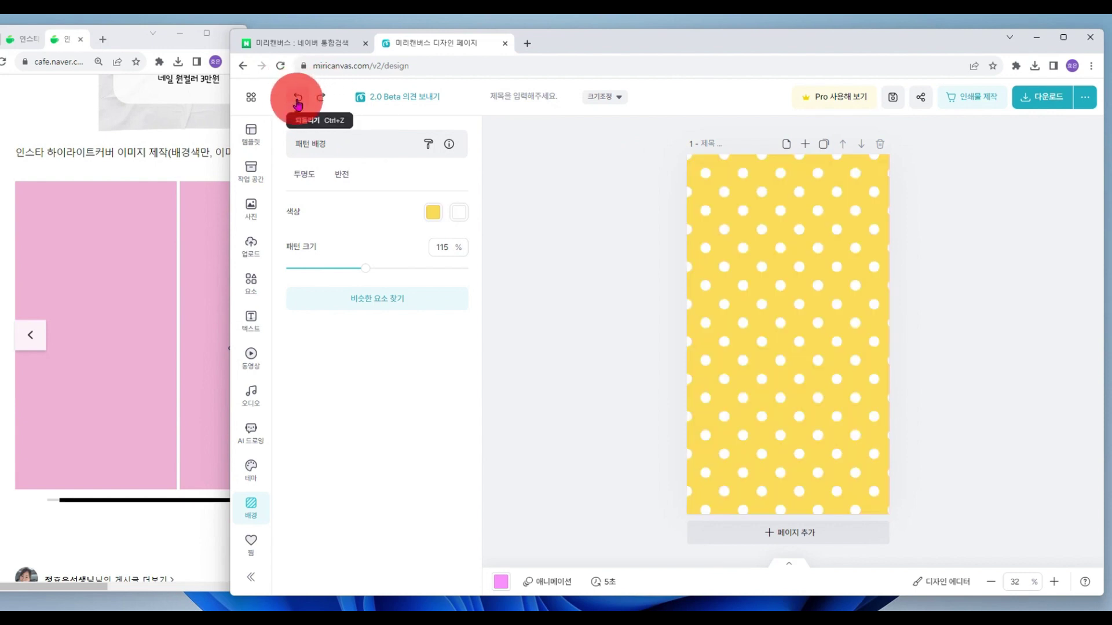
click(298, 97)
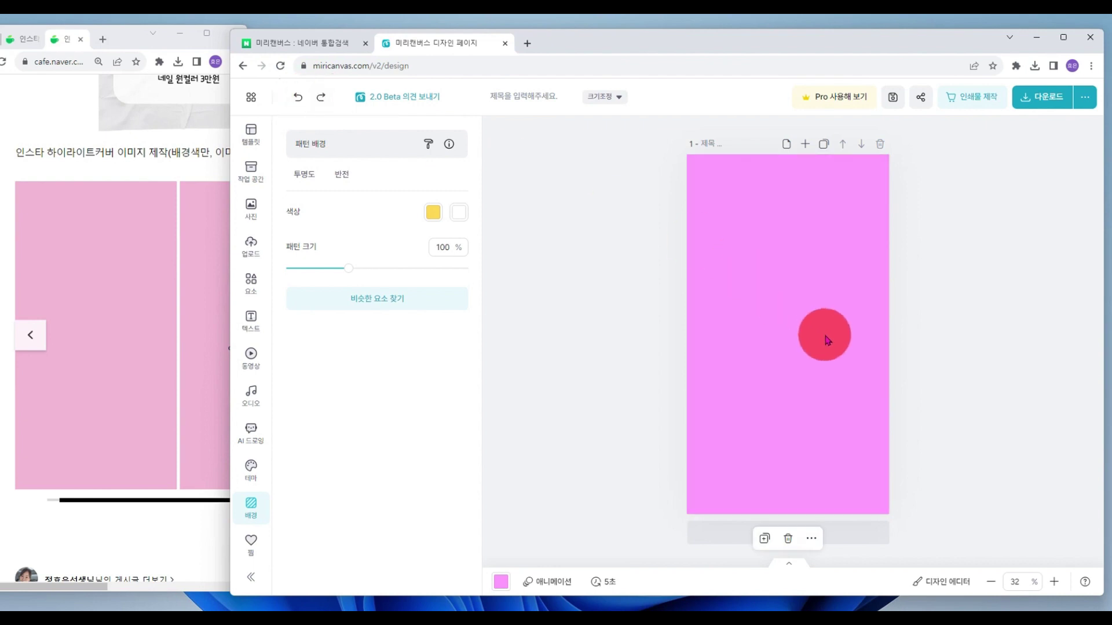
Check the hand-illustration cover example on the cafe page and add a blank second page below the pink one
click(168, 510)
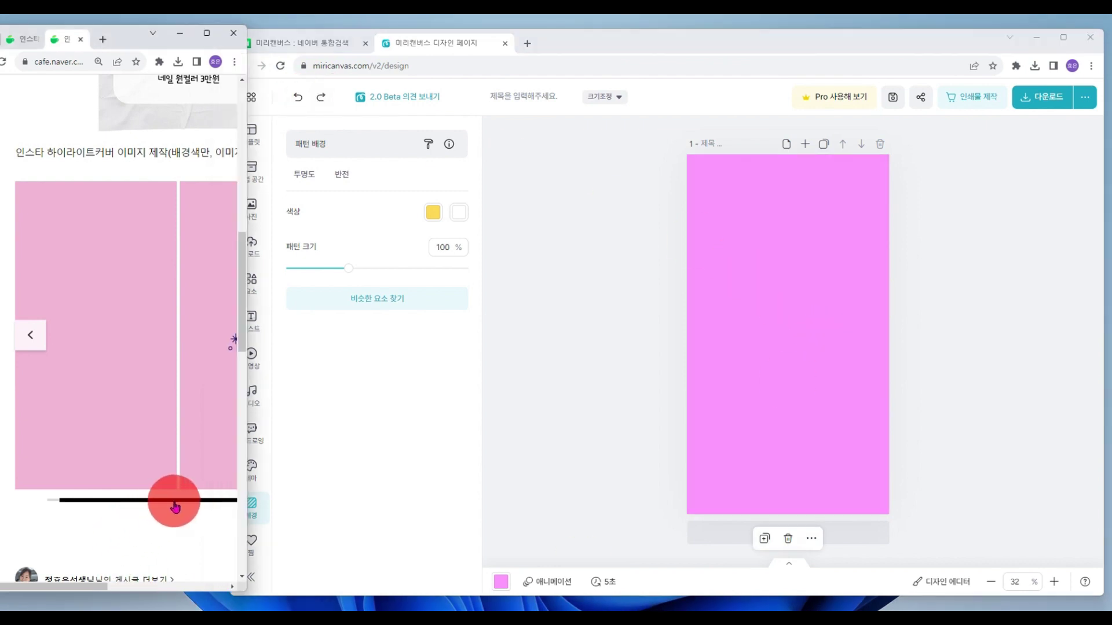
drag(104, 591, 149, 586)
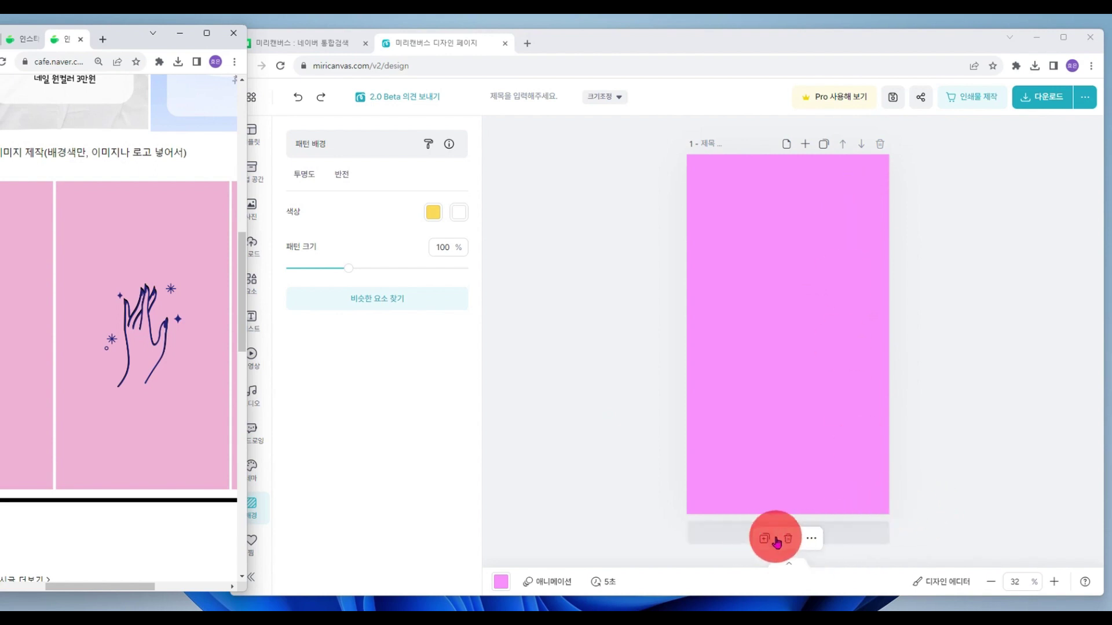
click(796, 452)
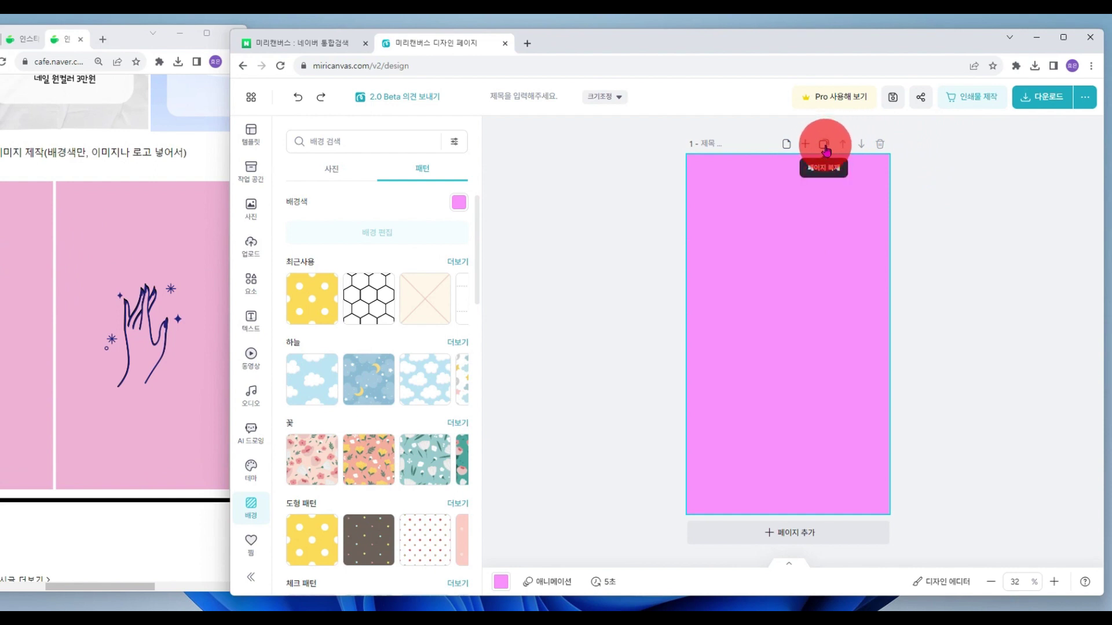
click(792, 530)
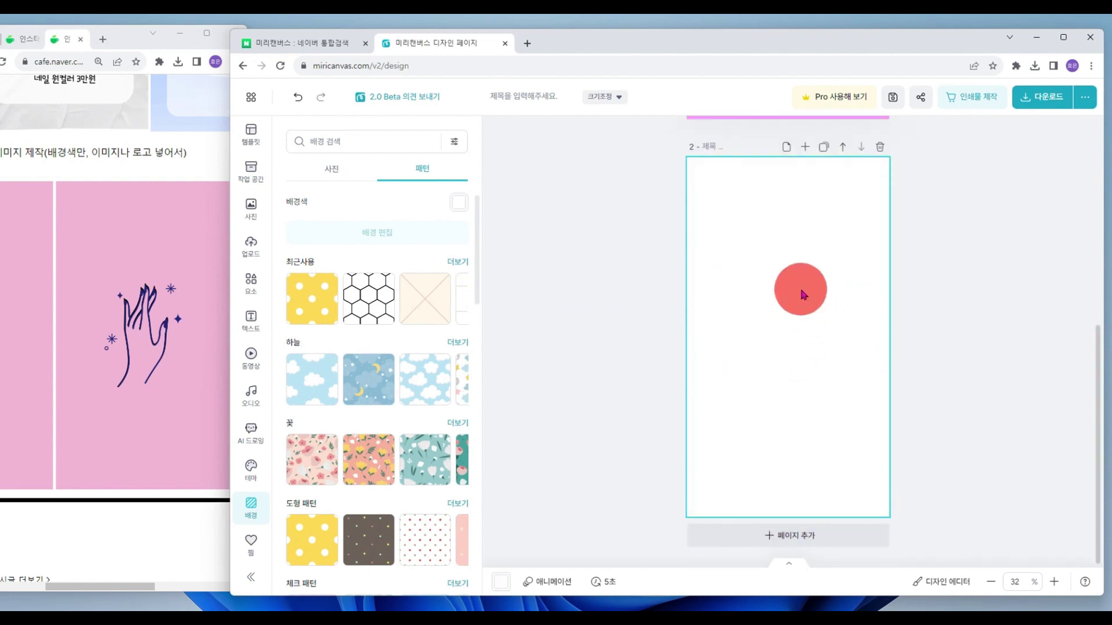
Replace the blank second page with a duplicate of the pink page and search the elements for 네일
click(881, 149)
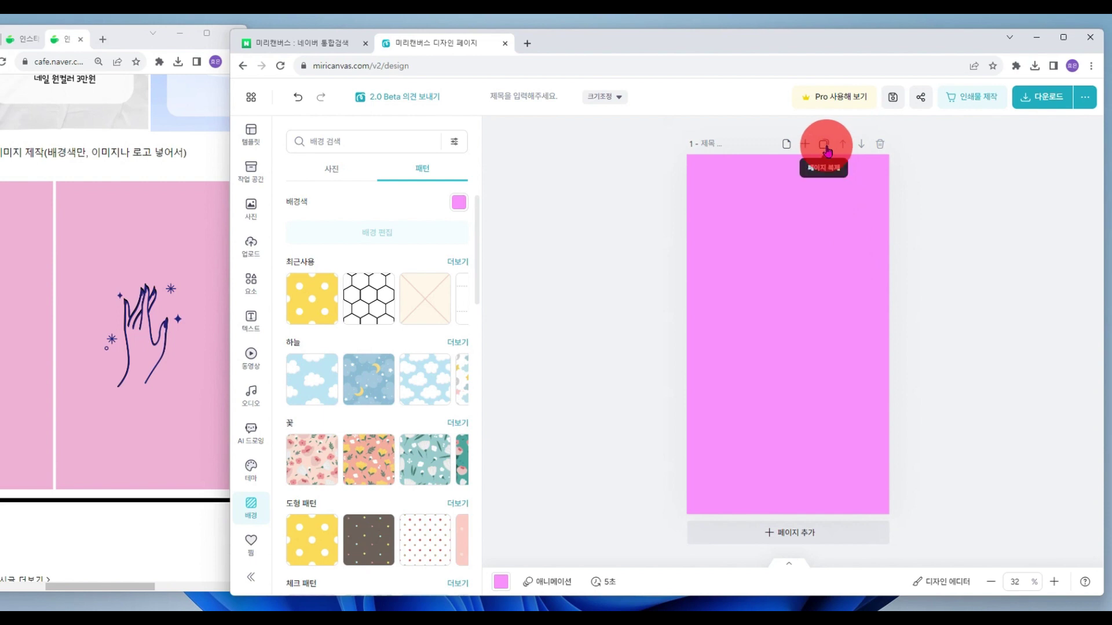
click(827, 151)
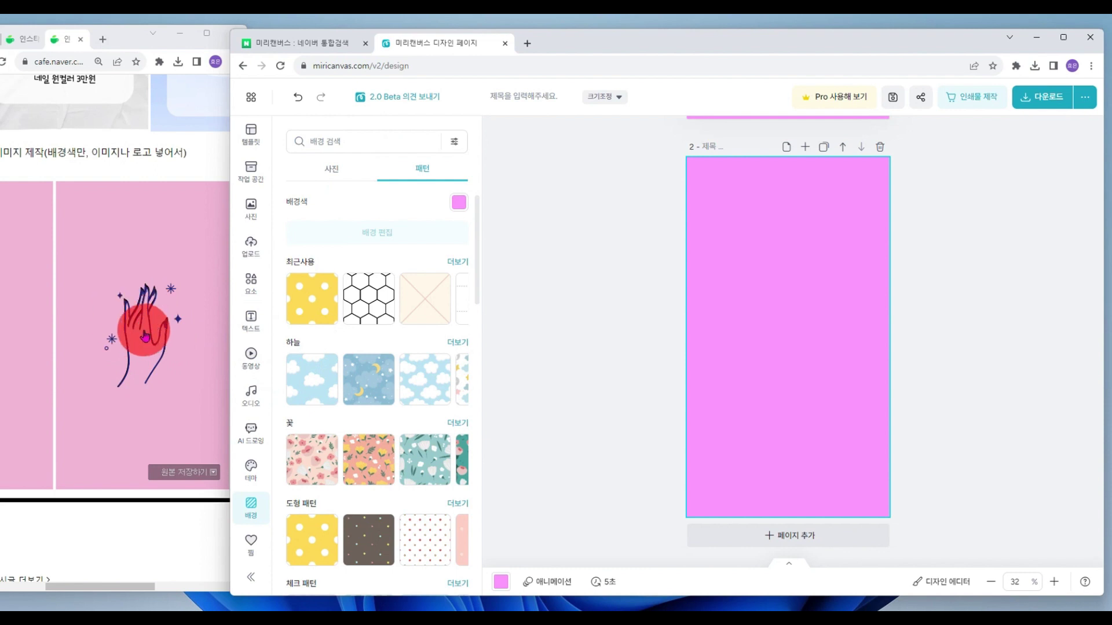
click(250, 288)
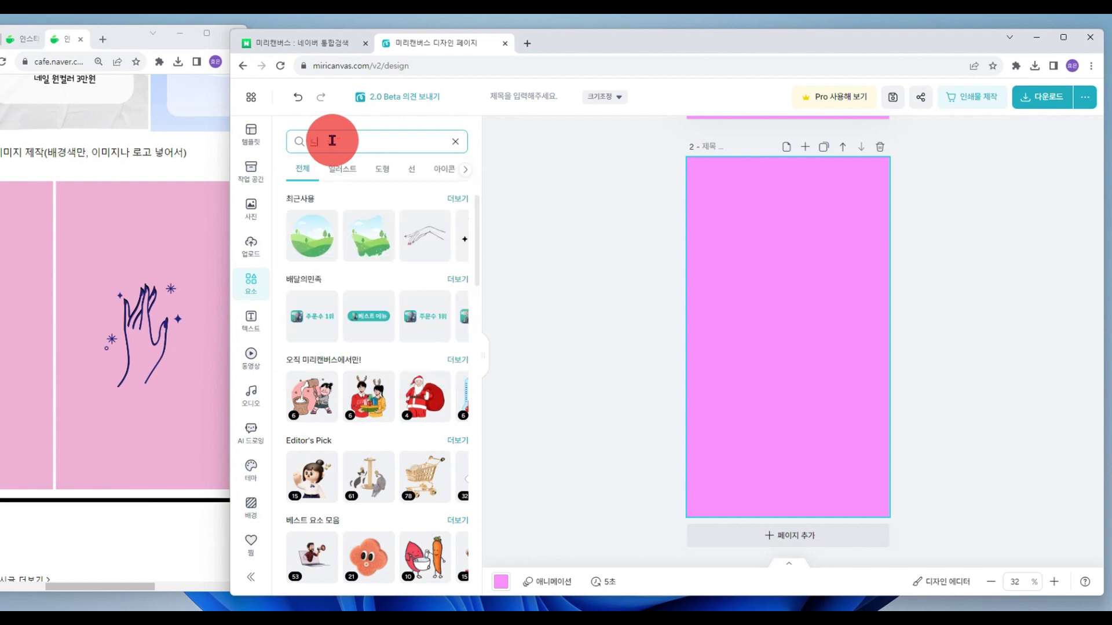
text(네일)
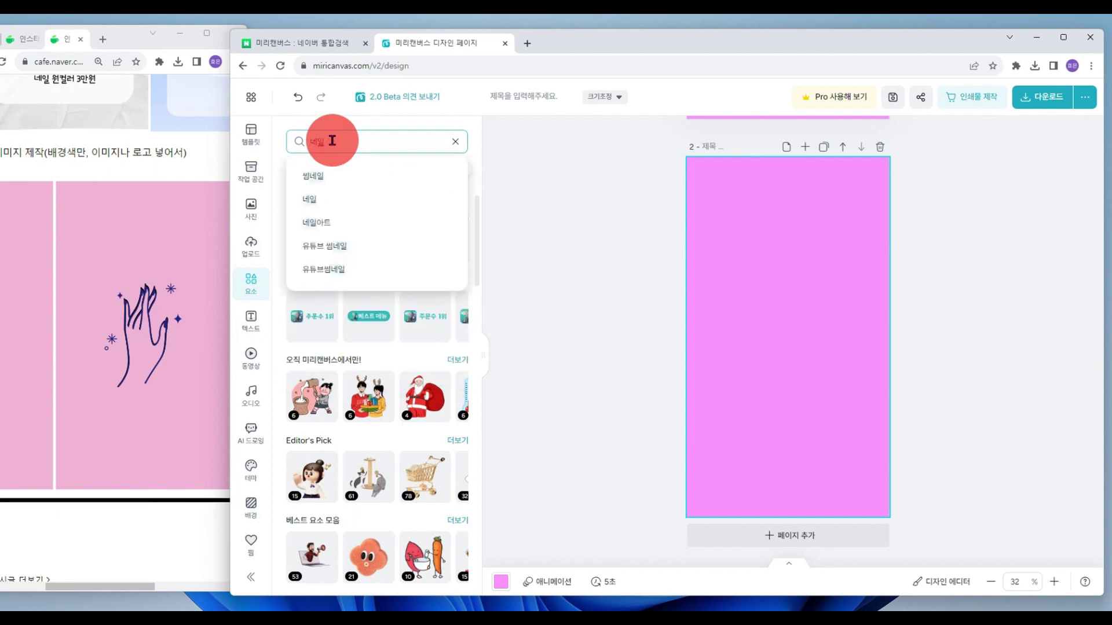
key(Return)
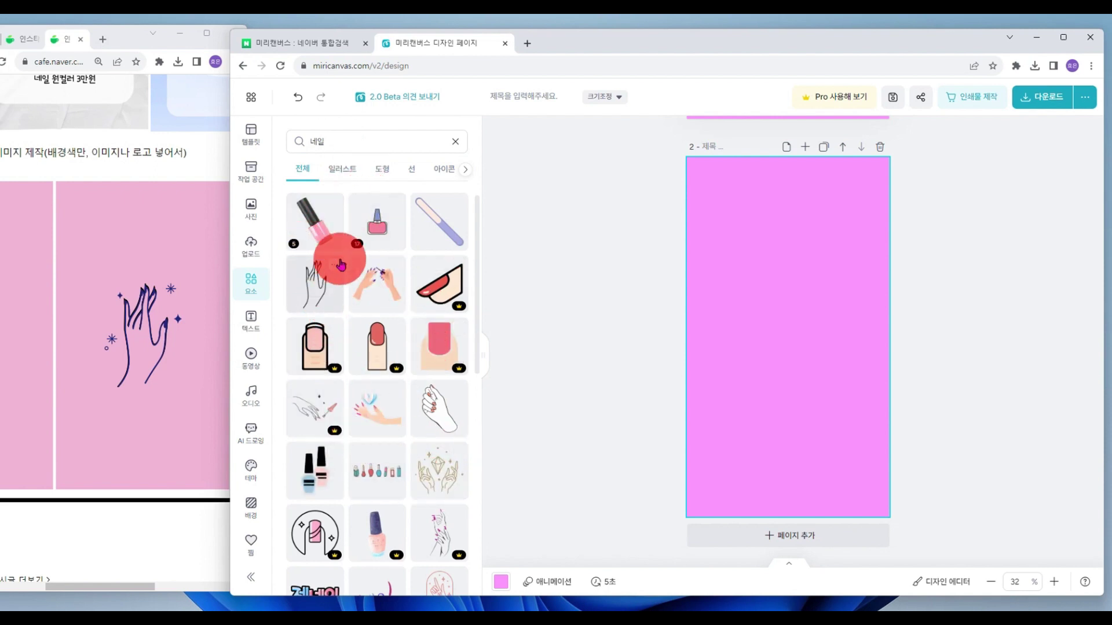
Add the black line-drawn hand illustration to the second page, enlarge it and centre it on the page
drag(312, 291, 321, 295)
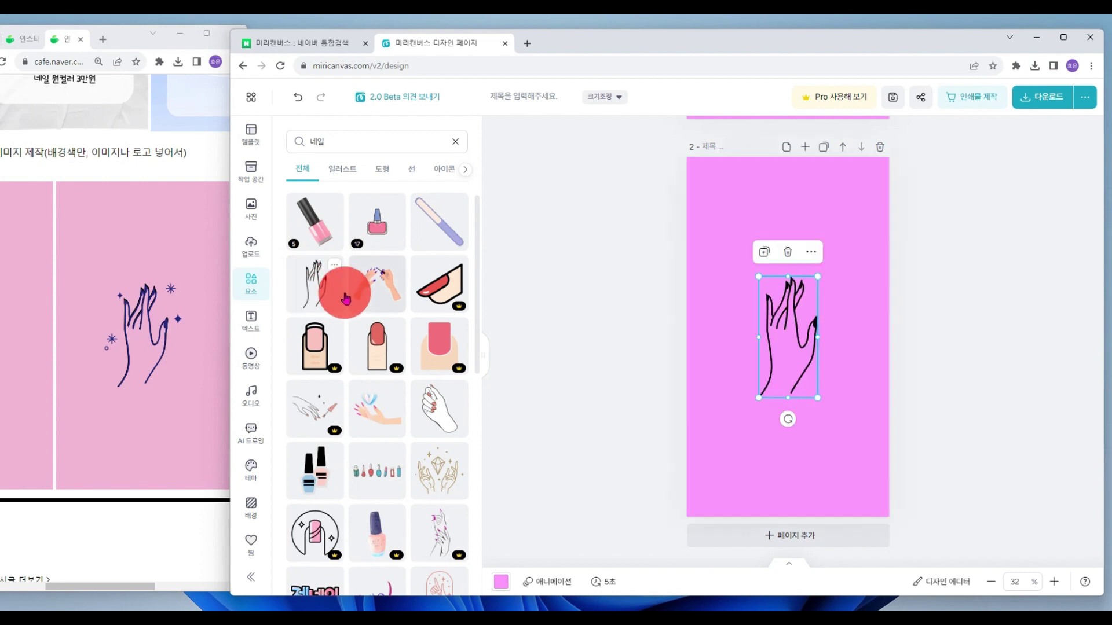
drag(816, 397, 837, 437)
mouse_move(805, 355)
mouse_down()
mouse_move(789, 323)
mouse_move(800, 346)
mouse_up()
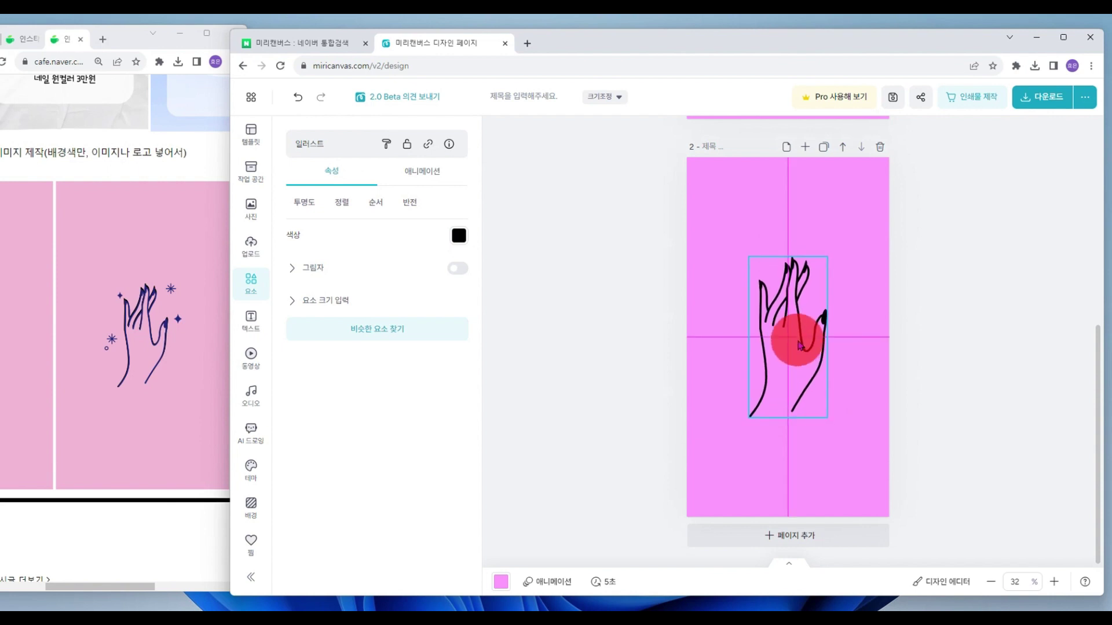
mouse_move(800, 345)
mouse_down()
mouse_move(793, 361)
mouse_move(795, 342)
mouse_up()
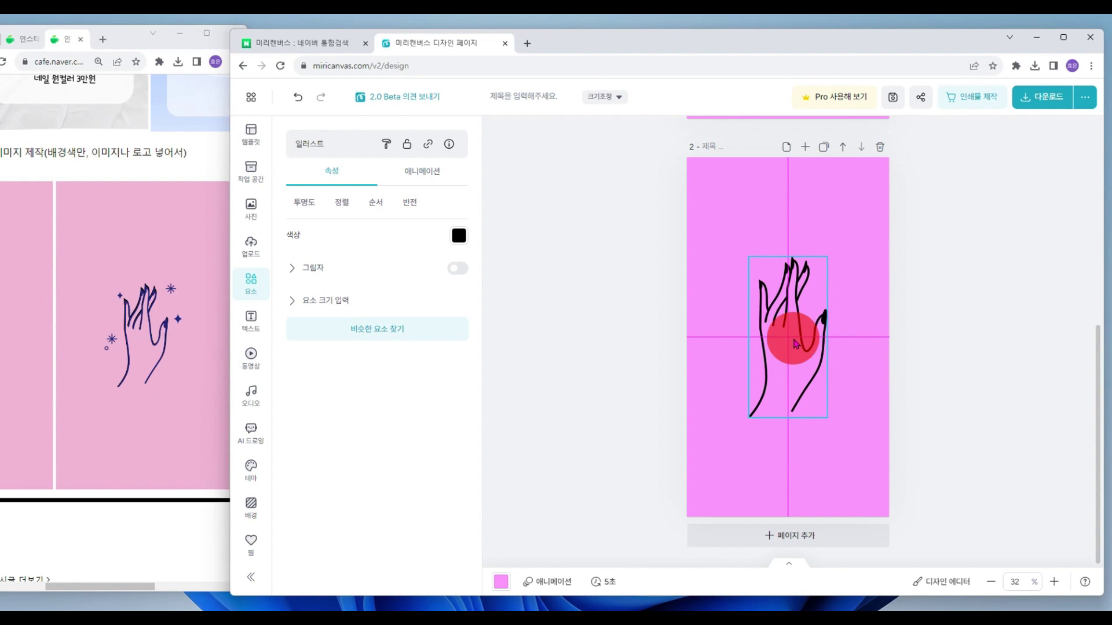
drag(795, 343, 794, 342)
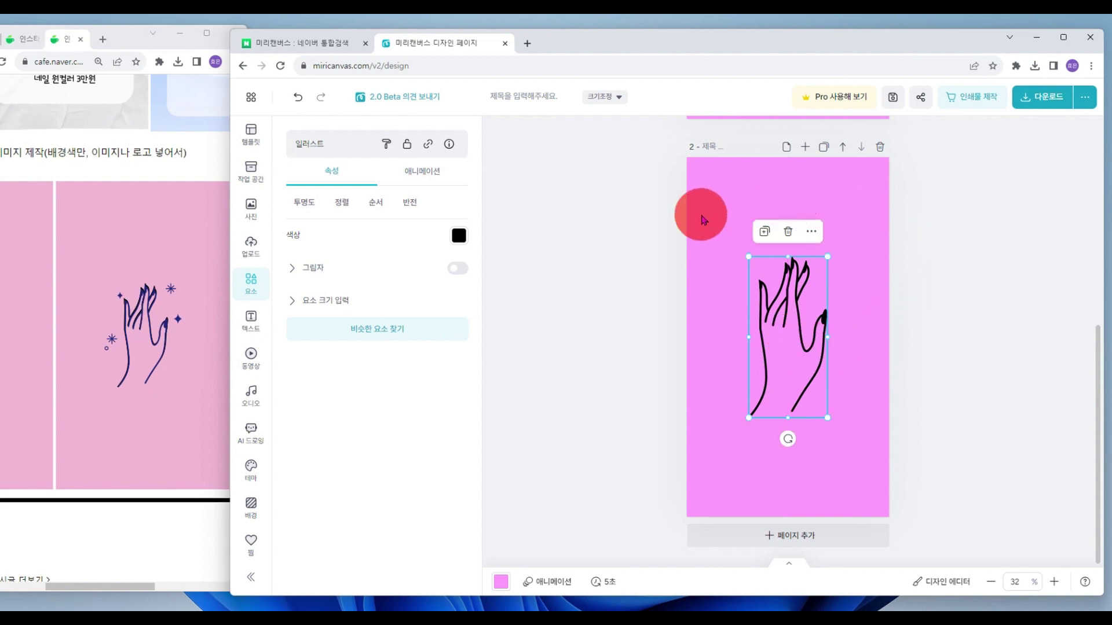
Compare the hand cover with the round highlight covers on the example Instagram profile and the pink cafe example
click(23, 39)
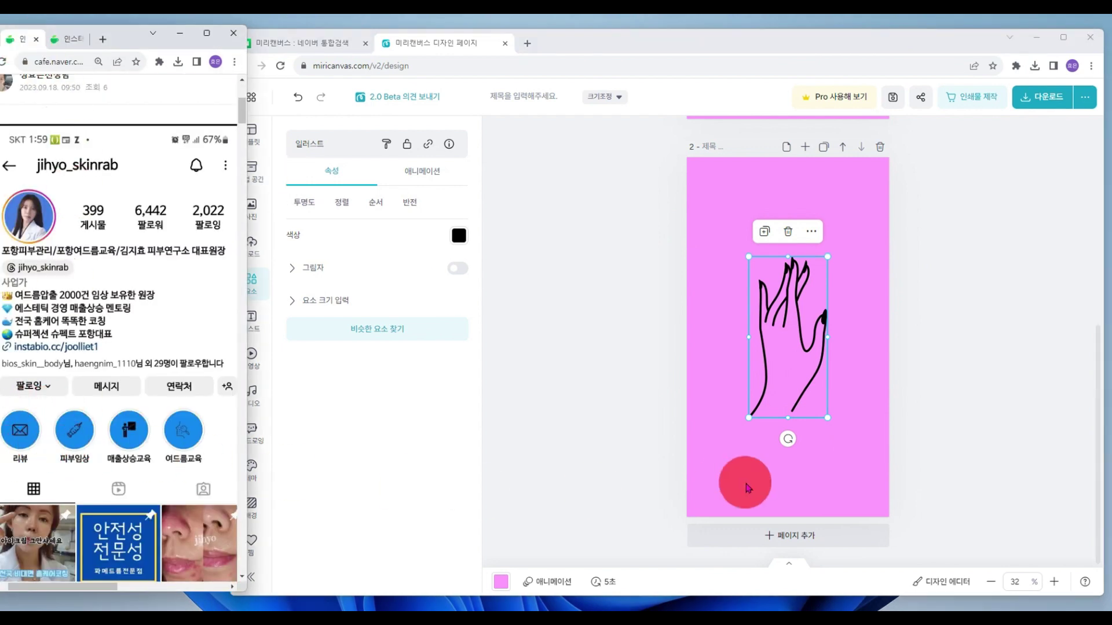
click(69, 44)
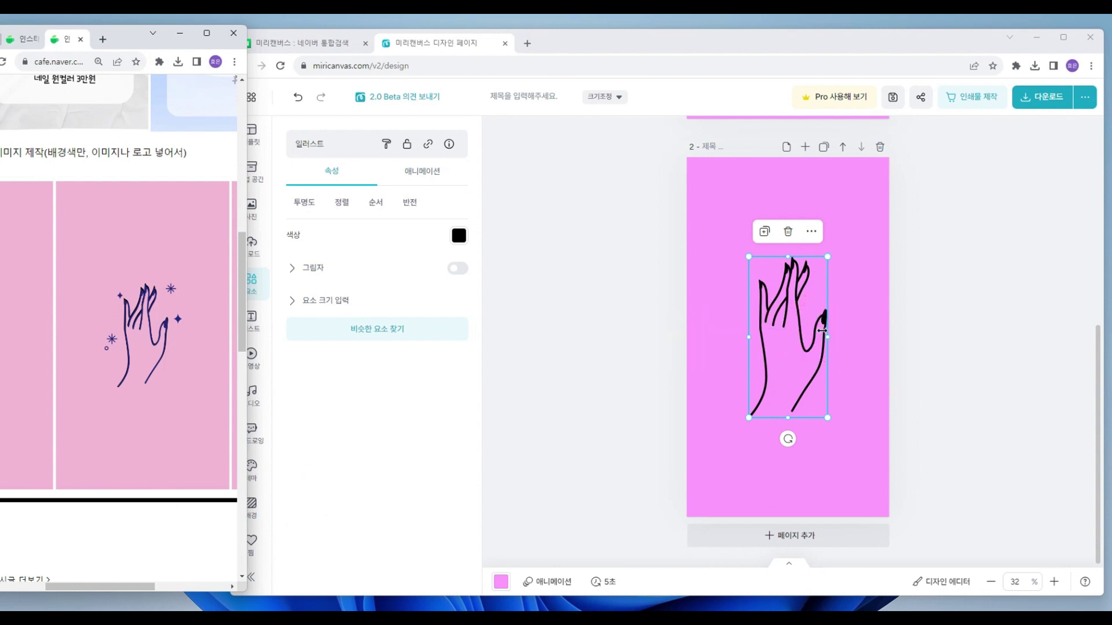
click(805, 339)
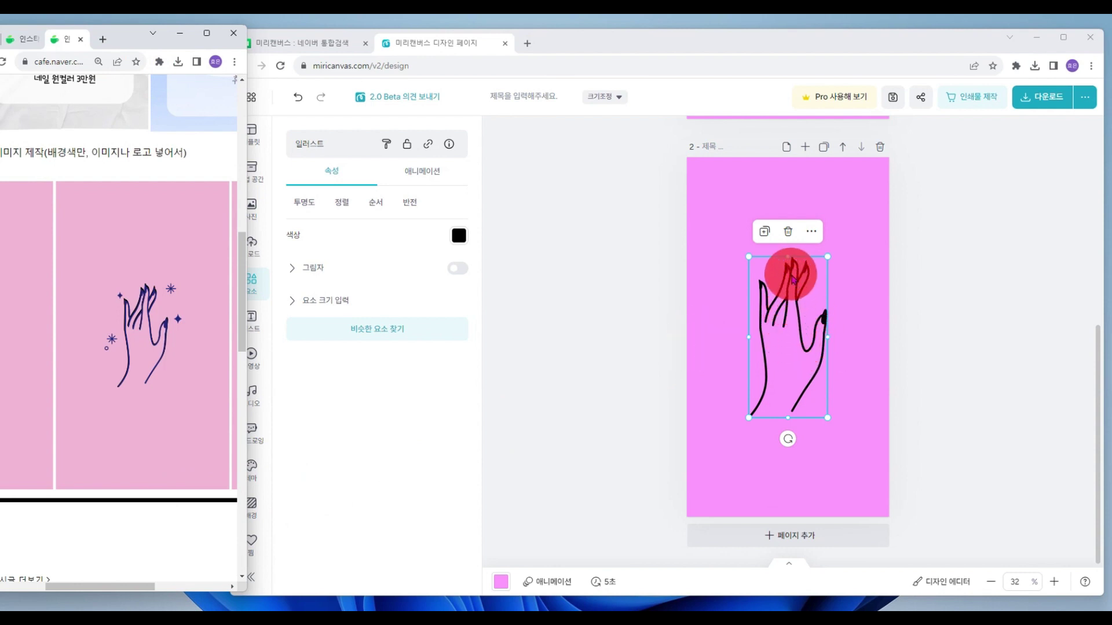
Try white #FFFFFF and dark purple #541D7A on the hand illustration, and return it to black #000000
click(514, 253)
click(458, 236)
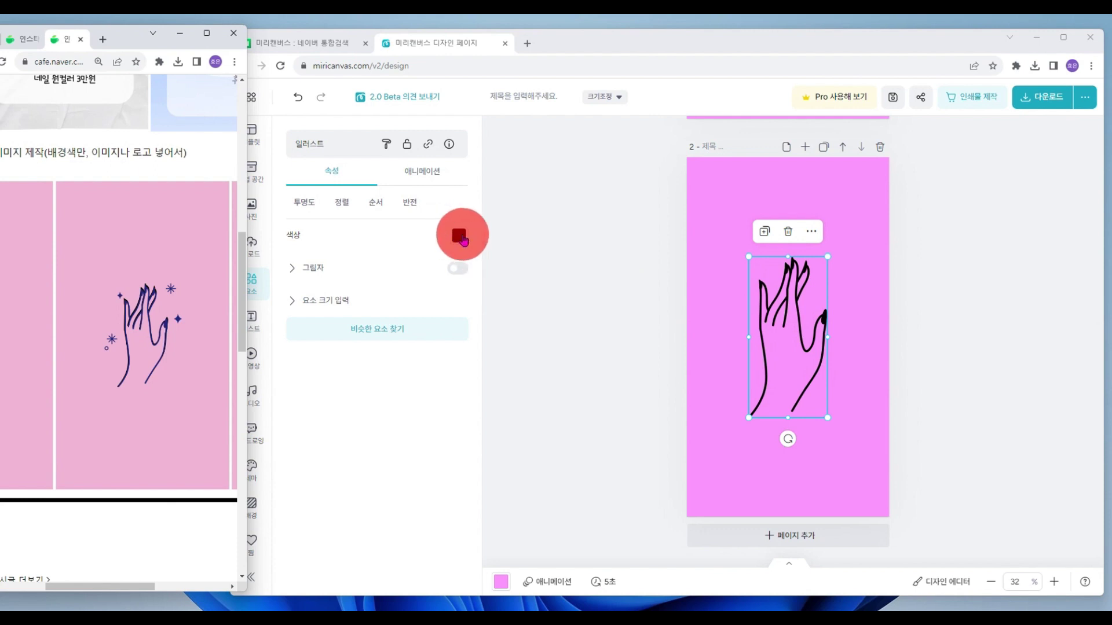
click(460, 238)
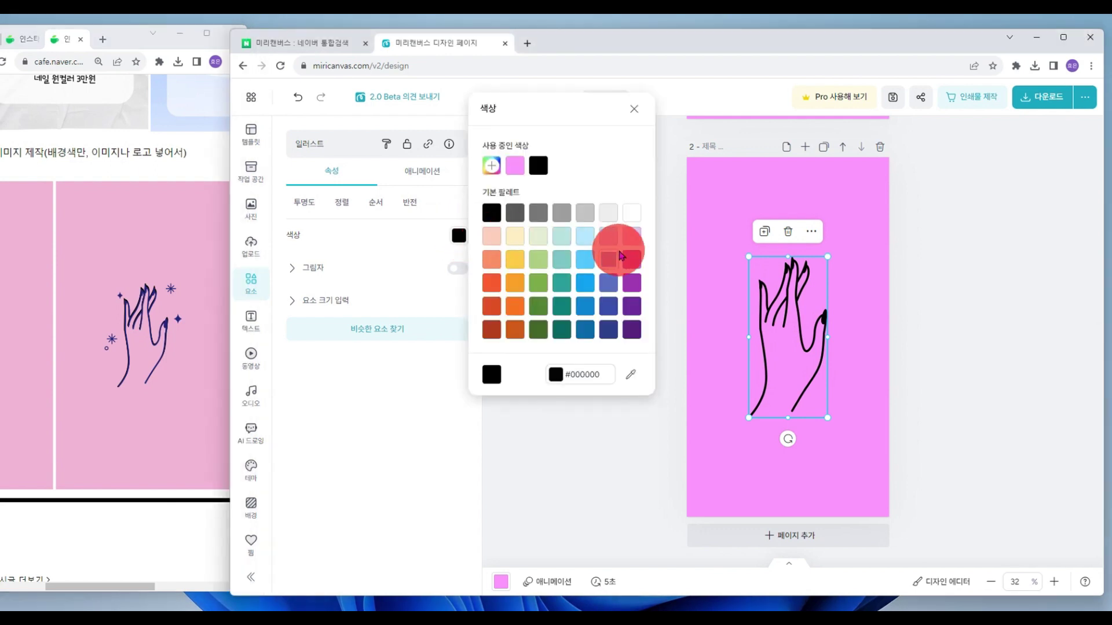
click(631, 214)
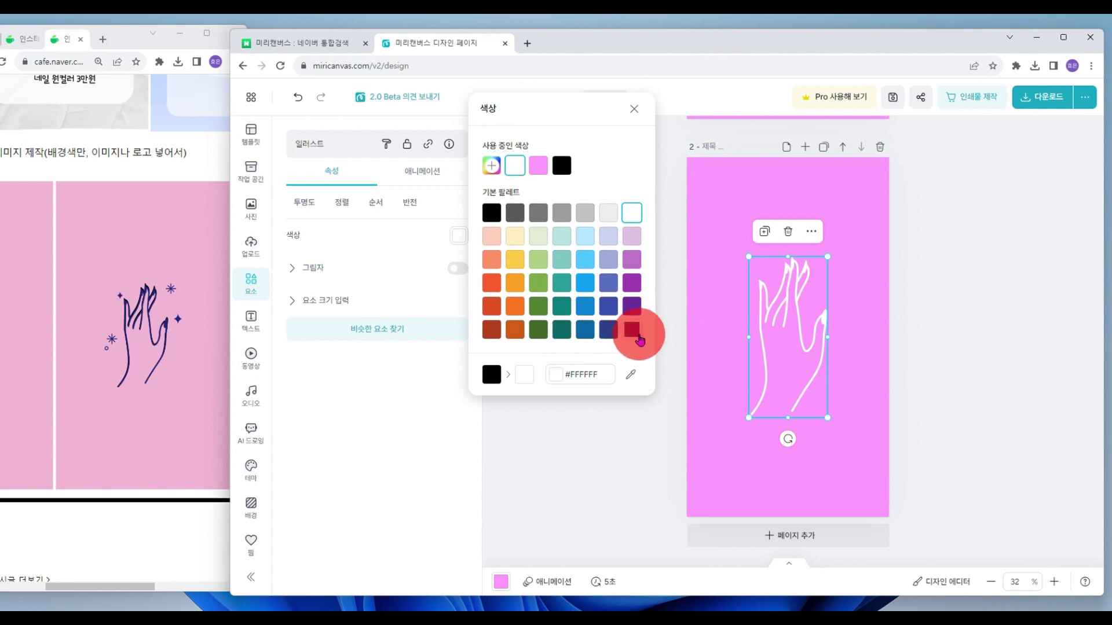
click(636, 333)
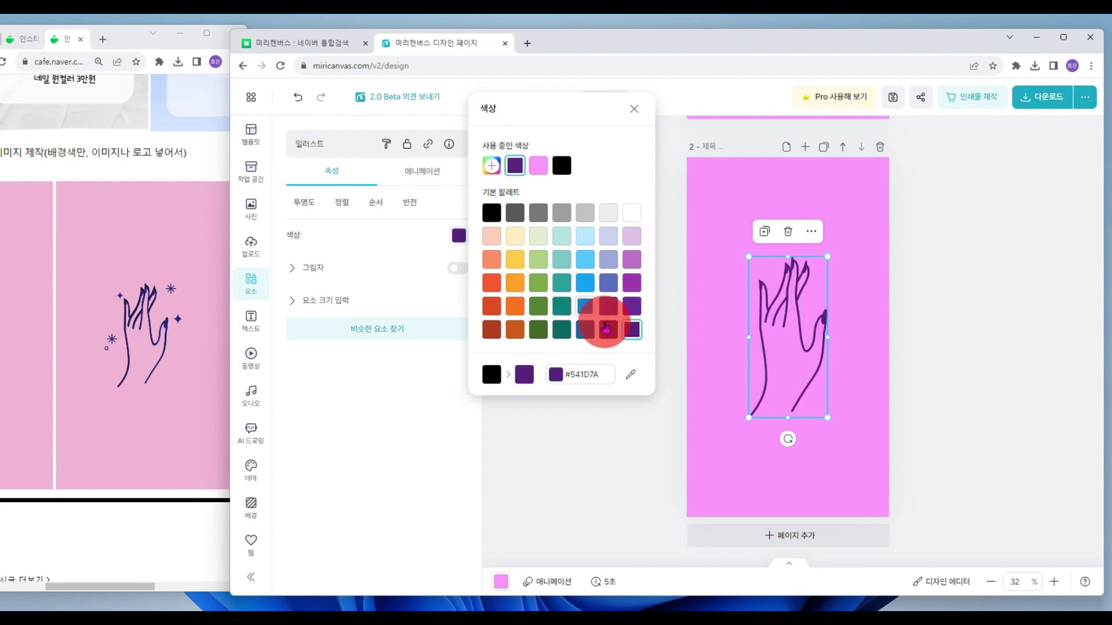
click(492, 213)
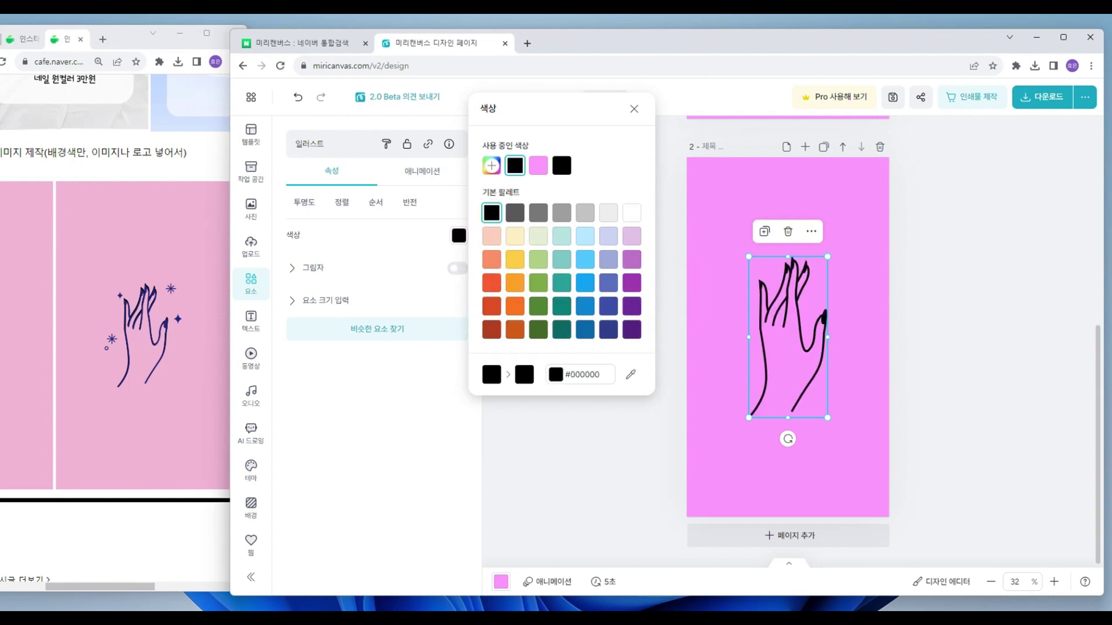
click(586, 427)
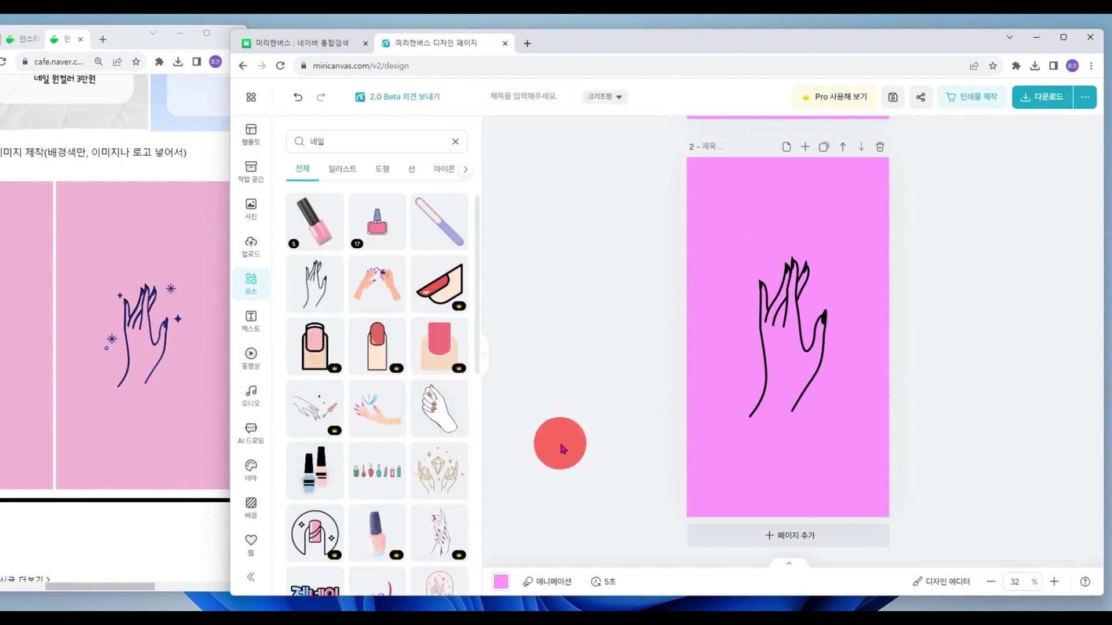
Title the design 하이라이트커버 and save it
click(527, 96)
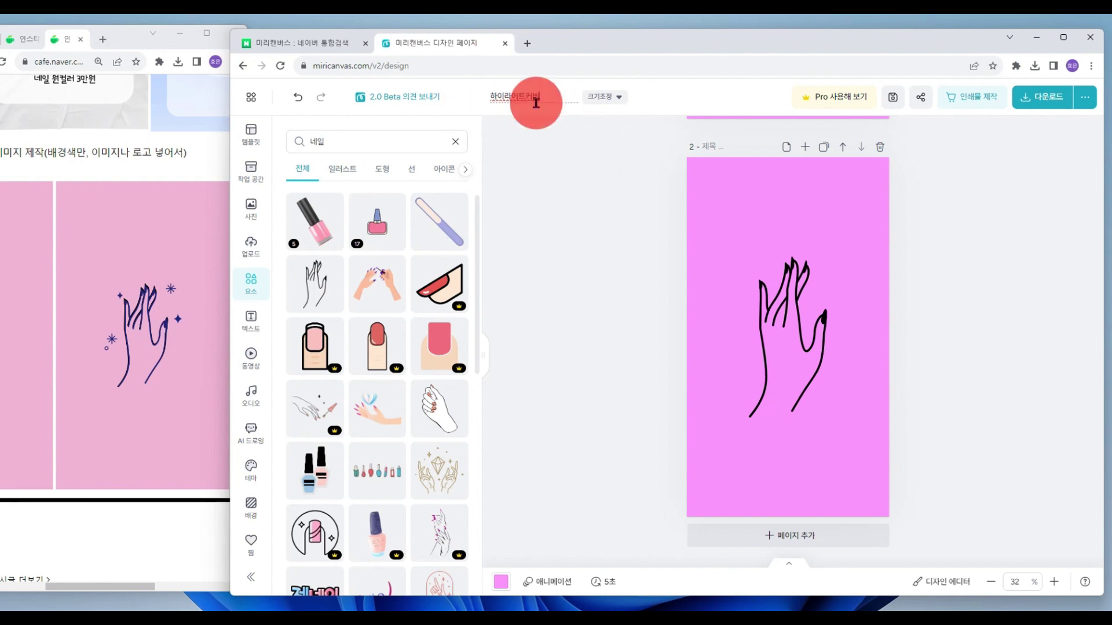
click(893, 98)
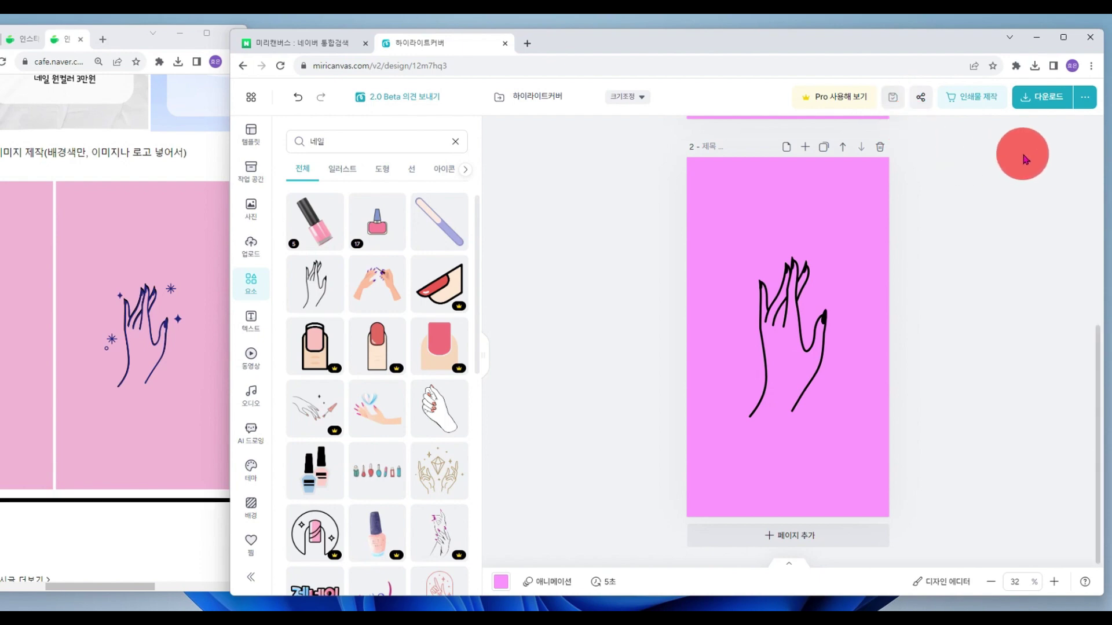
Review the PNG download settings and the final download information for both pages
click(1025, 109)
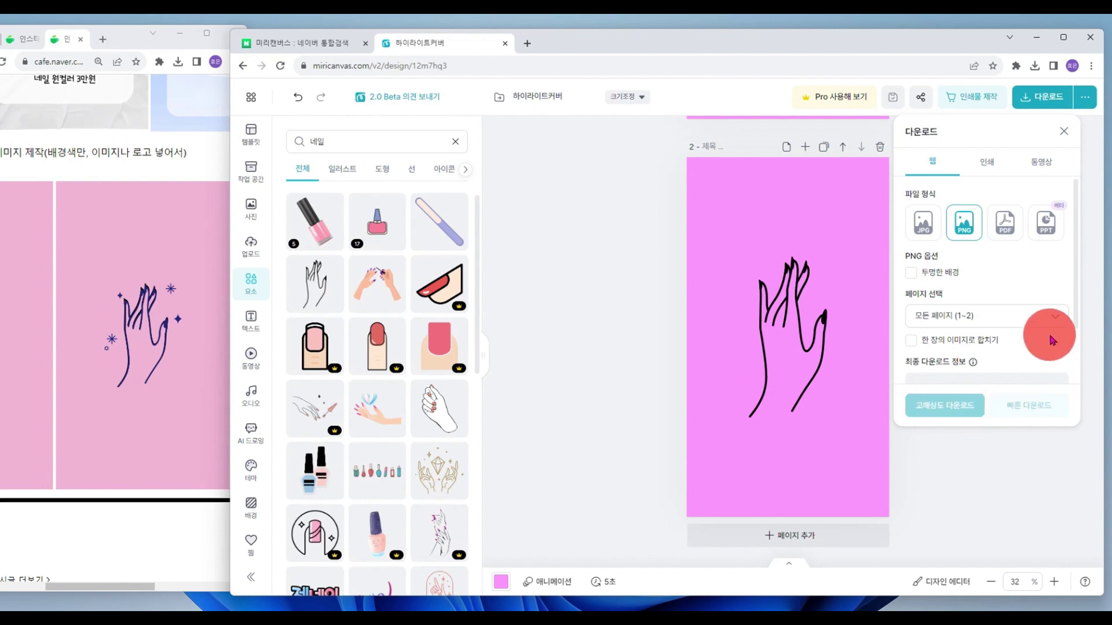
scroll(1072, 330, down, 3)
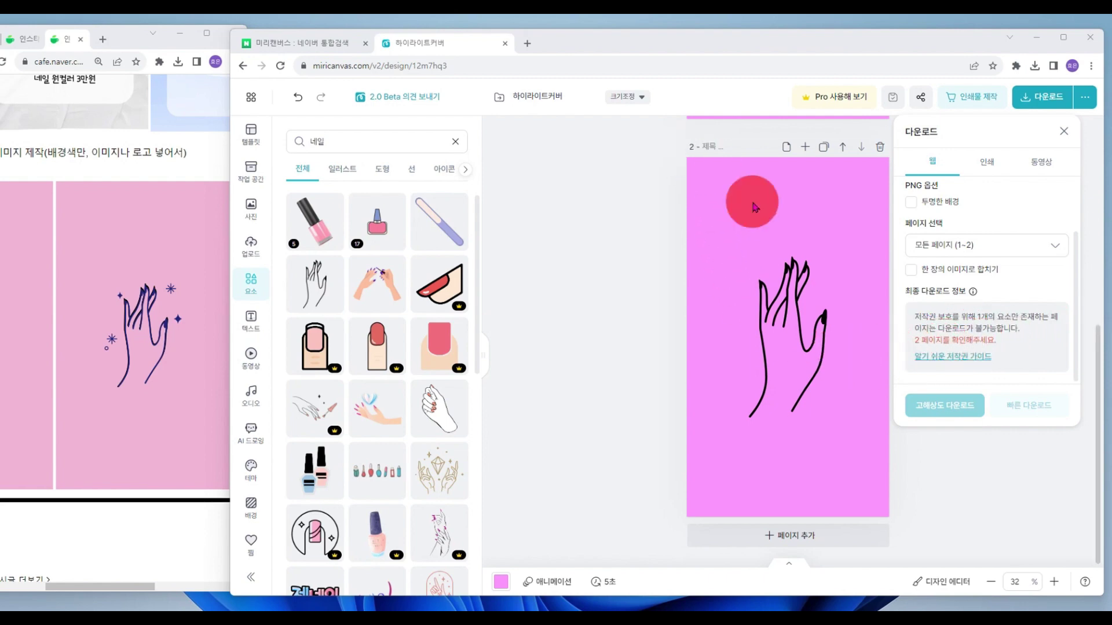
click(805, 319)
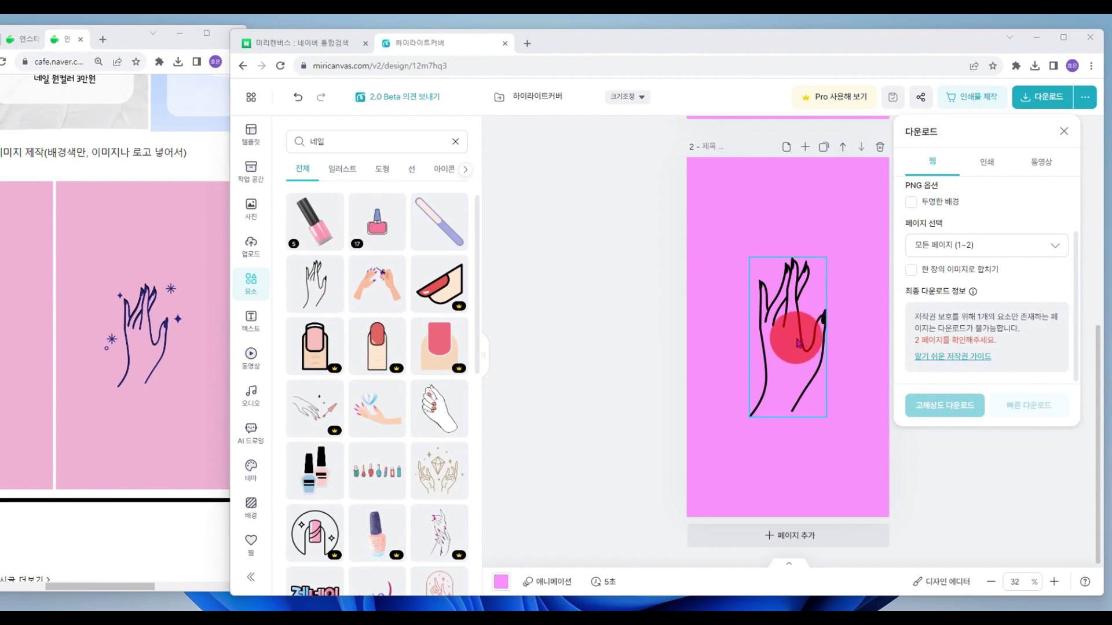
click(653, 412)
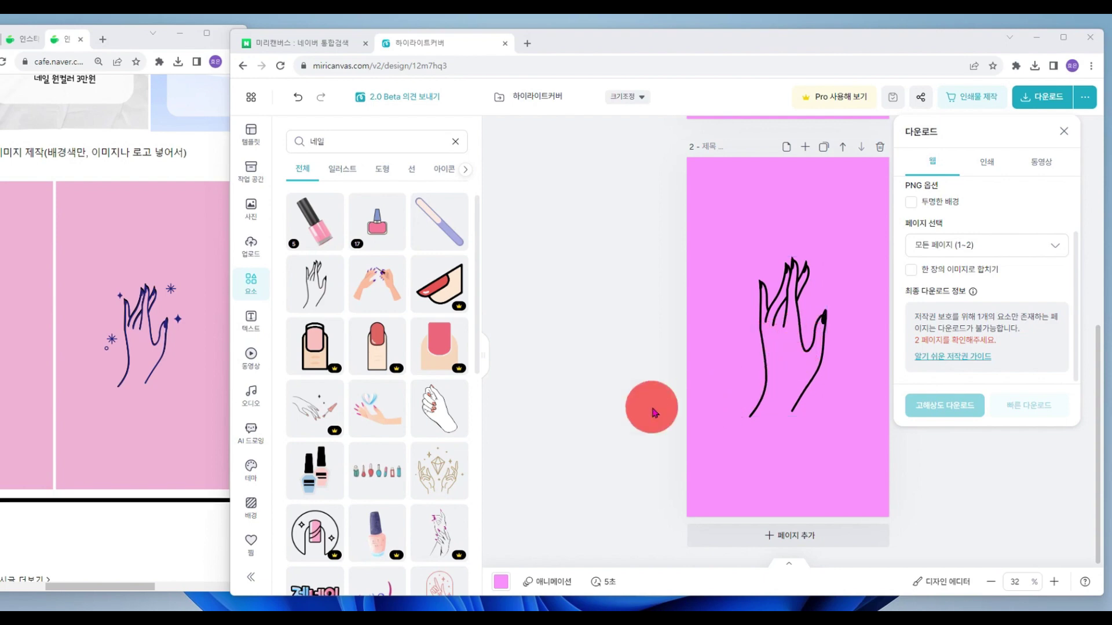
Add a title text to the hand page, colour it with the sampled background pink #FF8FFB, and place it below the hand
click(255, 329)
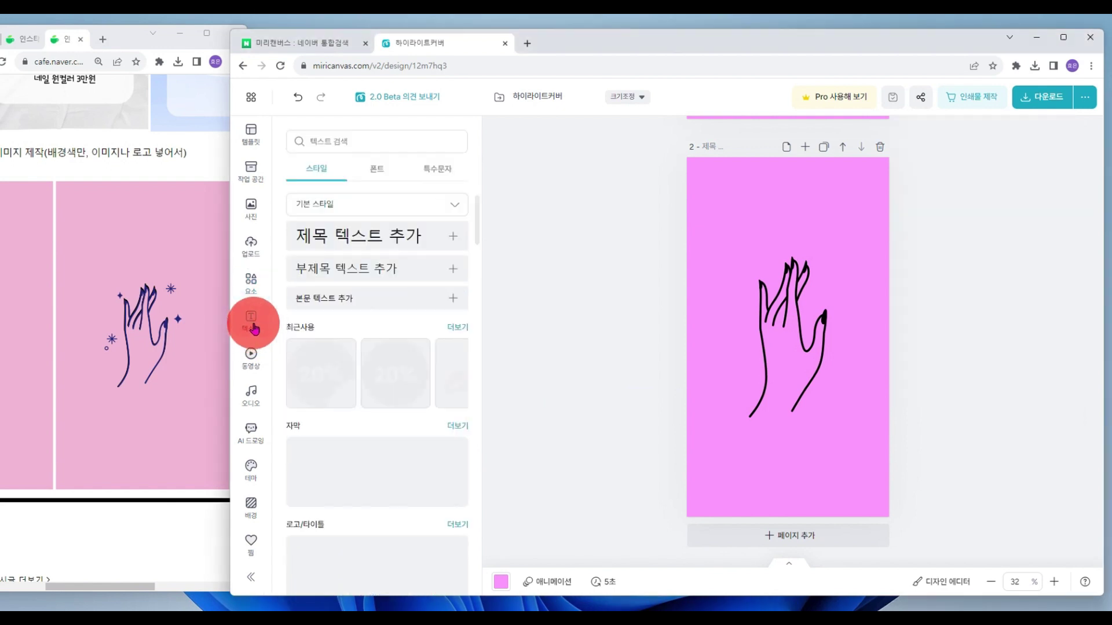
click(358, 244)
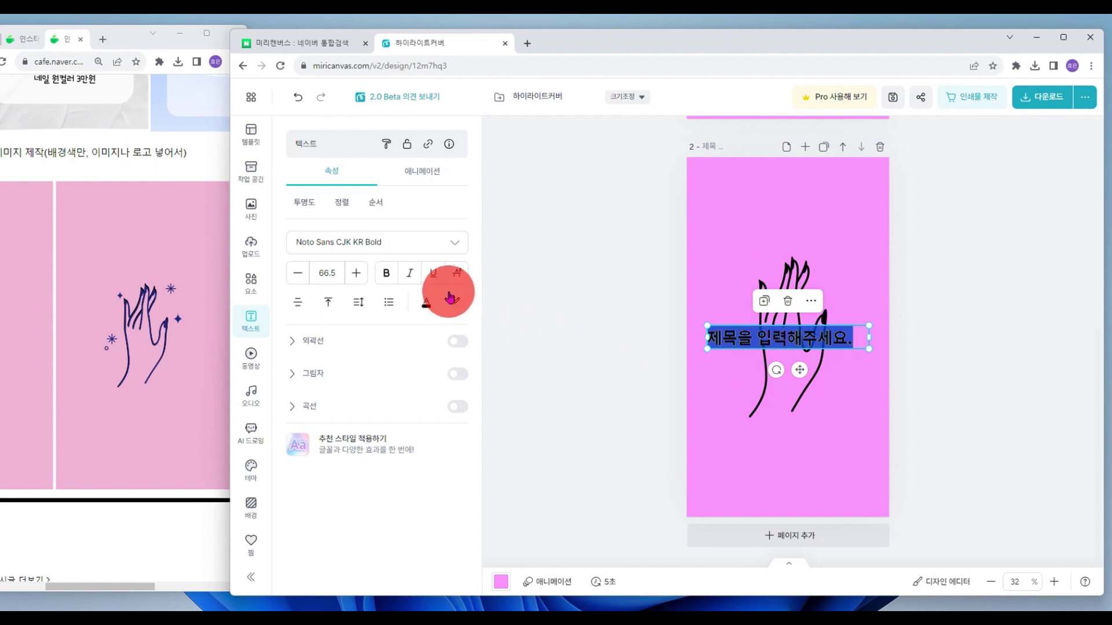
click(428, 310)
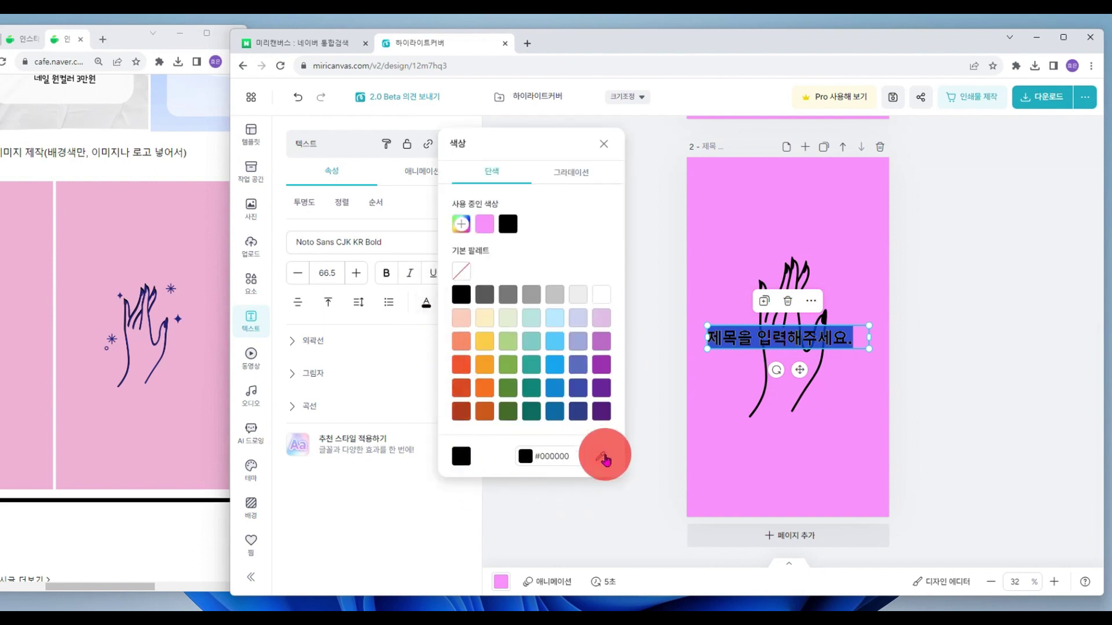
click(603, 462)
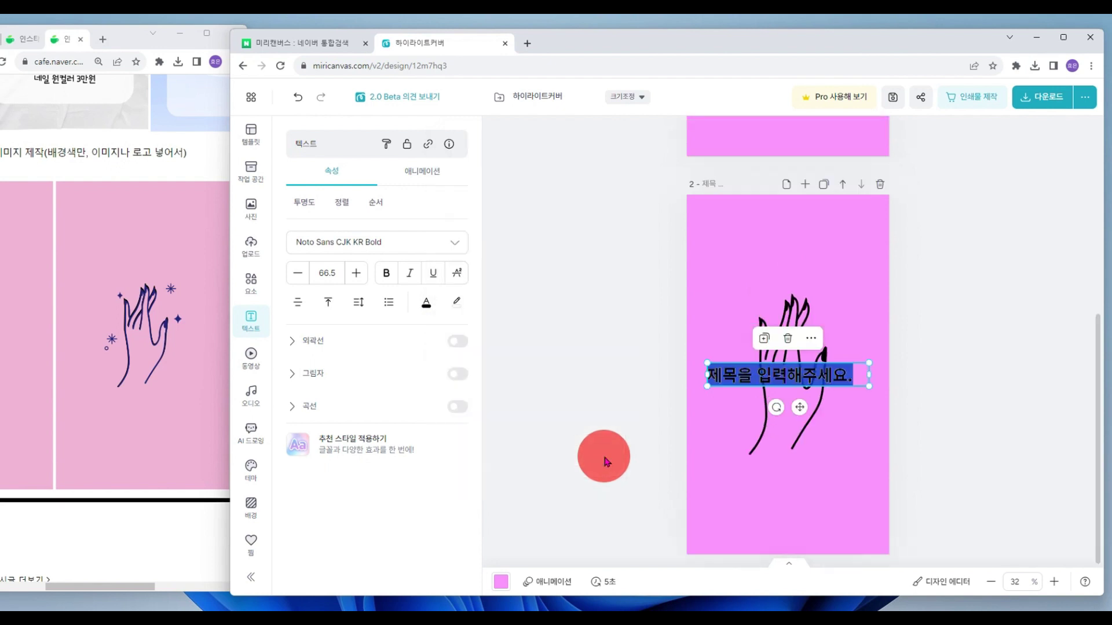
drag(779, 477, 739, 504)
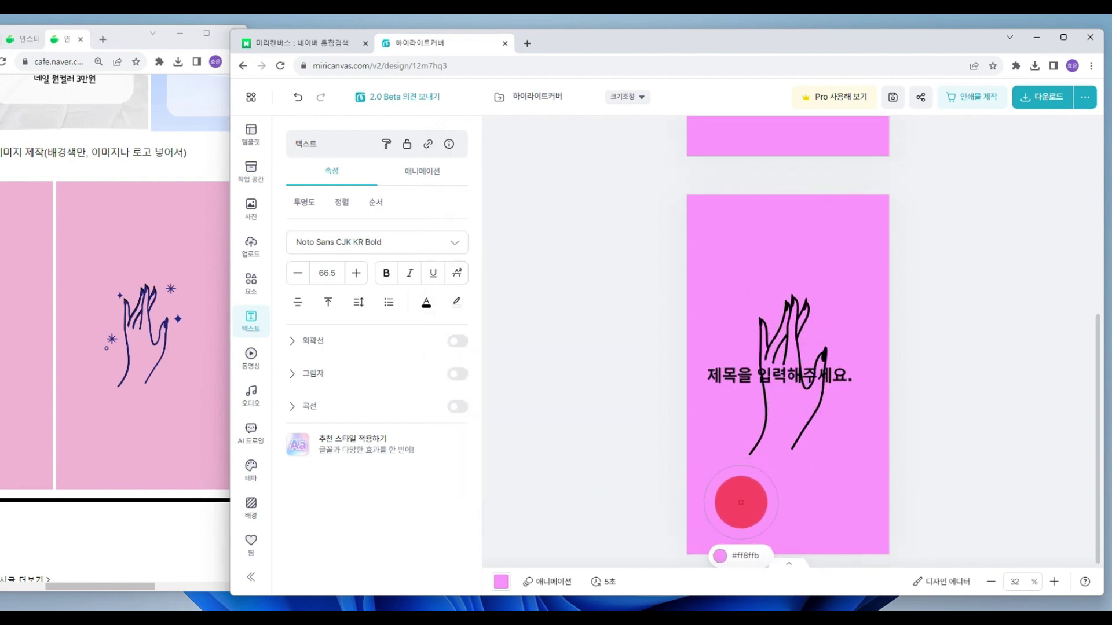
click(740, 502)
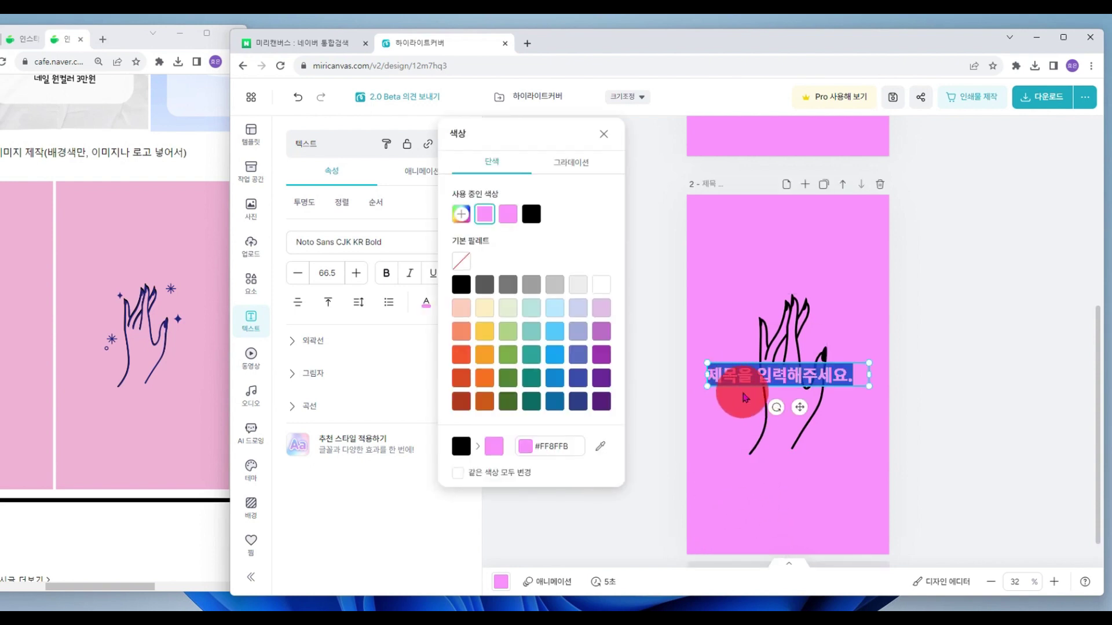
click(668, 336)
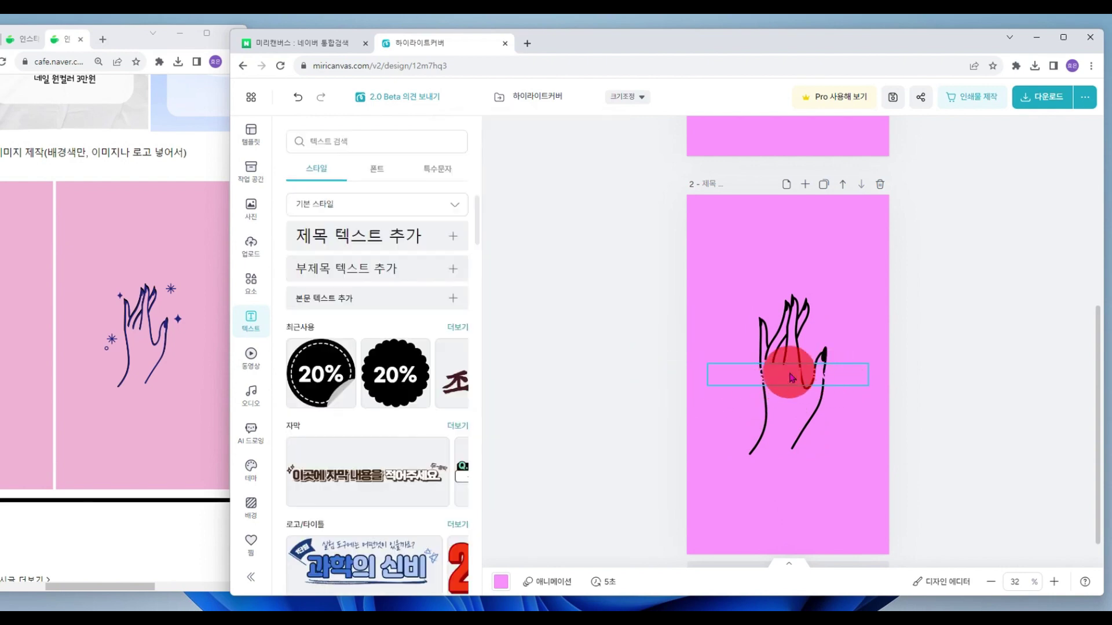
drag(791, 378, 798, 509)
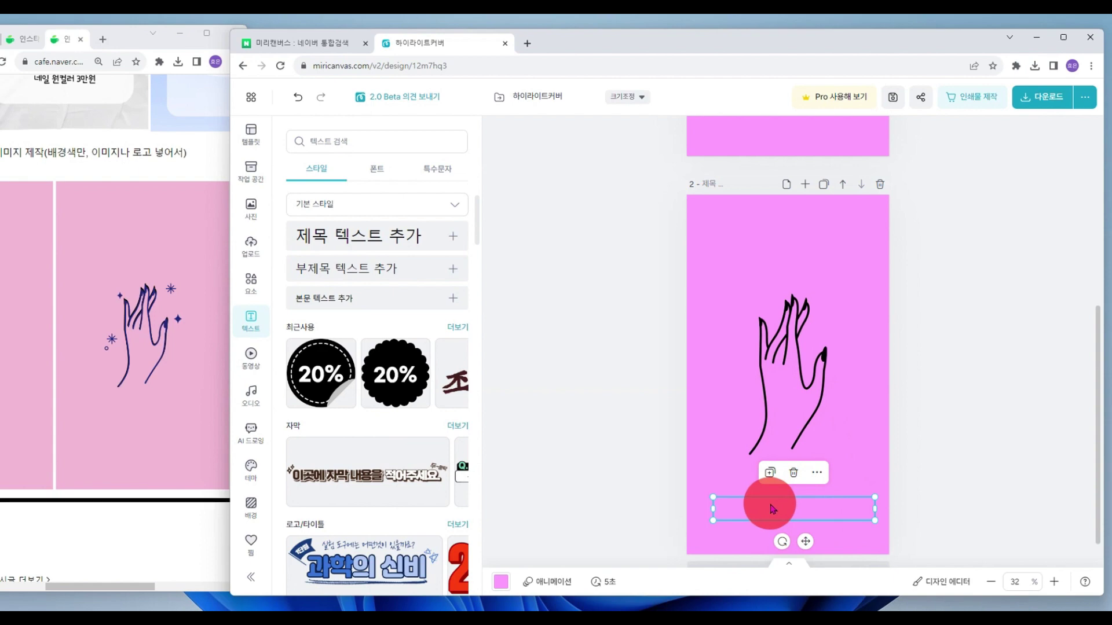
Save the design and download both cover pages as high-resolution PNG images
click(895, 101)
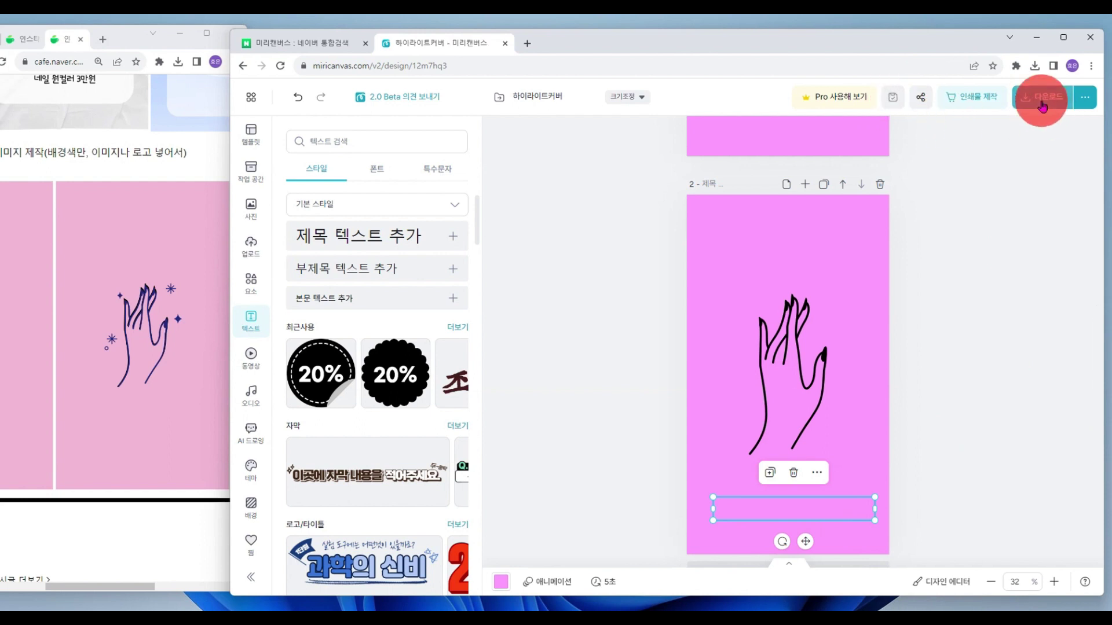
click(1042, 104)
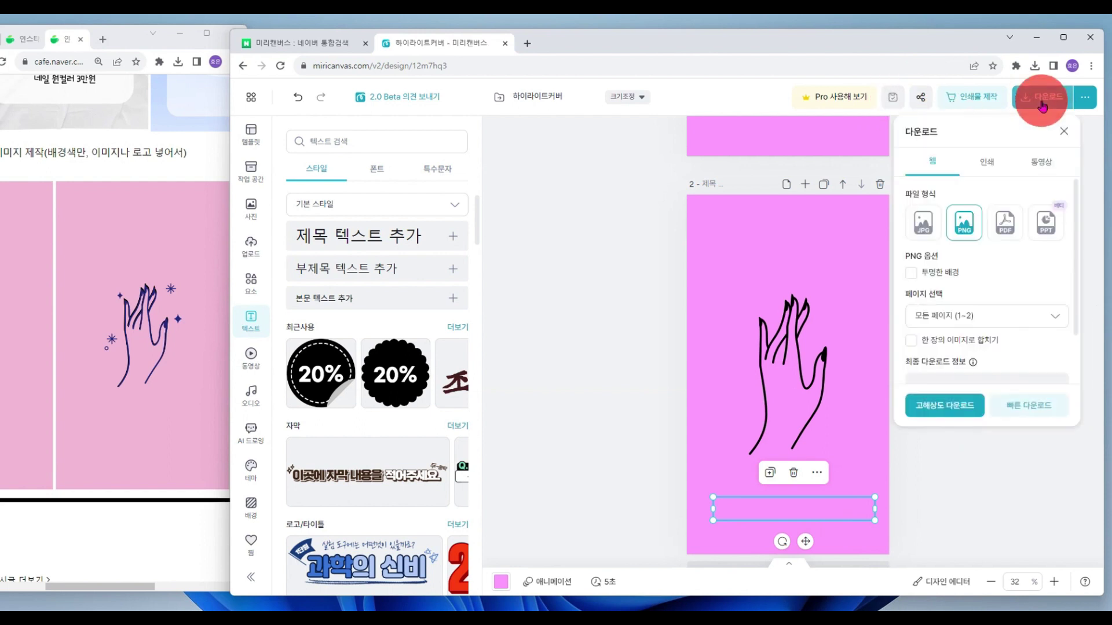
click(955, 413)
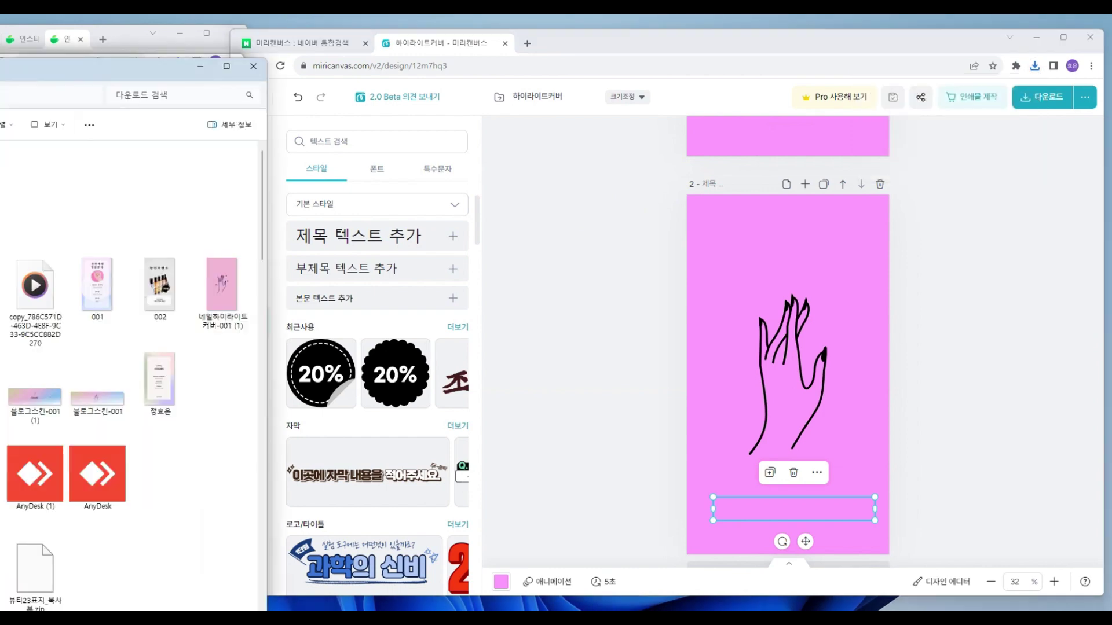
Extract 하이라이트커버.zip in the Downloads folder to a folder named 하이라이트커버 and show the extracted files
click(688, 209)
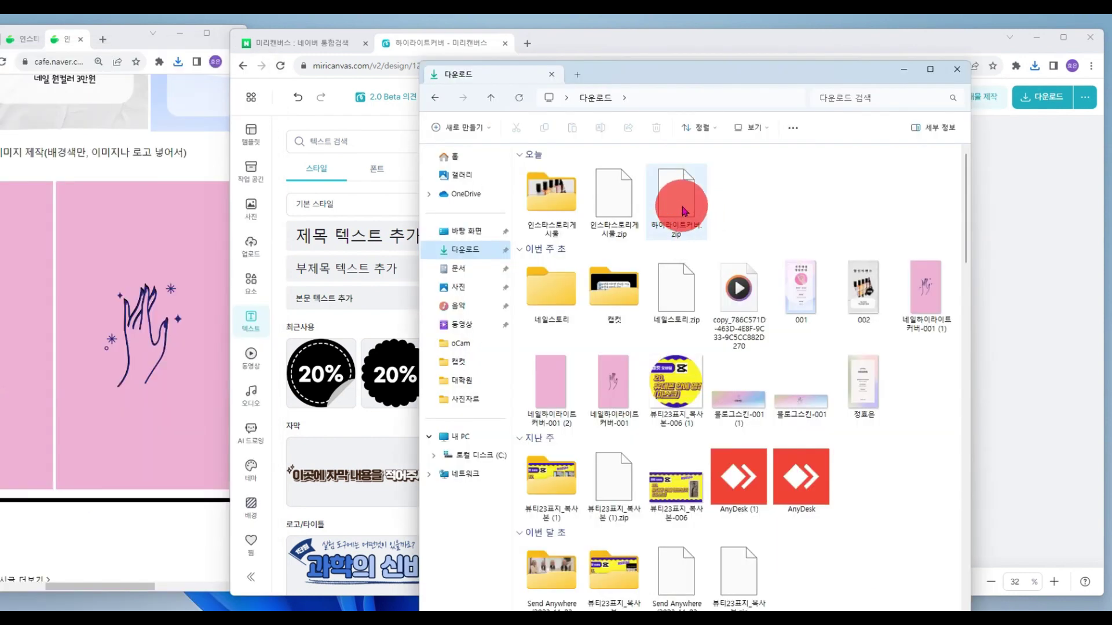
right_click(684, 210)
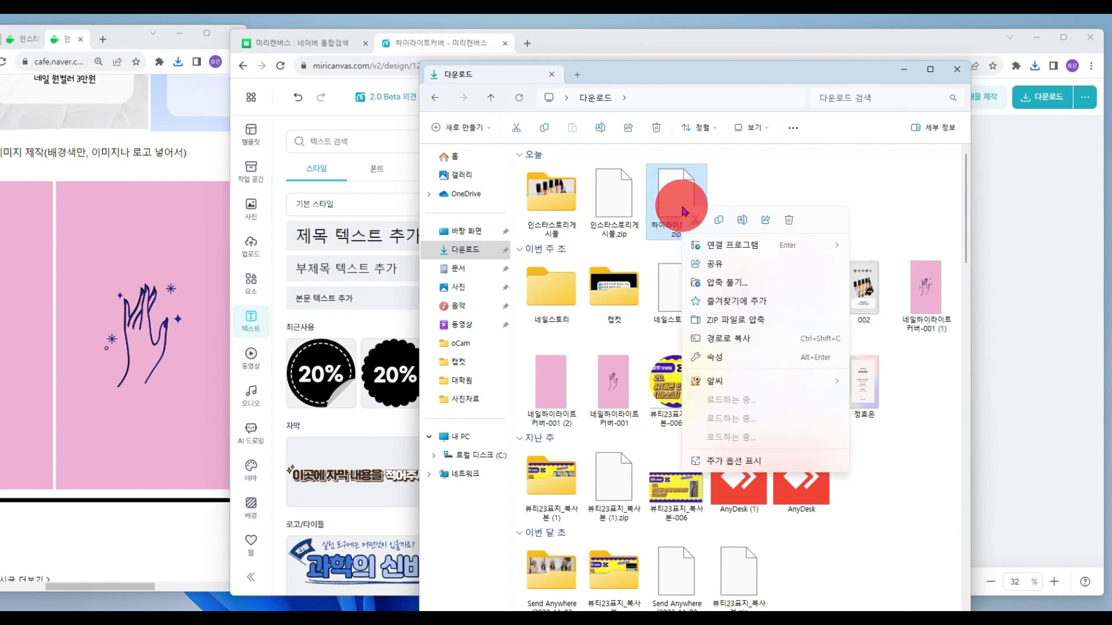
click(721, 283)
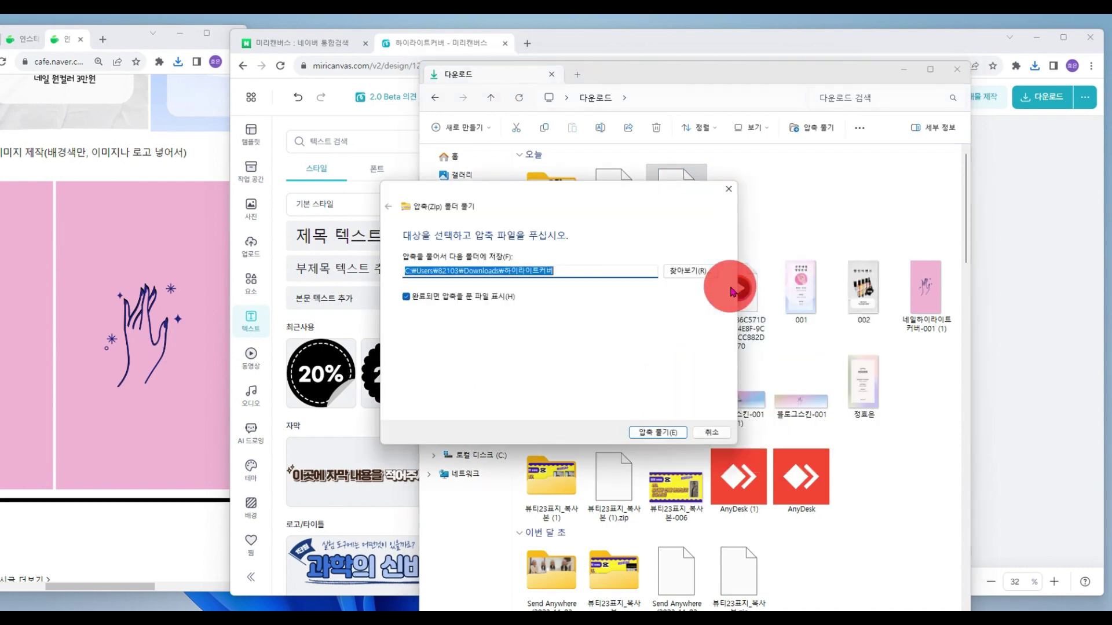
click(666, 434)
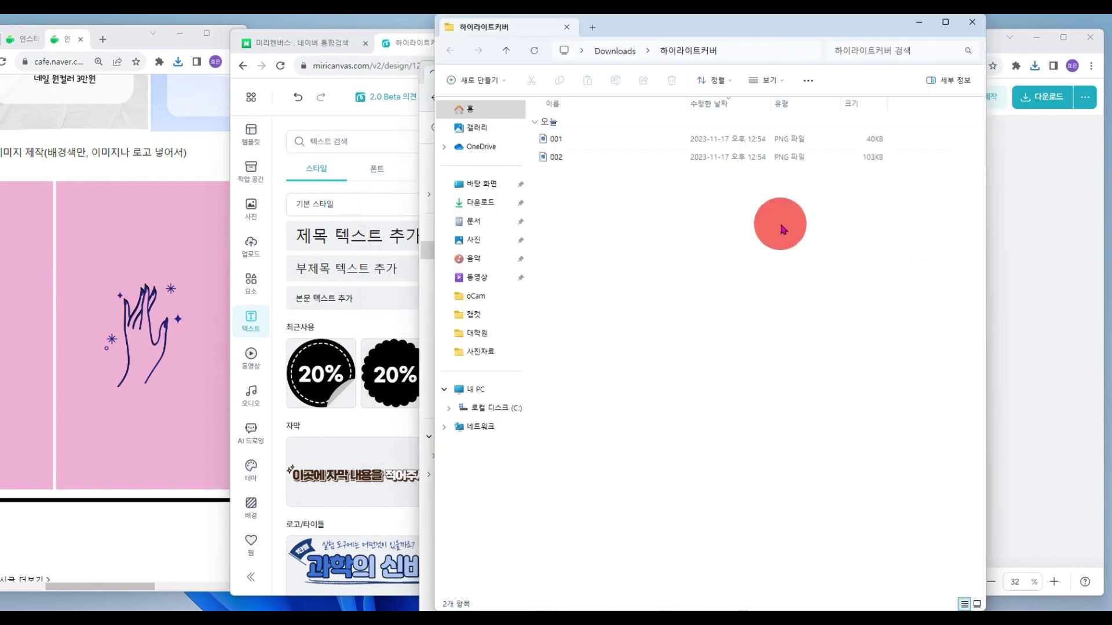
Display the extracted cover images 001 and 002 as extra large icons and check both
click(768, 81)
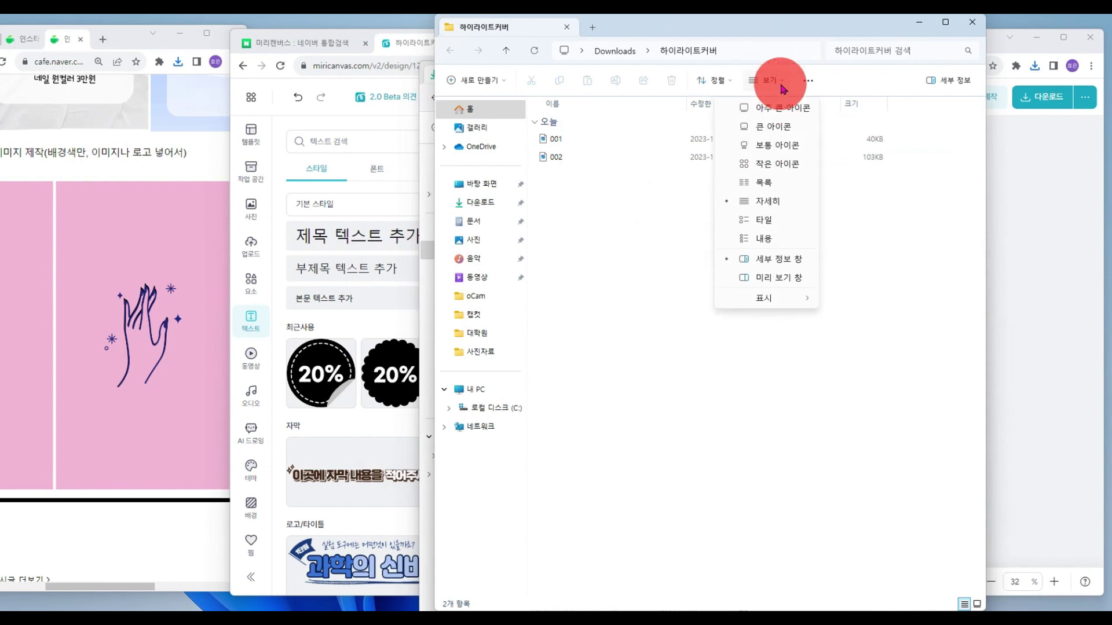
click(782, 113)
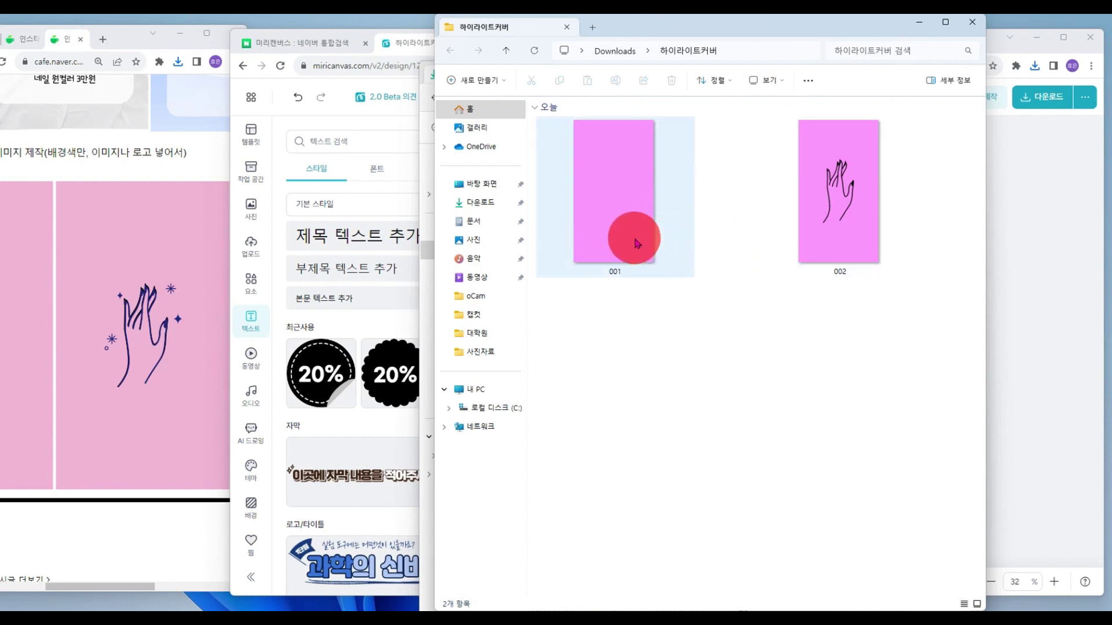
mouse_move(813, 236)
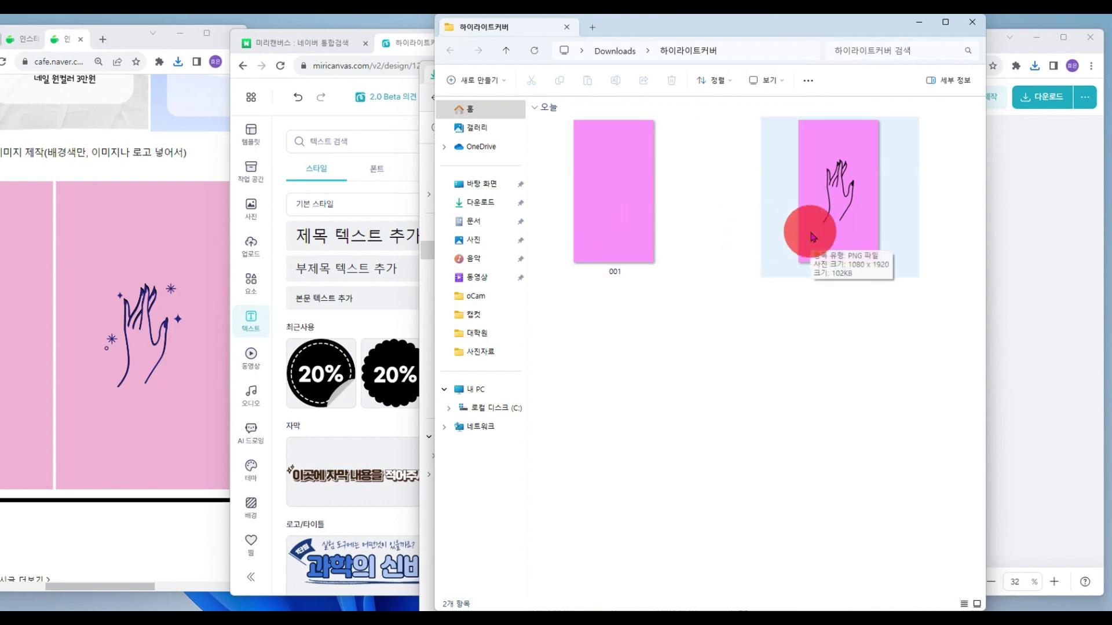